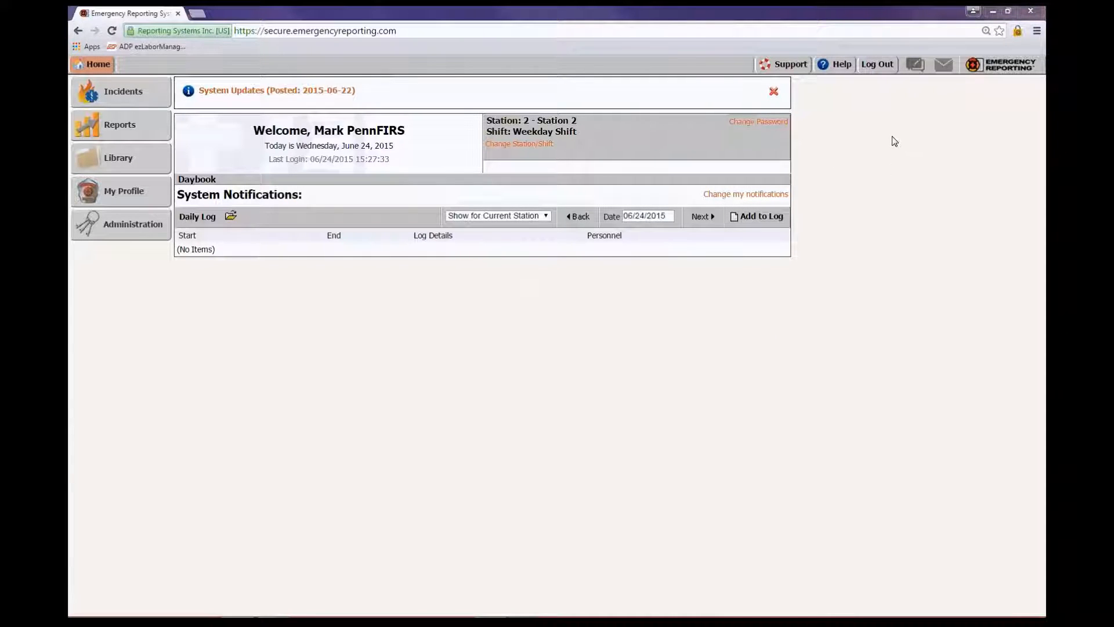
Log out of Emergency Reporting and go to the emergencyreporting.com home page
{"action": "left_click", "coordinate": [878, 65]}
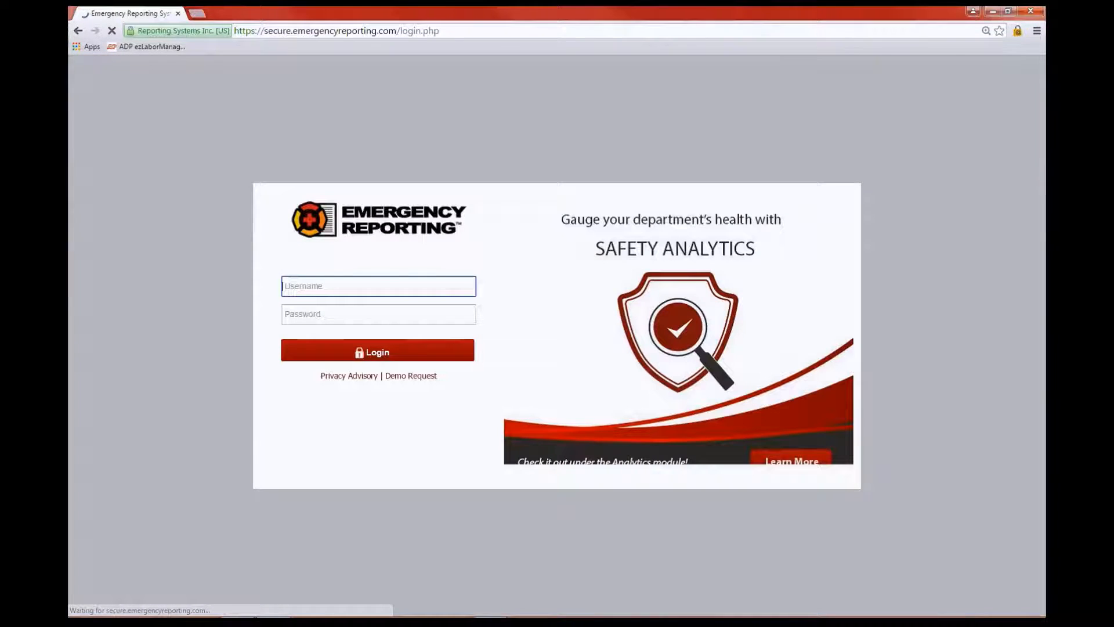
{"action": "left_click", "coordinate": [267, 32]}
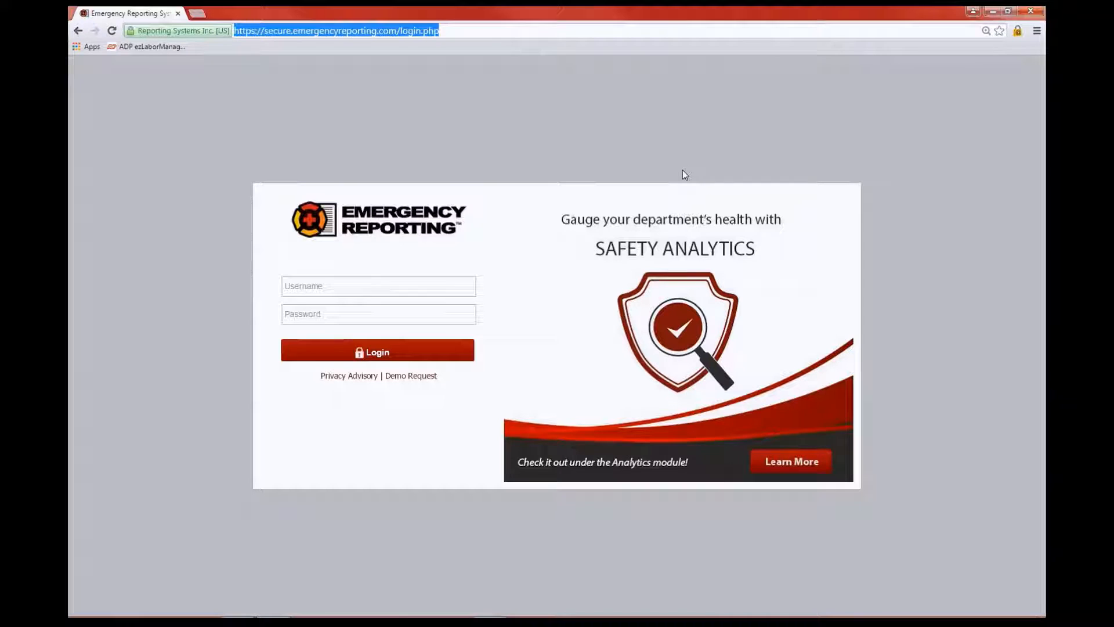
{"action": "type", "text": "emergencyreporting.com"}
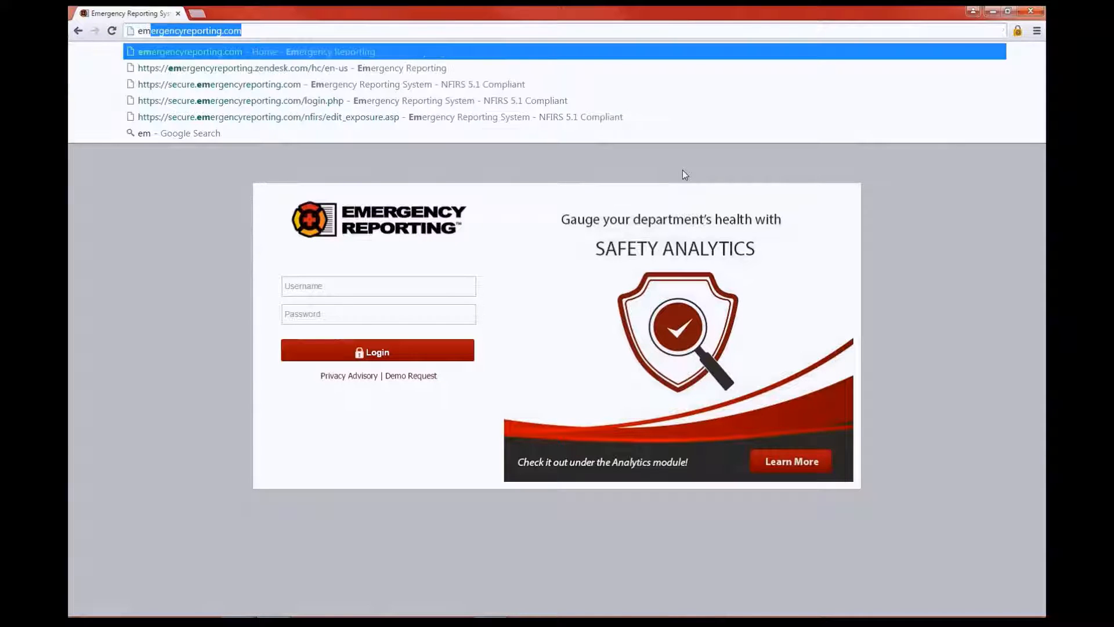
{"action": "left_click", "coordinate": [226, 55]}
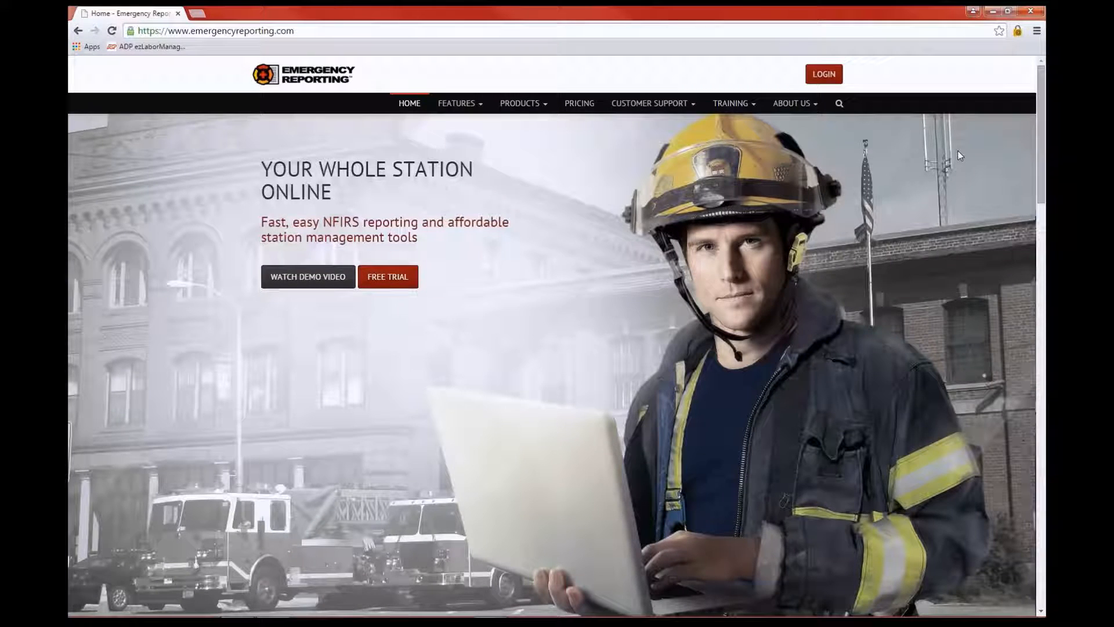
Sign in with the account username and password, then open the Support help center
{"action": "left_click", "coordinate": [824, 78]}
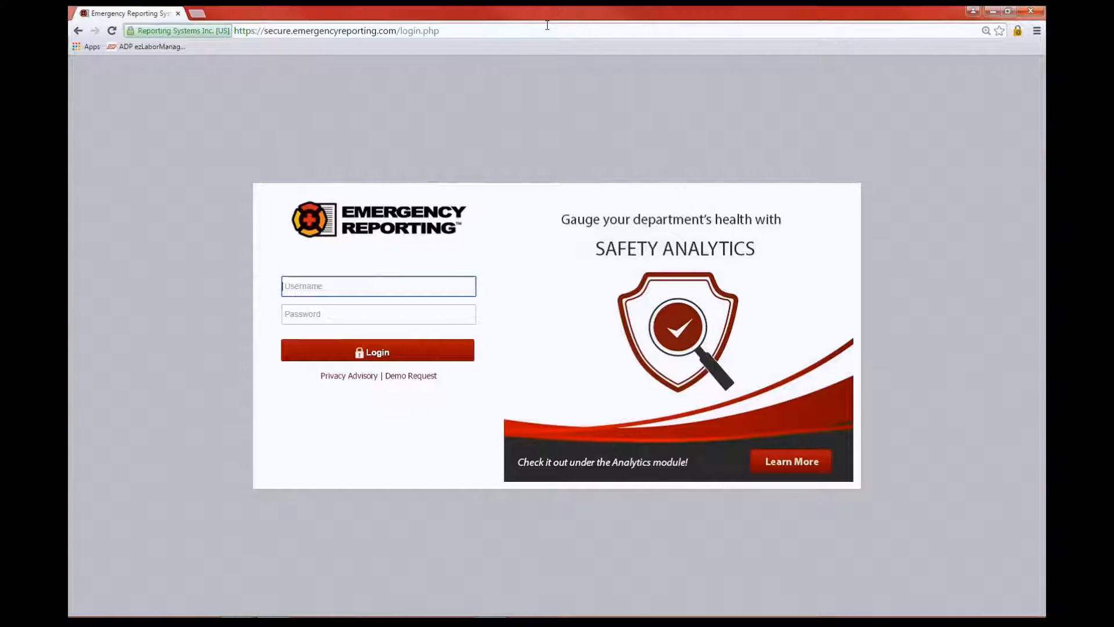
{"action": "type", "text": "pennflirs"}
{"action": "left_click", "coordinate": [297, 317]}
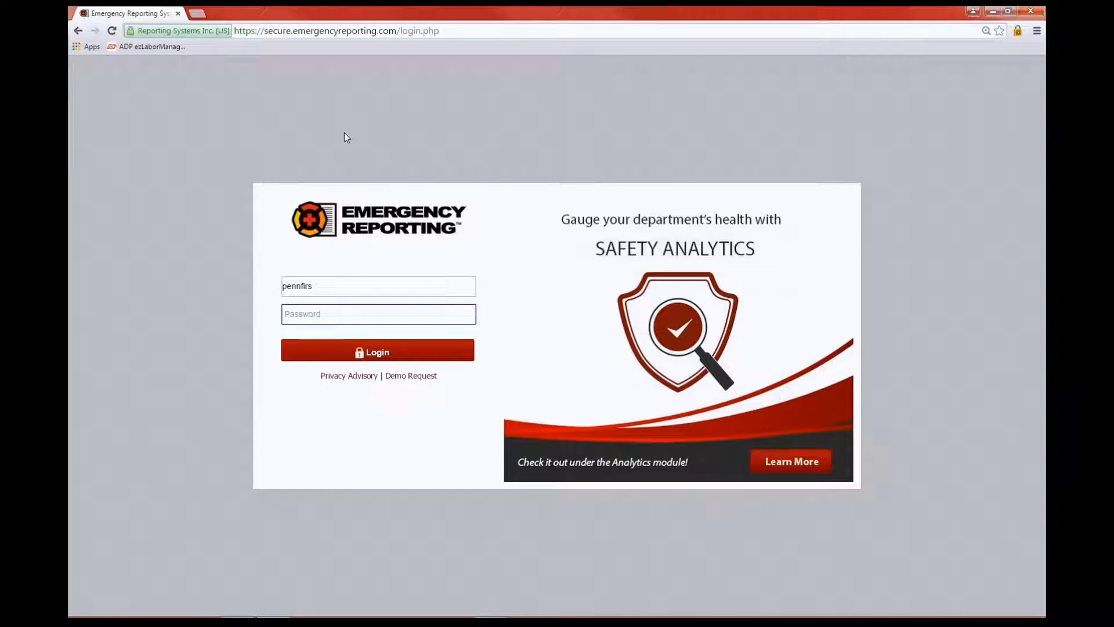
{"action": "type", "text": "**********"}
{"action": "left_click", "coordinate": [383, 352]}
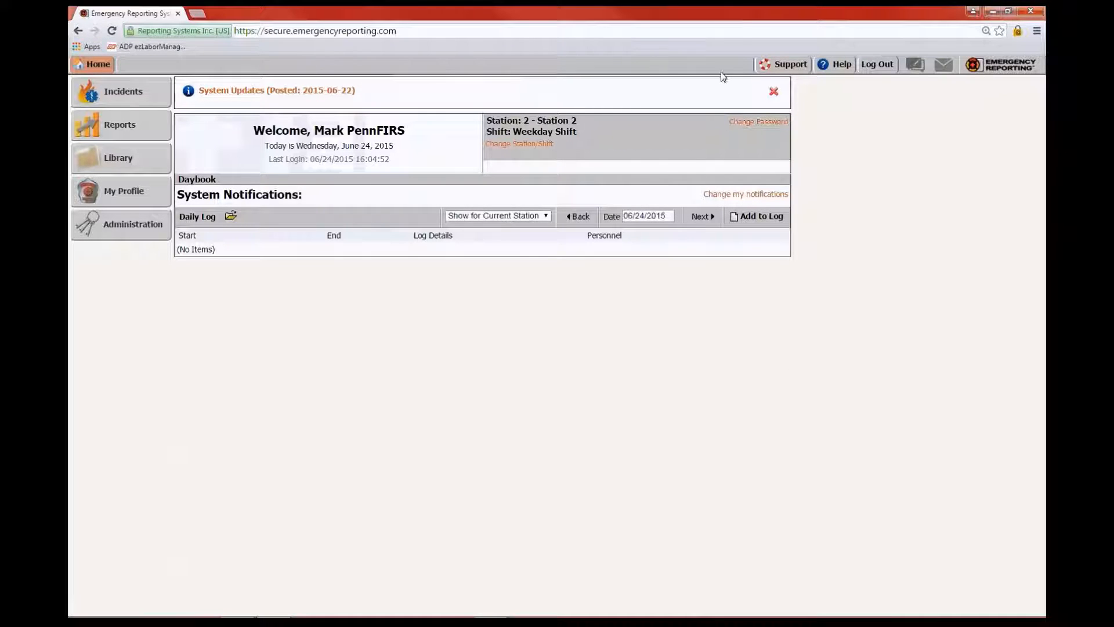
{"action": "left_click", "coordinate": [791, 65]}
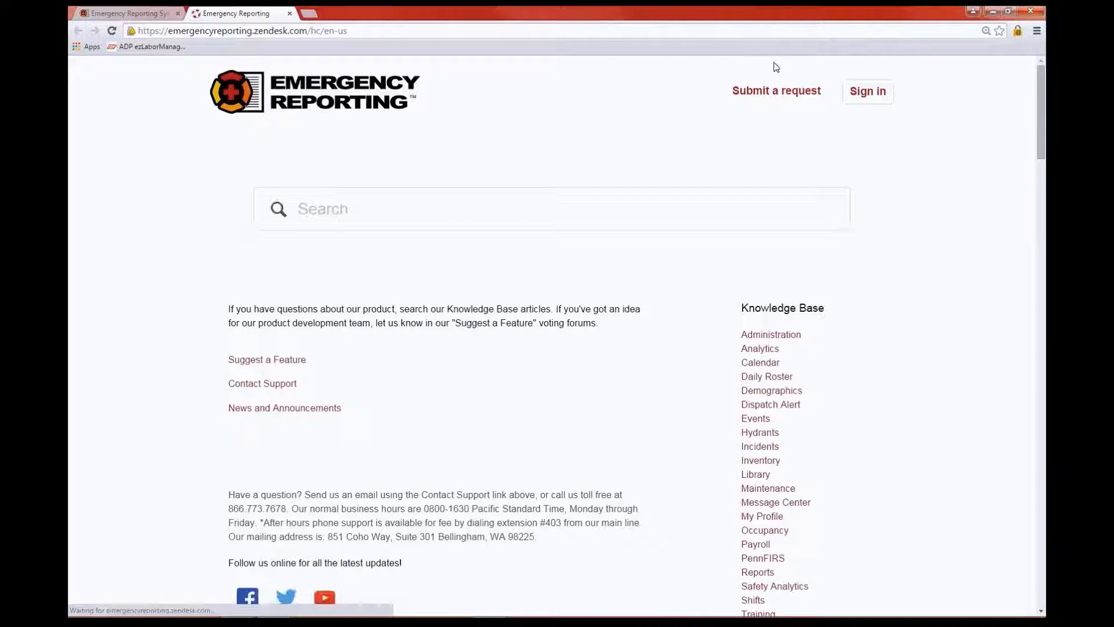
Scroll through the help center home page and its Knowledge Base topic list
{"action": "scroll", "coordinate": [676, 276], "scroll_direction": "down", "scroll_amount": 1}
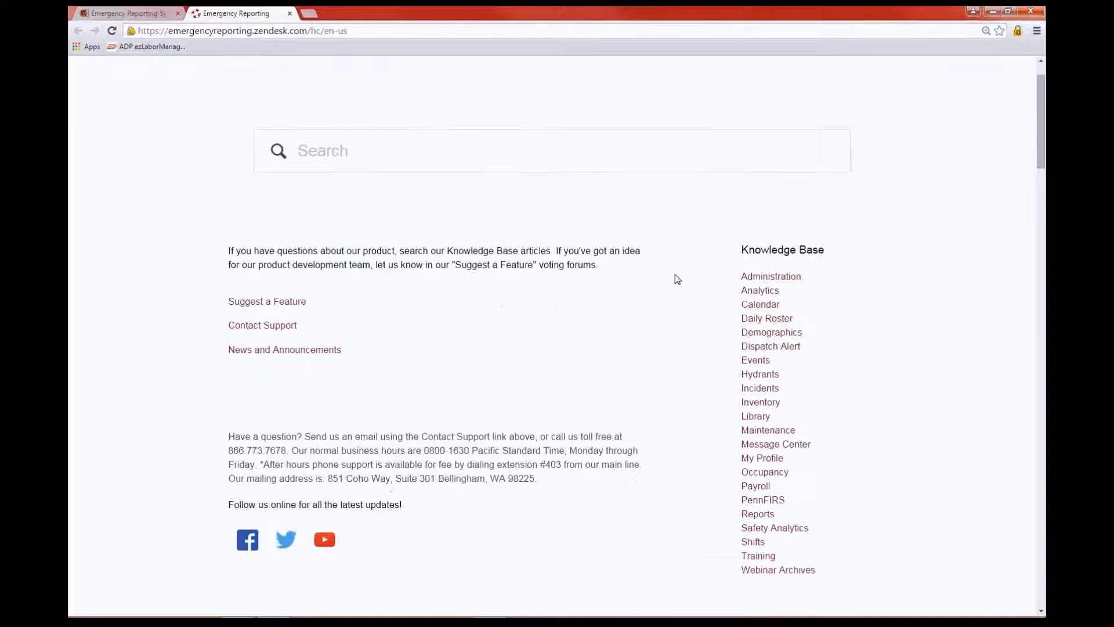
{"action": "scroll", "coordinate": [677, 278], "scroll_direction": "up", "scroll_amount": 1}
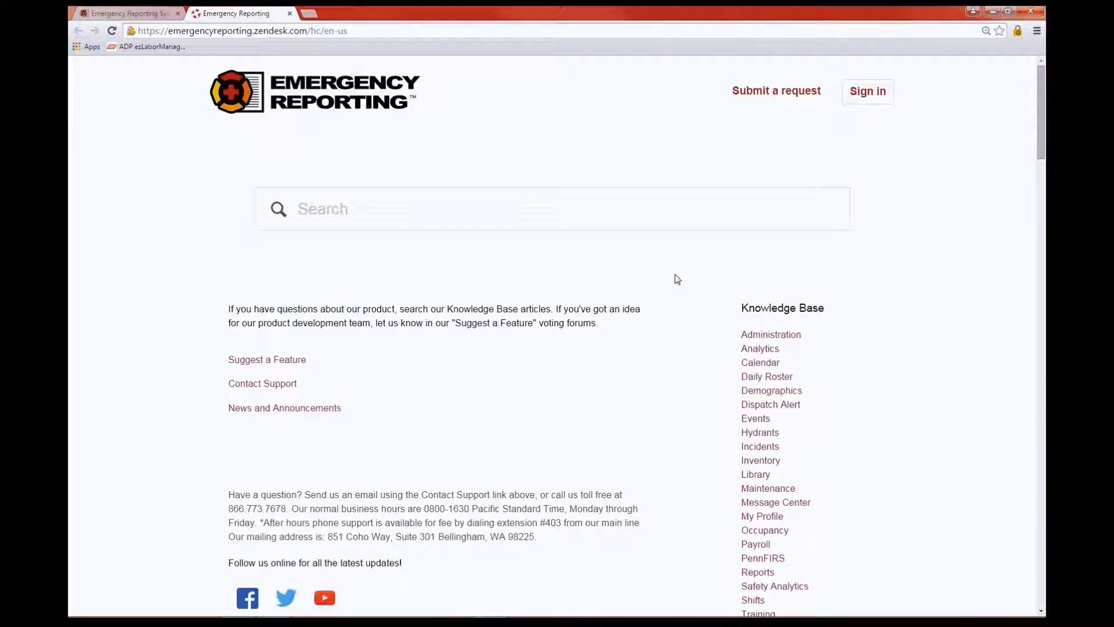
{"action": "scroll", "coordinate": [677, 279], "scroll_direction": "down", "scroll_amount": 1}
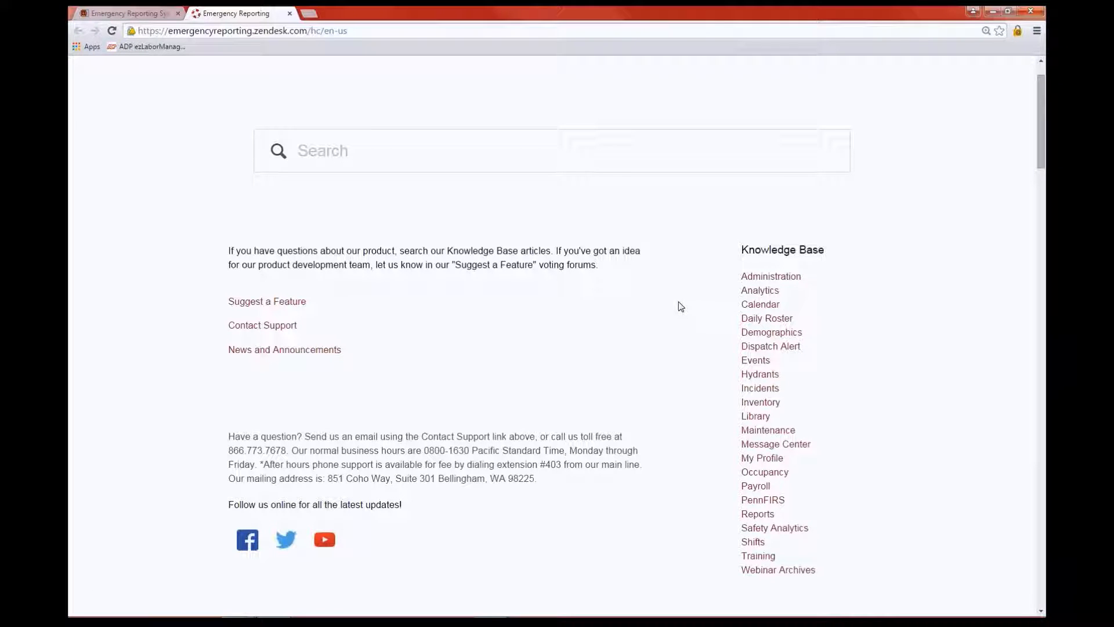
Under Administration, open the Module Access Permissions article and read its access-level table
{"action": "left_click", "coordinate": [774, 278]}
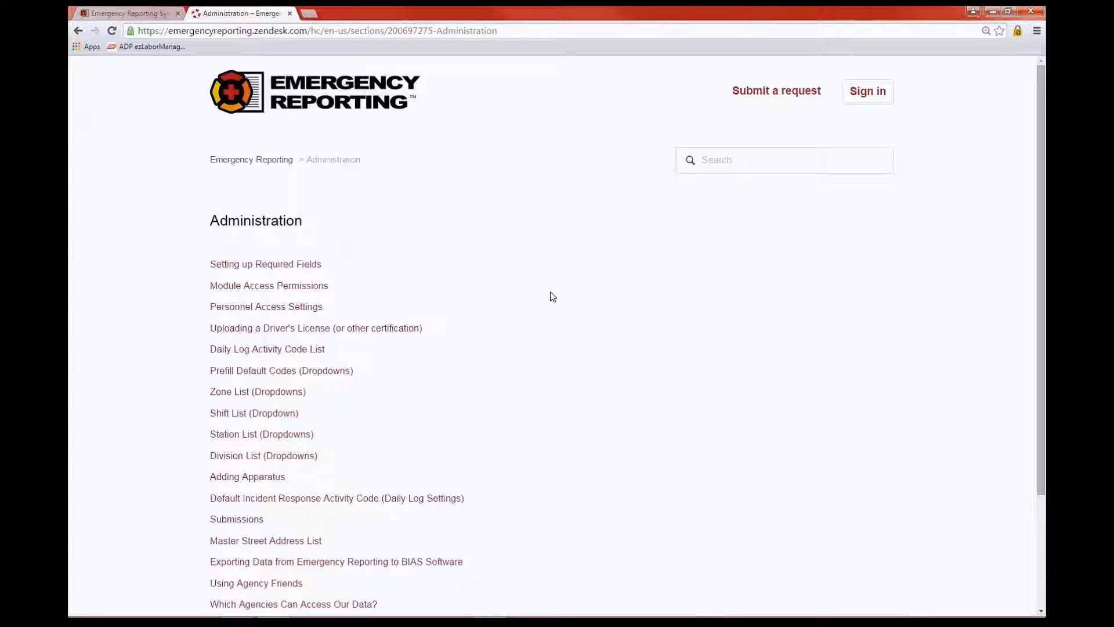
{"action": "scroll", "coordinate": [575, 303], "scroll_direction": "down", "scroll_amount": 1}
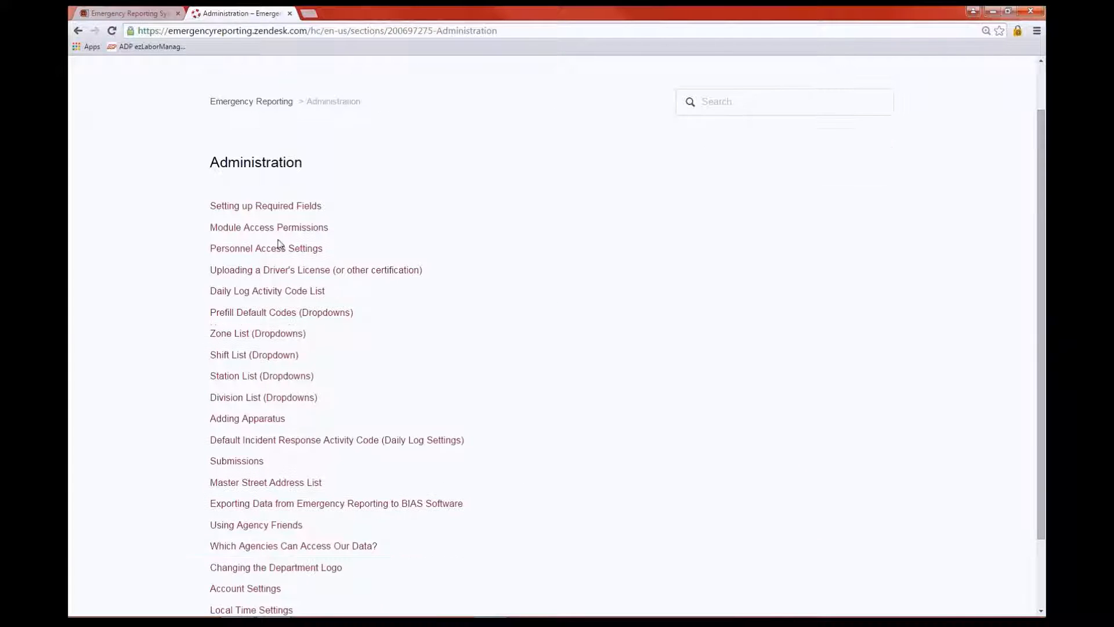
{"action": "left_click", "coordinate": [259, 229]}
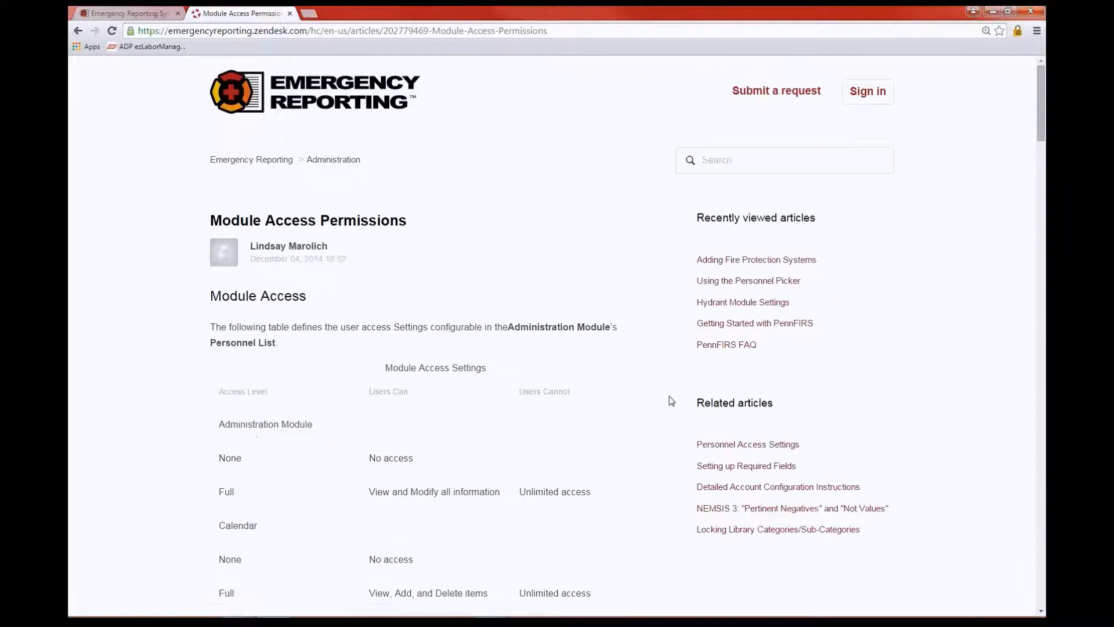
{"action": "scroll", "coordinate": [660, 390], "scroll_direction": "down", "scroll_amount": 2}
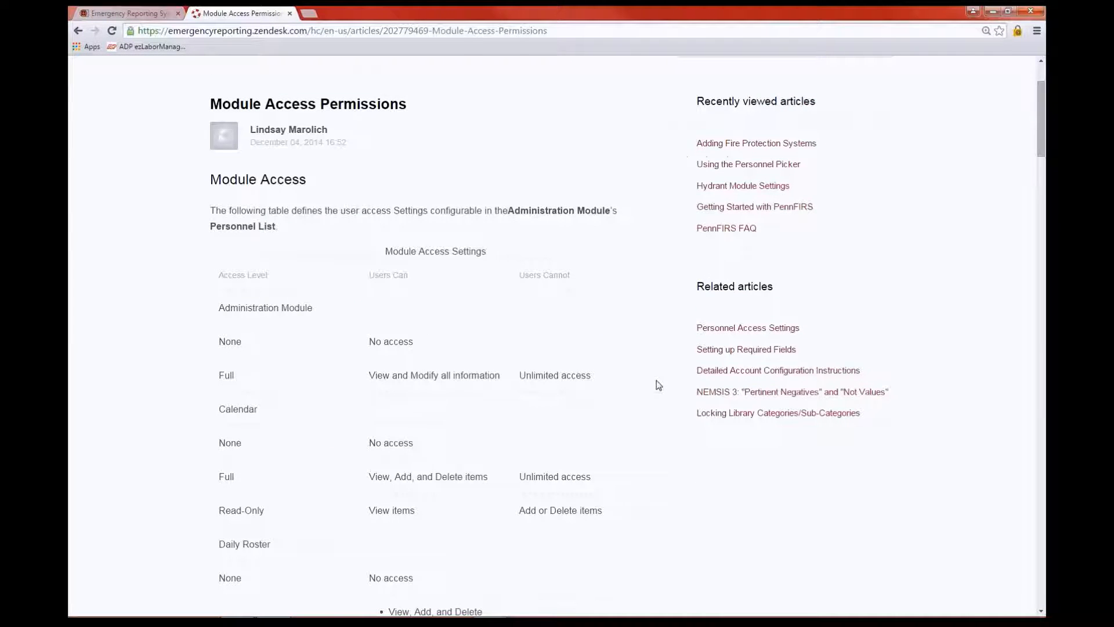
{"action": "scroll", "coordinate": [659, 385], "scroll_direction": "down", "scroll_amount": 2}
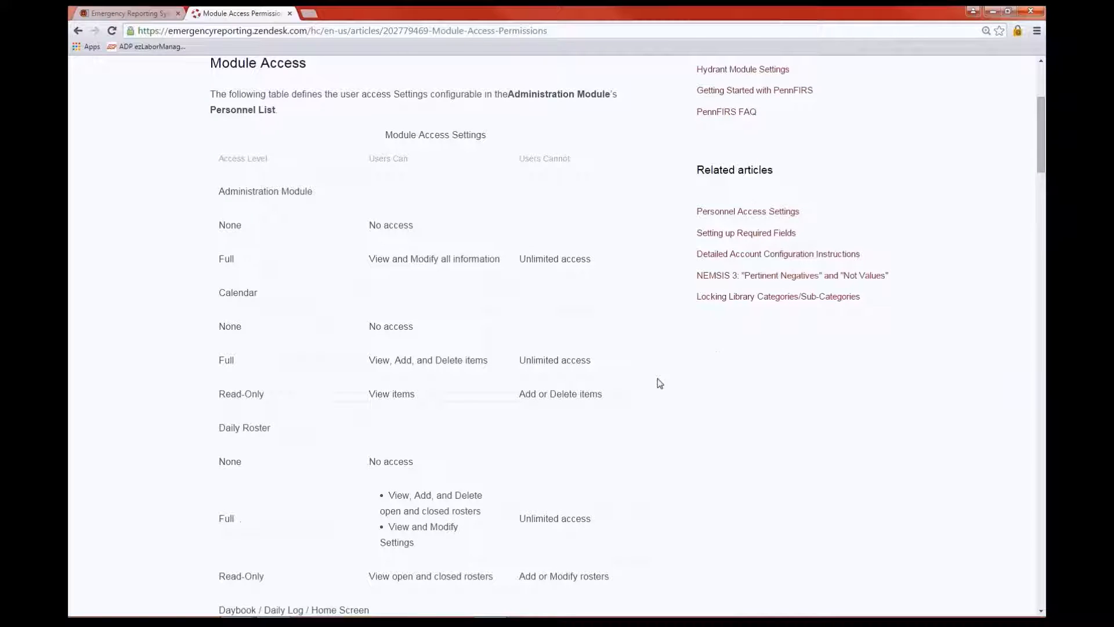
{"action": "scroll", "coordinate": [660, 383], "scroll_direction": "down", "scroll_amount": 10}
{"action": "scroll", "coordinate": [659, 383], "scroll_direction": "up", "scroll_amount": 15}
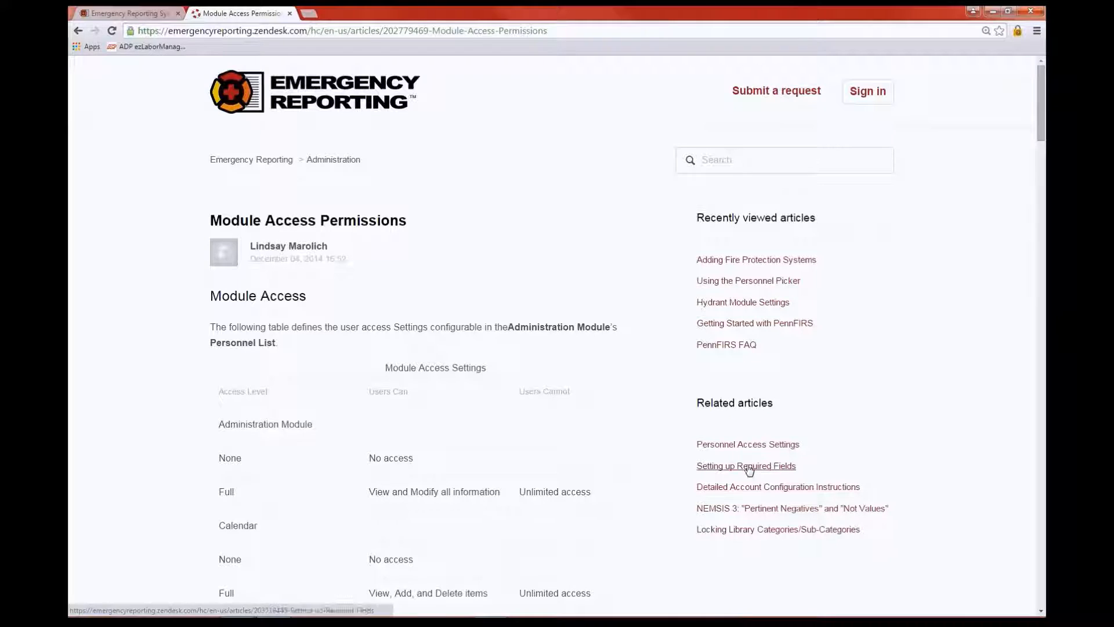
Search the knowledge base for 'incidents' and look through the results
{"action": "left_click", "coordinate": [715, 159]}
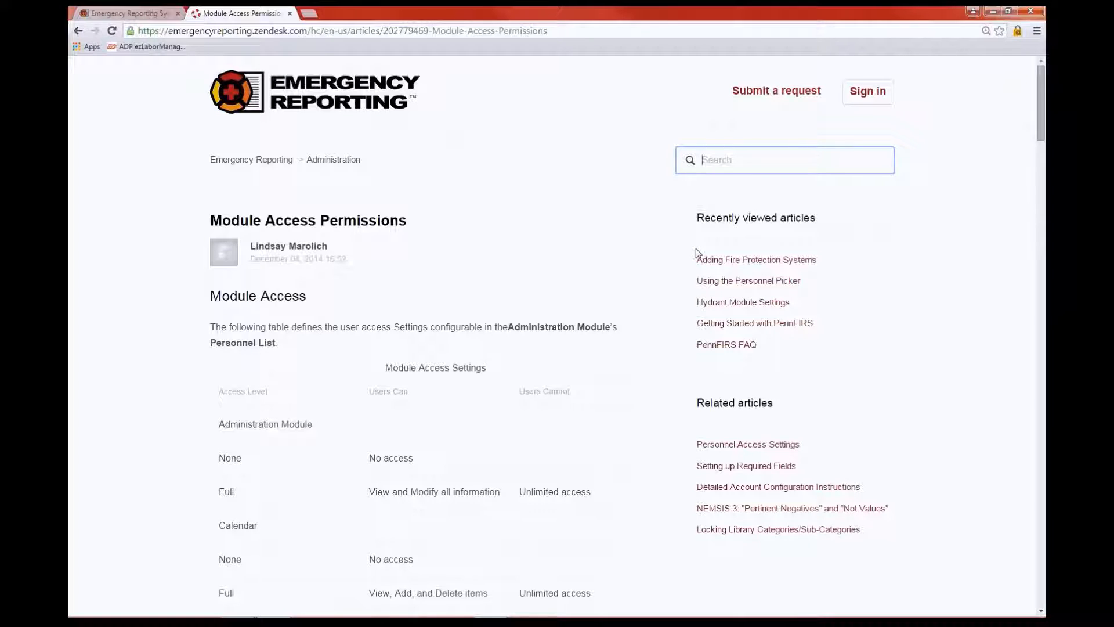
{"action": "type", "text": "incidents"}
{"action": "key", "text": "Return"}
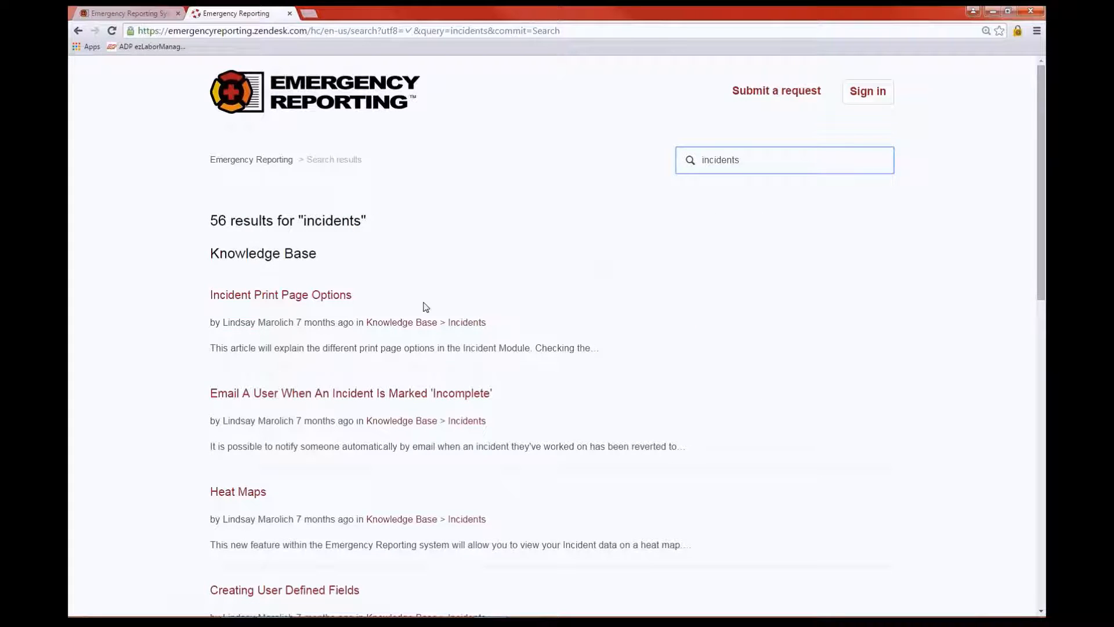
{"action": "scroll", "coordinate": [718, 398], "scroll_direction": "down", "scroll_amount": 2}
{"action": "scroll", "coordinate": [525, 314], "scroll_direction": "down", "scroll_amount": 3}
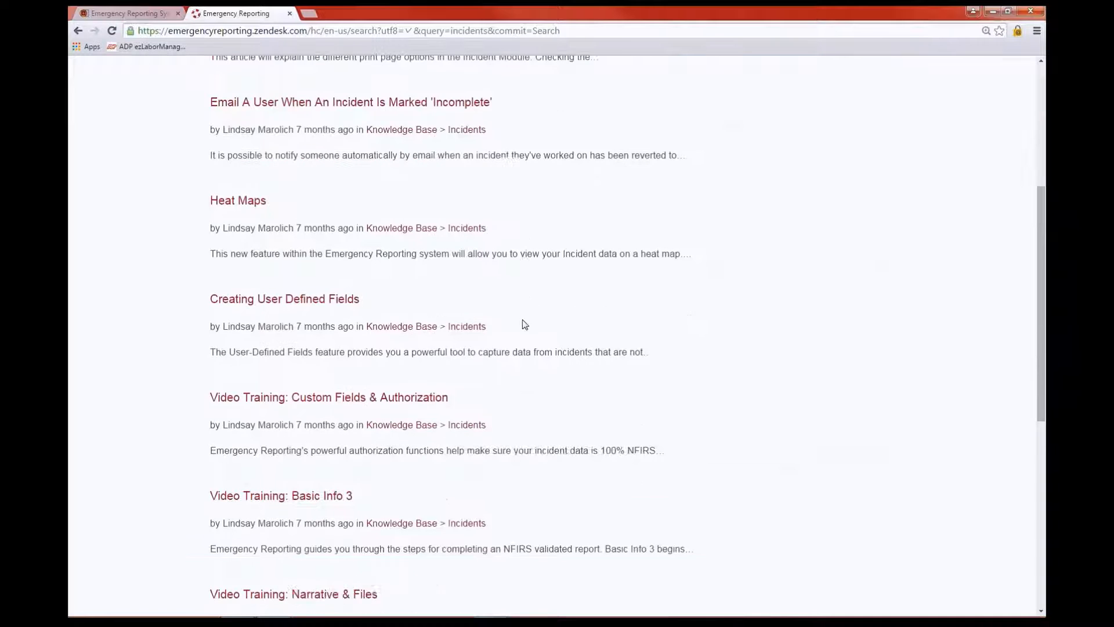
{"action": "scroll", "coordinate": [525, 325], "scroll_direction": "down", "scroll_amount": 7}
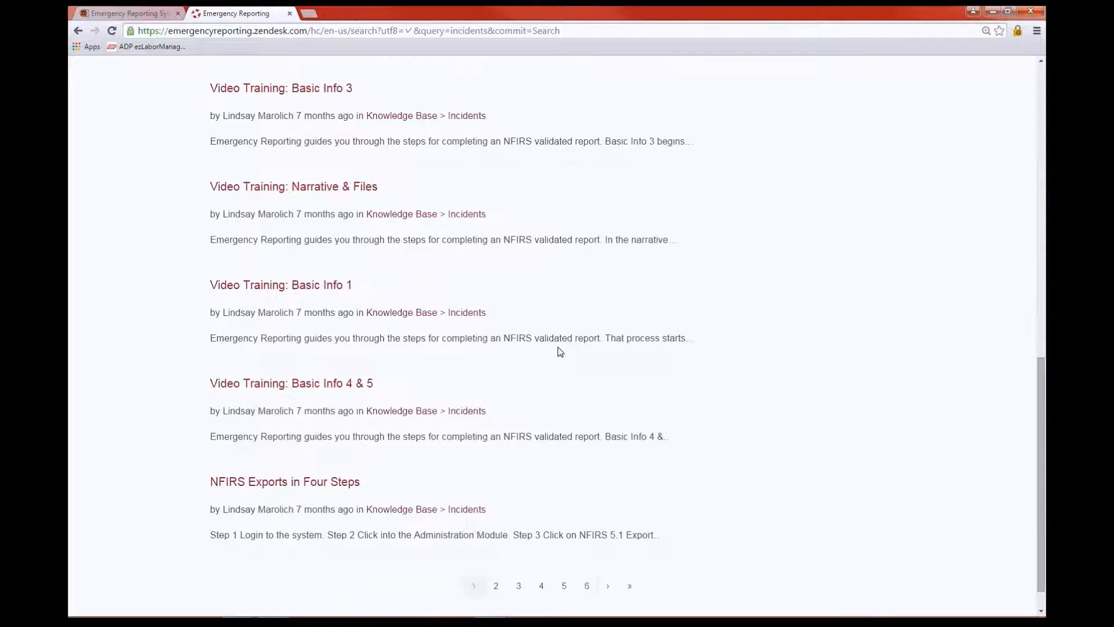
{"action": "scroll", "coordinate": [629, 368], "scroll_direction": "up", "scroll_amount": 4}
{"action": "scroll", "coordinate": [634, 311], "scroll_direction": "up", "scroll_amount": 8}
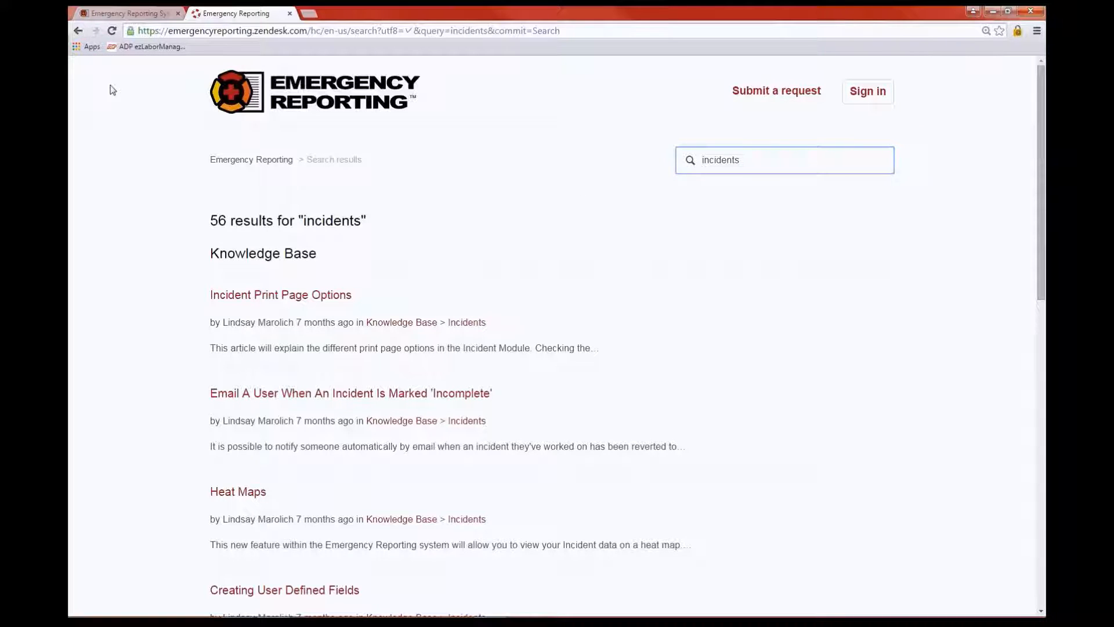
Go back three pages to the help center home, then close the help tab
{"action": "left_click", "coordinate": [78, 30]}
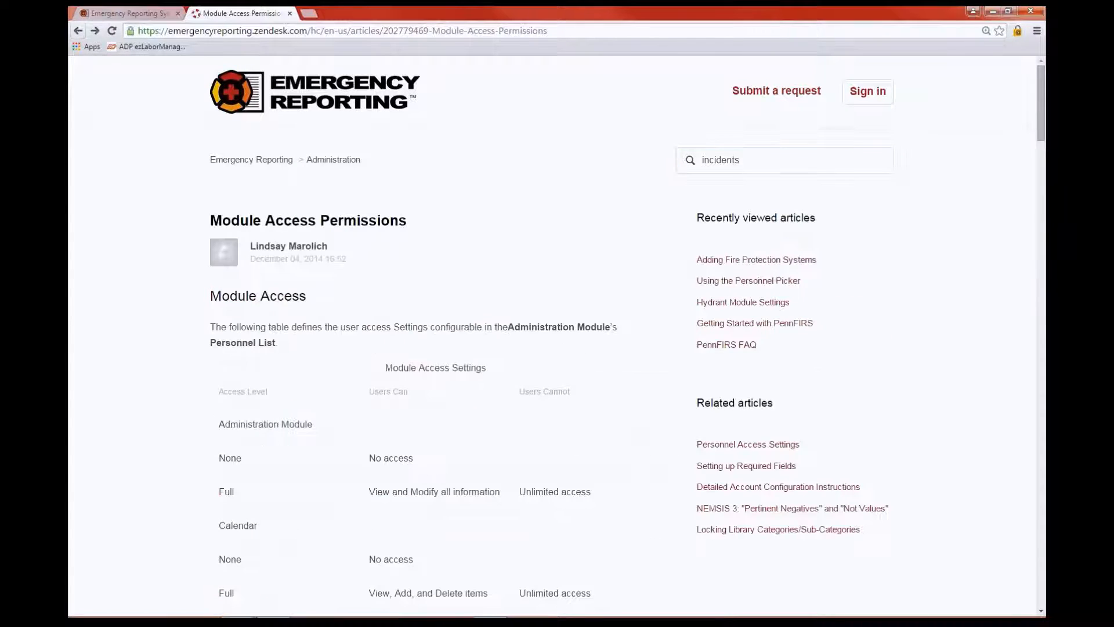
{"action": "left_click", "coordinate": [78, 32]}
{"action": "left_click", "coordinate": [78, 31]}
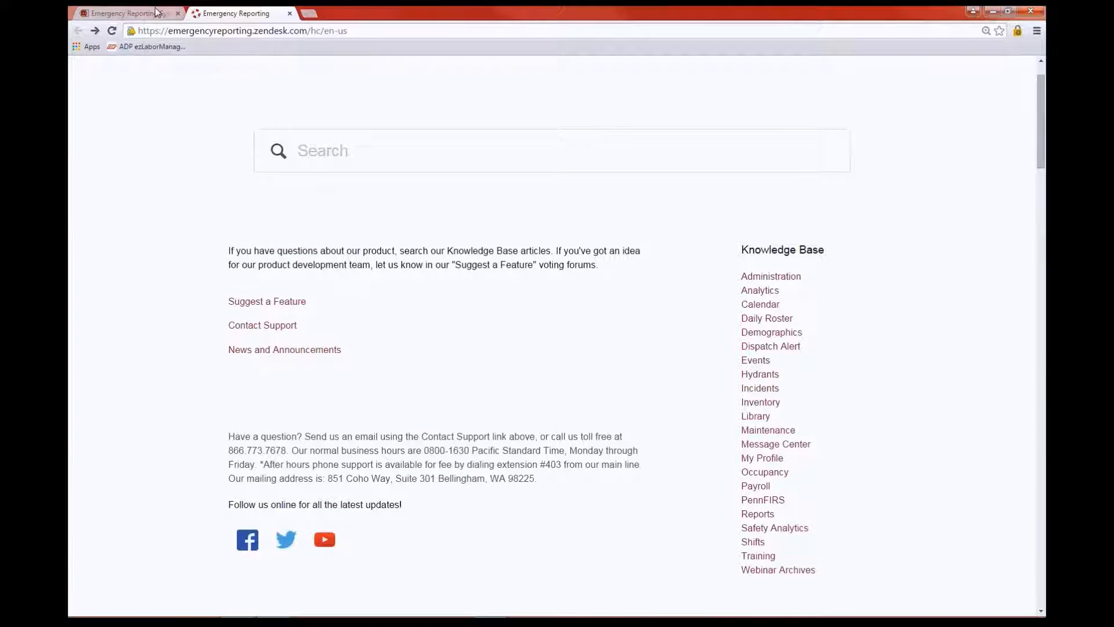
{"action": "left_click", "coordinate": [288, 13]}
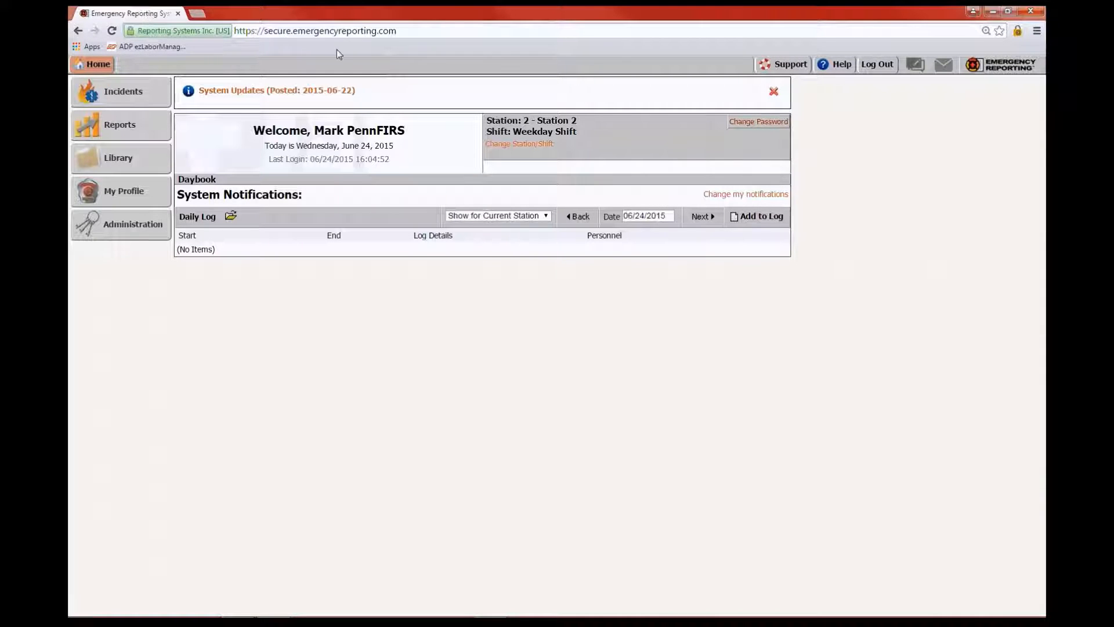
Reopen the Support help center and browse the Webinar Archives section
{"action": "left_click", "coordinate": [775, 63]}
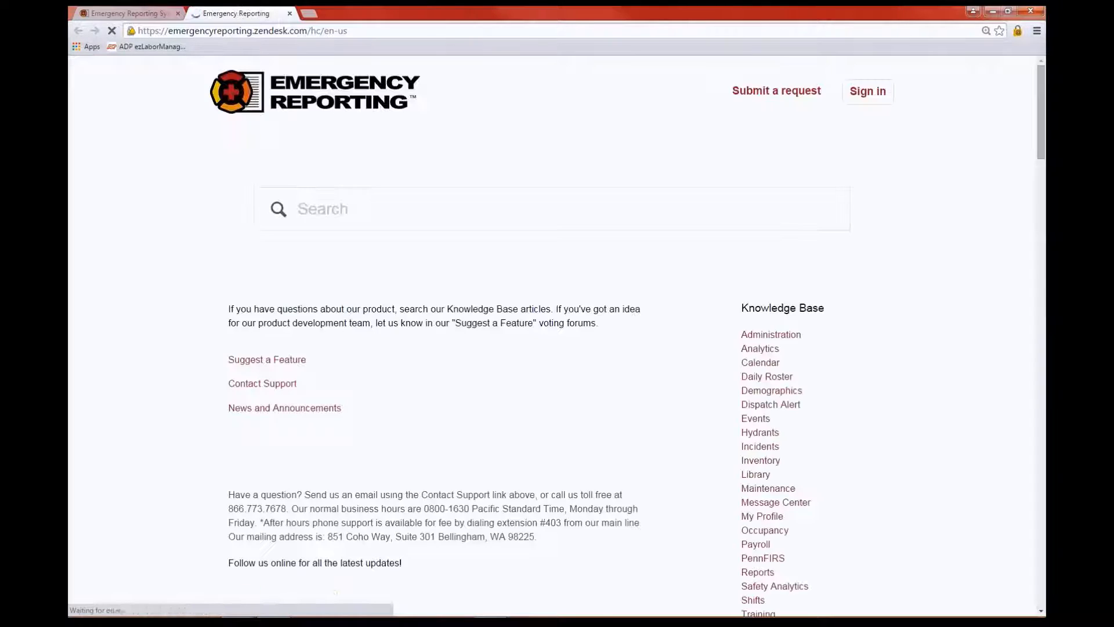
{"action": "scroll", "coordinate": [876, 270], "scroll_direction": "down", "scroll_amount": 9}
{"action": "scroll", "coordinate": [875, 257], "scroll_direction": "up", "scroll_amount": 4}
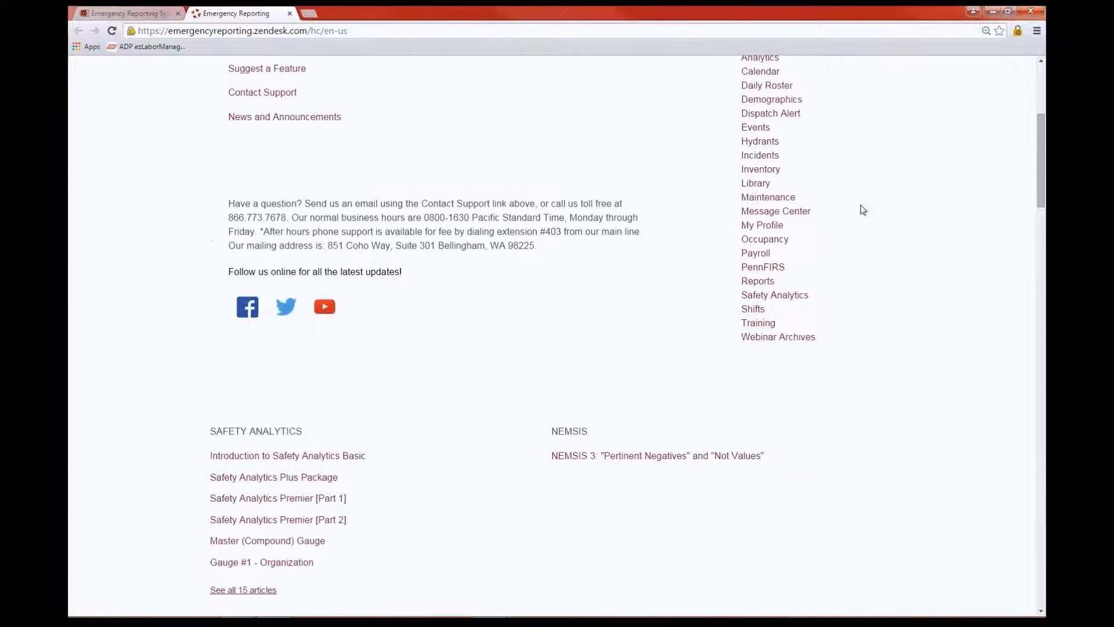
{"action": "left_click", "coordinate": [779, 339]}
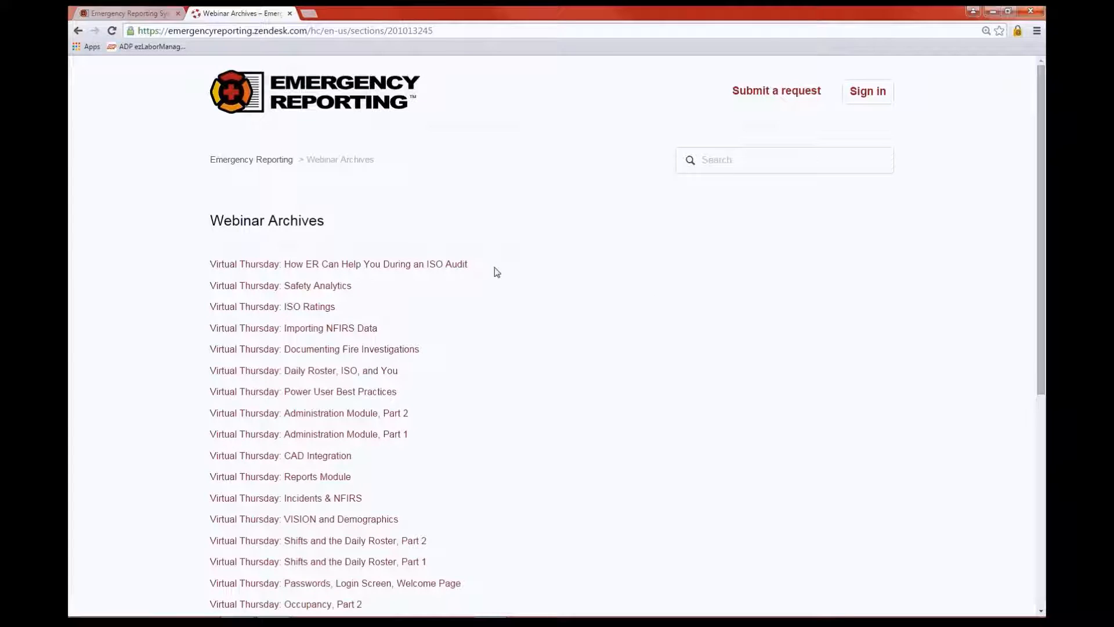
{"action": "scroll", "coordinate": [492, 291], "scroll_direction": "down", "scroll_amount": 1}
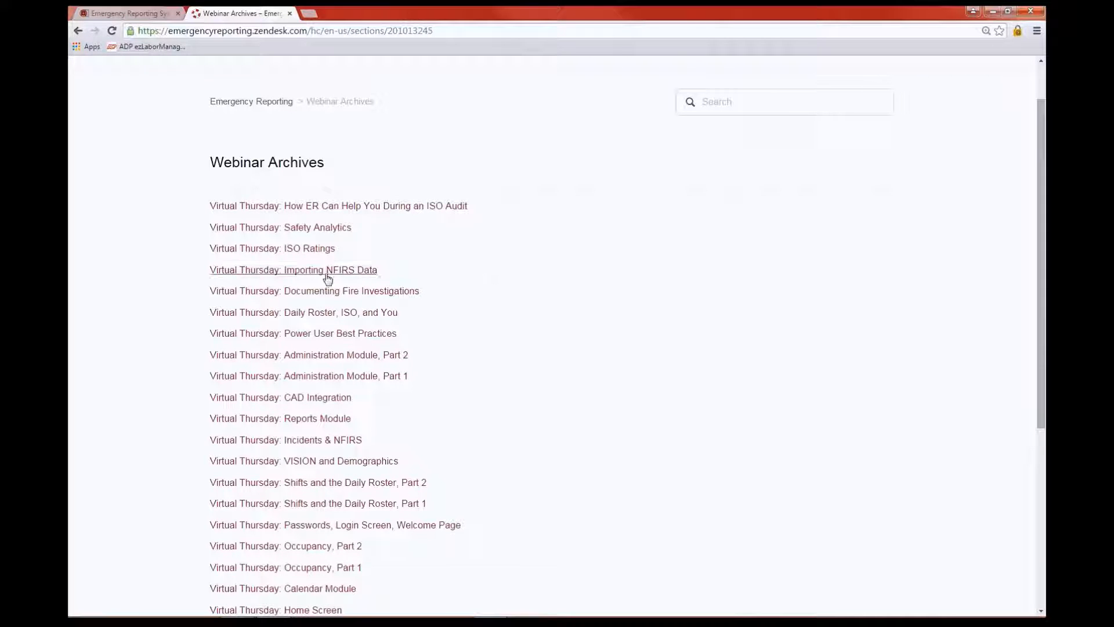
{"action": "scroll", "coordinate": [331, 278], "scroll_direction": "down", "scroll_amount": 1}
{"action": "scroll", "coordinate": [375, 318], "scroll_direction": "down", "scroll_amount": 2}
{"action": "scroll", "coordinate": [447, 319], "scroll_direction": "up", "scroll_amount": 4}
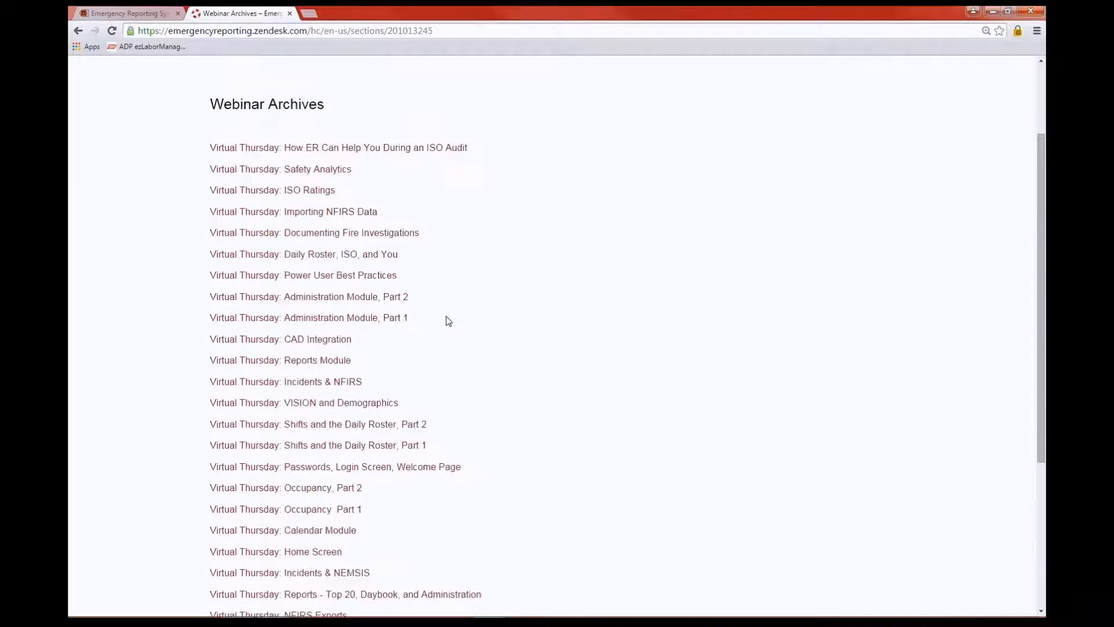
Search for 'incidents' and review the 56 matching articles
{"action": "left_click", "coordinate": [706, 160]}
{"action": "type", "text": "in"}
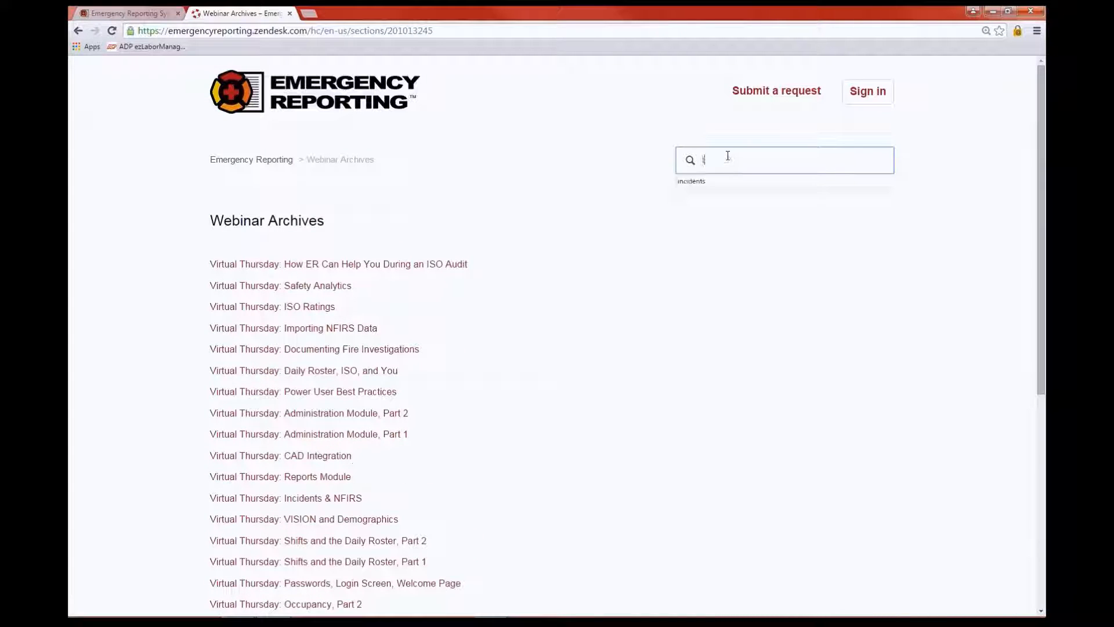
{"action": "type", "text": "cidents"}
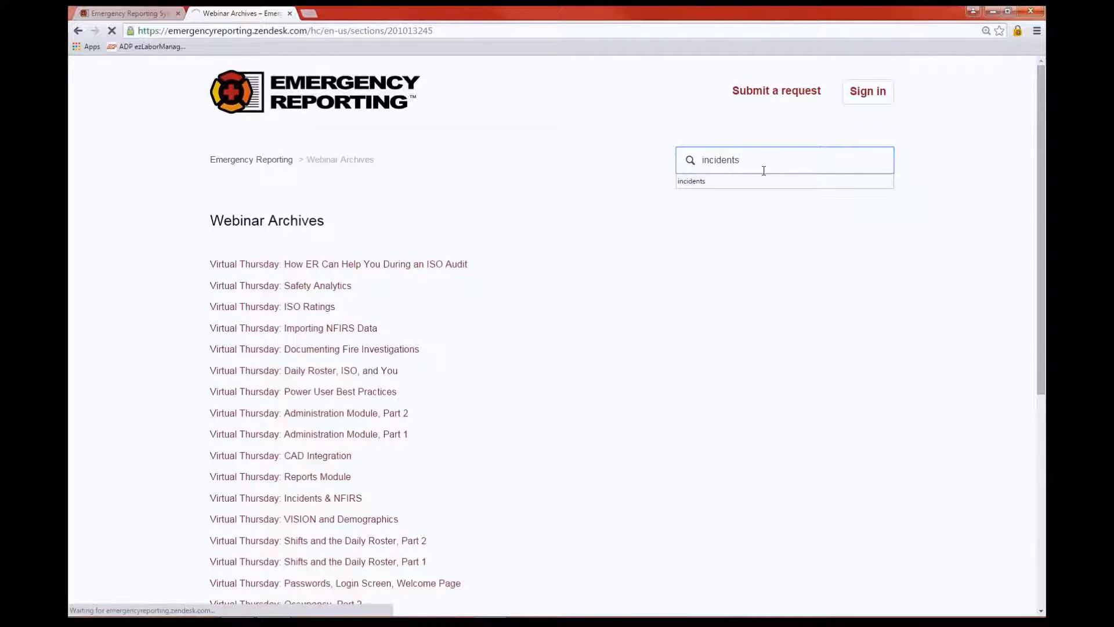
{"action": "key", "text": "Return"}
{"action": "scroll", "coordinate": [406, 264], "scroll_direction": "down", "scroll_amount": 2}
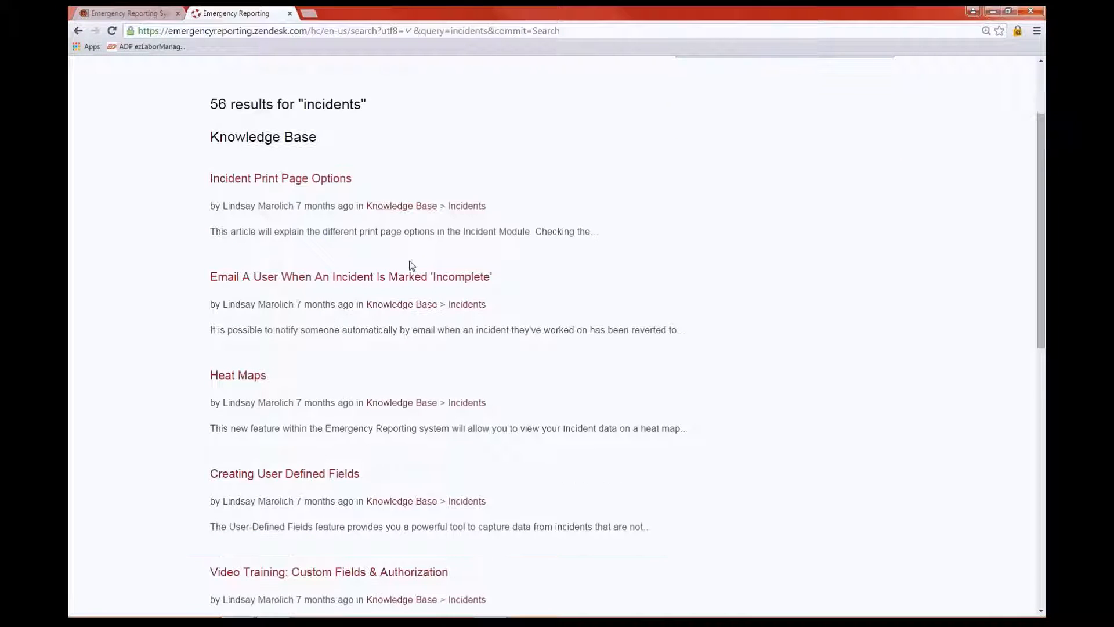
{"action": "scroll", "coordinate": [536, 249], "scroll_direction": "up", "scroll_amount": 2}
{"action": "scroll", "coordinate": [599, 242], "scroll_direction": "down", "scroll_amount": 3}
{"action": "scroll", "coordinate": [599, 243], "scroll_direction": "up", "scroll_amount": 3}
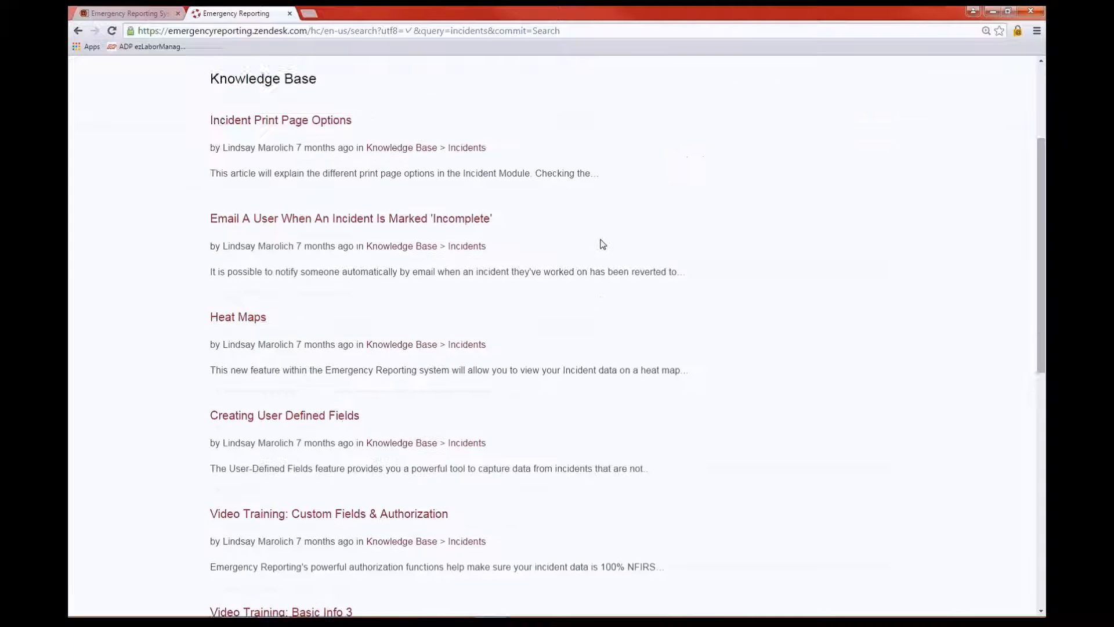
Close the help center tab to return to the dashboard's empty 06/24/2015 Daily Log
{"action": "left_click", "coordinate": [289, 13]}
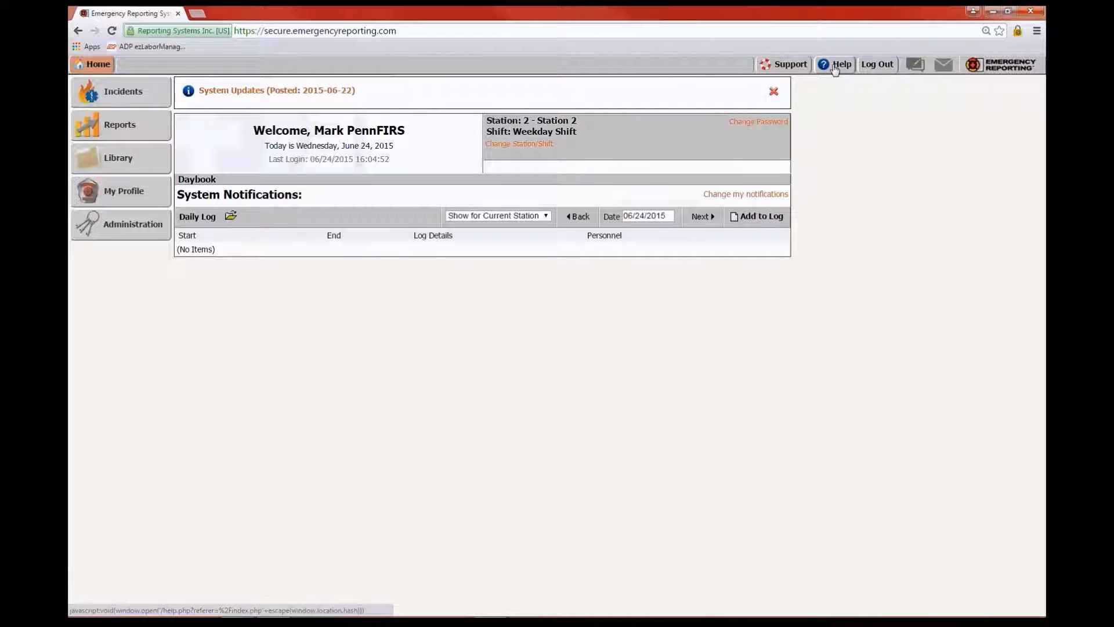
Open Help and read through The Home Screen article on its six sections
{"action": "left_click", "coordinate": [834, 65]}
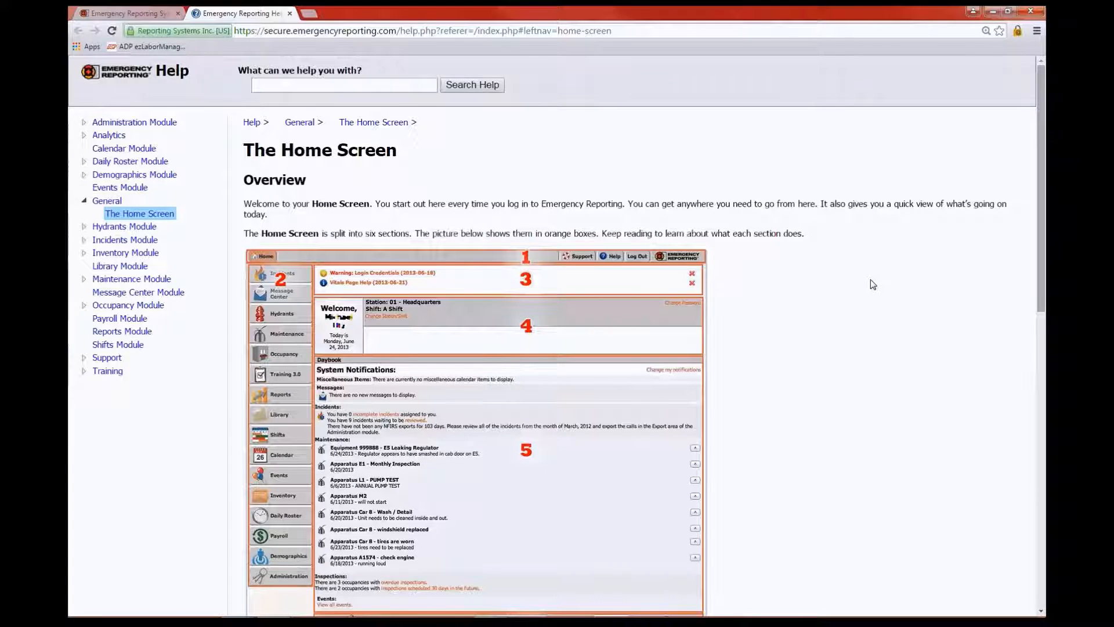
{"action": "scroll", "coordinate": [873, 285], "scroll_direction": "down", "scroll_amount": 3}
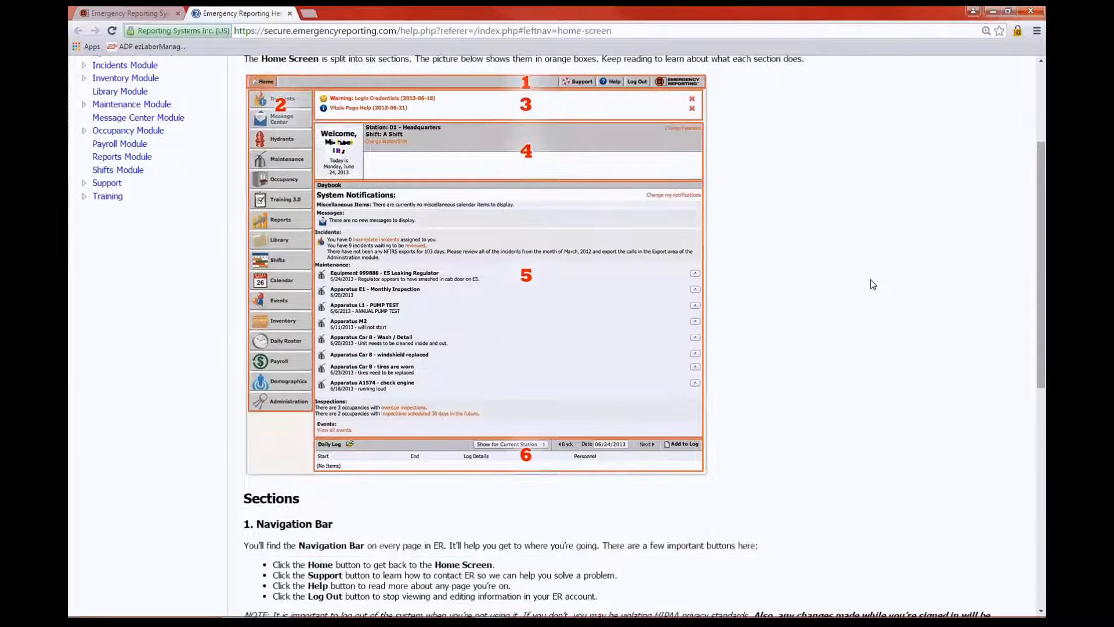
{"action": "scroll", "coordinate": [873, 285], "scroll_direction": "down", "scroll_amount": 6}
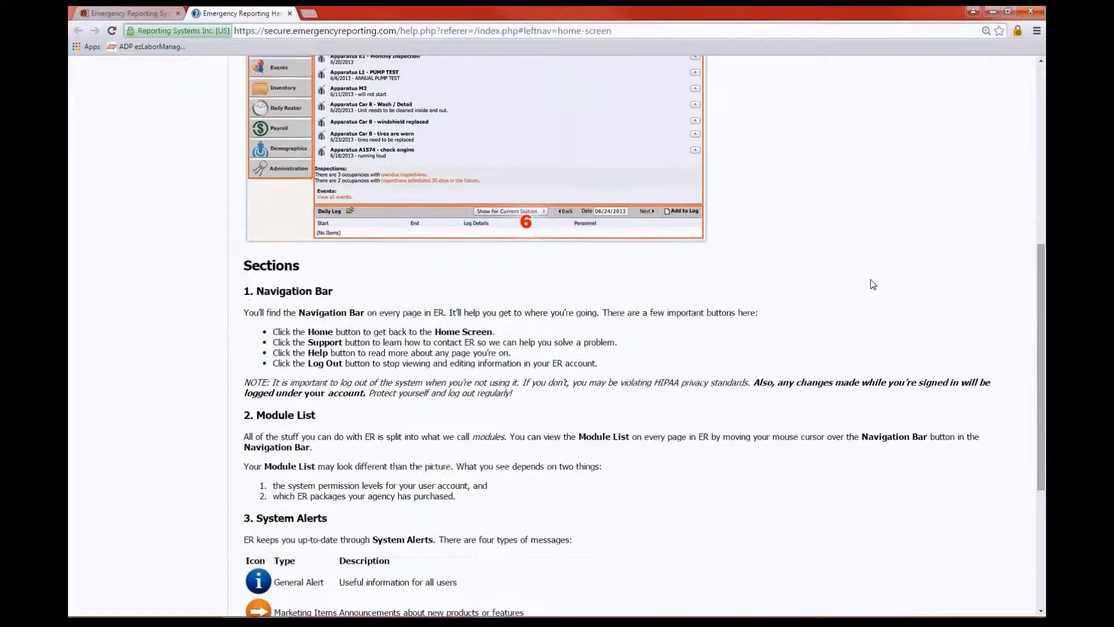
{"action": "scroll", "coordinate": [873, 285], "scroll_direction": "down", "scroll_amount": 2}
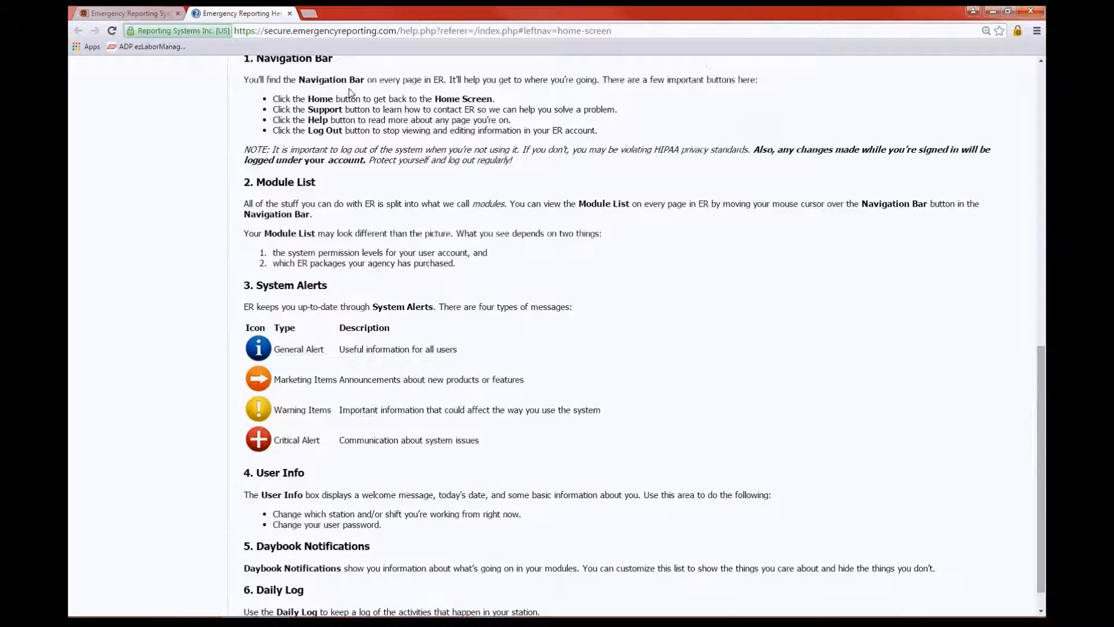
{"action": "scroll", "coordinate": [752, 381], "scroll_direction": "down", "scroll_amount": 1}
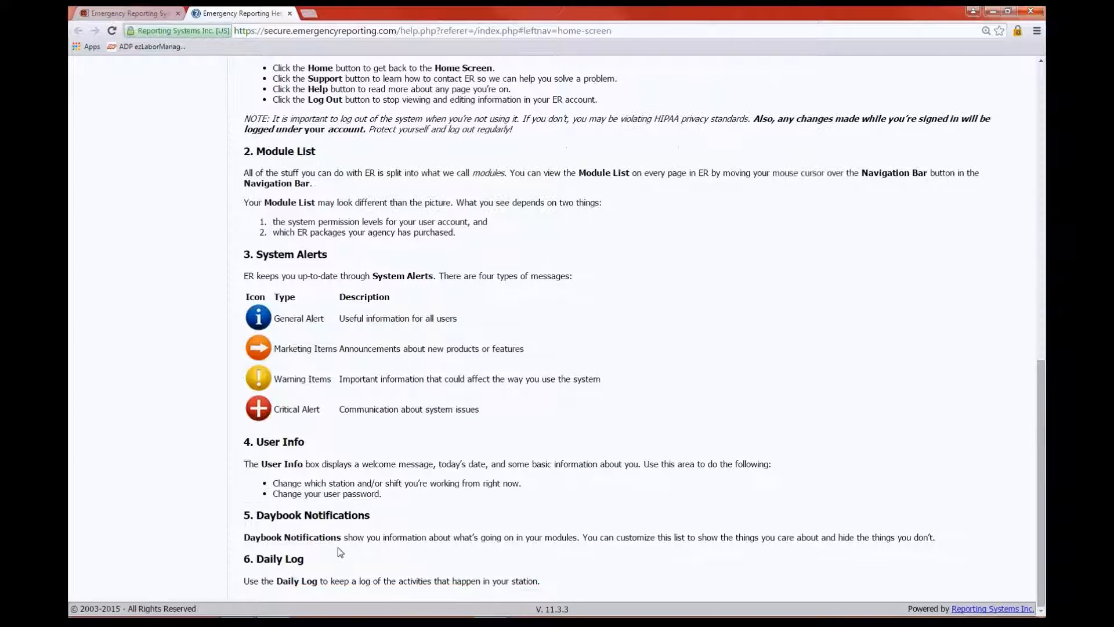
{"action": "scroll", "coordinate": [789, 408], "scroll_direction": "up", "scroll_amount": 5}
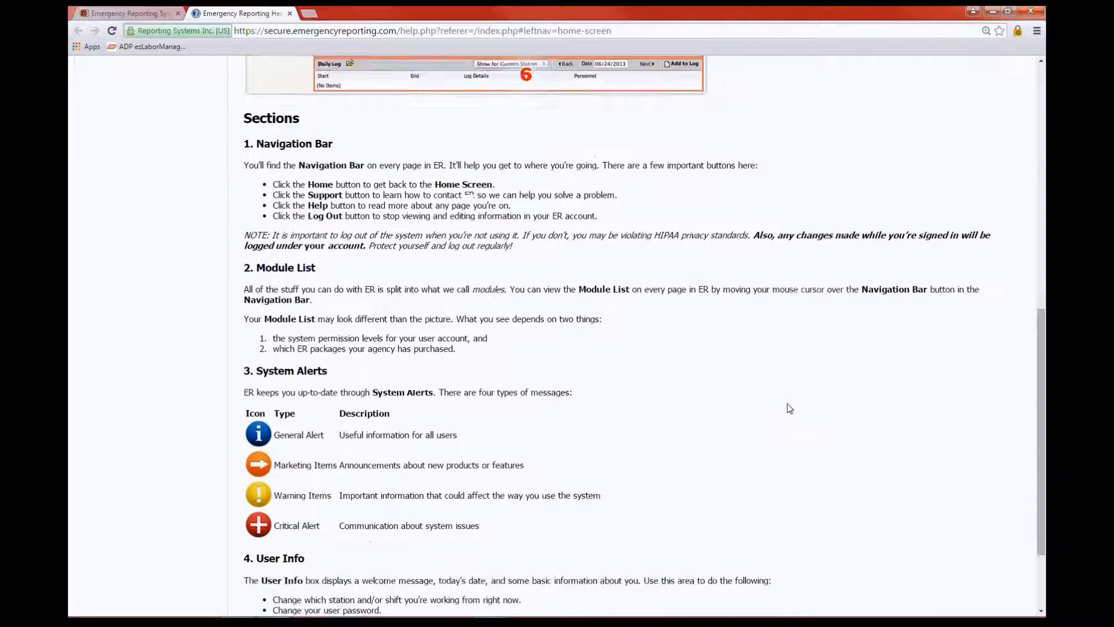
{"action": "scroll", "coordinate": [790, 408], "scroll_direction": "up", "scroll_amount": 7}
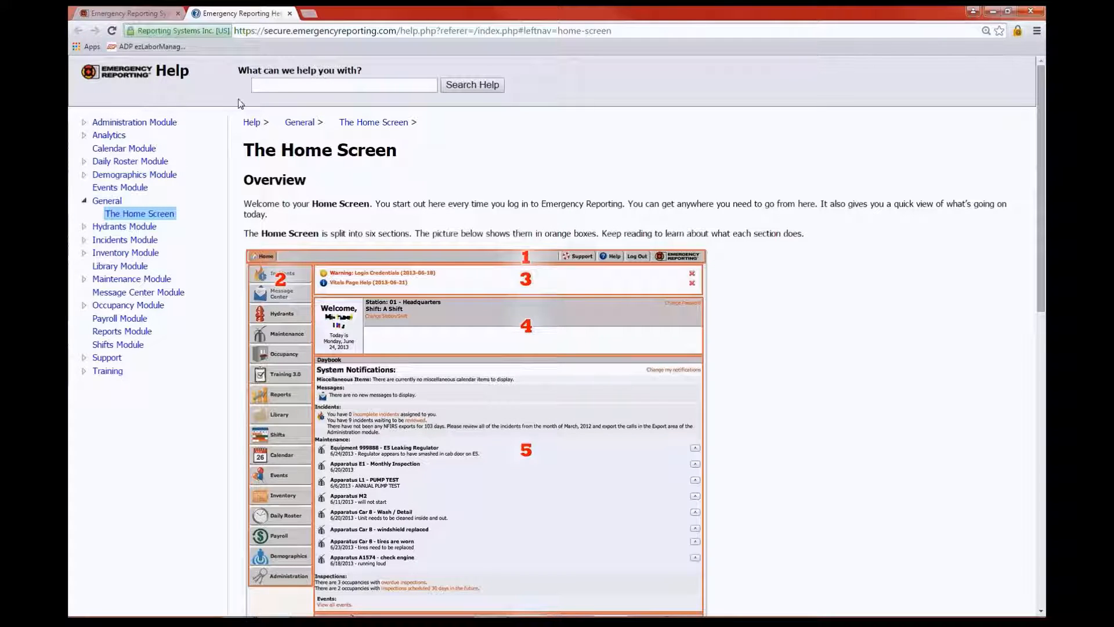
{"action": "scroll", "coordinate": [618, 355], "scroll_direction": "down", "scroll_amount": 1}
{"action": "scroll", "coordinate": [618, 355], "scroll_direction": "up", "scroll_amount": 1}
Close the Help tab and bring up the 'What should we add next?' feedback panel
{"action": "left_click", "coordinate": [290, 14]}
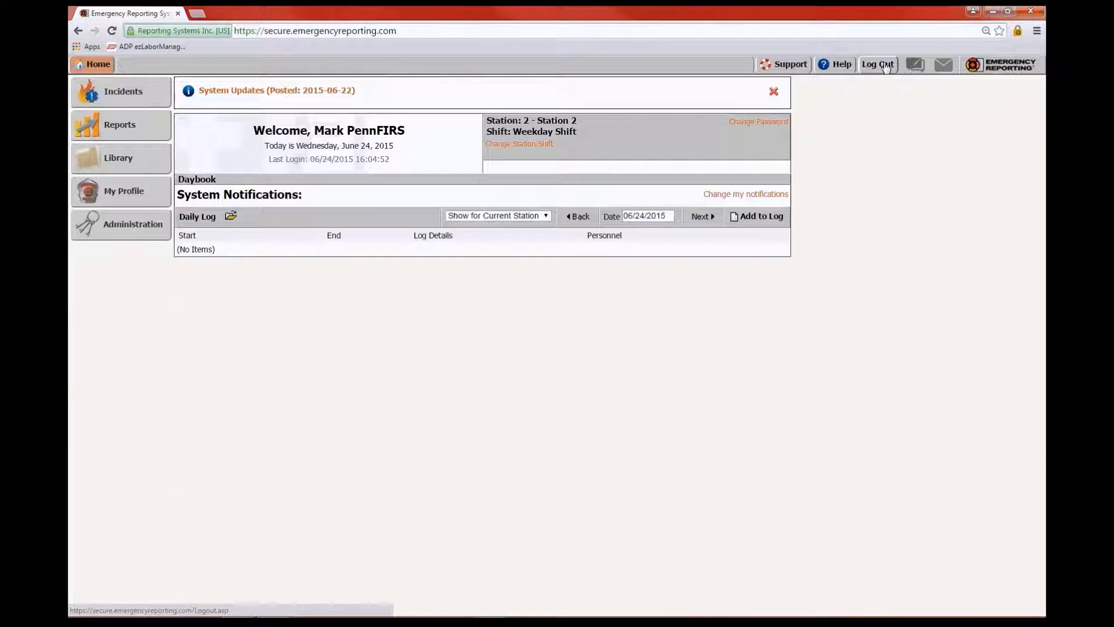
{"action": "left_click", "coordinate": [919, 67]}
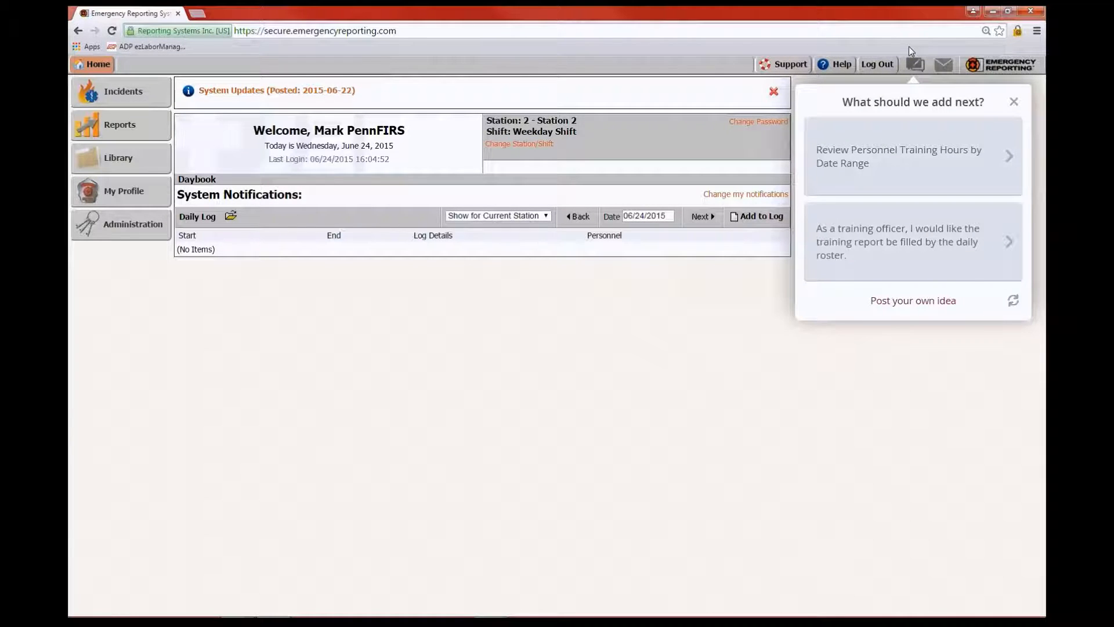
Check the mail envelope for notifications, then close the 'What should we add next?' panel
{"action": "left_click", "coordinate": [943, 65]}
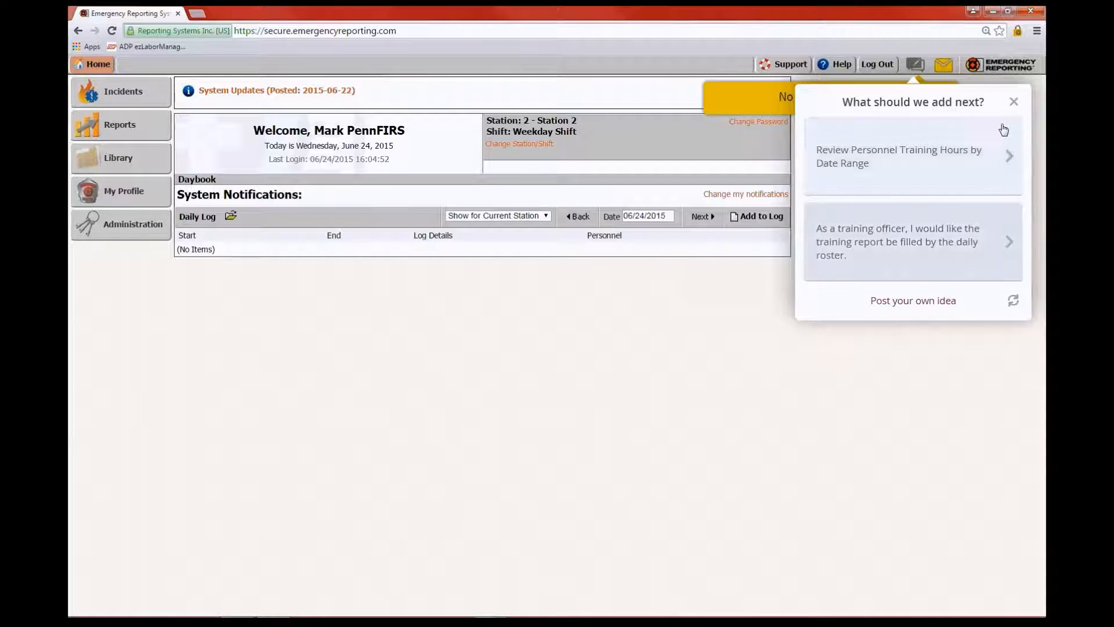
{"action": "left_click", "coordinate": [1013, 103]}
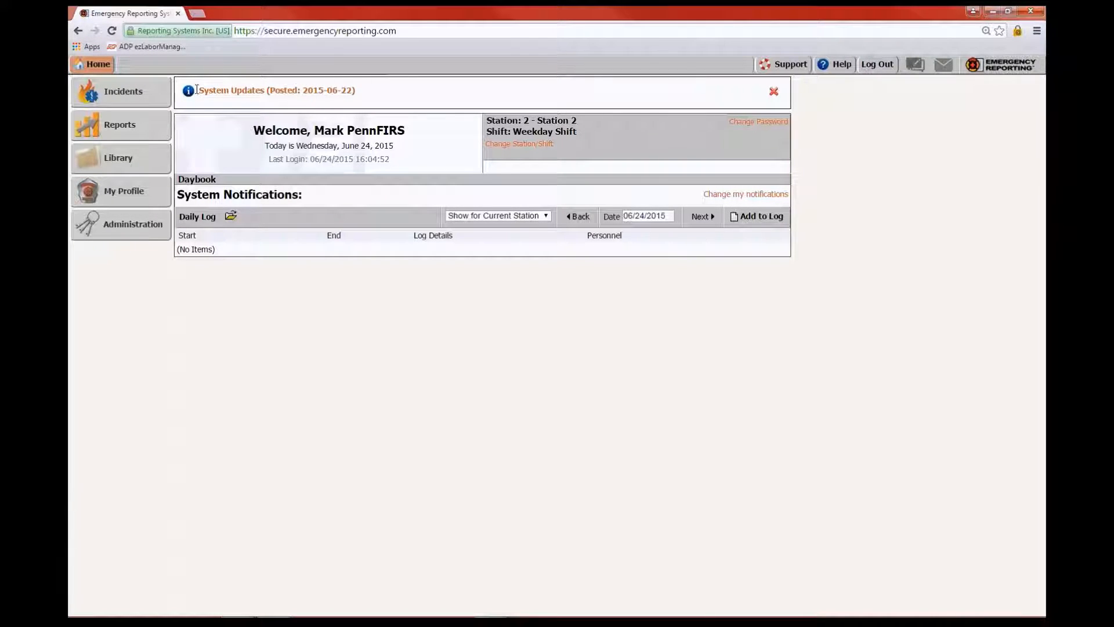
Open the latest System Updates news post and scroll through the News & Updates page
{"action": "left_click", "coordinate": [256, 98]}
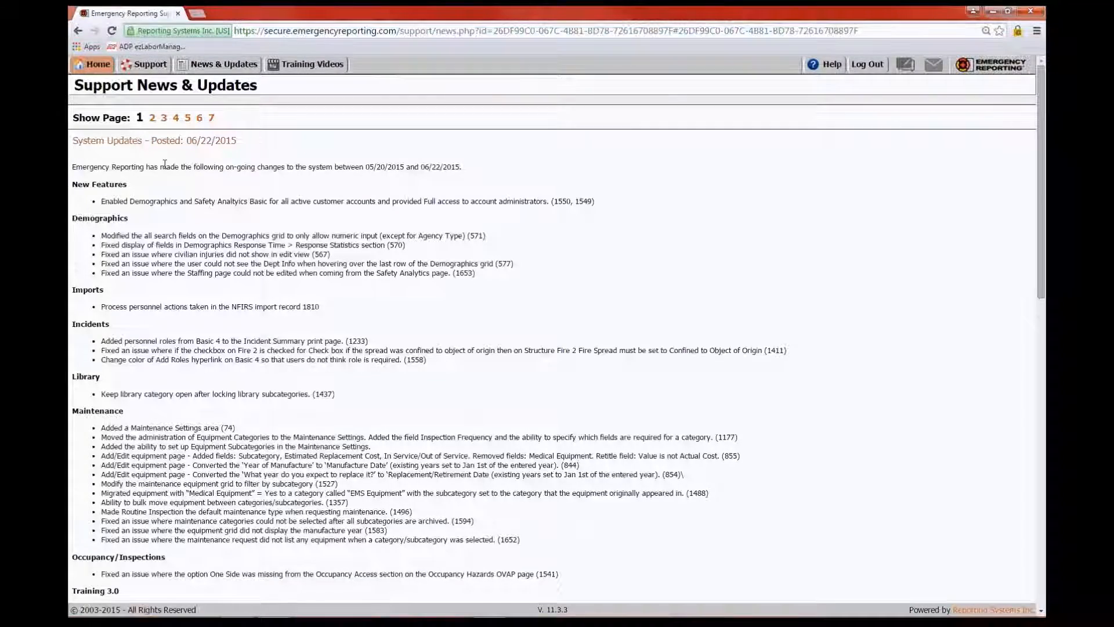
{"action": "scroll", "coordinate": [361, 415], "scroll_direction": "down", "scroll_amount": 4}
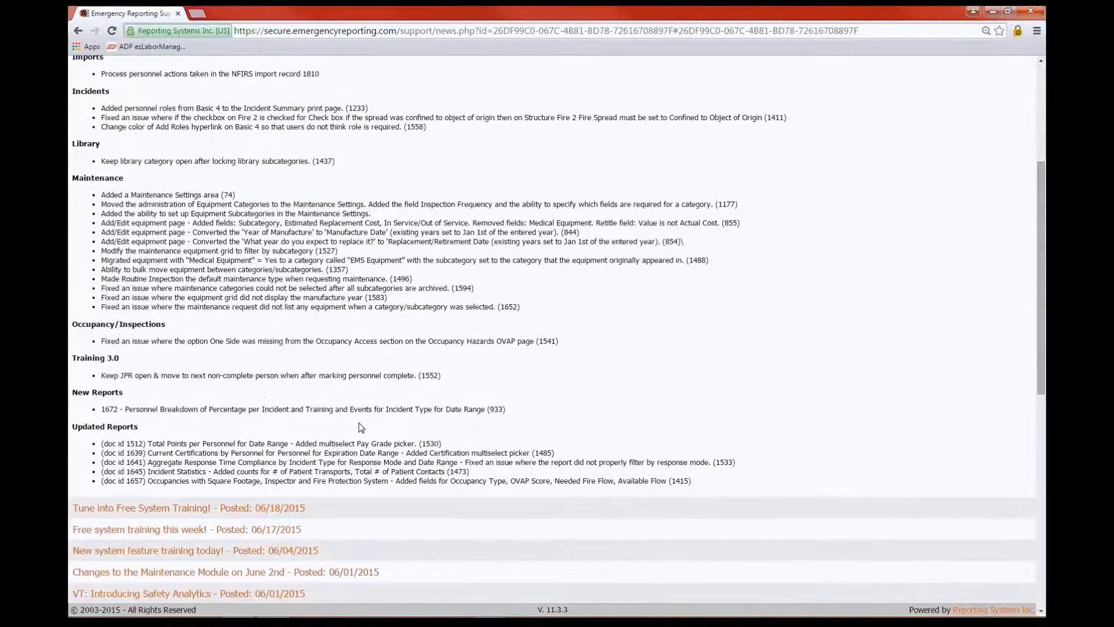
{"action": "scroll", "coordinate": [361, 428], "scroll_direction": "up", "scroll_amount": 1}
{"action": "scroll", "coordinate": [361, 430], "scroll_direction": "up", "scroll_amount": 1}
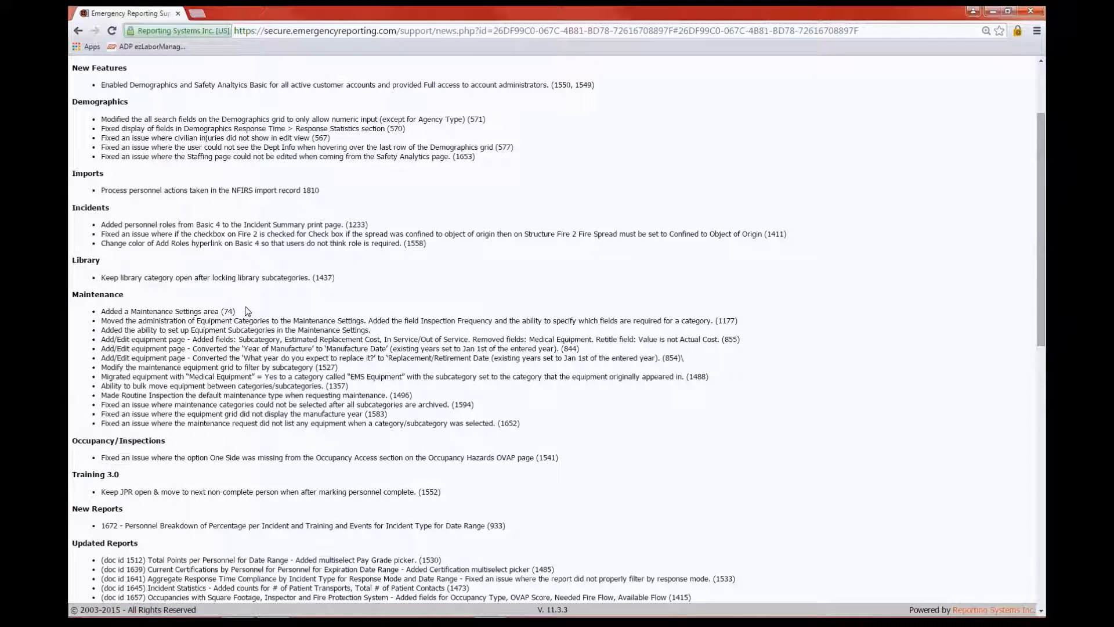
{"action": "scroll", "coordinate": [557, 468], "scroll_direction": "down", "scroll_amount": 1}
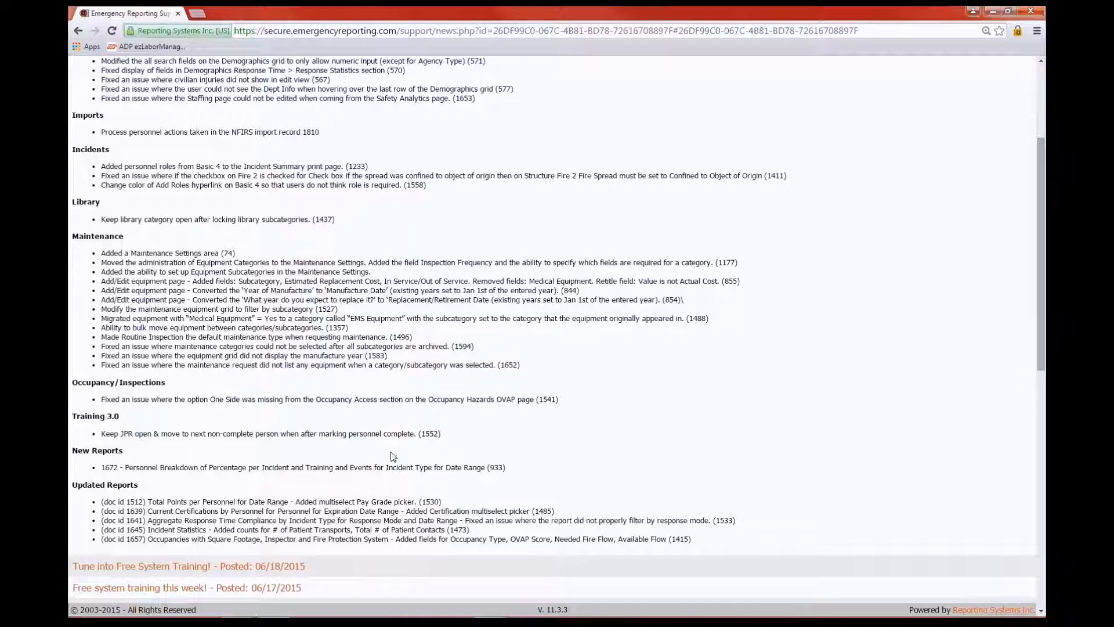
{"action": "scroll", "coordinate": [404, 426], "scroll_direction": "up", "scroll_amount": 1}
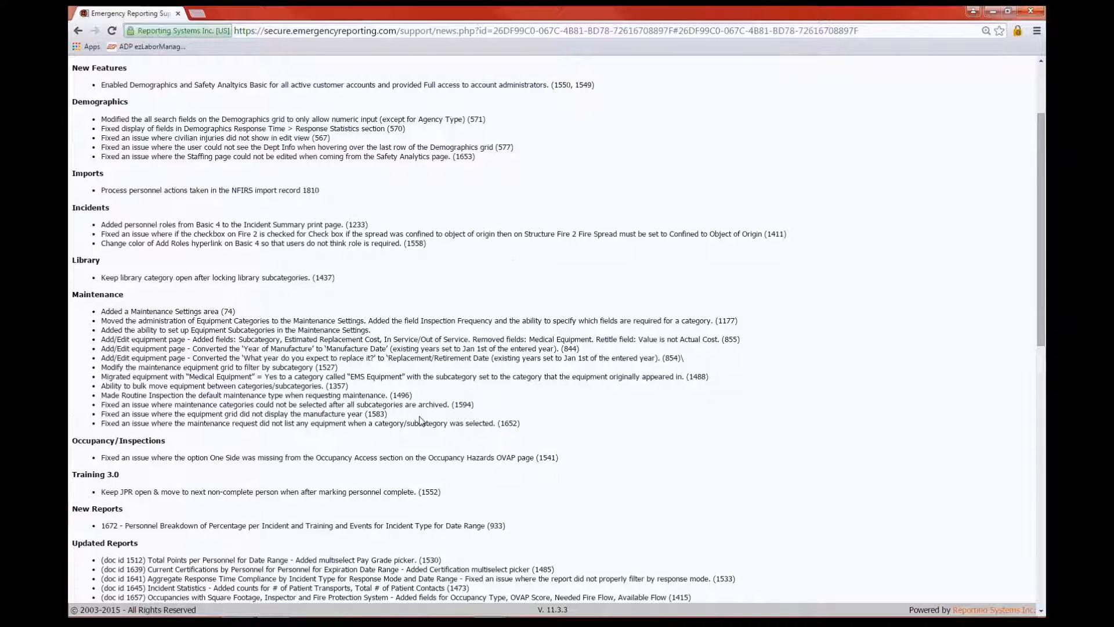
{"action": "scroll", "coordinate": [420, 420], "scroll_direction": "down", "scroll_amount": 2}
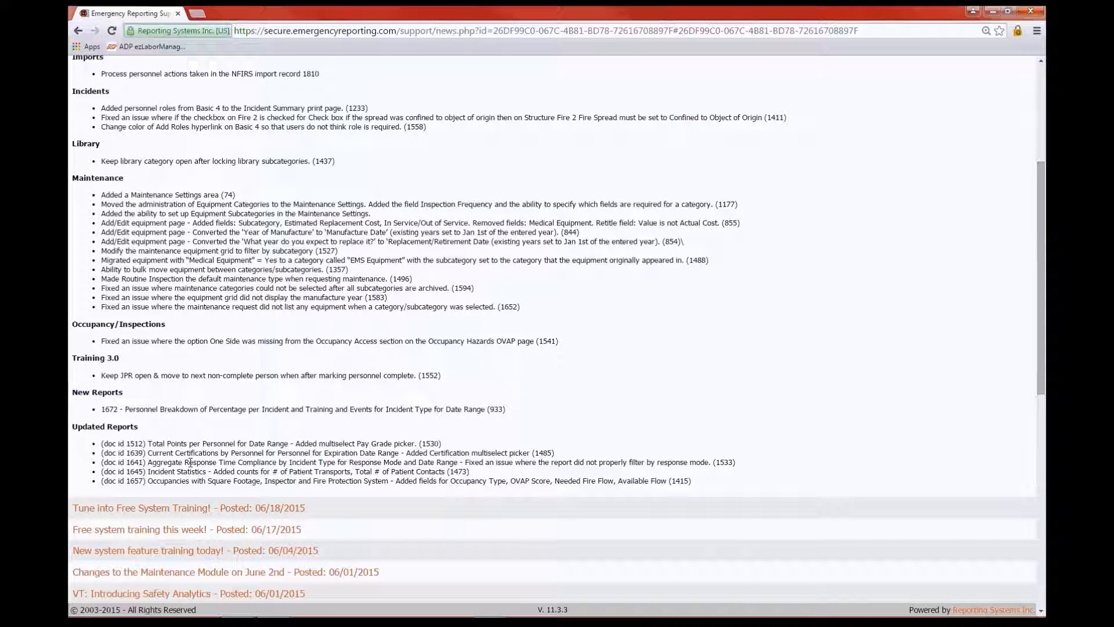
{"action": "scroll", "coordinate": [191, 462], "scroll_direction": "down", "scroll_amount": 2}
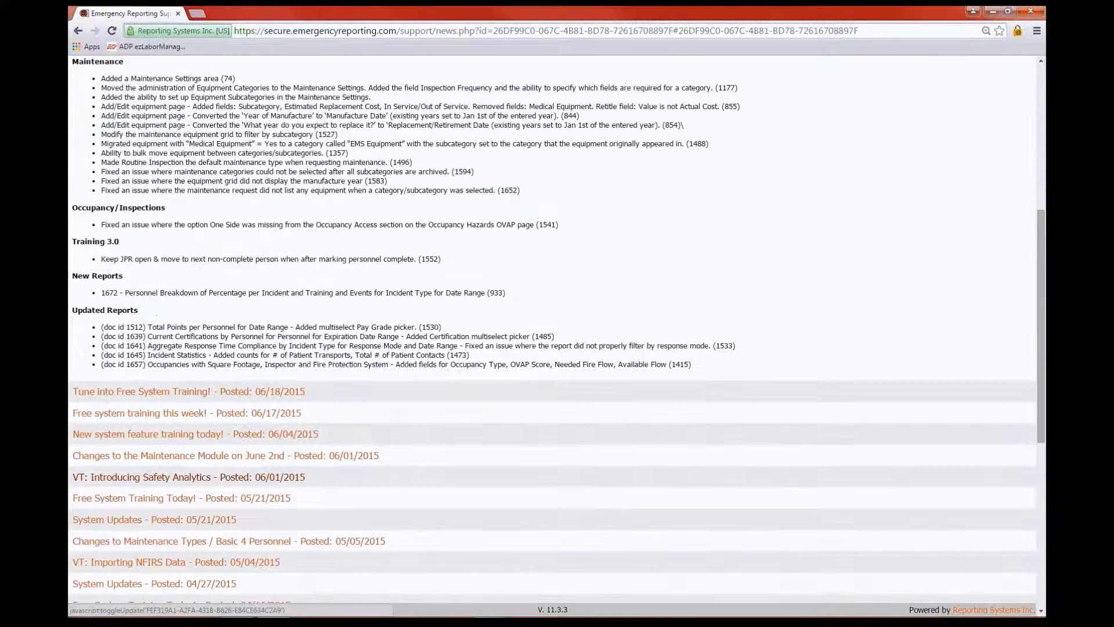
{"action": "scroll", "coordinate": [493, 473], "scroll_direction": "down", "scroll_amount": 1}
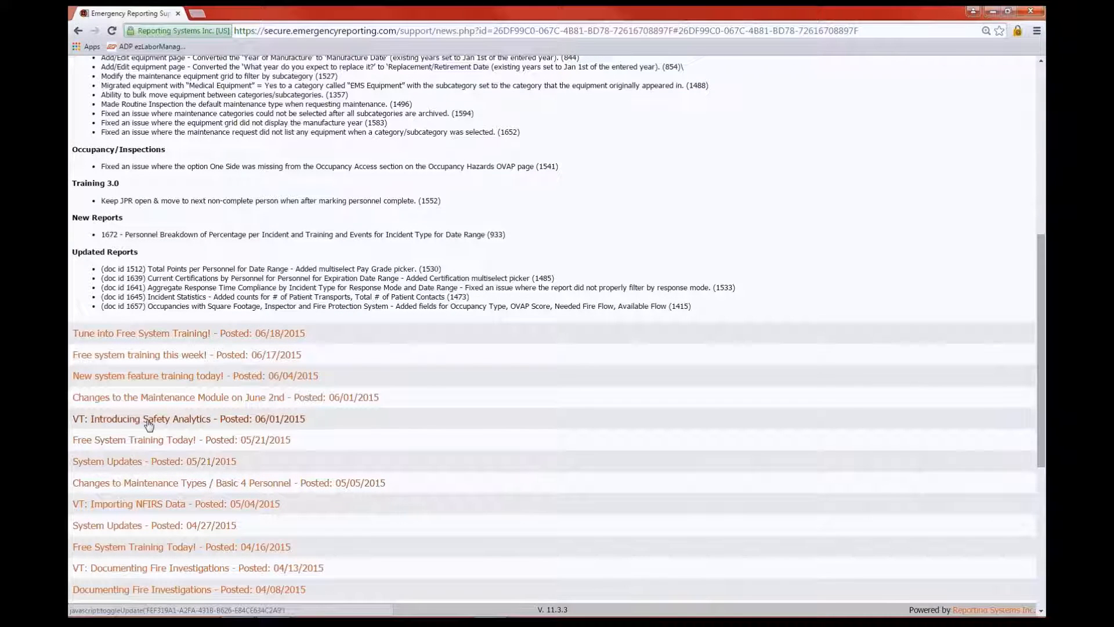
Expand the 'Changes to the Maintenance Module on June 2nd' post, read it, and return to the top
{"action": "left_click", "coordinate": [175, 400]}
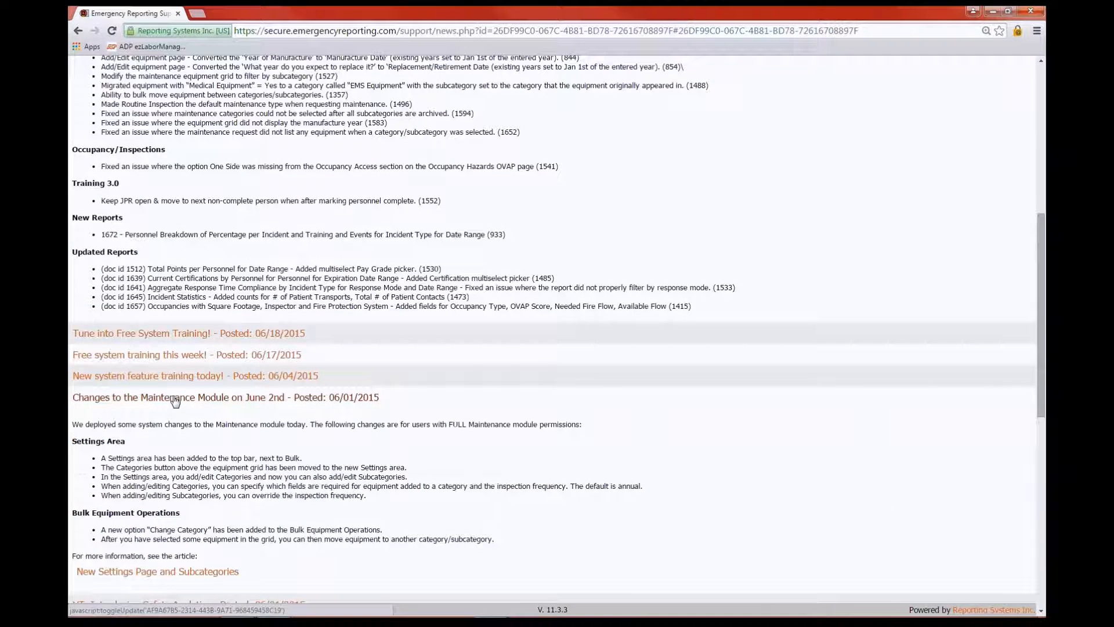
{"action": "scroll", "coordinate": [107, 427], "scroll_direction": "down", "scroll_amount": 2}
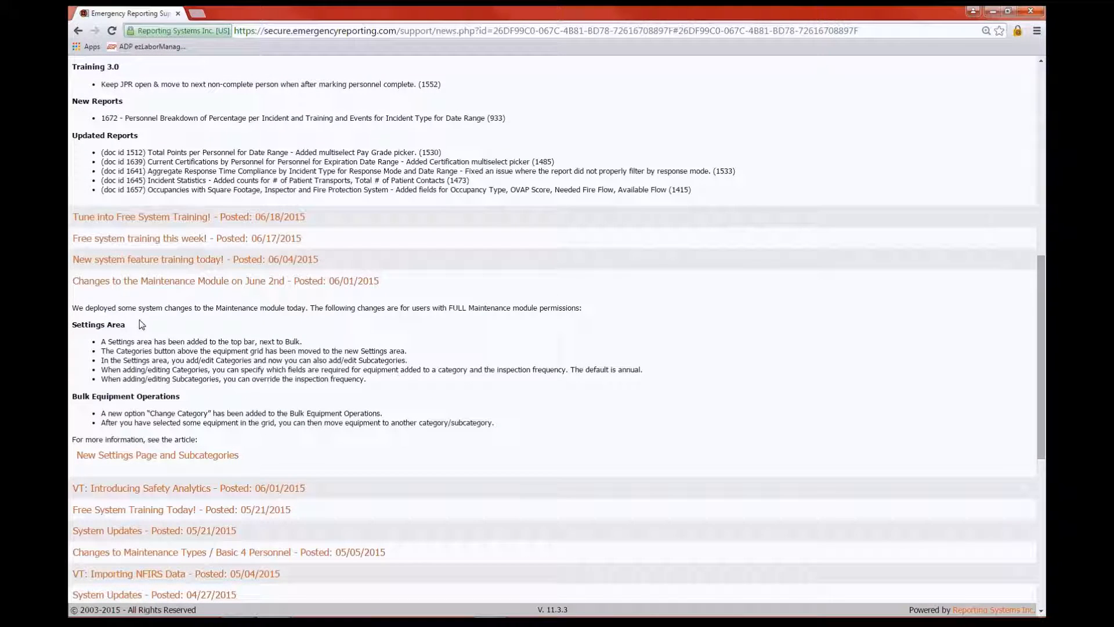
{"action": "scroll", "coordinate": [273, 458], "scroll_direction": "down", "scroll_amount": 1}
{"action": "scroll", "coordinate": [272, 458], "scroll_direction": "up", "scroll_amount": 5}
{"action": "scroll", "coordinate": [273, 348], "scroll_direction": "up", "scroll_amount": 5}
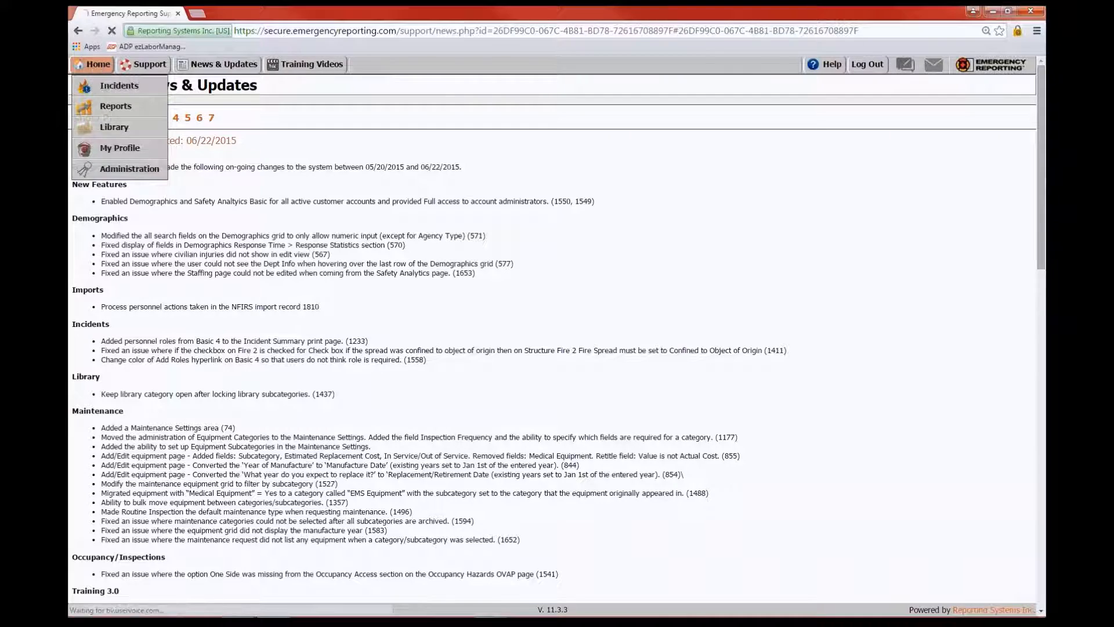
Go back to the Home dashboard from the top navigation bar
{"action": "left_click", "coordinate": [93, 64]}
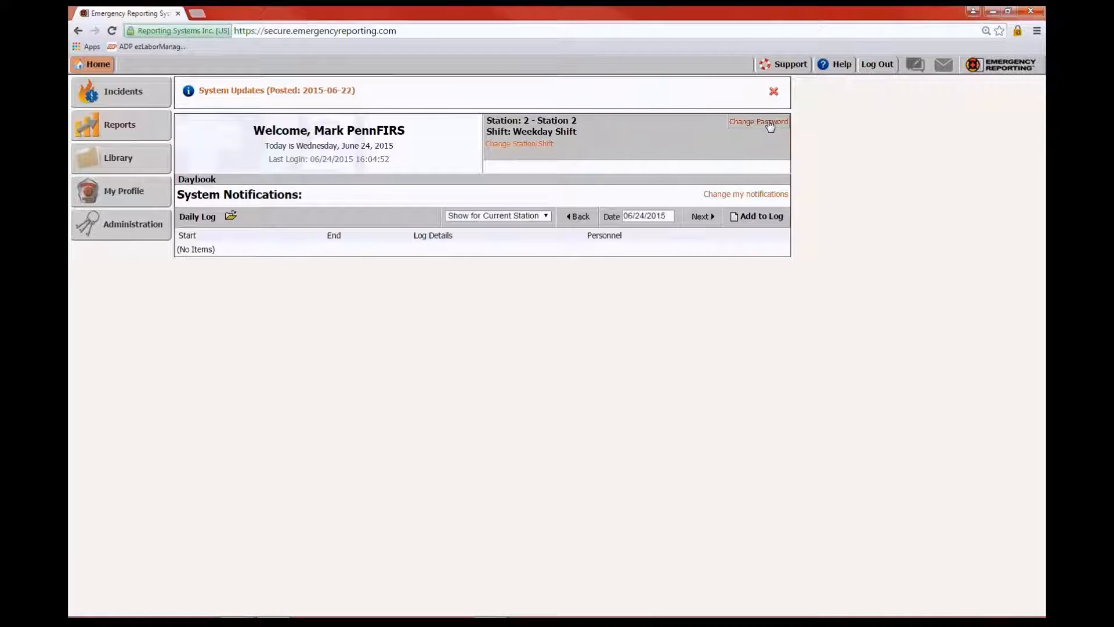
Close the System Updates banner with its red X
{"action": "left_click", "coordinate": [774, 94]}
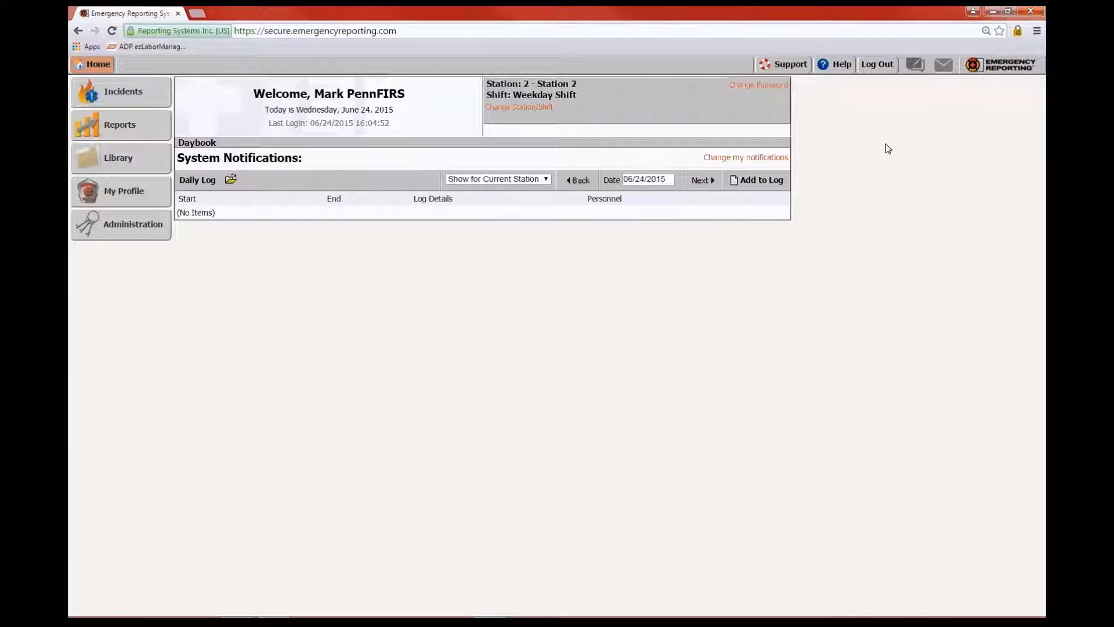
{"action": "left_click", "coordinate": [770, 87]}
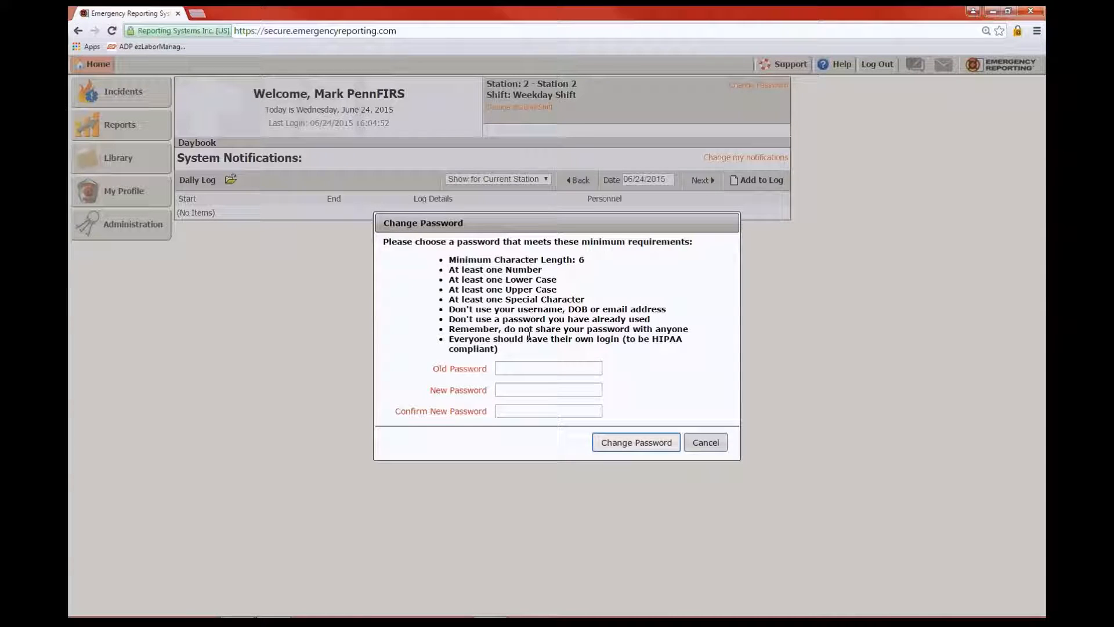
{"action": "left_click", "coordinate": [708, 447]}
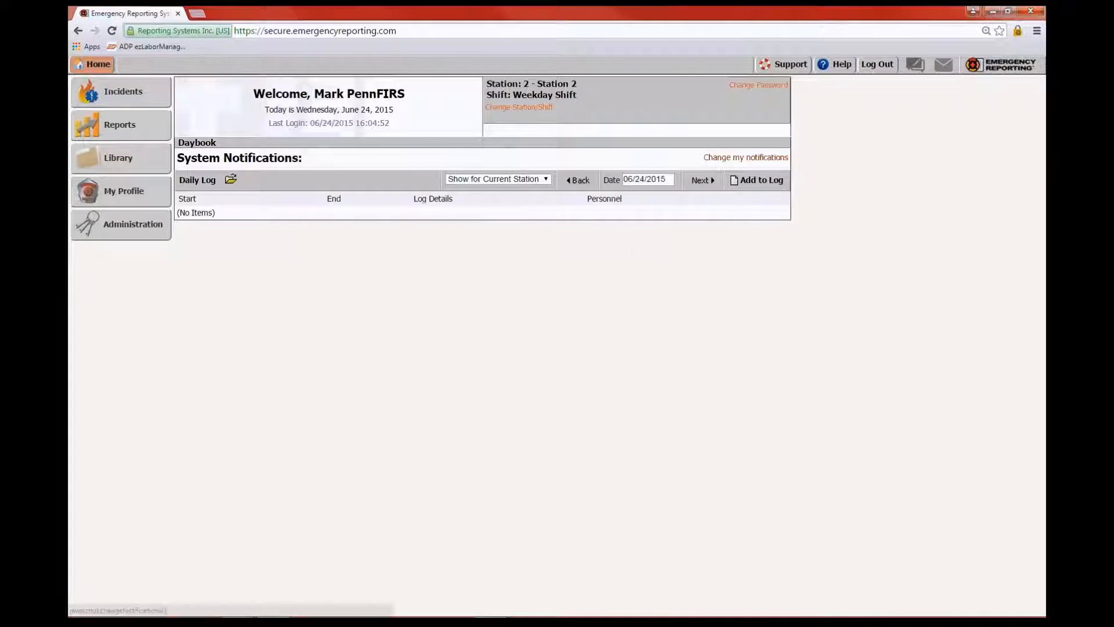
In the notification preferences, tick the first two Incidents options: my incomplete incidents and incidents to review
{"action": "left_click", "coordinate": [746, 157]}
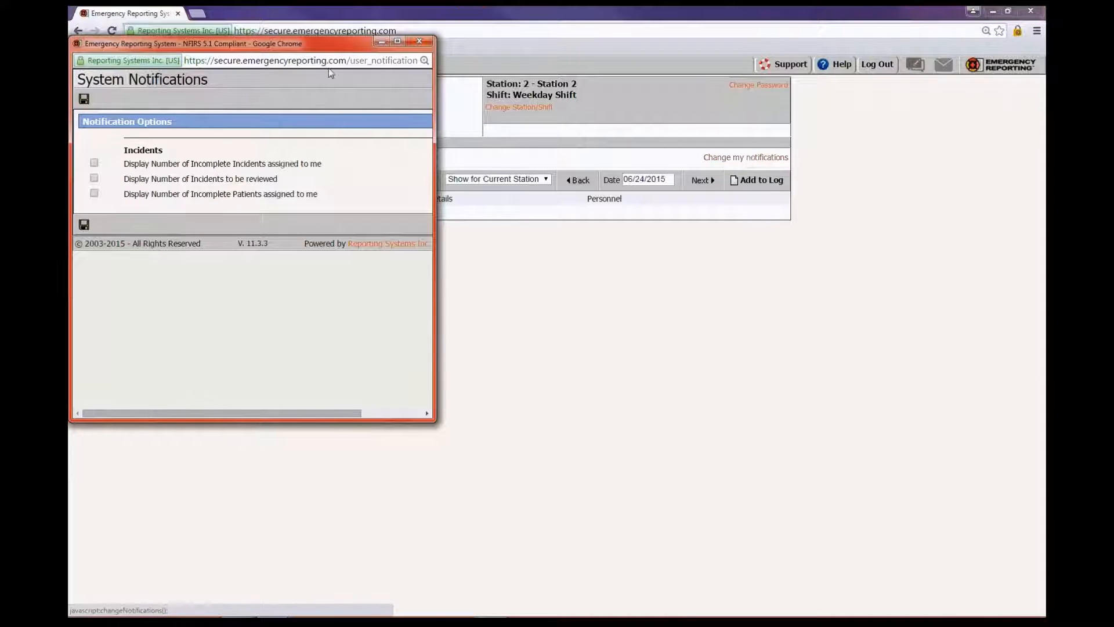
{"action": "left_click_drag", "start_coordinate": [333, 41], "coordinate": [393, 57]}
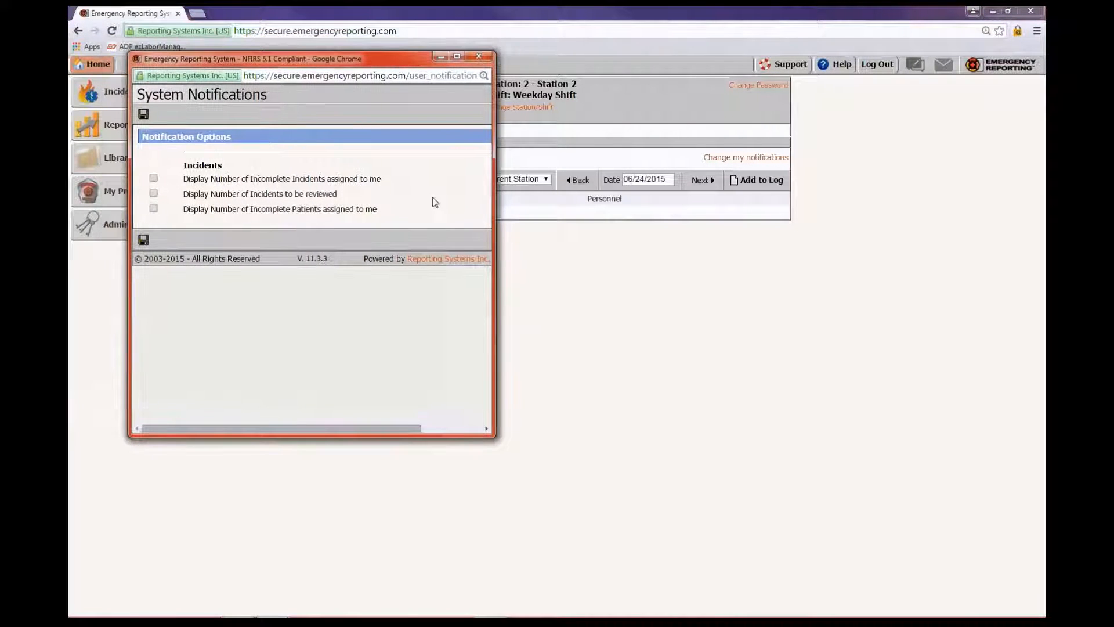
{"action": "mouse_move", "coordinate": [493, 437]}
{"action": "left_mouse_down"}
{"action": "mouse_move", "coordinate": [520, 485]}
{"action": "mouse_move", "coordinate": [638, 589]}
{"action": "mouse_move", "coordinate": [497, 434]}
{"action": "left_mouse_up"}
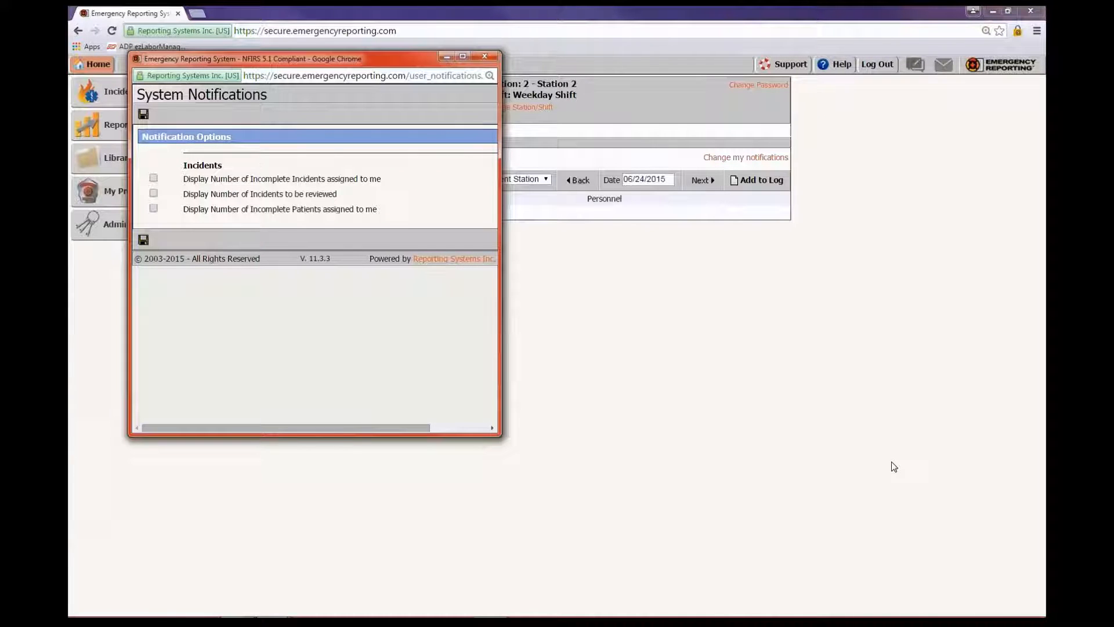
{"action": "key", "text": "ctrl+plus"}
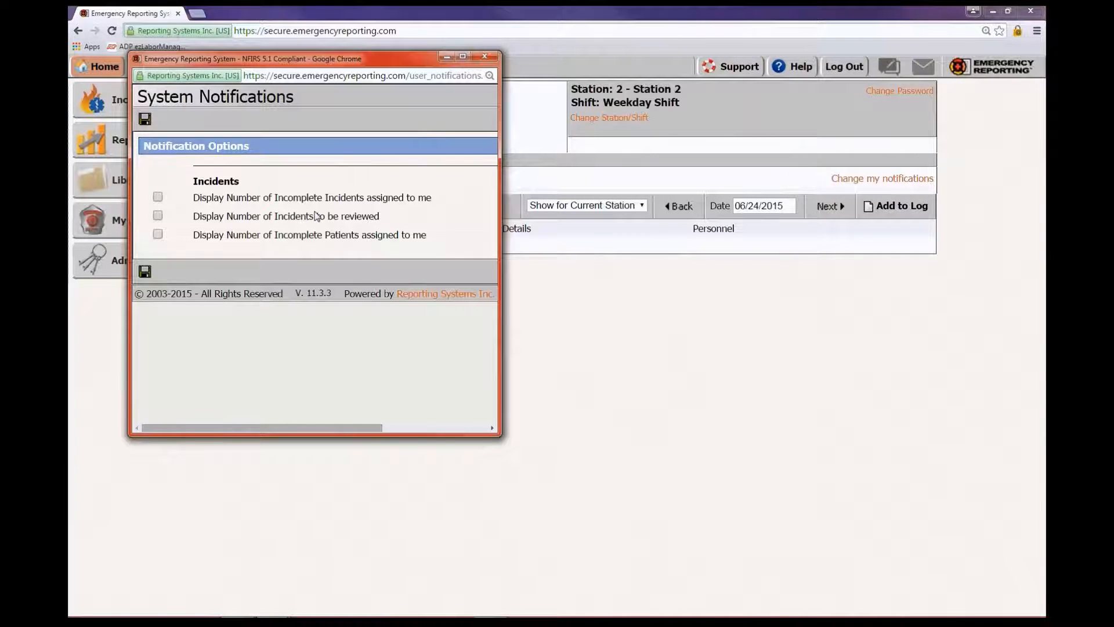
{"action": "left_click", "coordinate": [158, 198]}
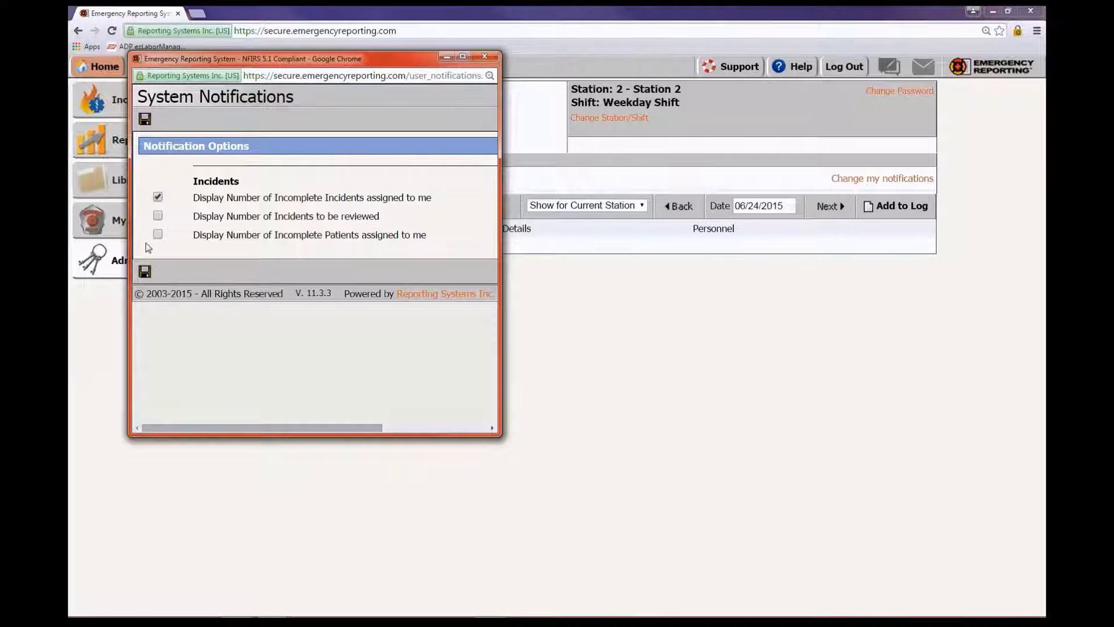
{"action": "left_click", "coordinate": [157, 216]}
{"action": "left_click", "coordinate": [145, 271]}
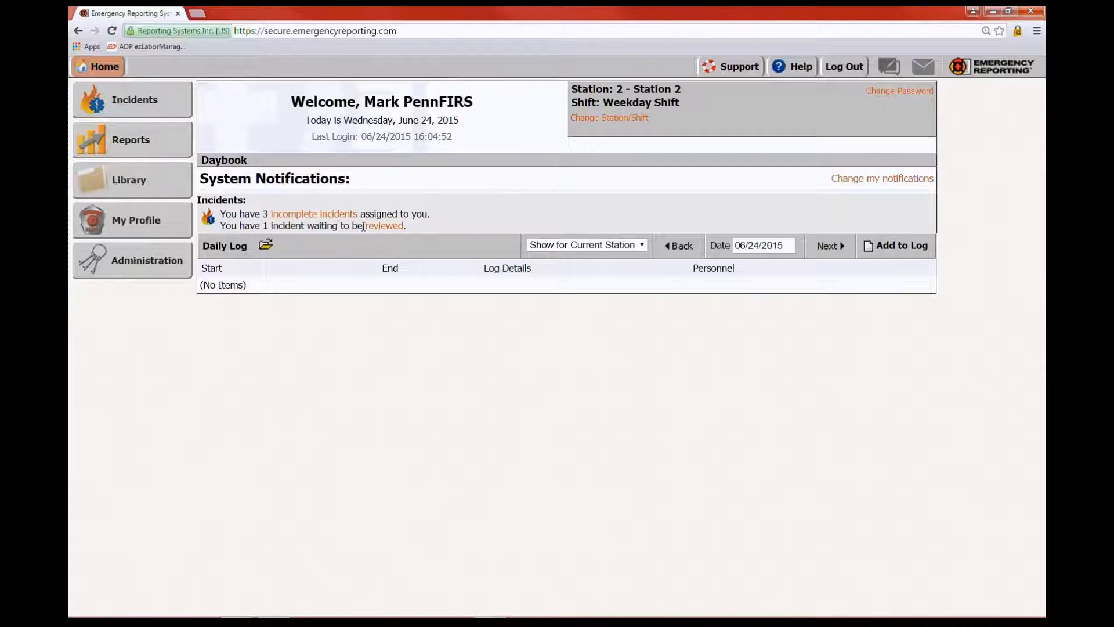
Review the 3 incomplete incidents assigned to you, then go back to the home page
{"action": "left_click", "coordinate": [323, 214]}
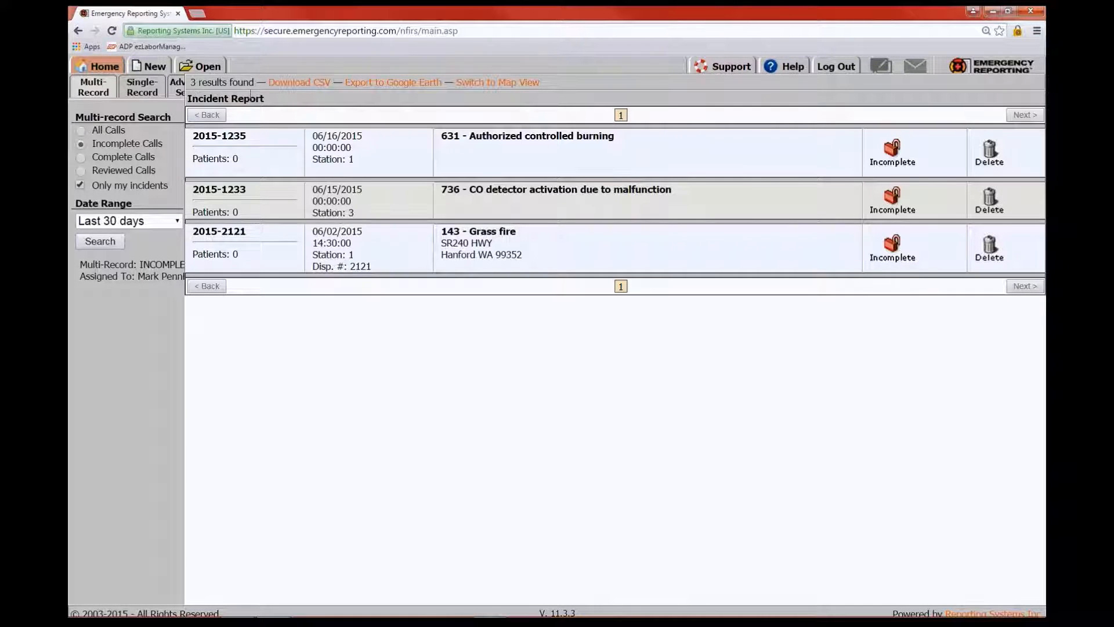
{"action": "mouse_move", "coordinate": [114, 68]}
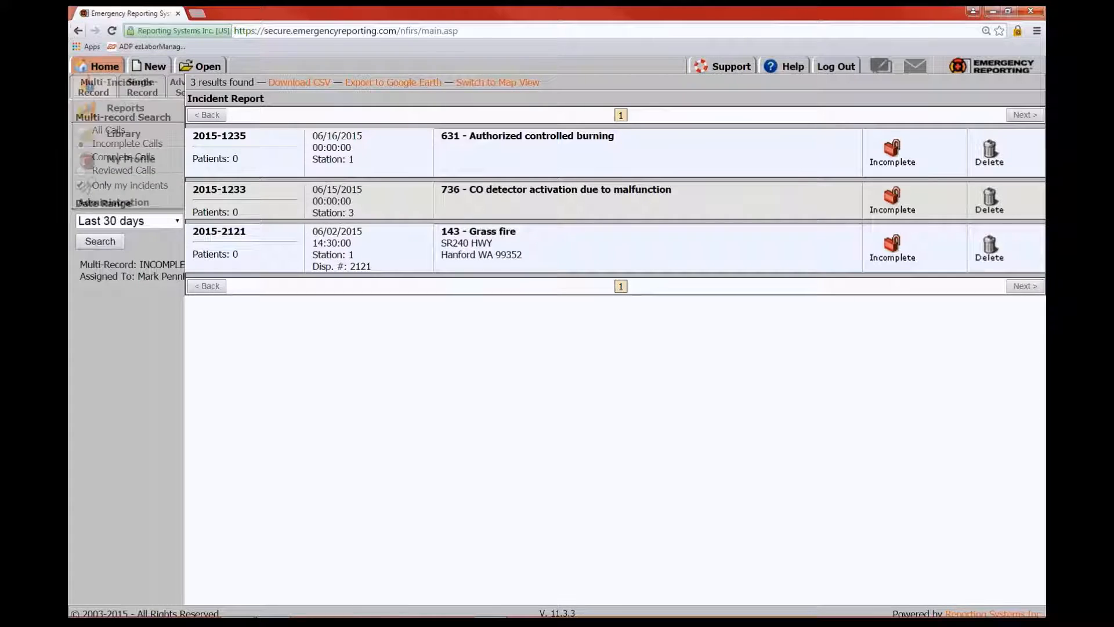
{"action": "left_click", "coordinate": [79, 33]}
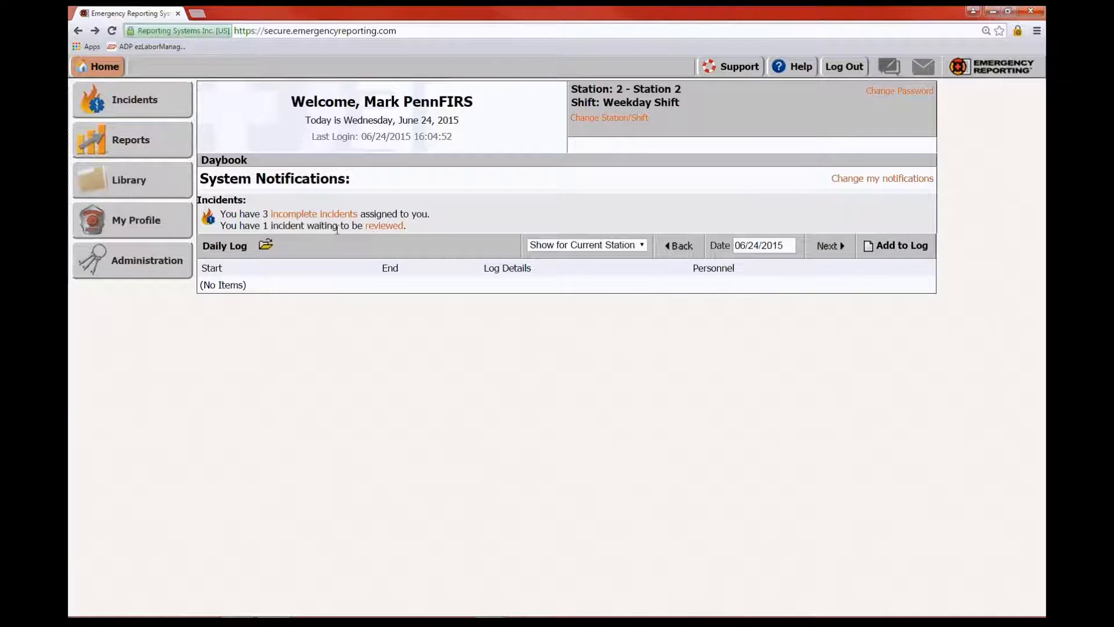
Open the completed trash fire incident awaiting review in Complete Calls, then return Home
{"action": "left_click", "coordinate": [385, 226]}
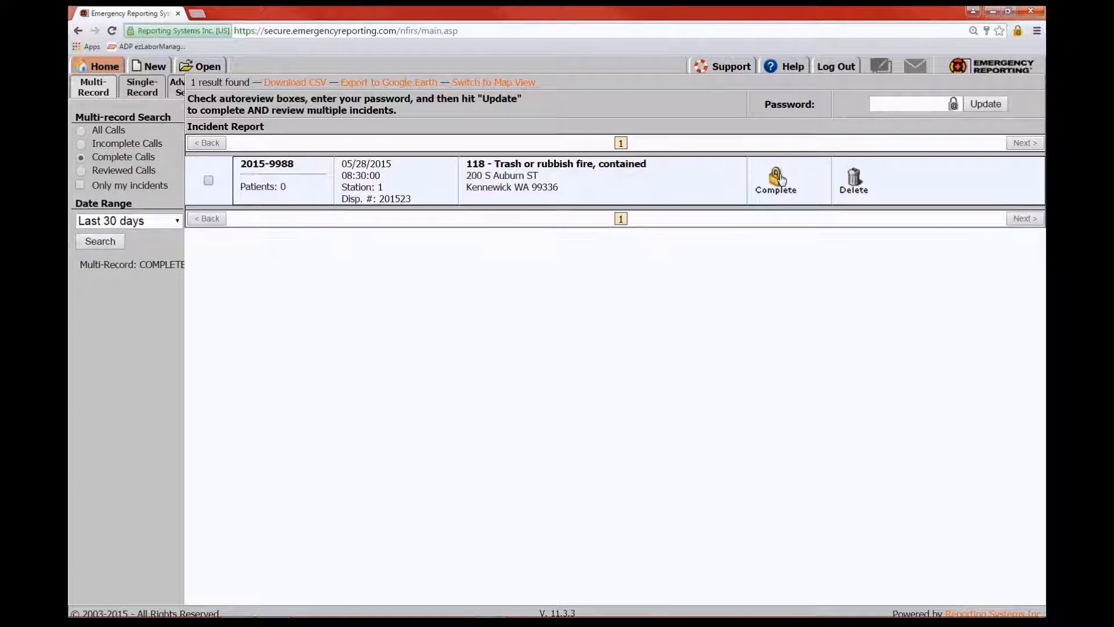
{"action": "left_click", "coordinate": [106, 70]}
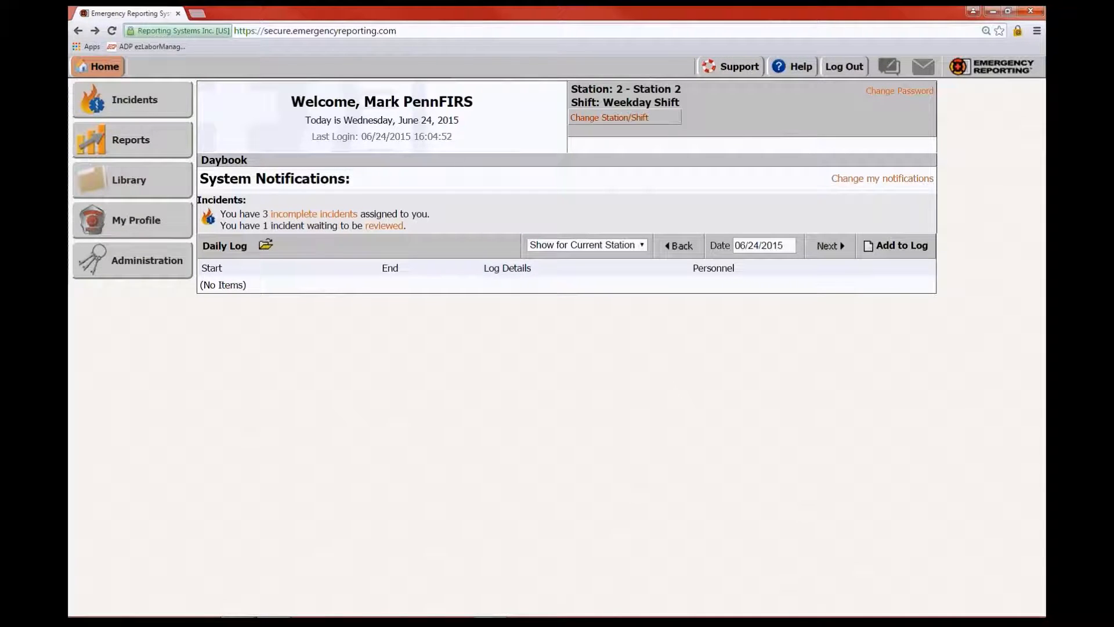
Filter the Daily Log to 'Show for Current Station' and start a new Add to Log entry
{"action": "left_click", "coordinate": [644, 249]}
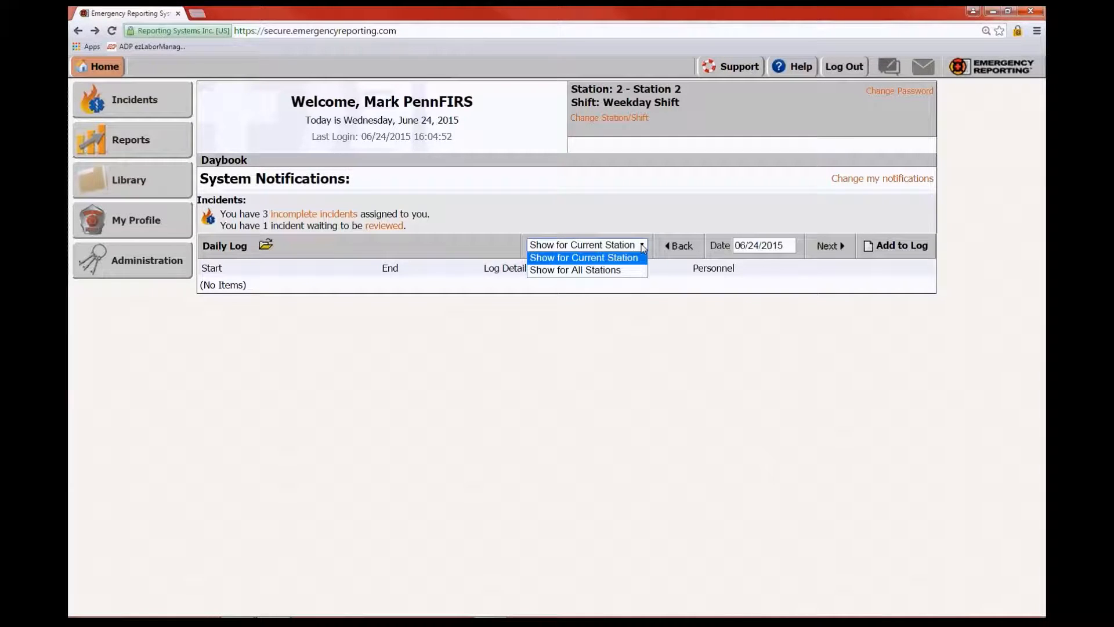
{"action": "left_click", "coordinate": [583, 270]}
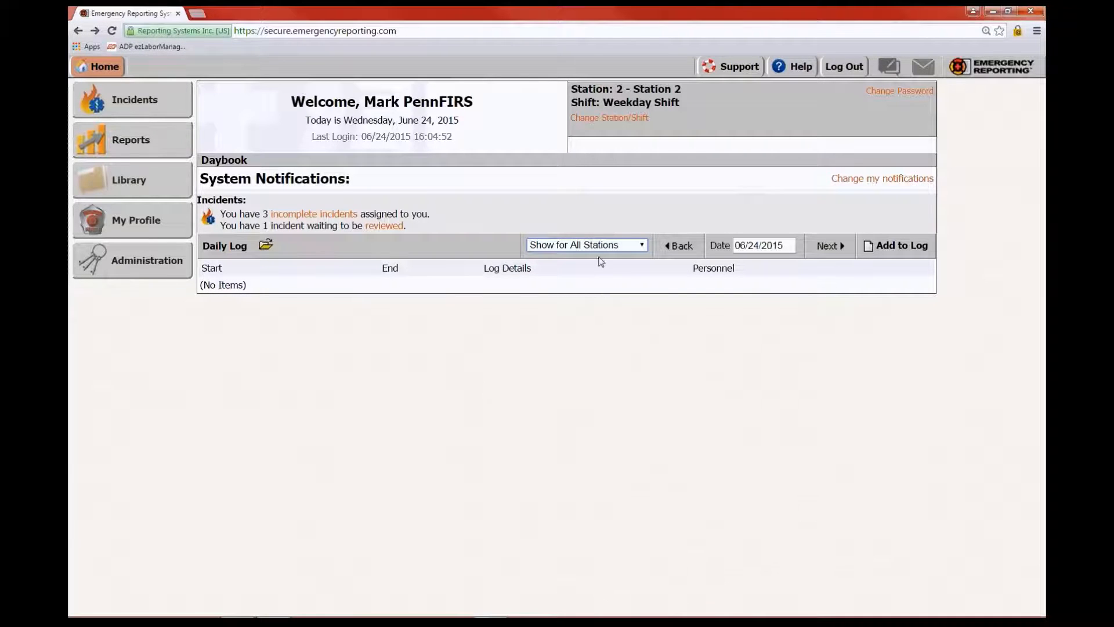
{"action": "left_click", "coordinate": [643, 245]}
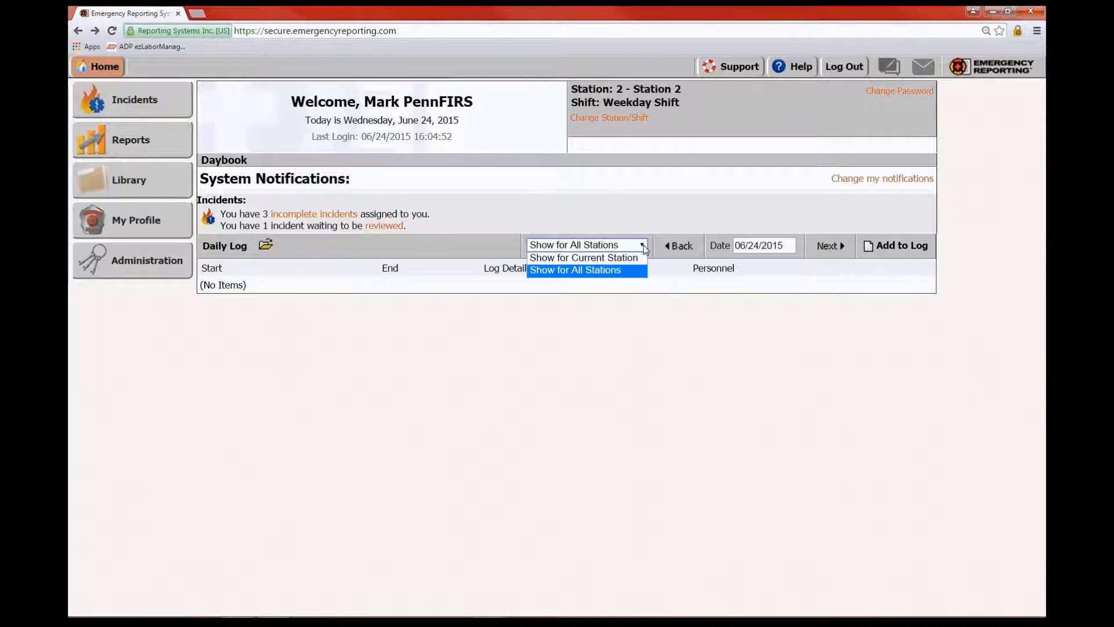
{"action": "left_click", "coordinate": [571, 257]}
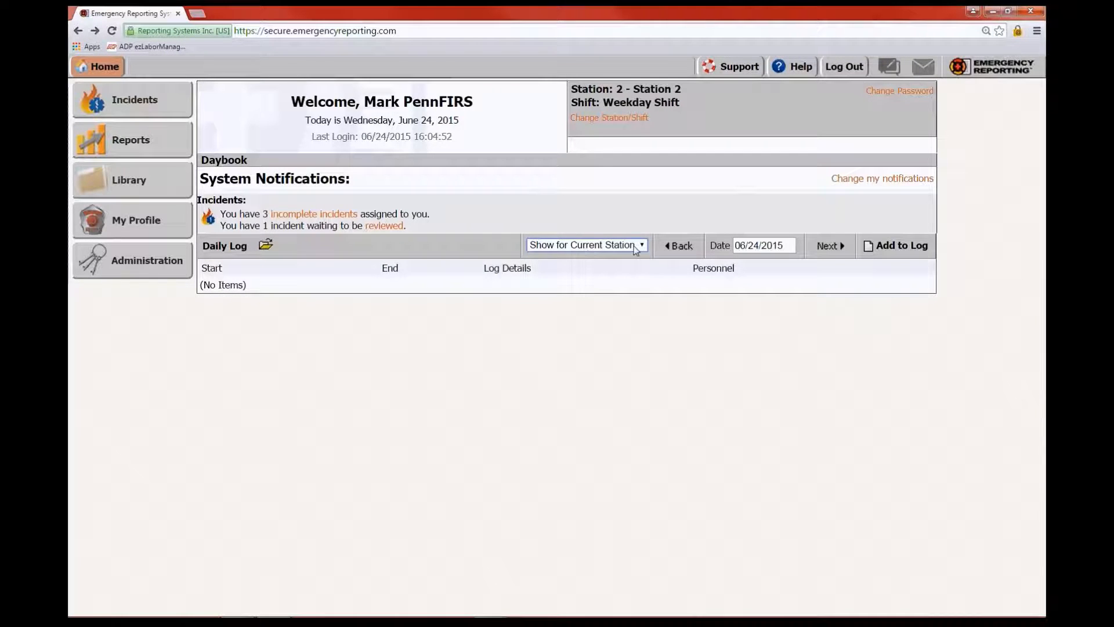
{"action": "left_click", "coordinate": [901, 247]}
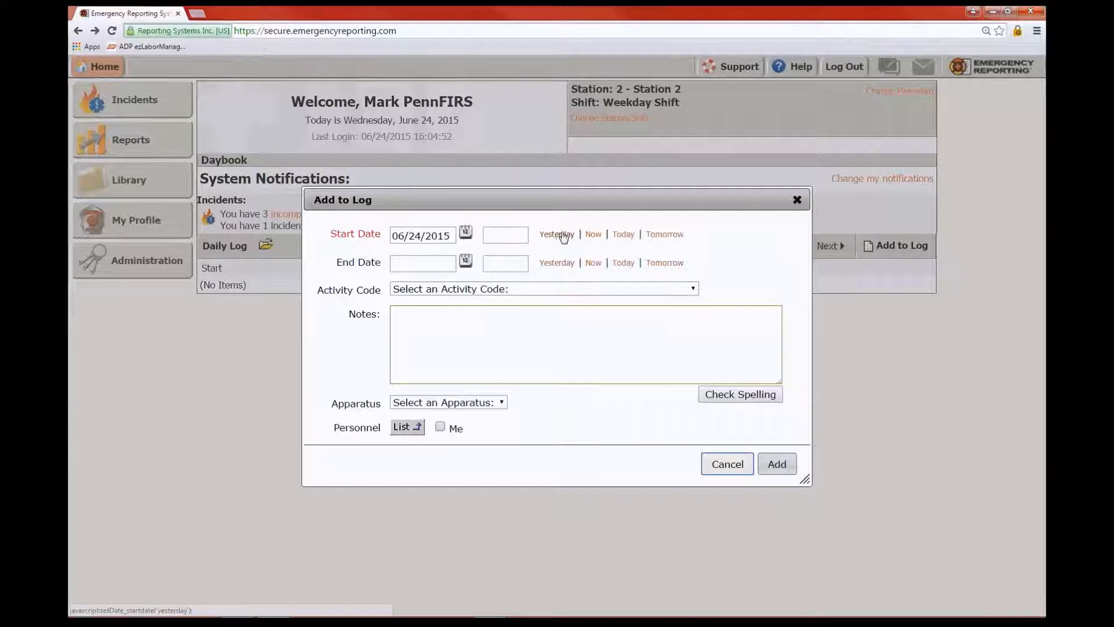
Set the entry to start now (06/24/2015 16:22) and end at 18:22
{"action": "left_click", "coordinate": [594, 237]}
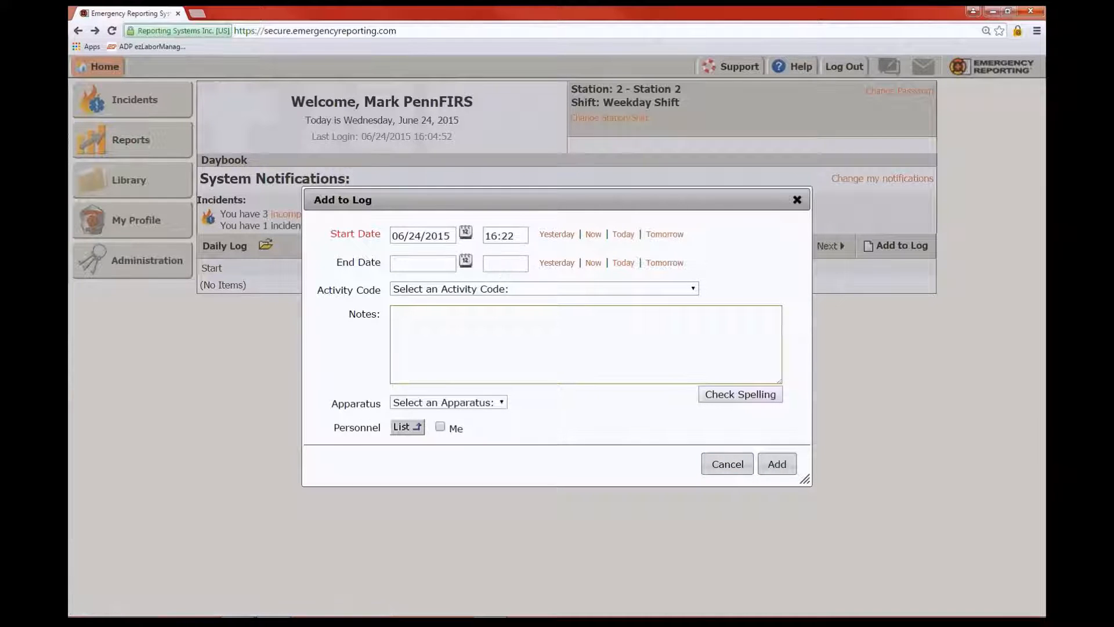
{"action": "left_click", "coordinate": [593, 263]}
{"action": "left_click", "coordinate": [519, 263]}
{"action": "left_click", "coordinate": [519, 257]}
{"action": "key", "text": "BackSpace"}
{"action": "key", "text": "BackSpace"}
{"action": "key", "text": "BackSpace"}
{"action": "key", "text": "BackSpace"}
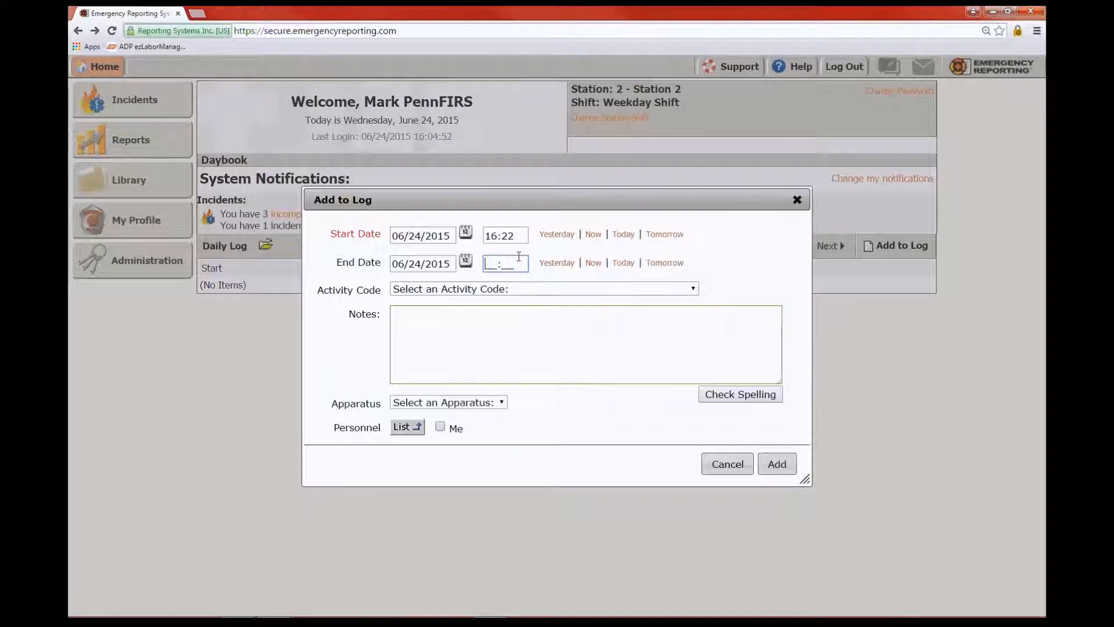
{"action": "type", "text": "1822"}
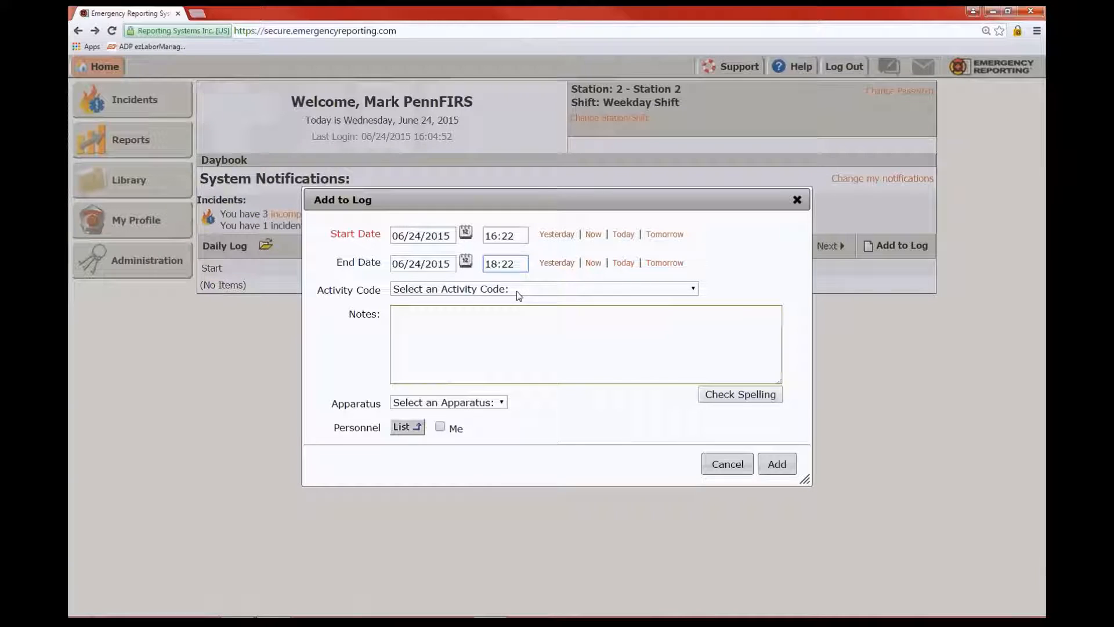
Choose 'Virtual - Classroom' from the Activity Code list
{"action": "left_click", "coordinate": [694, 289]}
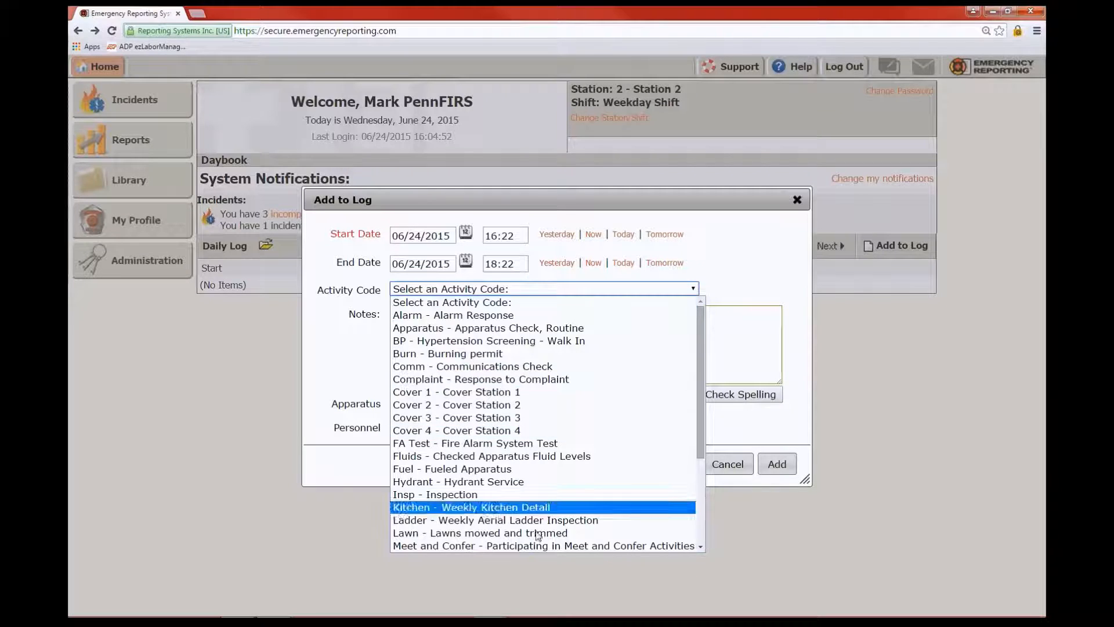
{"action": "left_click_drag", "start_coordinate": [703, 409], "coordinate": [706, 480]}
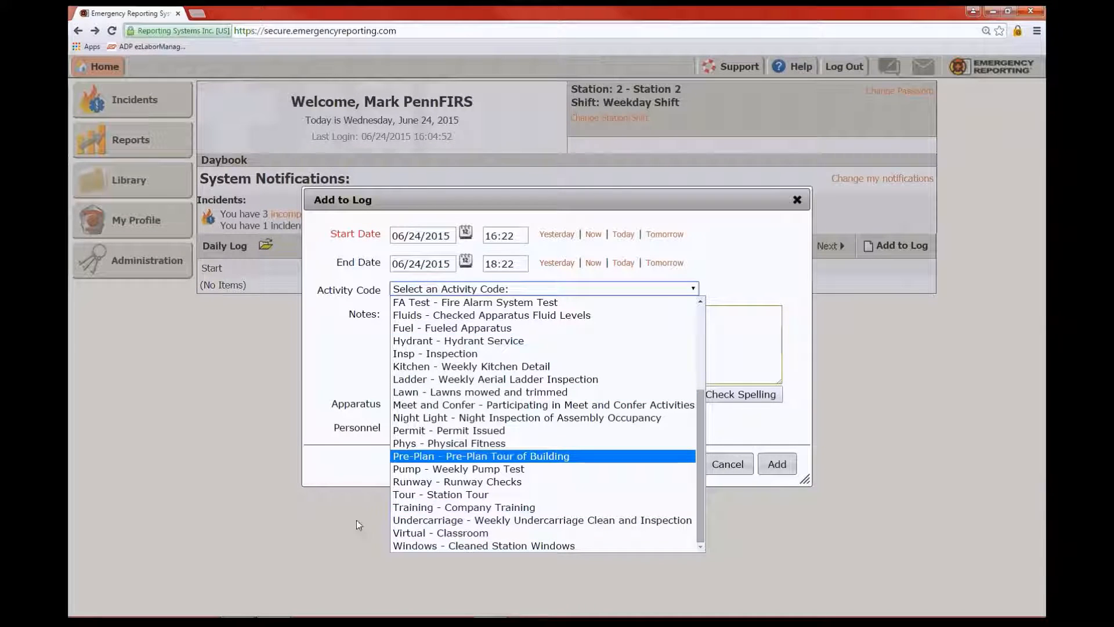
{"action": "left_click", "coordinate": [415, 534]}
{"action": "left_click", "coordinate": [438, 343]}
Write the note 'Training with' plus a colleague's name, fix its spelling, and end with a period
{"action": "type", "text": "Trai"}
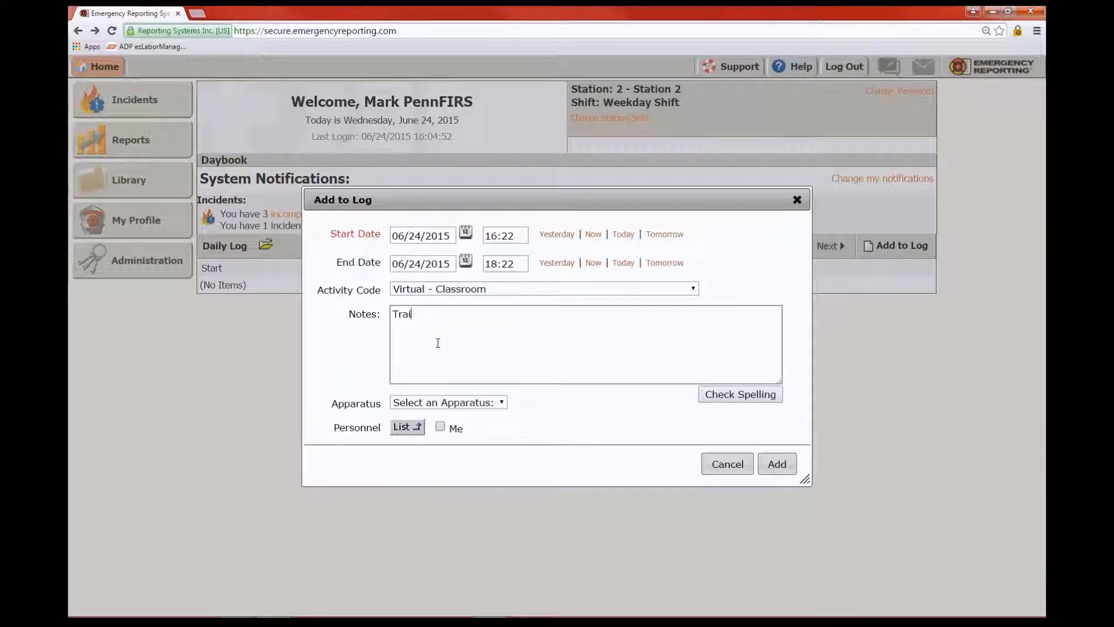
{"action": "type", "text": "ning with Mark."}
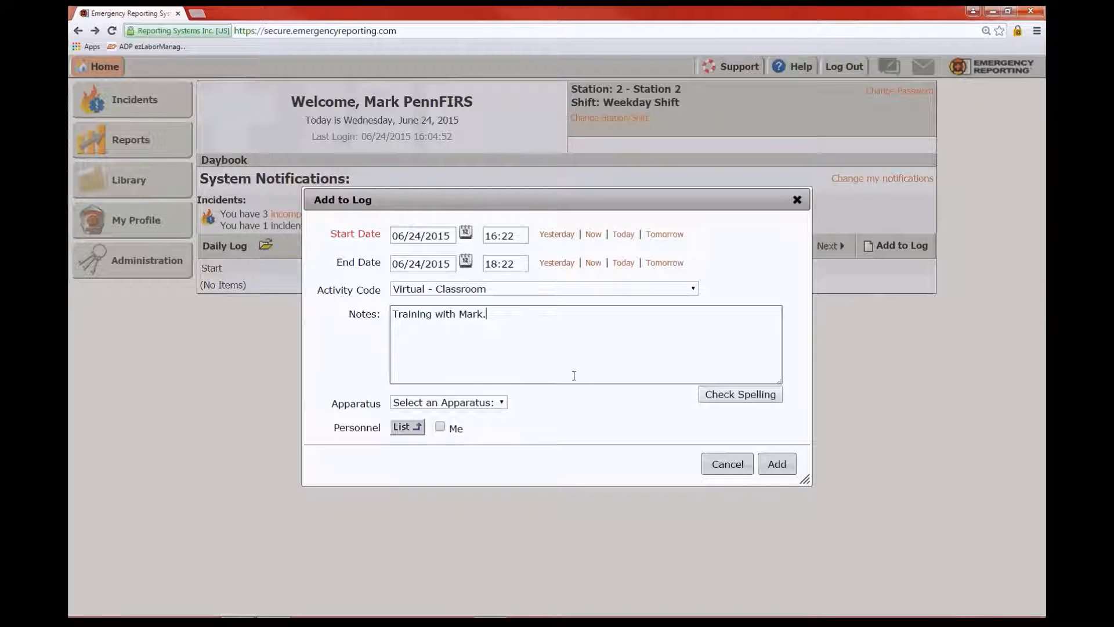
{"action": "key", "text": "BackSpace"}
{"action": "type", "text": "kk"}
{"action": "left_click", "coordinate": [467, 323]}
{"action": "right_click", "coordinate": [477, 313]}
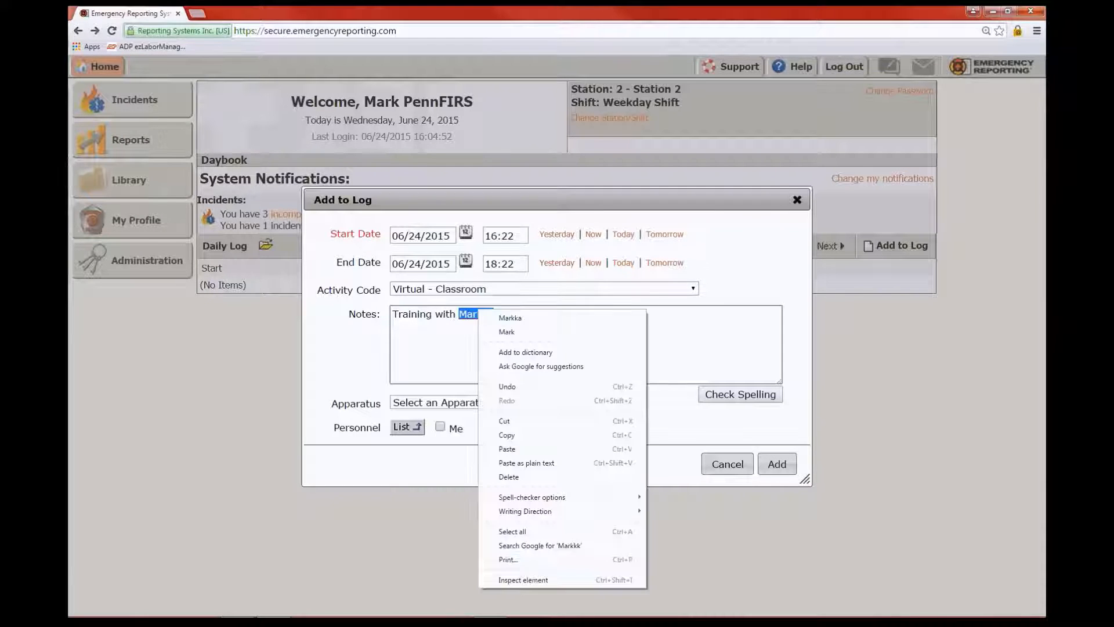
{"action": "left_click", "coordinate": [507, 331]}
{"action": "type", "text": "."}
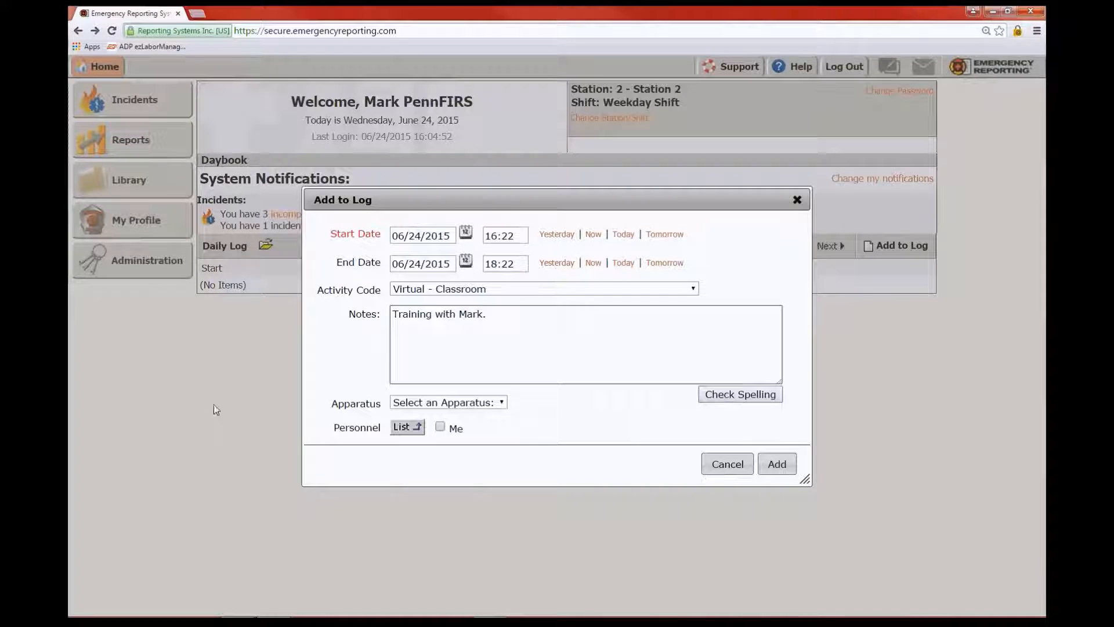
{"action": "left_click", "coordinate": [502, 403]}
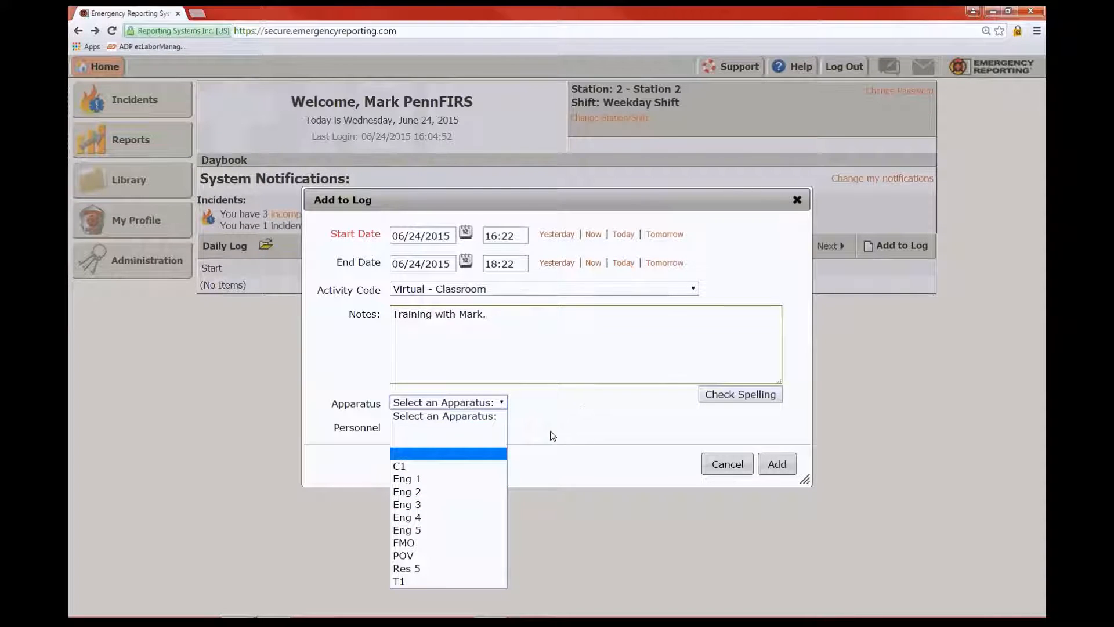
Leave the apparatus unset and tick 'Me' to add yourself to the entry's personnel
{"action": "left_click", "coordinate": [586, 398]}
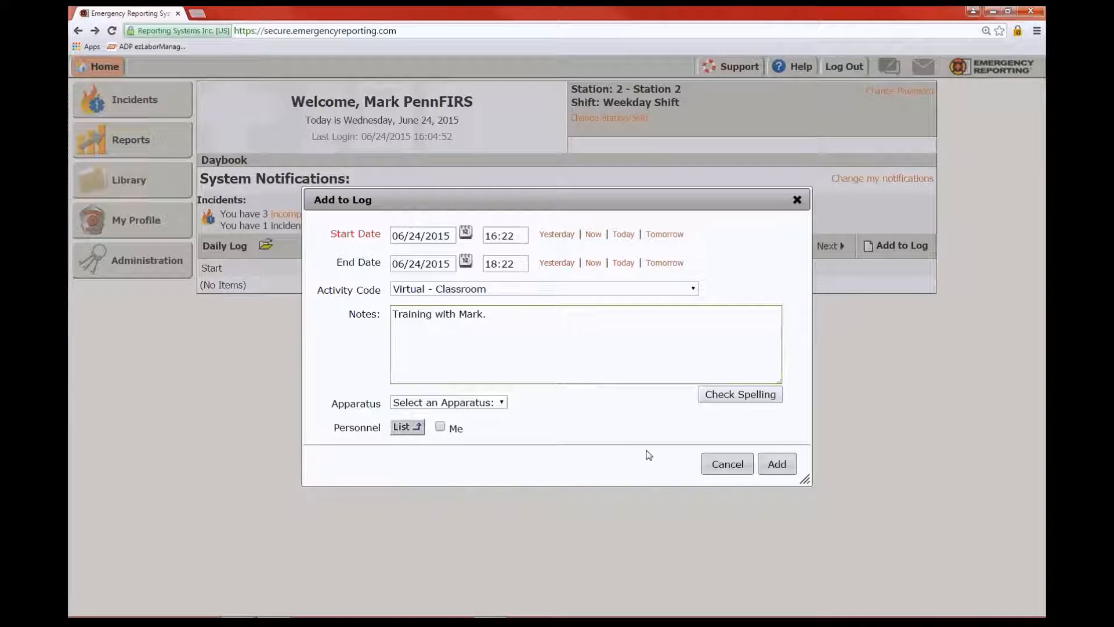
{"action": "left_click", "coordinate": [441, 429]}
Add the battalion chief, firefighter, office specialist and lieutenant as other personnel and submit
{"action": "left_click", "coordinate": [408, 427]}
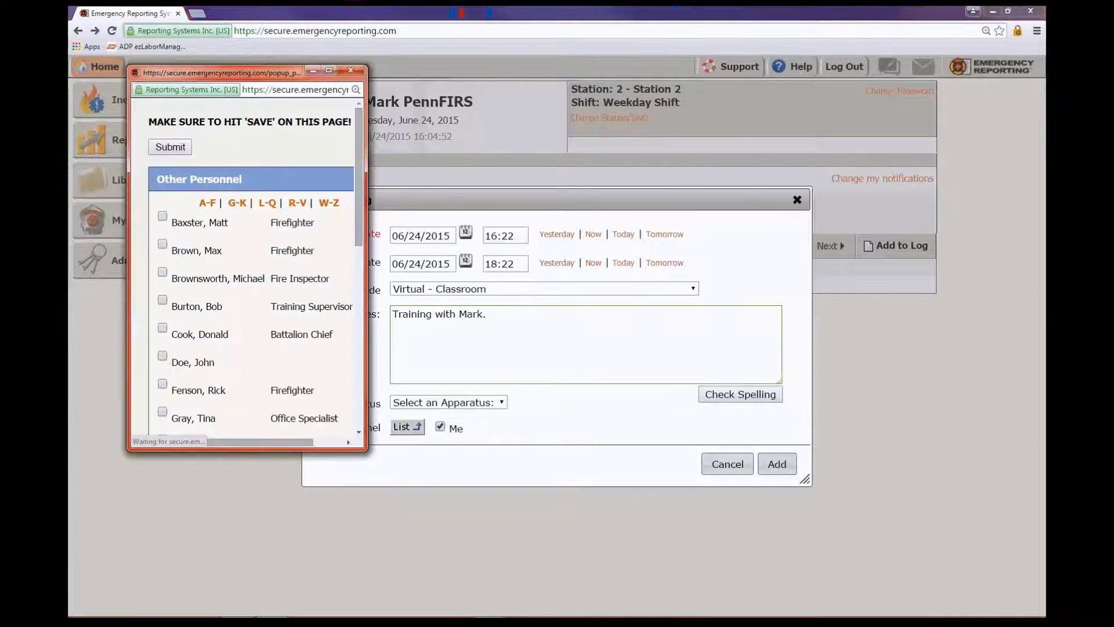
{"action": "scroll", "coordinate": [250, 267], "scroll_direction": "down", "scroll_amount": 3}
{"action": "left_click", "coordinate": [163, 211]}
{"action": "left_click", "coordinate": [161, 268]}
{"action": "left_click", "coordinate": [162, 296]}
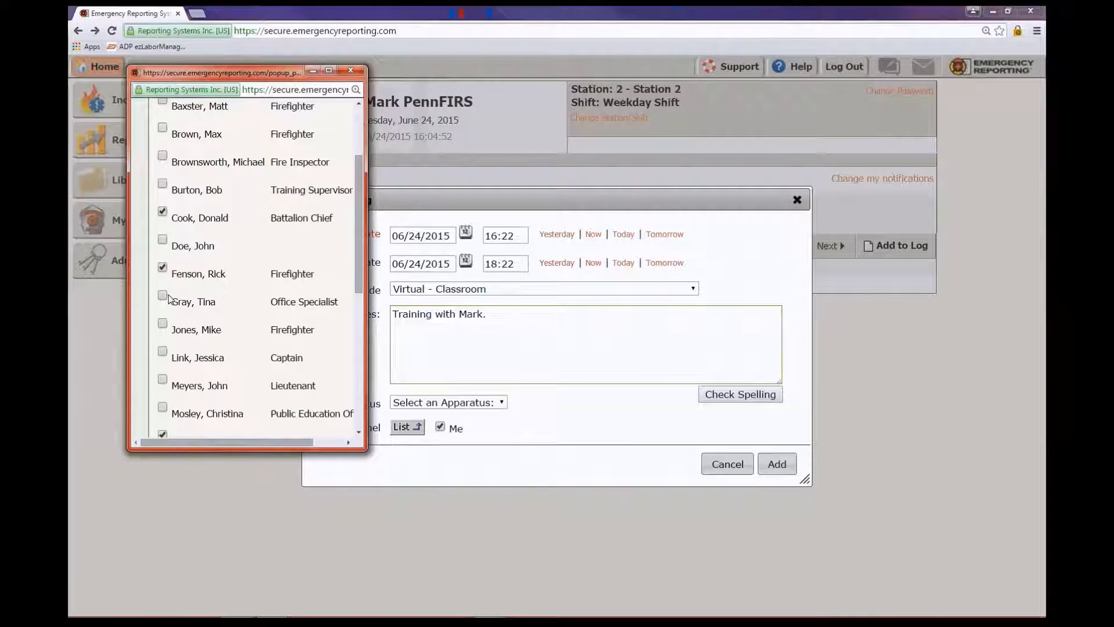
{"action": "left_click", "coordinate": [162, 379]}
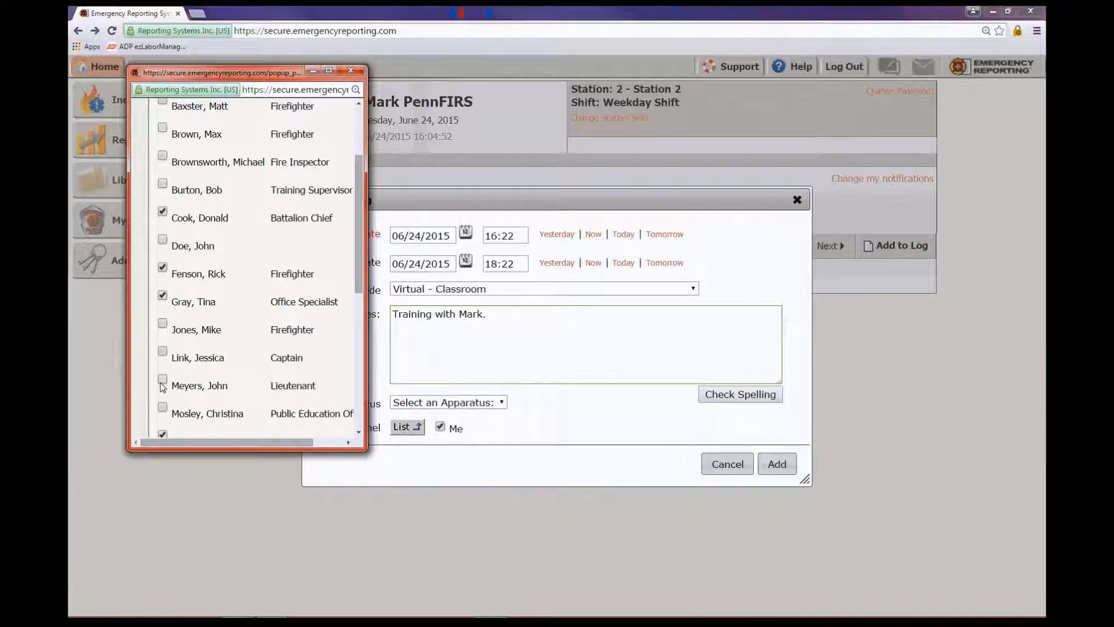
{"action": "left_click_drag", "start_coordinate": [358, 270], "coordinate": [352, 403]}
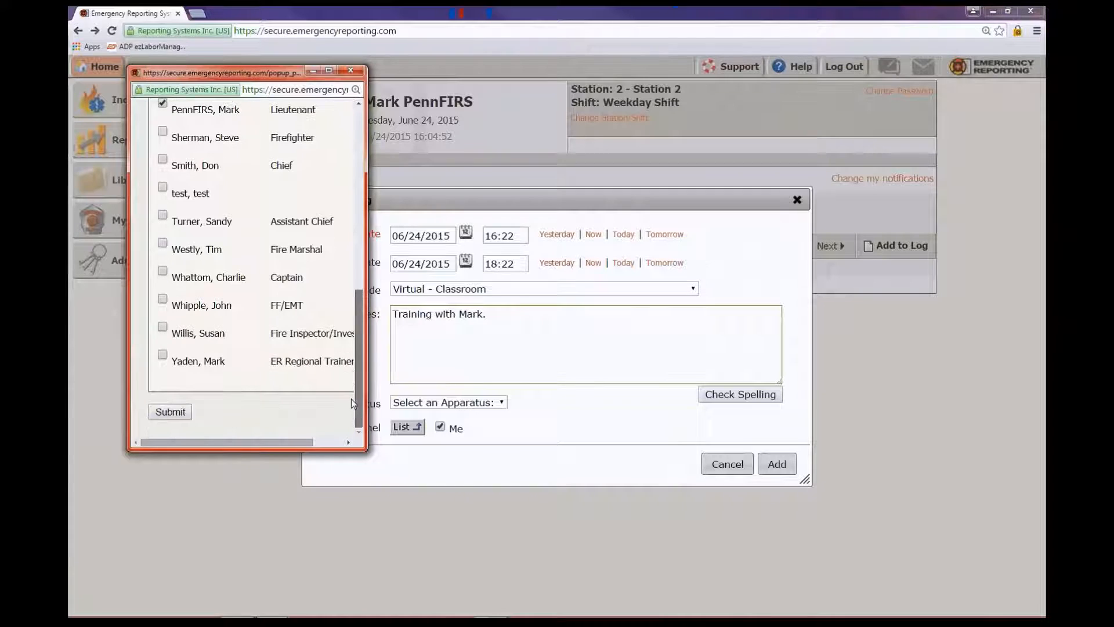
{"action": "left_click", "coordinate": [174, 412]}
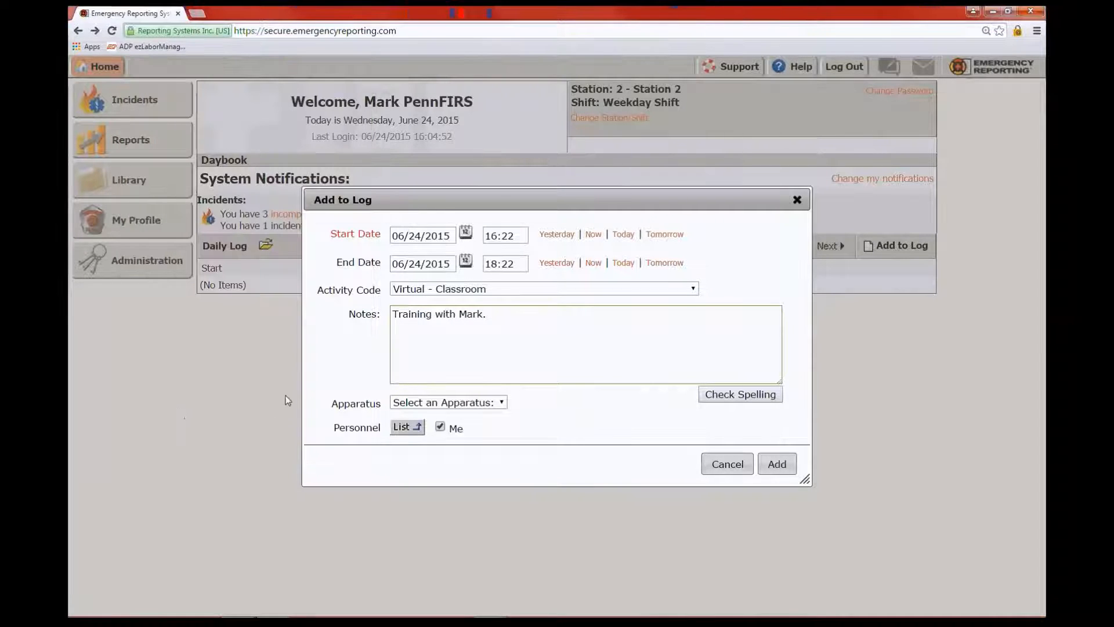
Save the new 16:22–18:22 Virtual - Classroom entry to today's daily log
{"action": "left_click", "coordinate": [778, 463]}
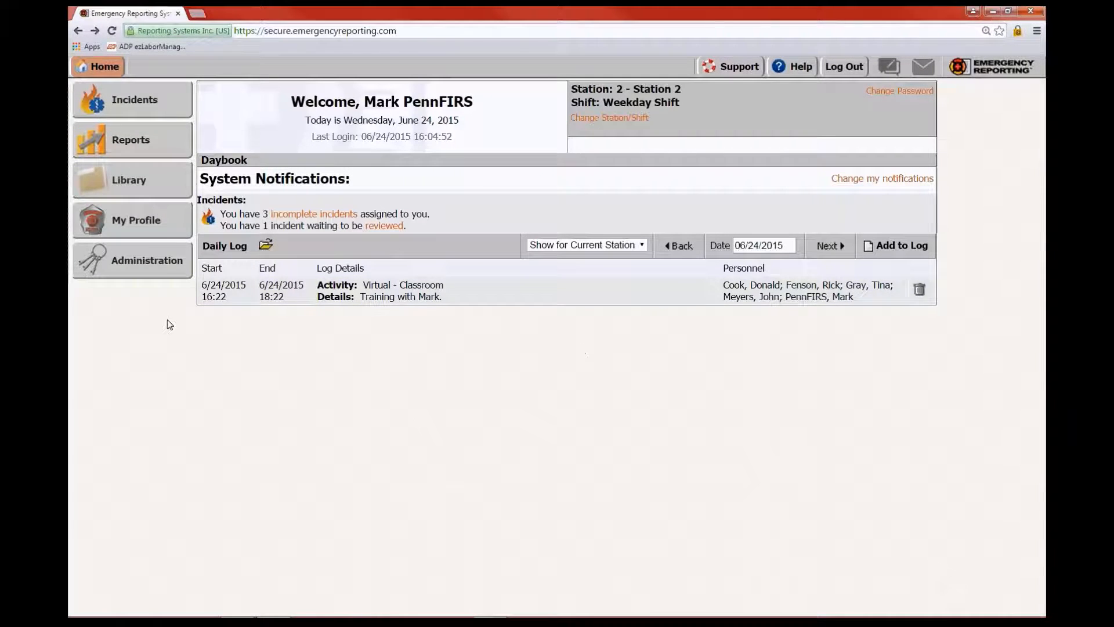
Delete the 16:22–18:22 Virtual - Classroom log entry, confirming the deletion
{"action": "left_click", "coordinate": [920, 291]}
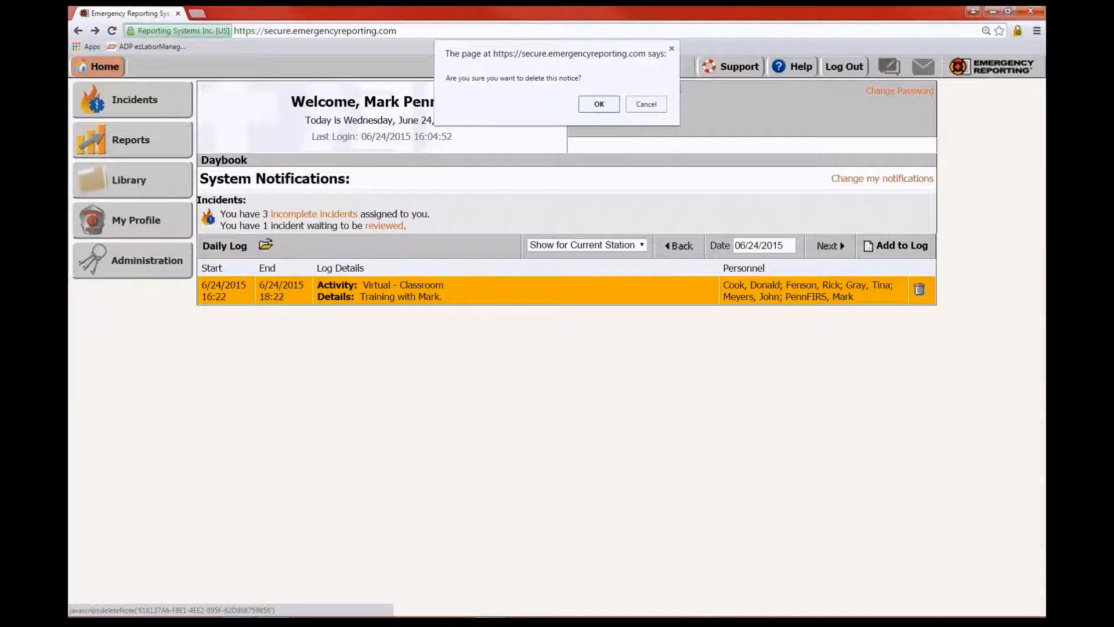
{"action": "left_click", "coordinate": [601, 105]}
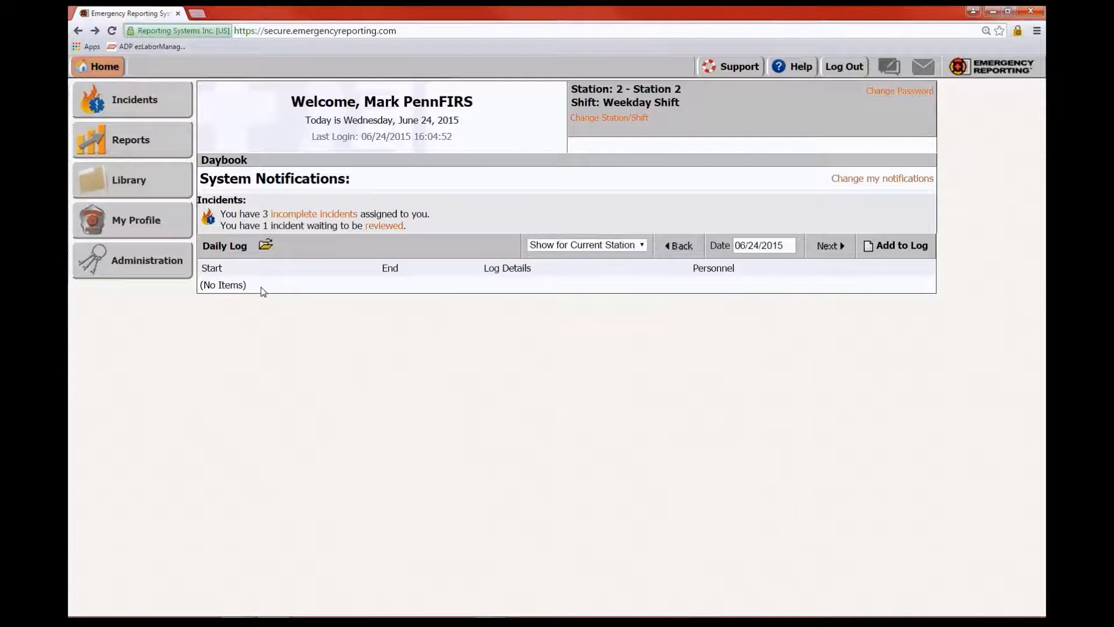
Browse the daily log back day by day to 06/19/2015
{"action": "left_click", "coordinate": [676, 246]}
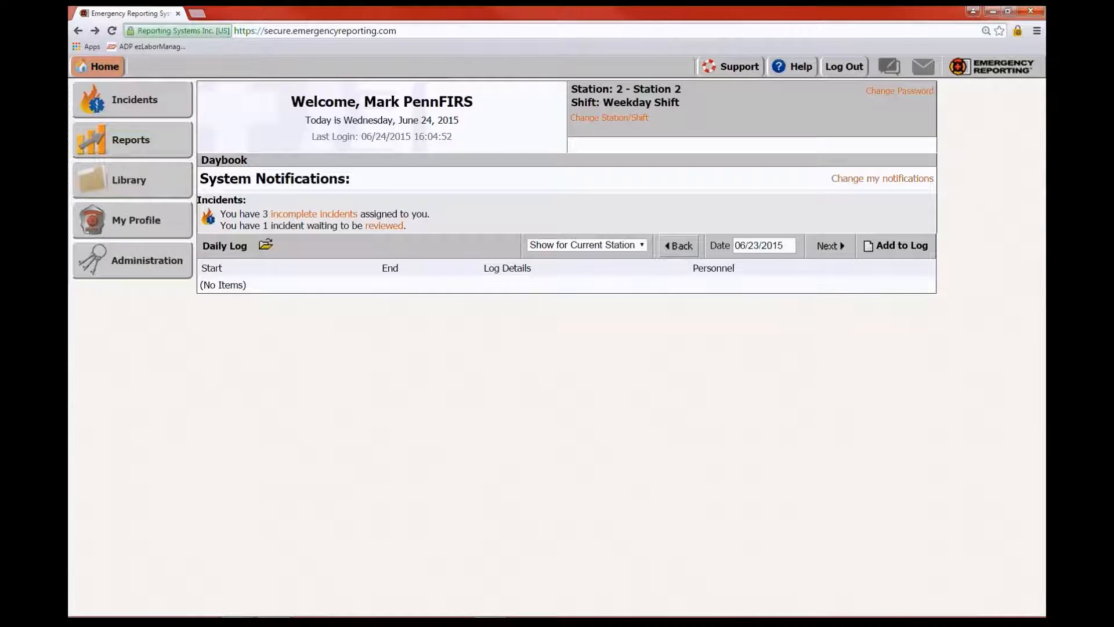
{"action": "left_click", "coordinate": [675, 247]}
{"action": "left_click", "coordinate": [678, 246]}
{"action": "left_click", "coordinate": [678, 246]}
{"action": "left_click", "coordinate": [677, 246]}
Return to the 06/24/2015 log, then go to the Administration settings page
{"action": "left_click", "coordinate": [834, 247]}
{"action": "left_click", "coordinate": [833, 246]}
{"action": "left_click", "coordinate": [830, 246]}
{"action": "left_click", "coordinate": [830, 246]}
{"action": "left_click", "coordinate": [833, 246]}
{"action": "left_click", "coordinate": [145, 262]}
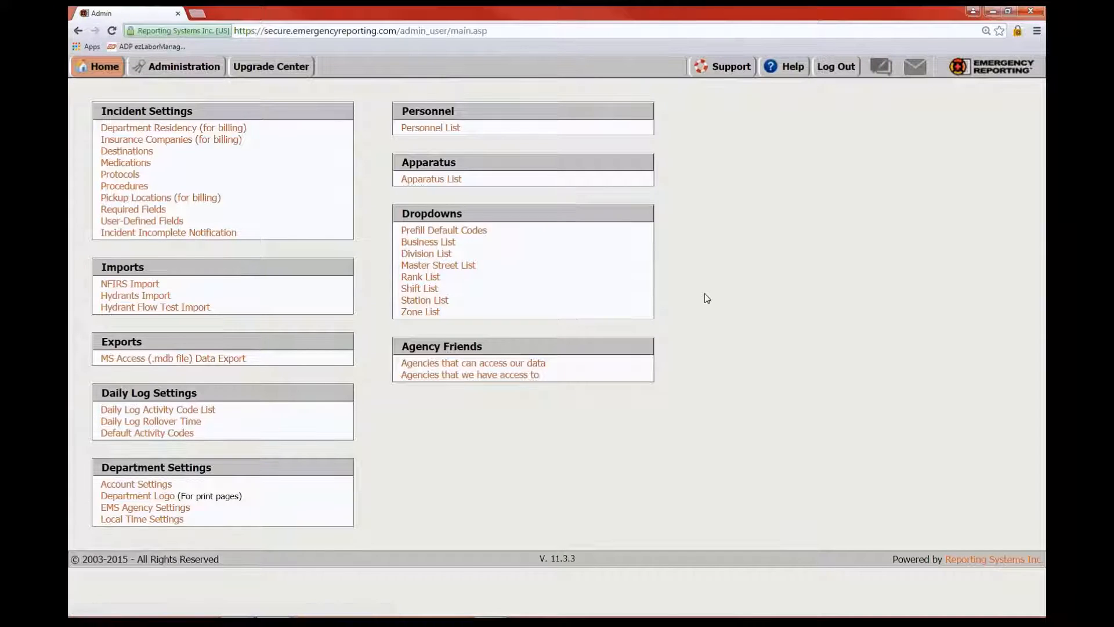
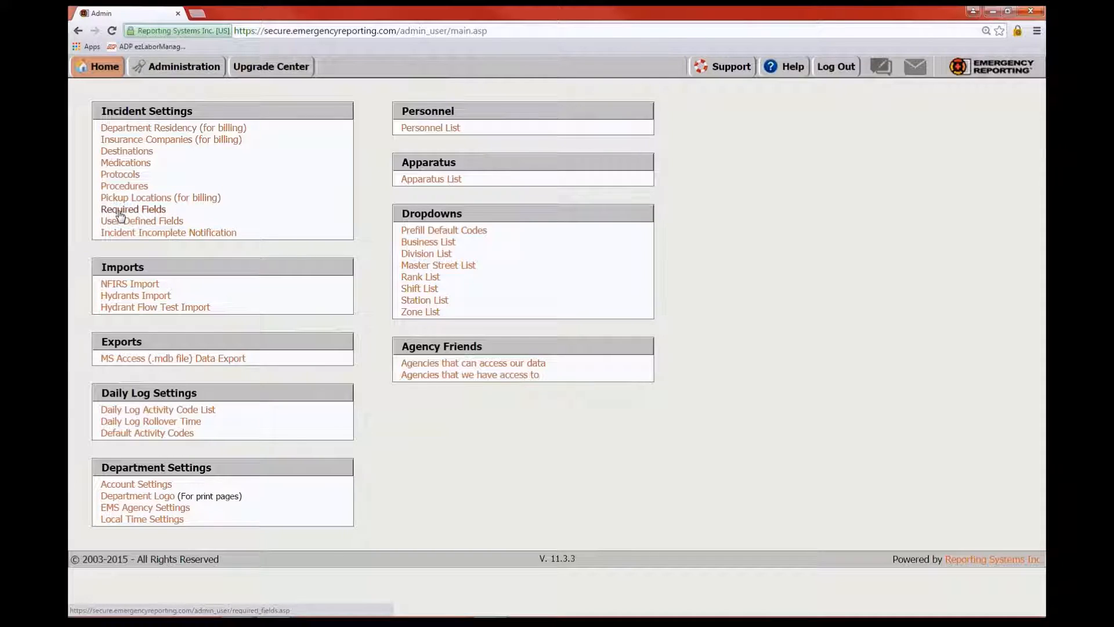
Save the incident Required Fields with En Route Date/Time required, then return to Administration
{"action": "left_click", "coordinate": [121, 214]}
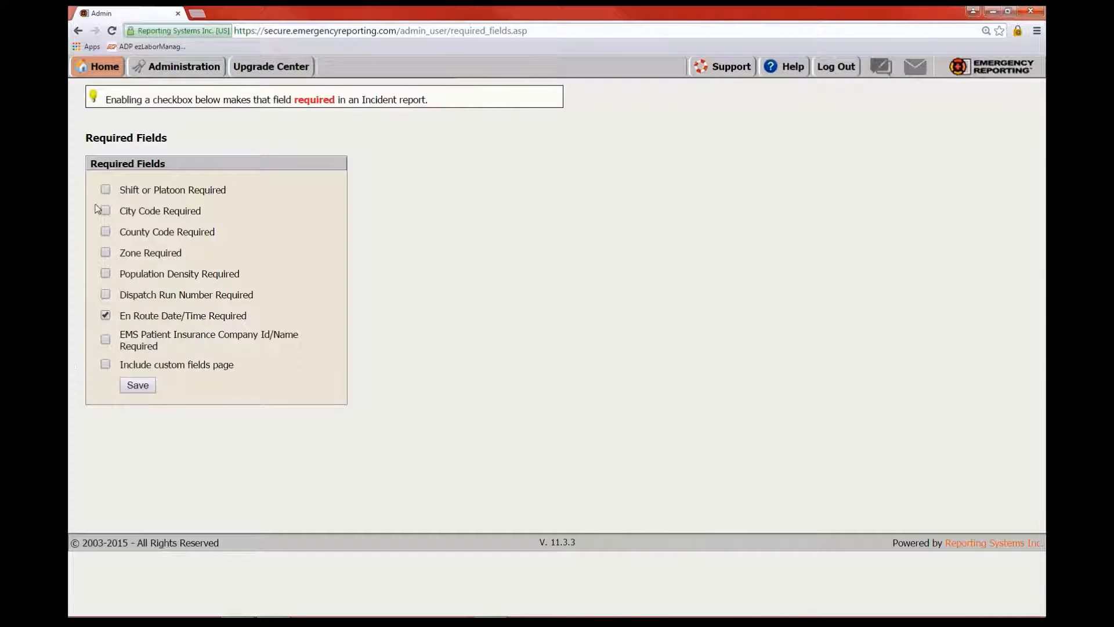
{"action": "left_click", "coordinate": [138, 387]}
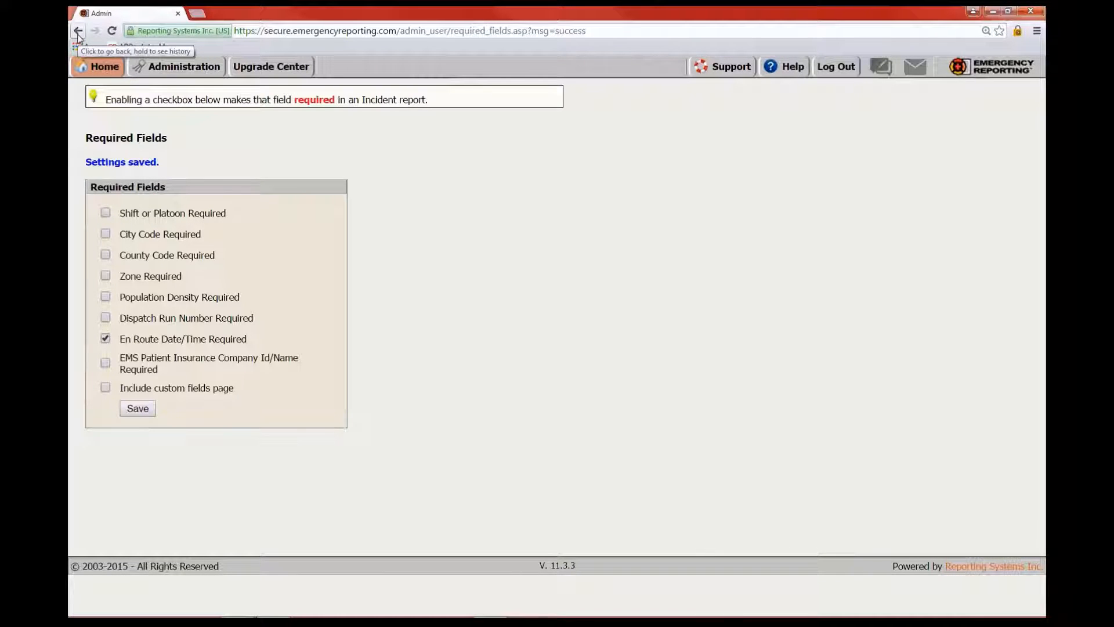
{"action": "left_click", "coordinate": [174, 65]}
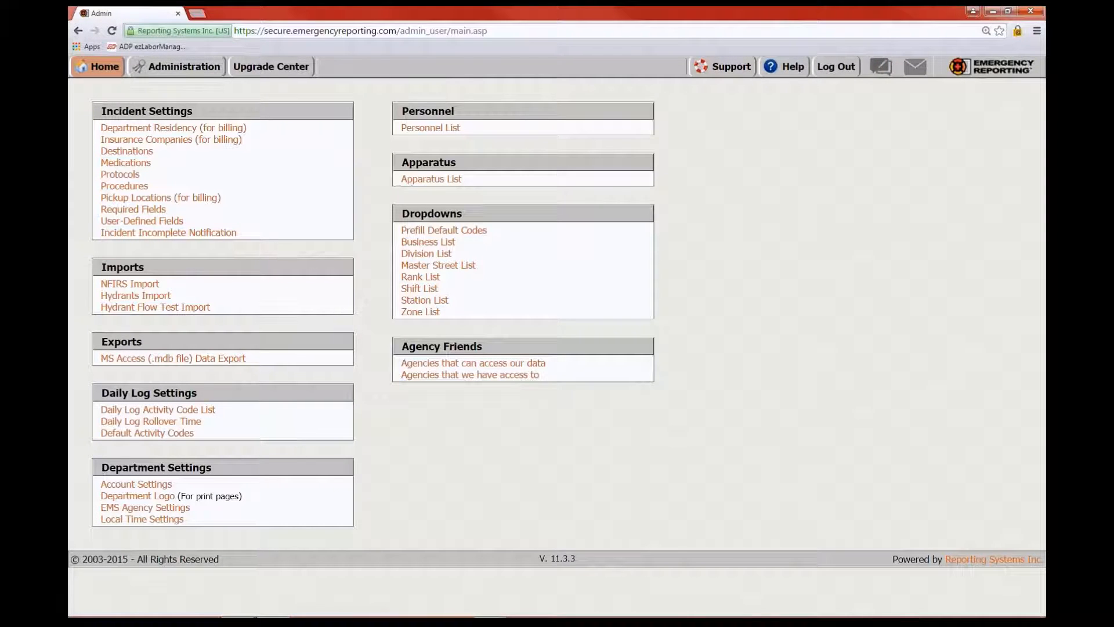
Open User-Defined Fields, view the blank Add Field form, then return to the field list
{"action": "left_click", "coordinate": [144, 222]}
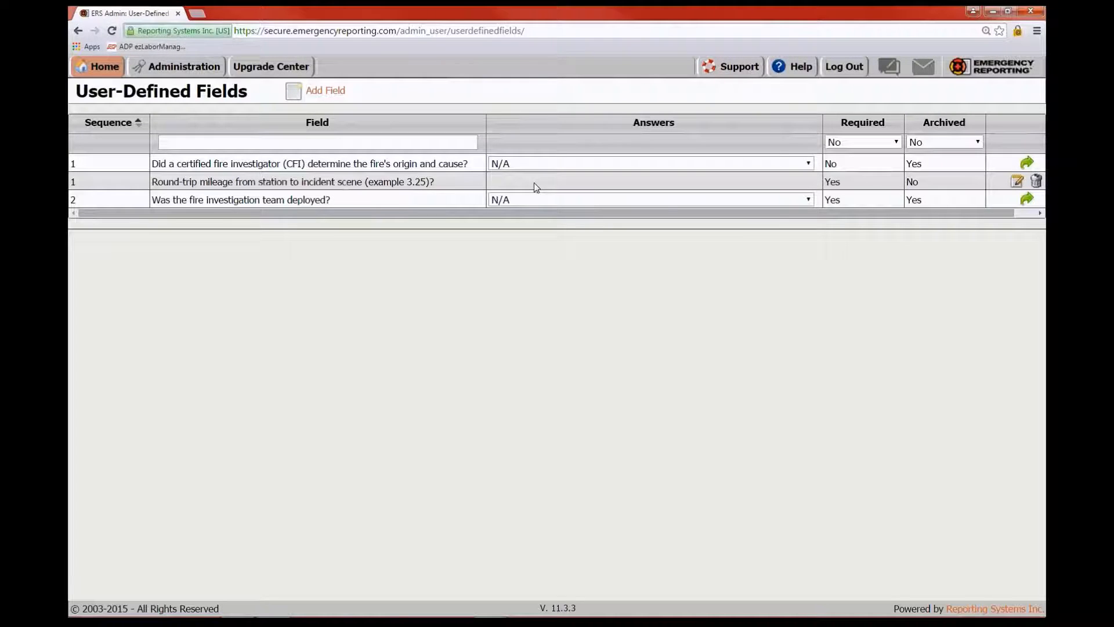
{"action": "mouse_move", "coordinate": [183, 80]}
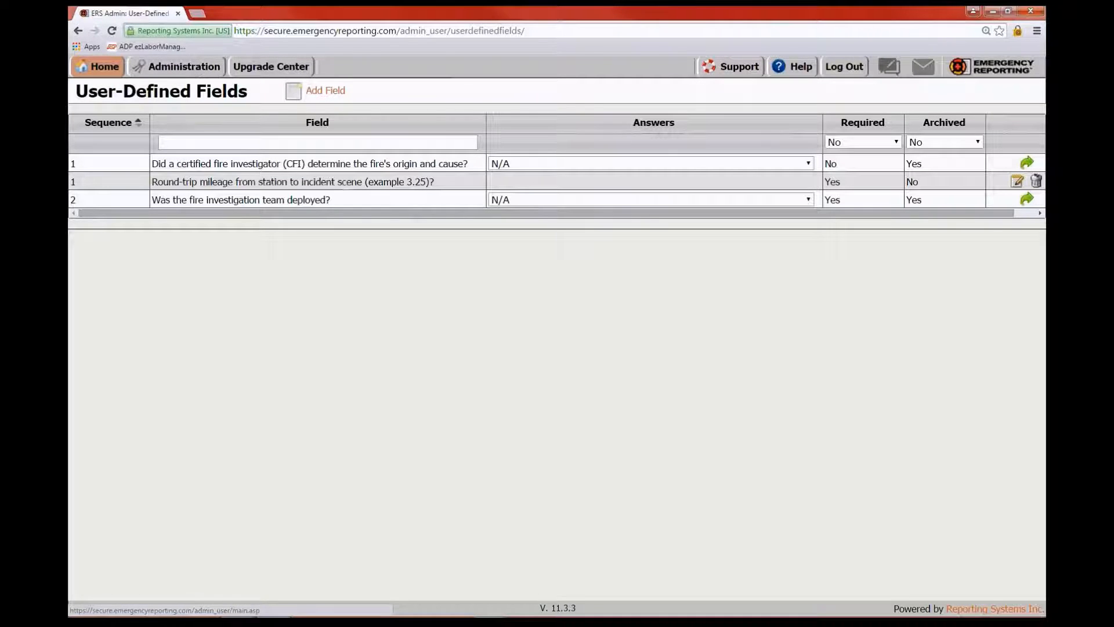
{"action": "left_click", "coordinate": [322, 95]}
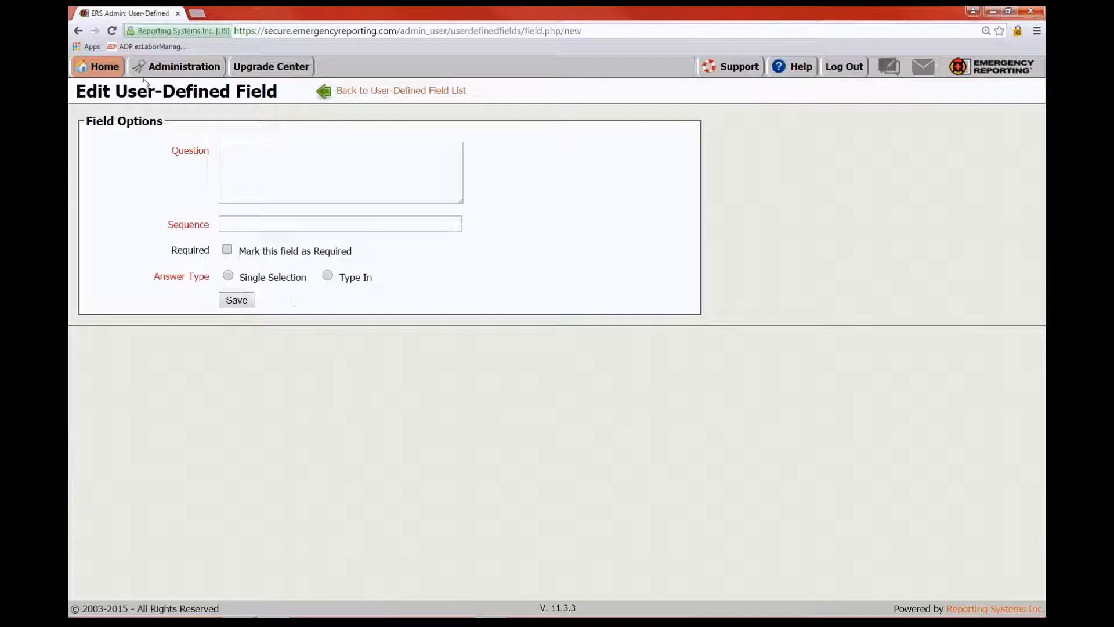
{"action": "left_click", "coordinate": [389, 91]}
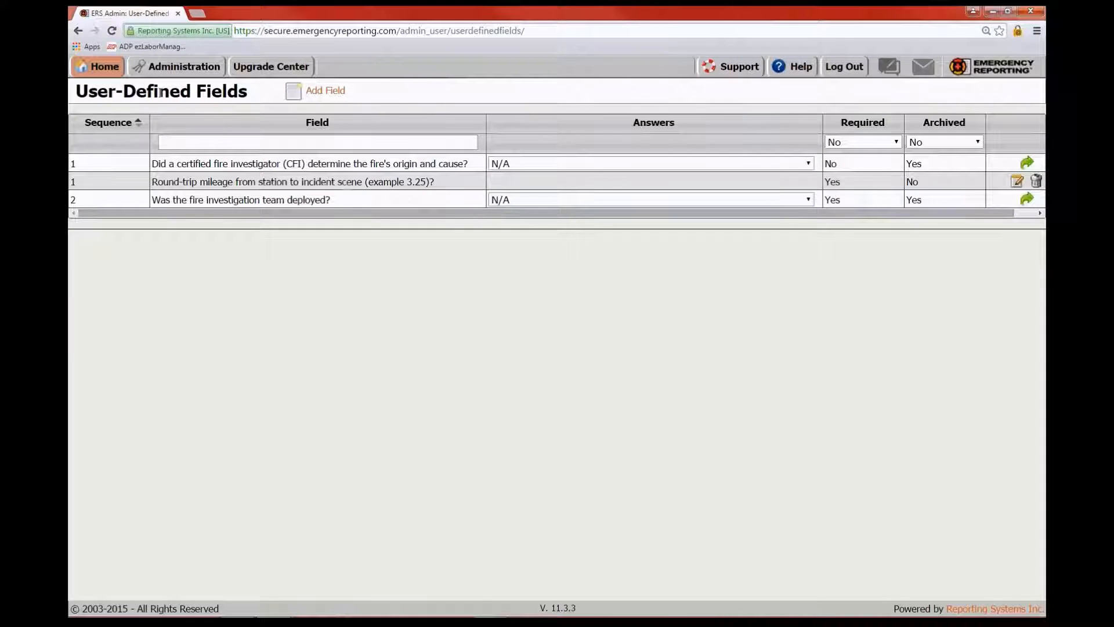
Open the Incident Incomplete Notification's Contact Submitter prompt and cancel it unchanged
{"action": "left_click", "coordinate": [184, 66]}
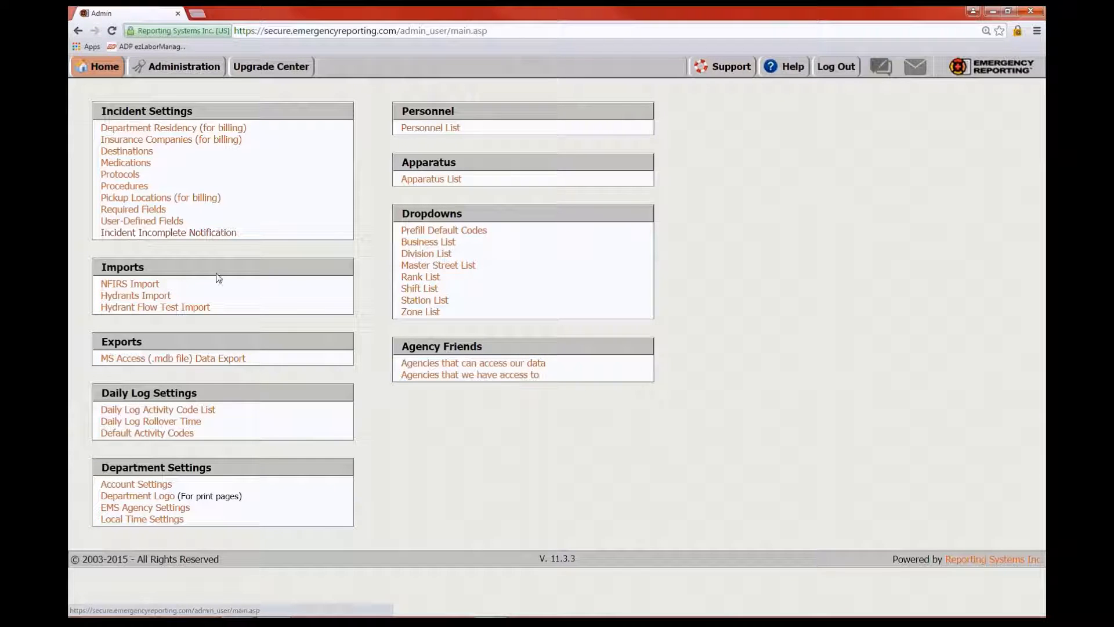
{"action": "left_click", "coordinate": [162, 234]}
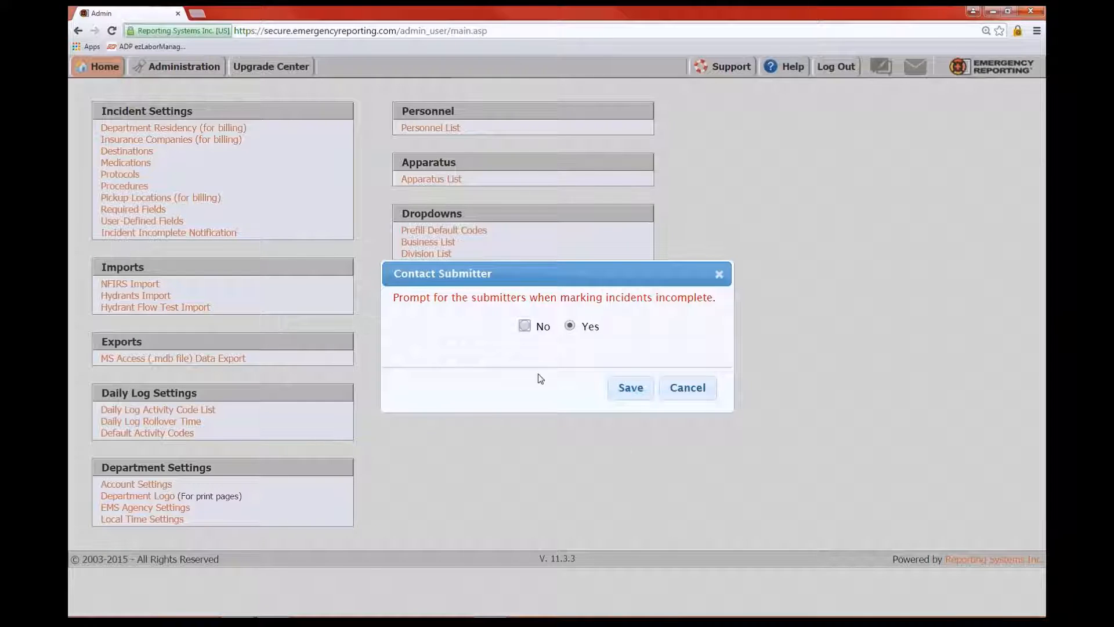
{"action": "left_click", "coordinate": [689, 393]}
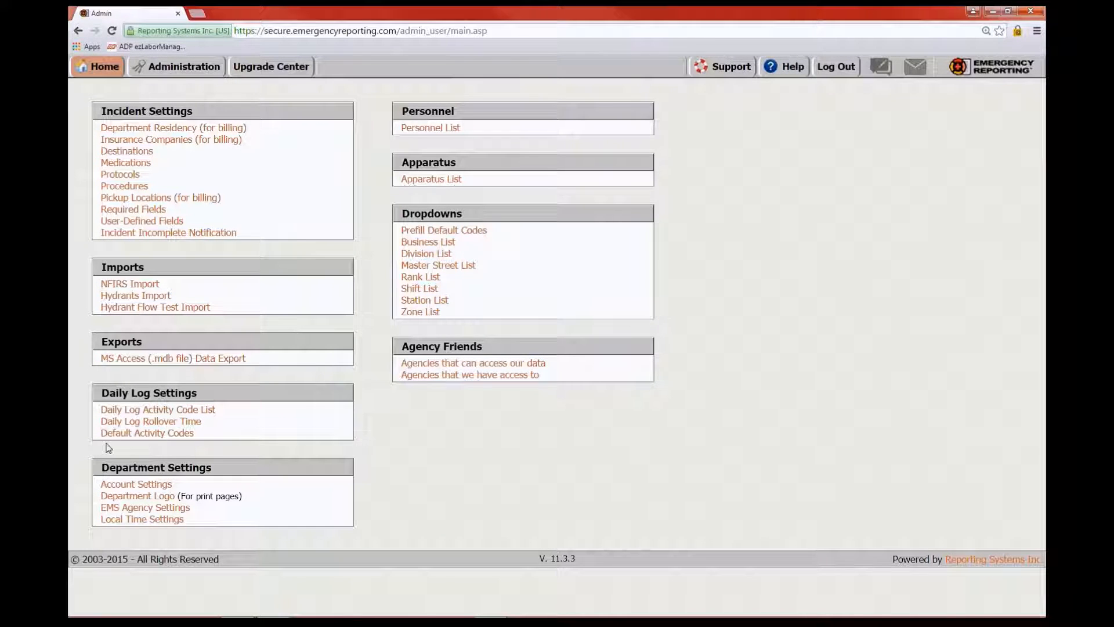
{"action": "left_click", "coordinate": [158, 411]}
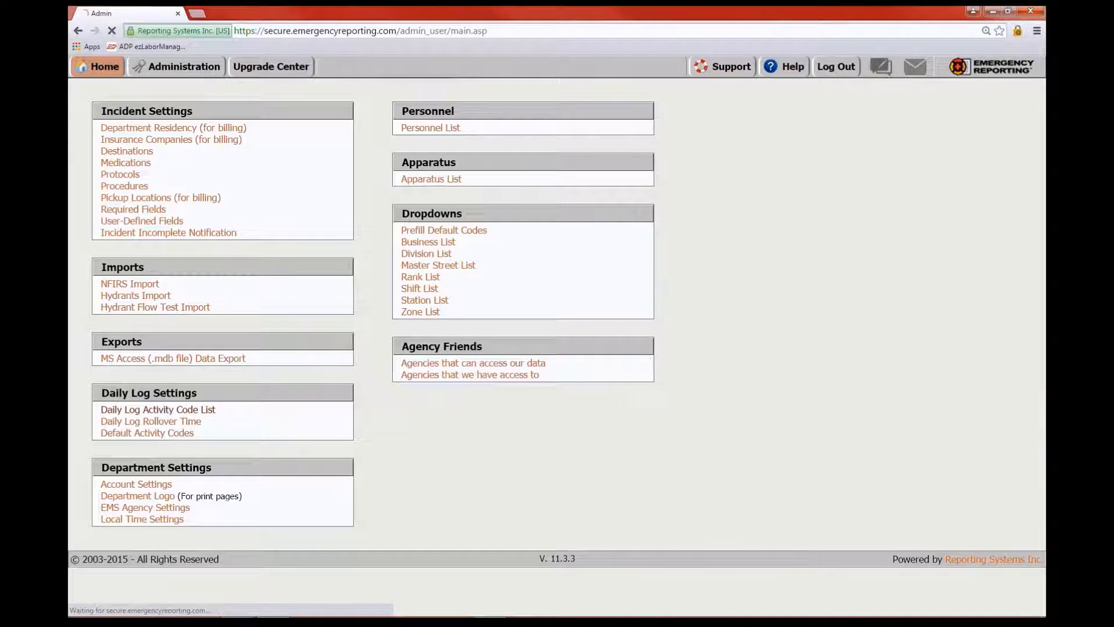
{"action": "scroll", "coordinate": [612, 317], "scroll_direction": "down", "scroll_amount": 2}
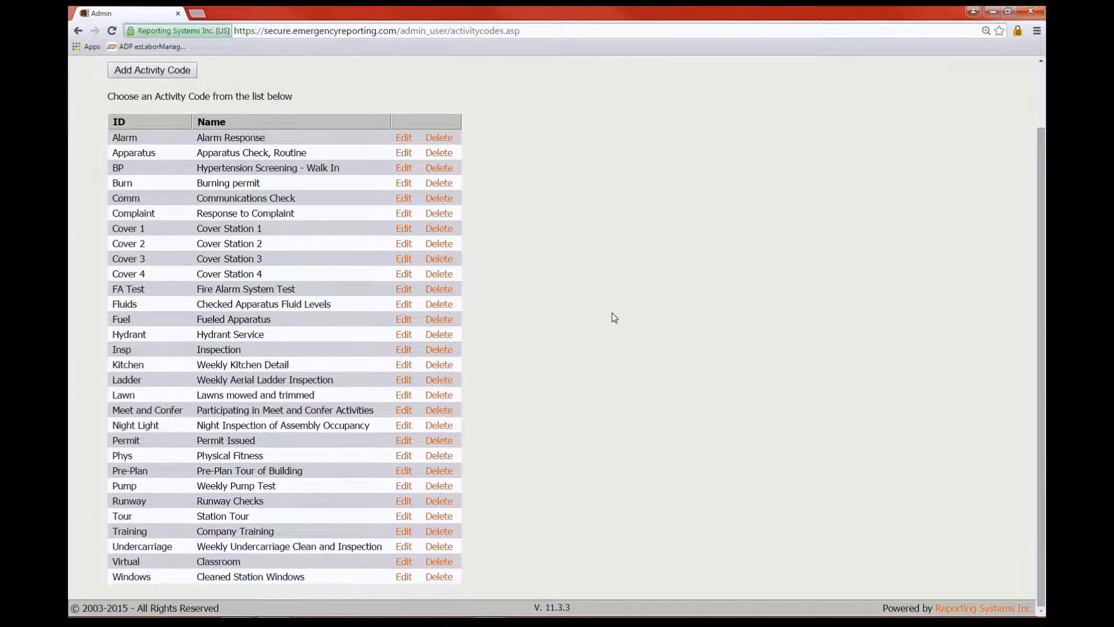
{"action": "scroll", "coordinate": [612, 316], "scroll_direction": "up", "scroll_amount": 2}
{"action": "scroll", "coordinate": [613, 316], "scroll_direction": "down", "scroll_amount": 2}
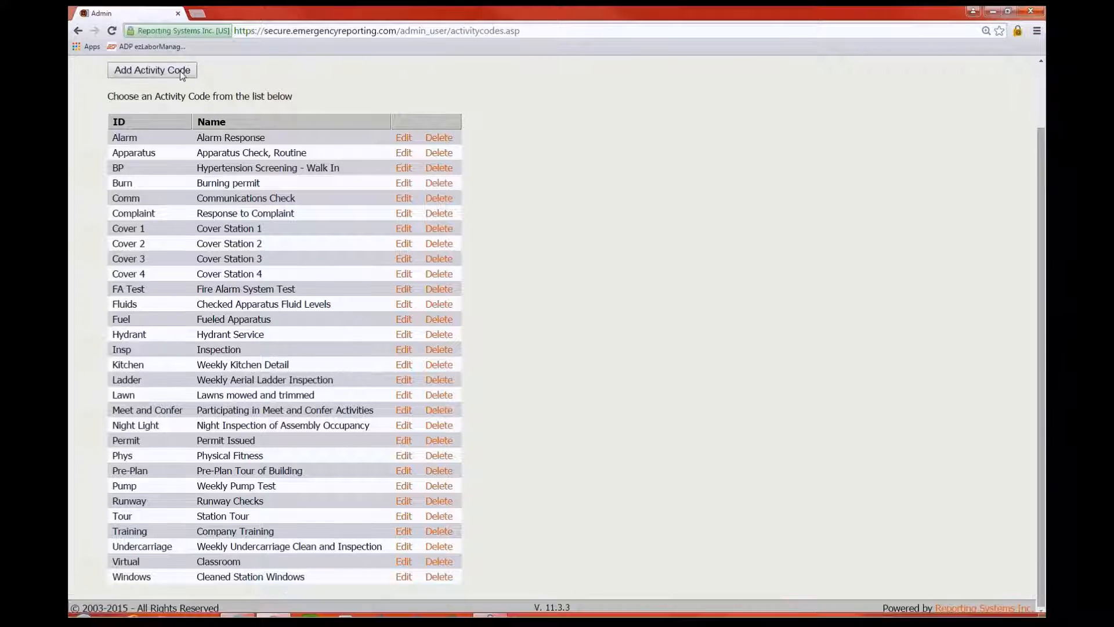
{"action": "left_click", "coordinate": [151, 71]}
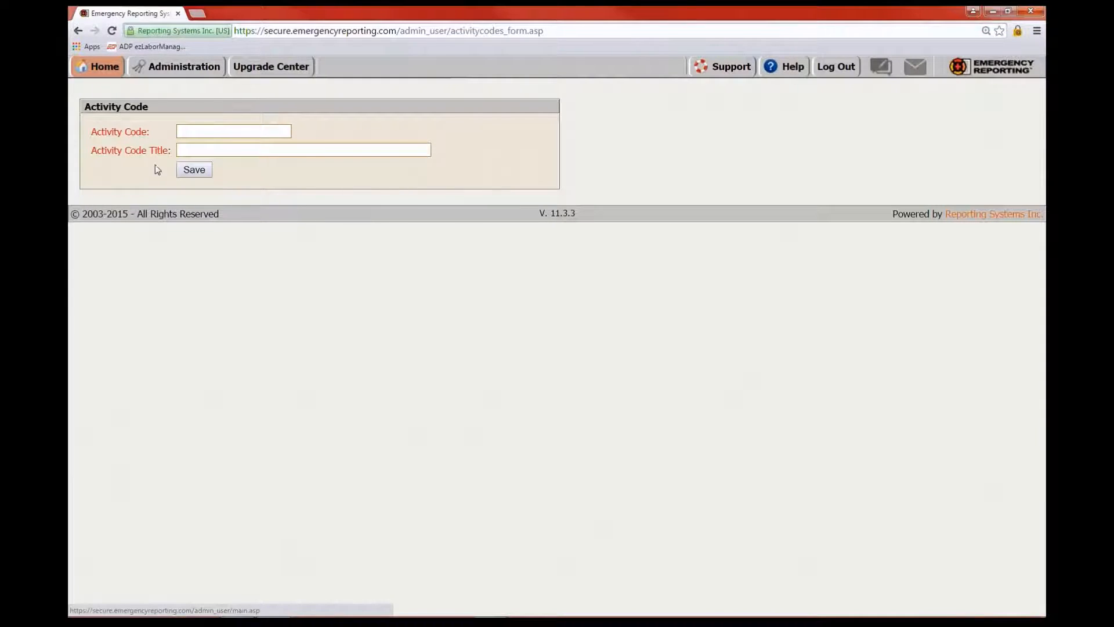
{"action": "left_click", "coordinate": [193, 132]}
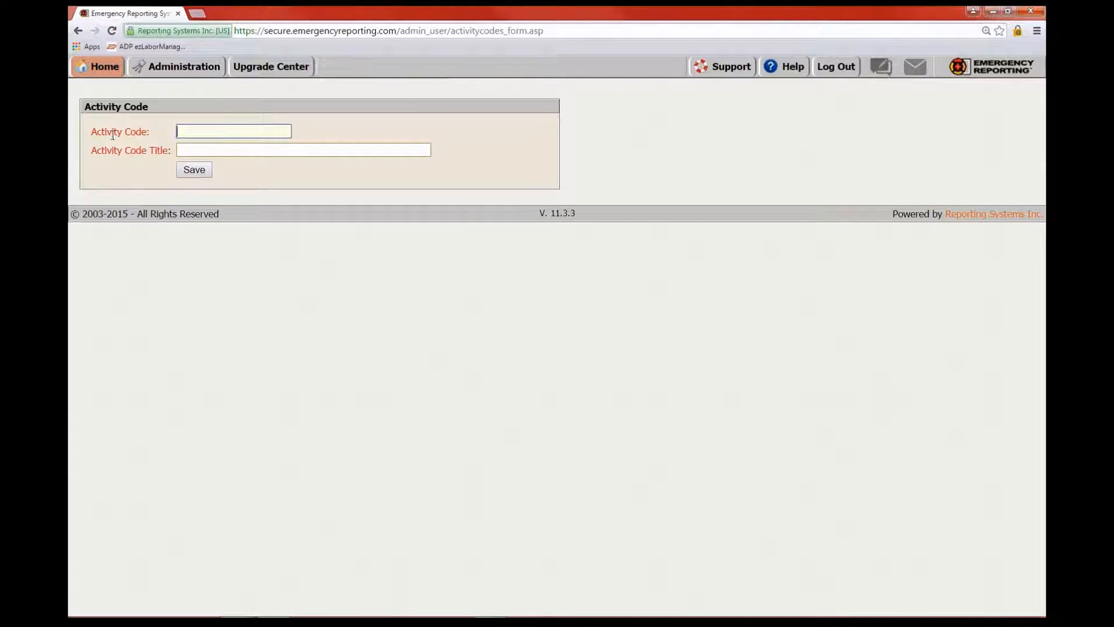
{"action": "left_click", "coordinate": [185, 150]}
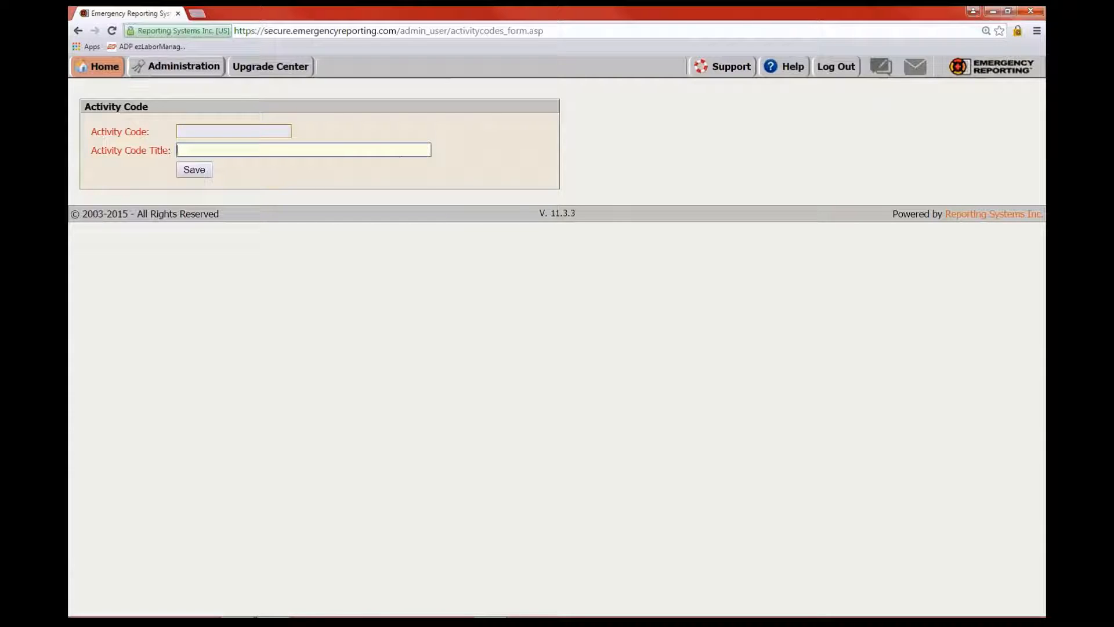
{"action": "left_click", "coordinate": [98, 67]}
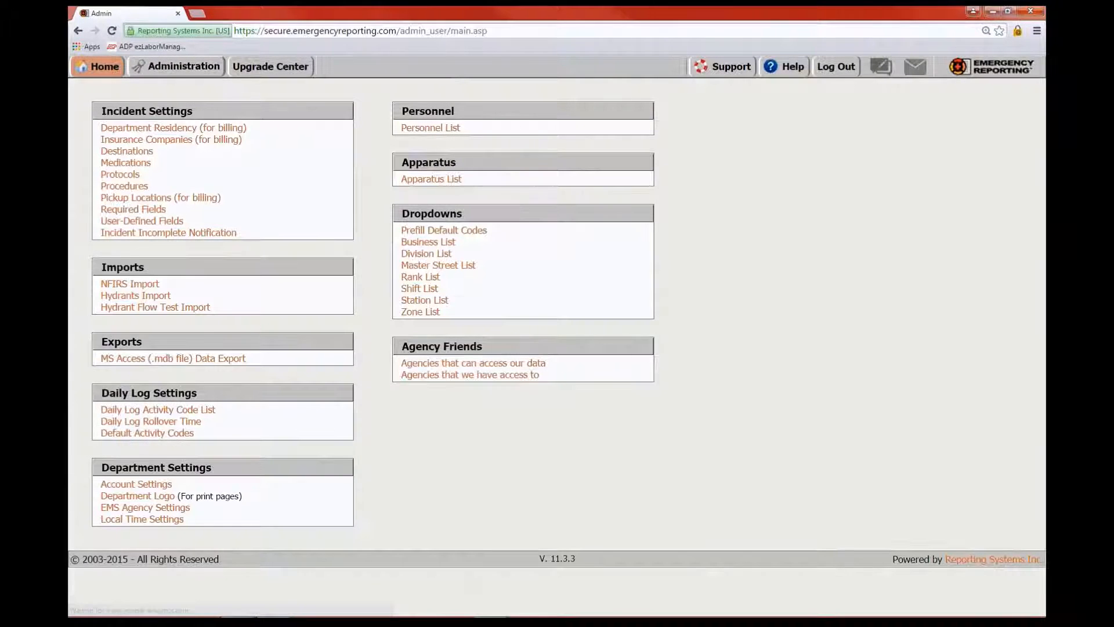
{"action": "left_click", "coordinate": [158, 422]}
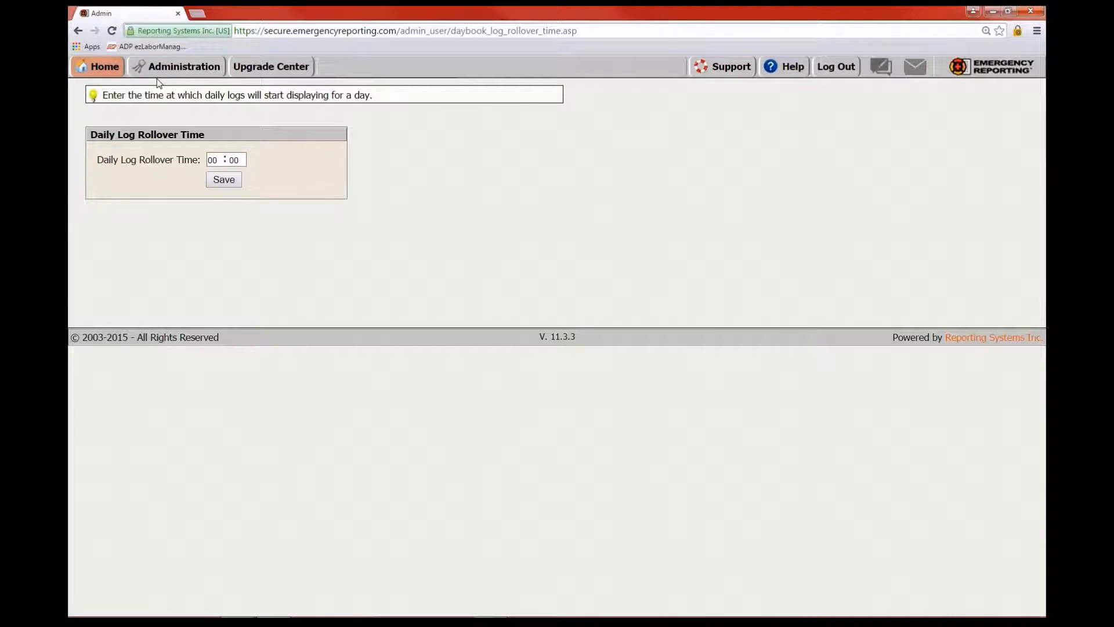
{"action": "left_click", "coordinate": [189, 68]}
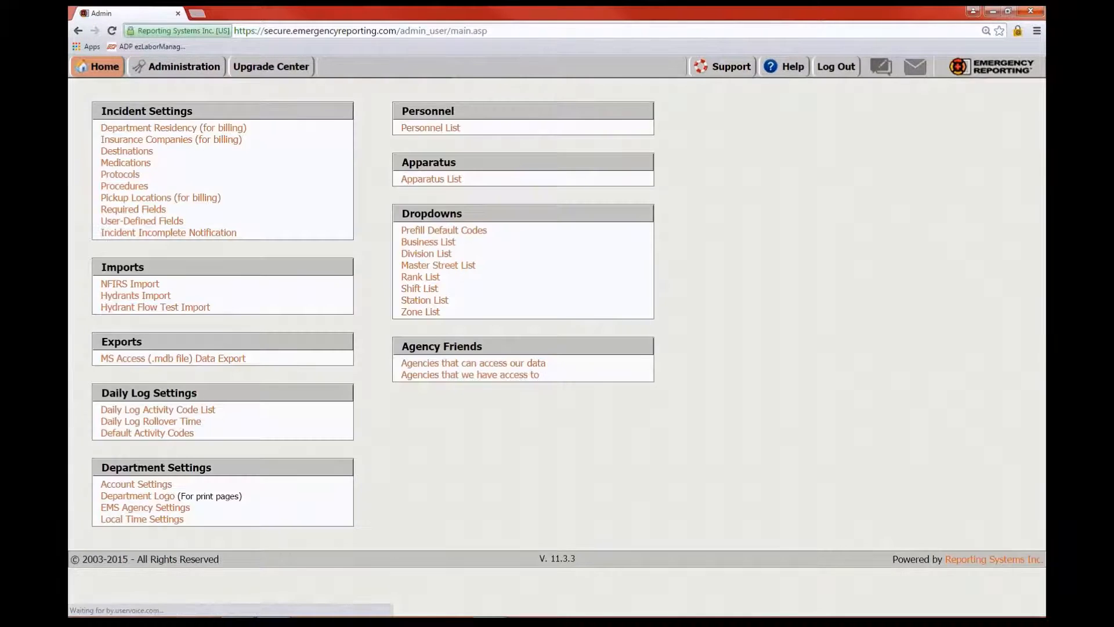
Set the incident response default activity code to Alarm - Alarm Response and save
{"action": "left_click", "coordinate": [159, 433]}
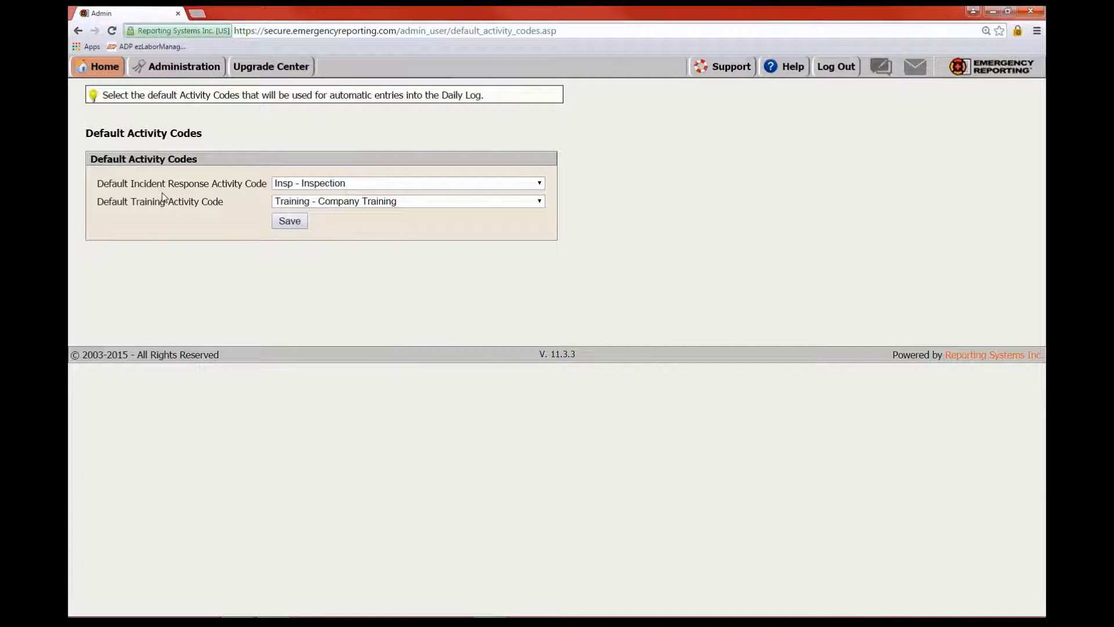
{"action": "left_click", "coordinate": [540, 183]}
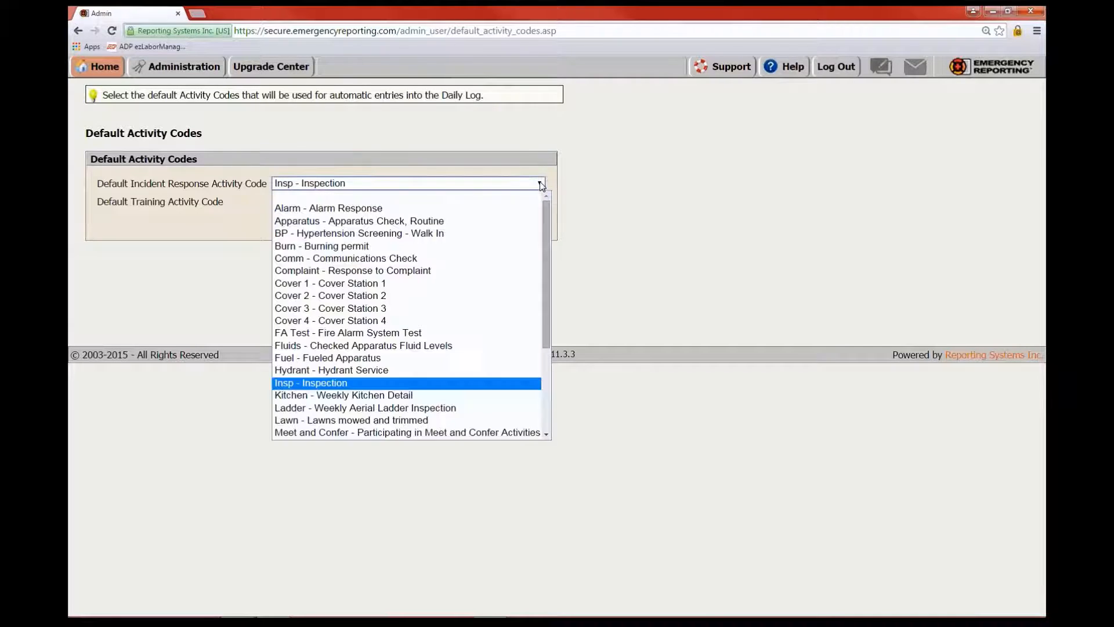
{"action": "left_click", "coordinate": [338, 209]}
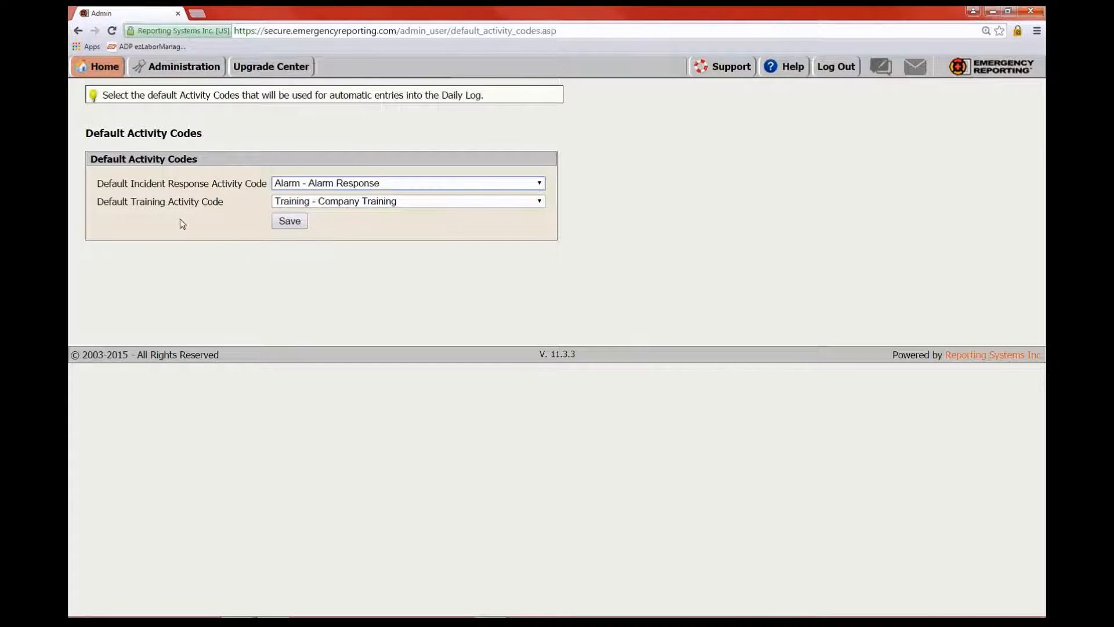
{"action": "left_click", "coordinate": [290, 221]}
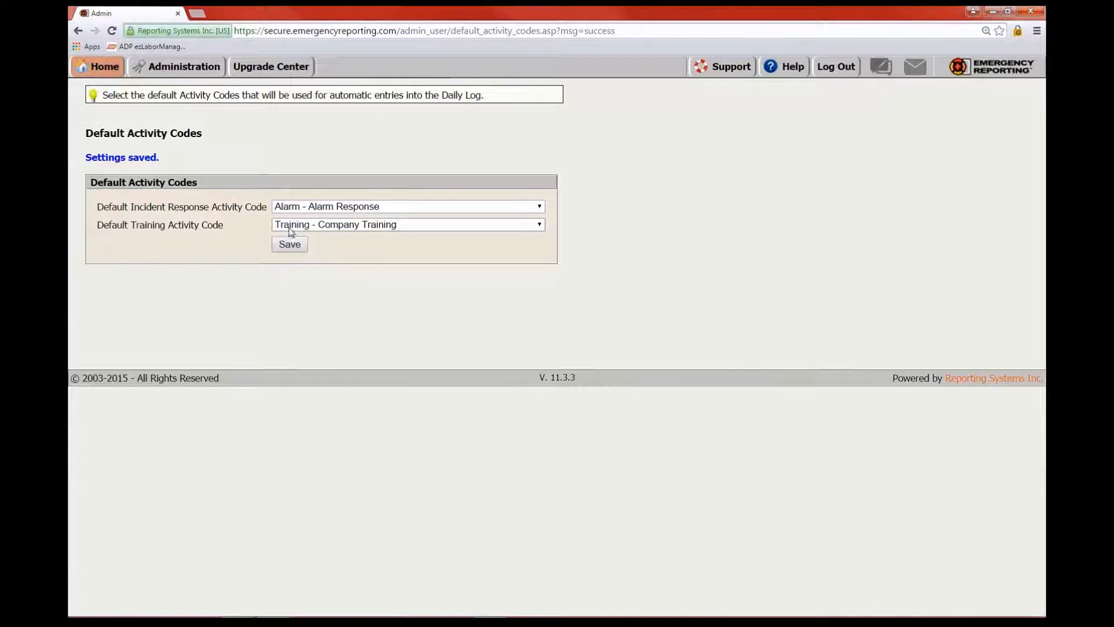
Go from Administration to the Account Settings under Department Settings
{"action": "mouse_move", "coordinate": [115, 78]}
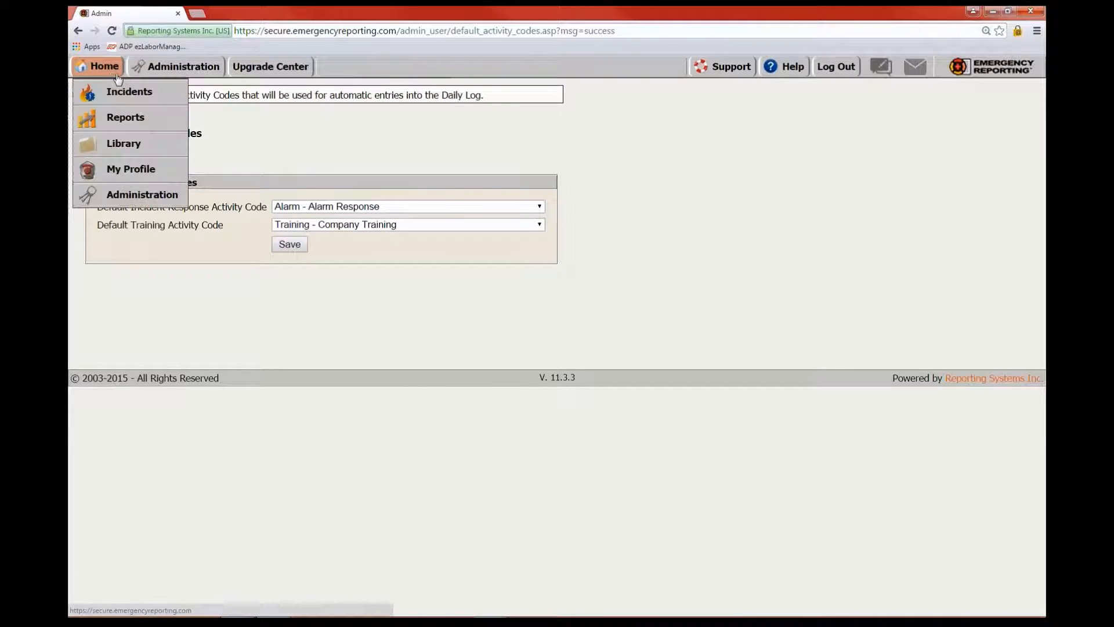
{"action": "left_click", "coordinate": [181, 73]}
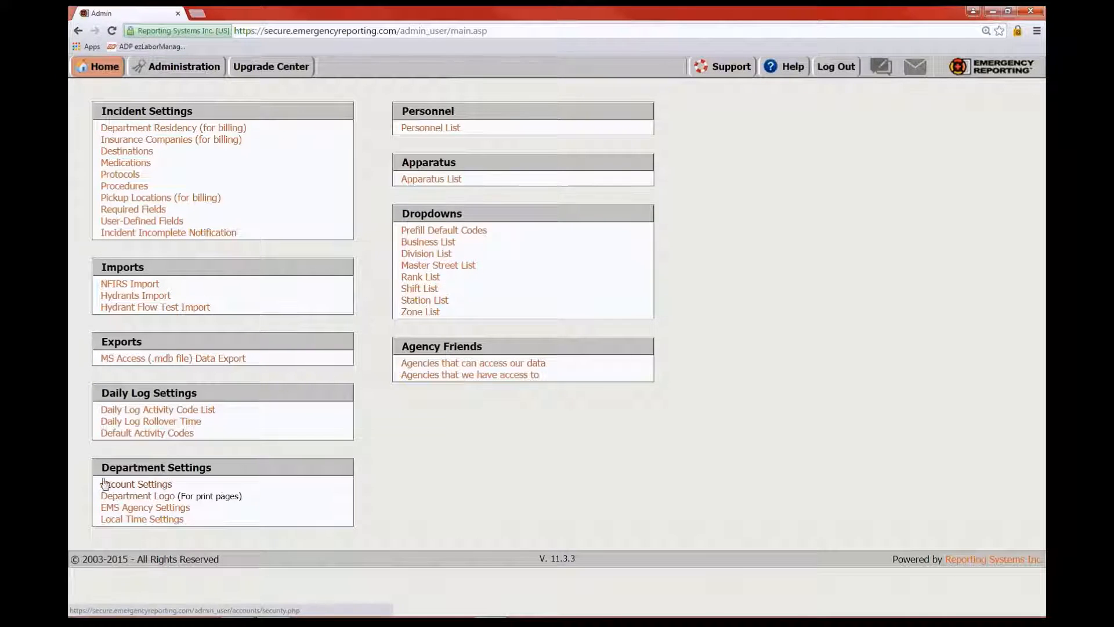
{"action": "left_click", "coordinate": [129, 485]}
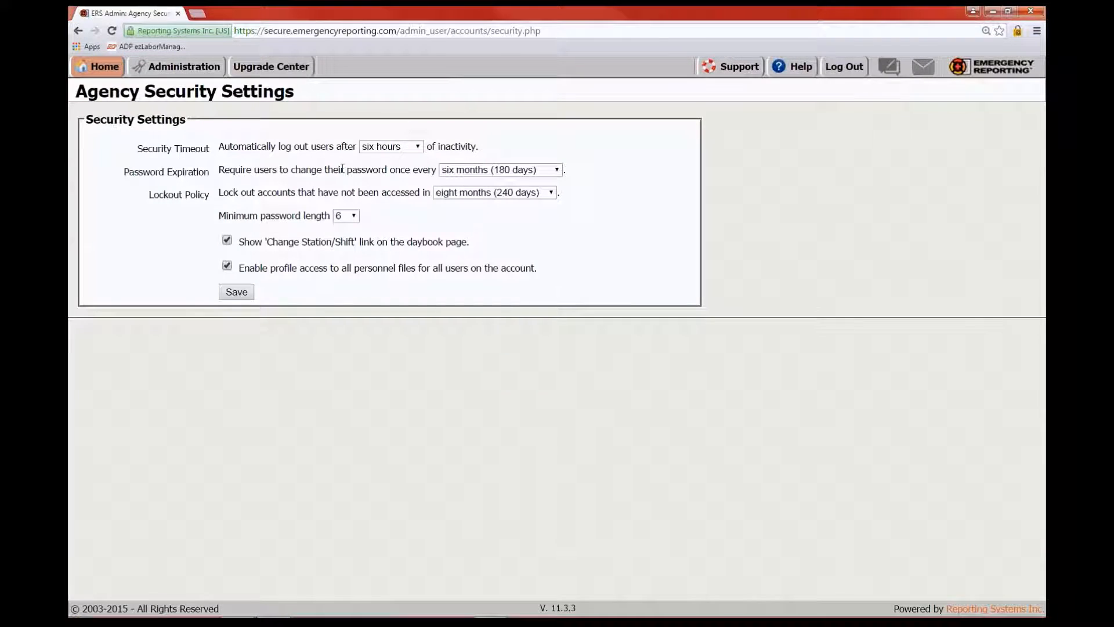
Review timeout (keep six hours), password expiration (keep six months) and lockout policy options
{"action": "left_click", "coordinate": [421, 148]}
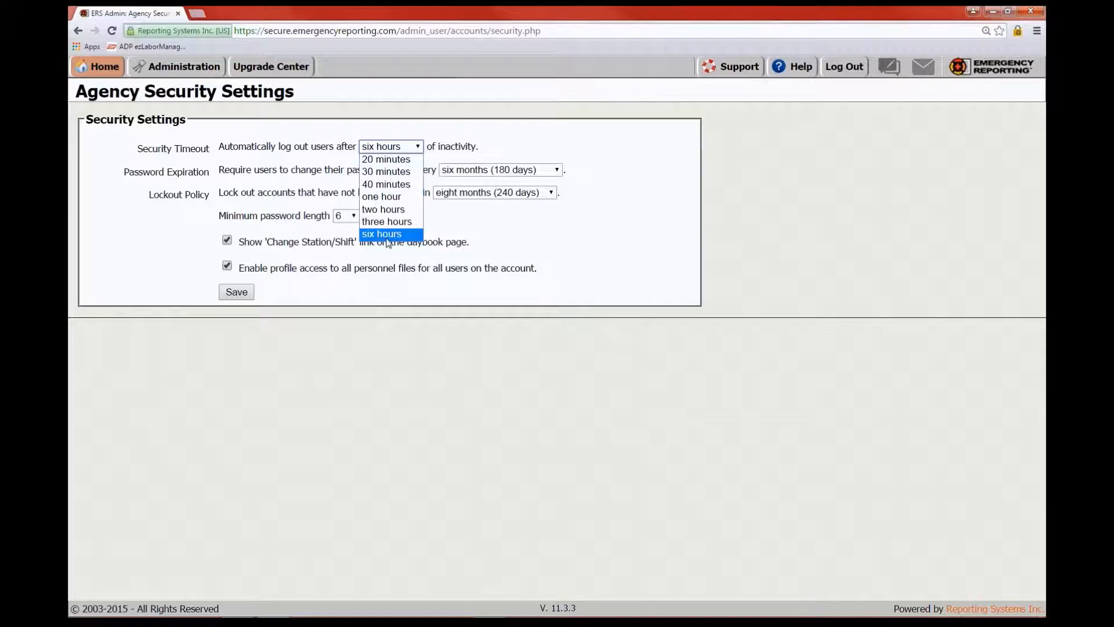
{"action": "left_click", "coordinate": [554, 251]}
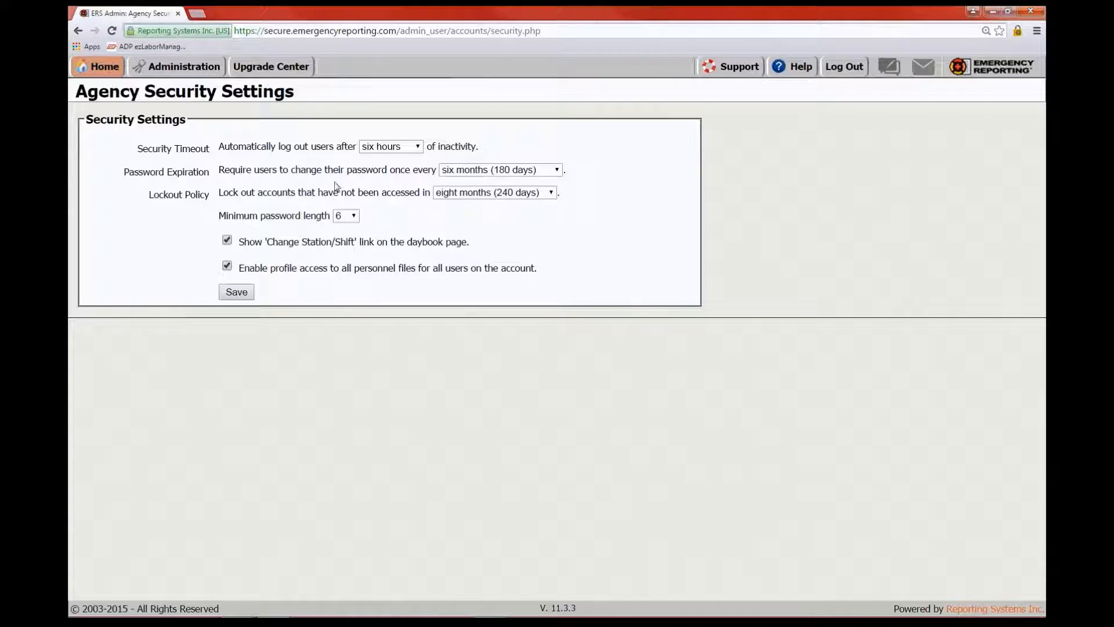
{"action": "left_click", "coordinate": [558, 170]}
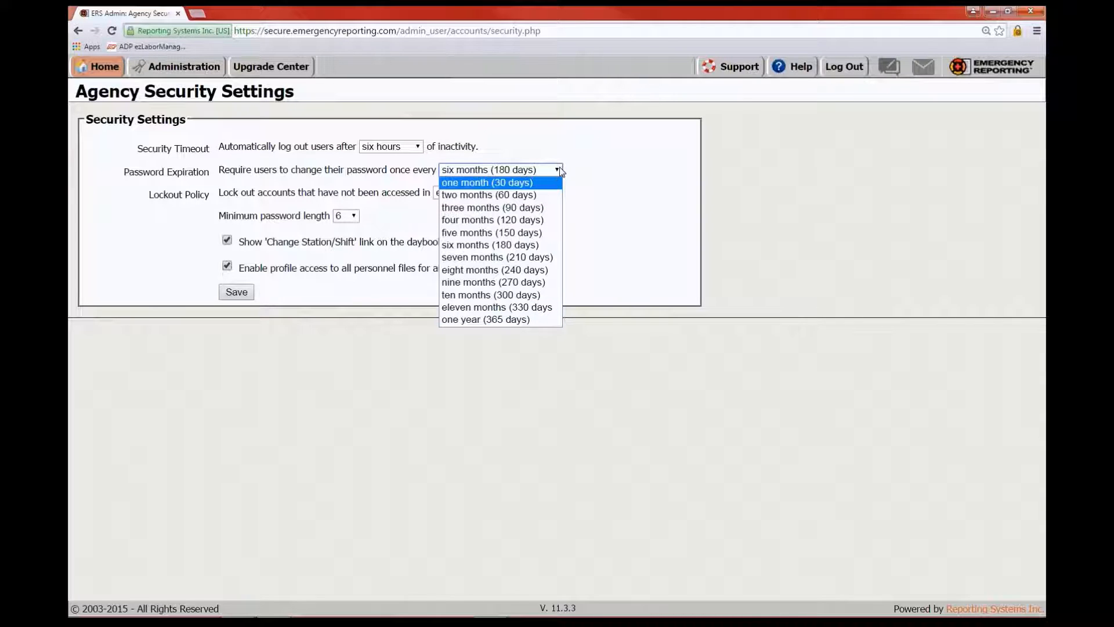
{"action": "left_click", "coordinate": [584, 189]}
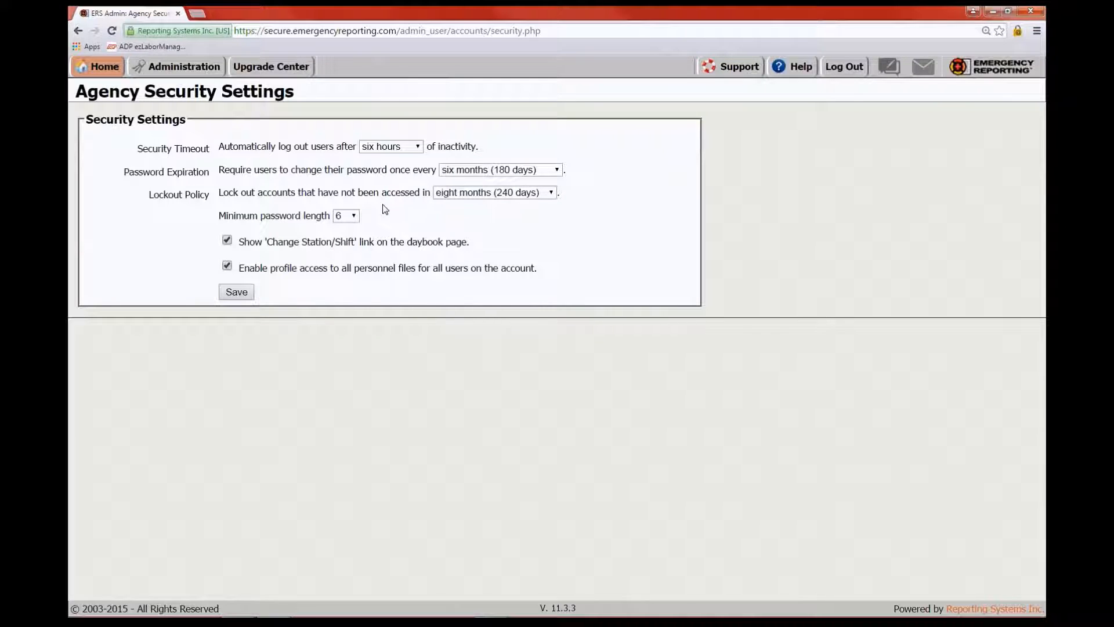
{"action": "left_click", "coordinate": [551, 195]}
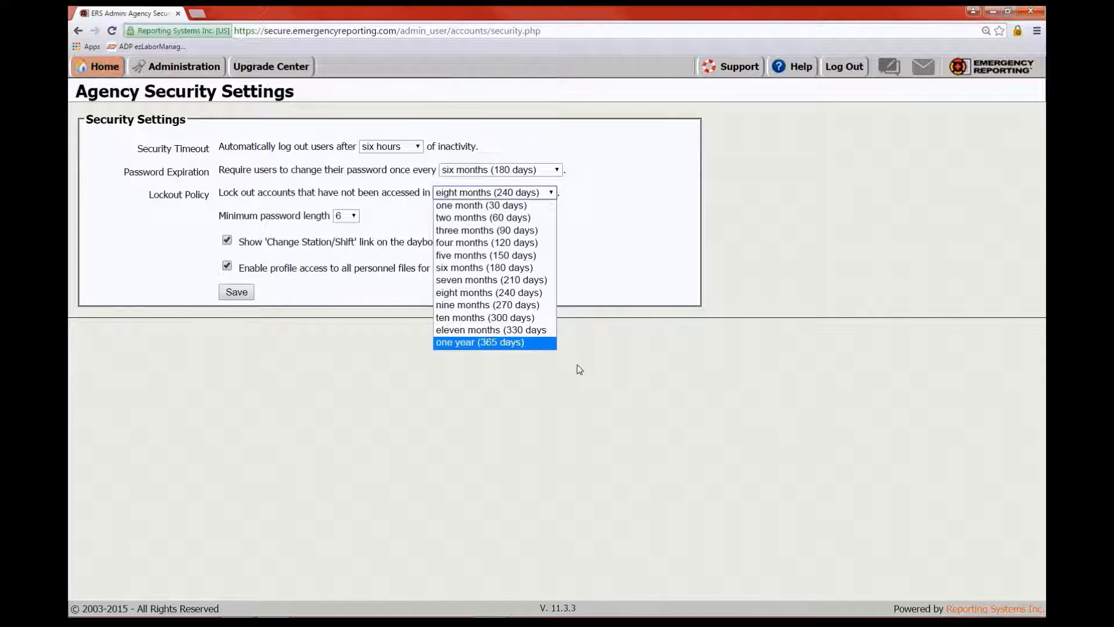
{"action": "left_click", "coordinate": [603, 211]}
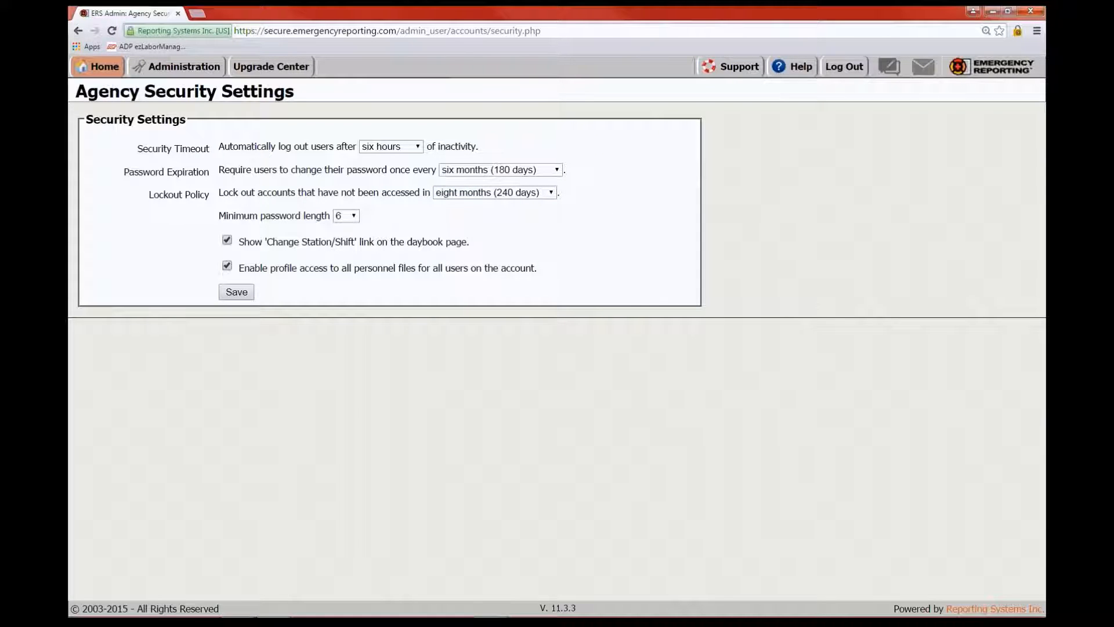
{"action": "left_click", "coordinate": [355, 217]}
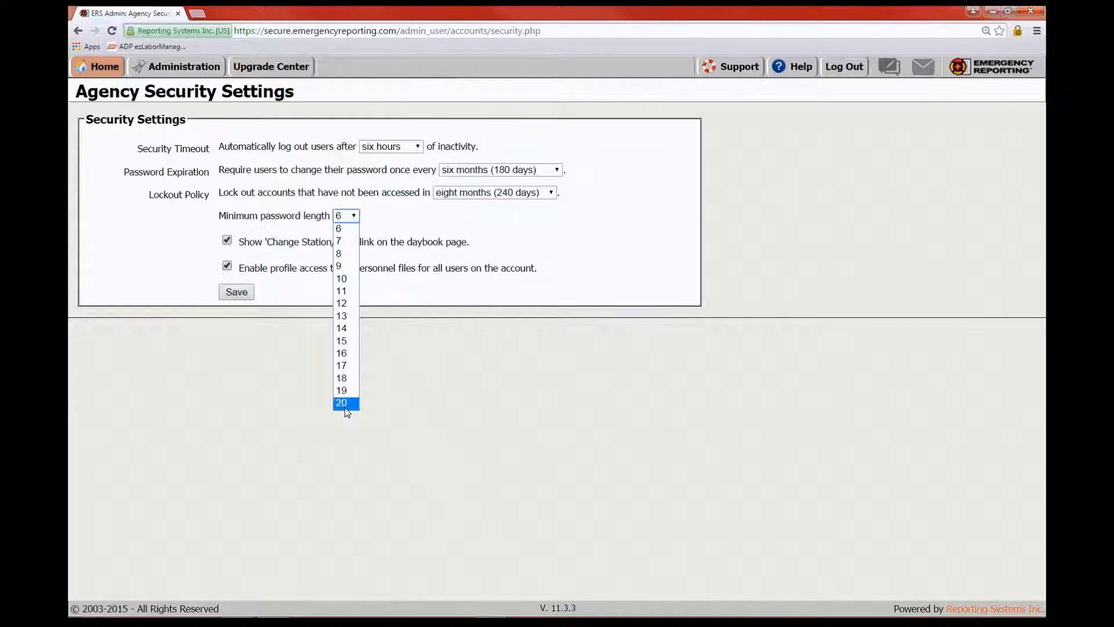
{"action": "left_click", "coordinate": [600, 242]}
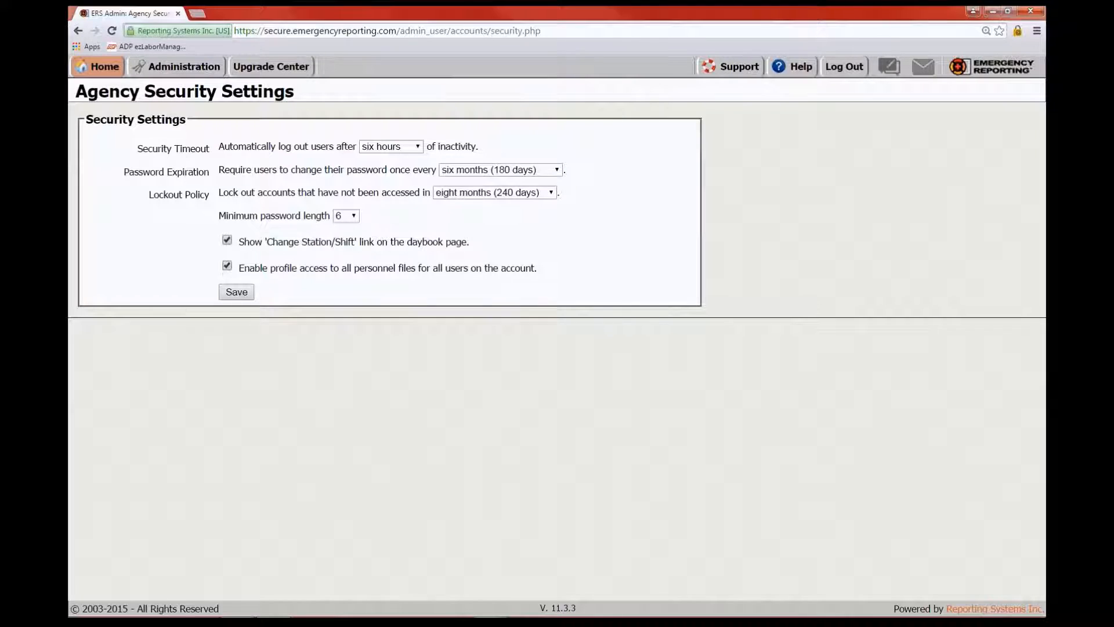
Save the security settings, then look over the Department Logo settings
{"action": "left_click", "coordinate": [237, 292]}
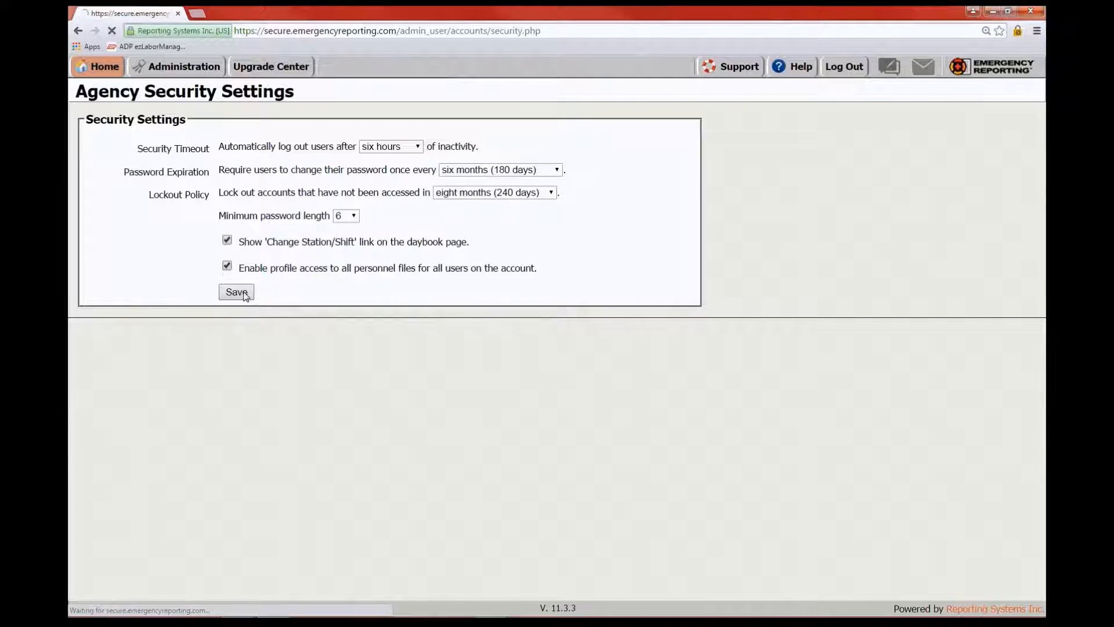
{"action": "left_click", "coordinate": [180, 67]}
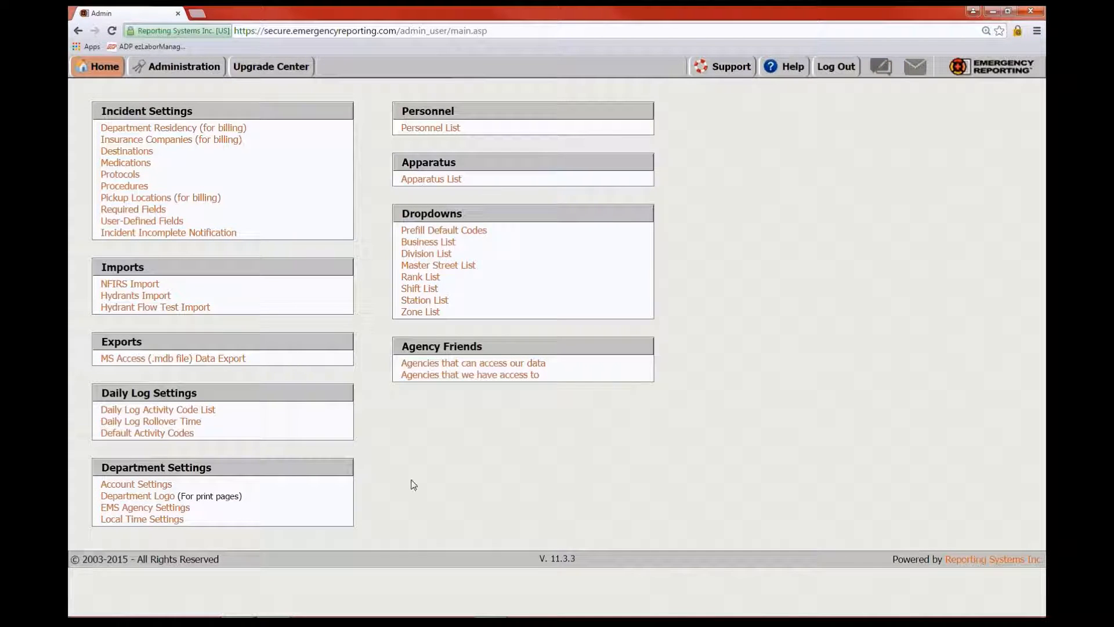
{"action": "left_click", "coordinate": [136, 497]}
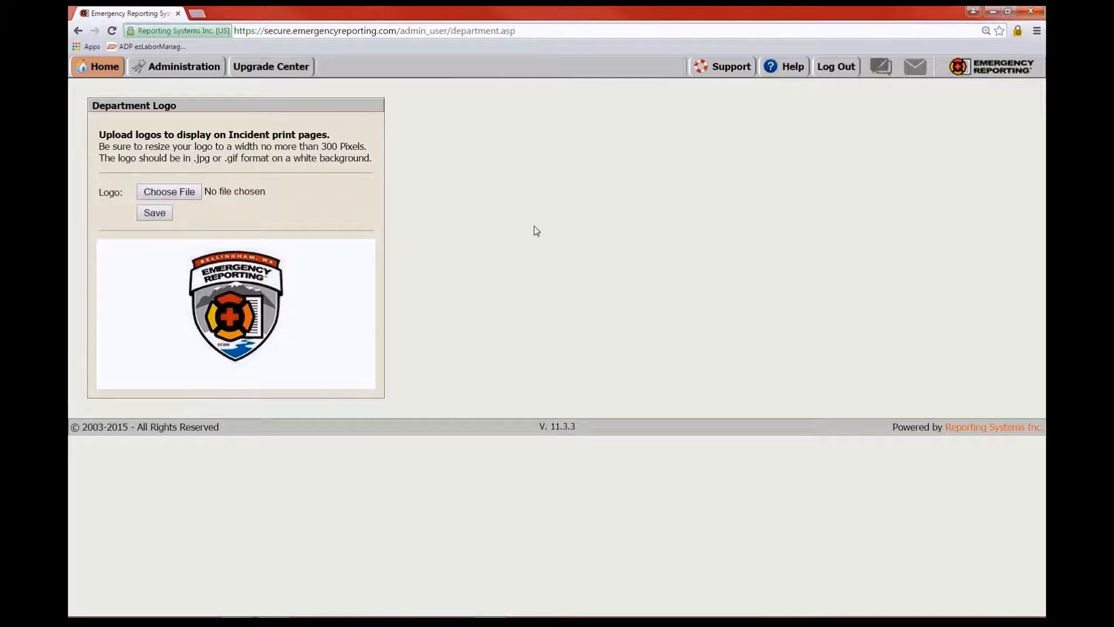
{"action": "left_click", "coordinate": [195, 71]}
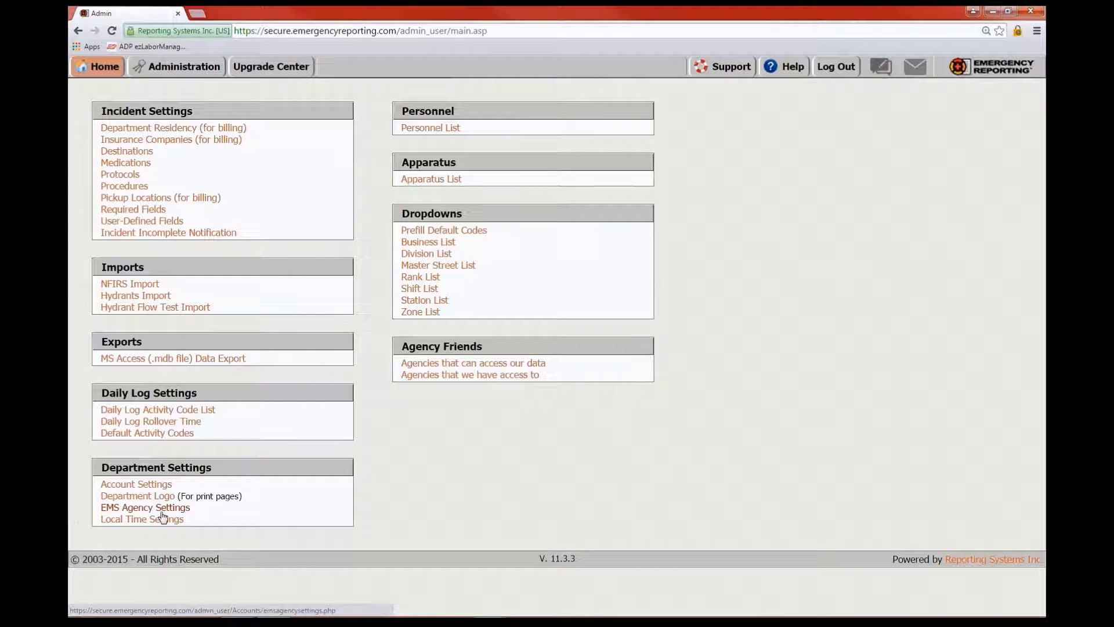
Review the Local Time Settings and return to the Administration page
{"action": "left_click", "coordinate": [186, 511]}
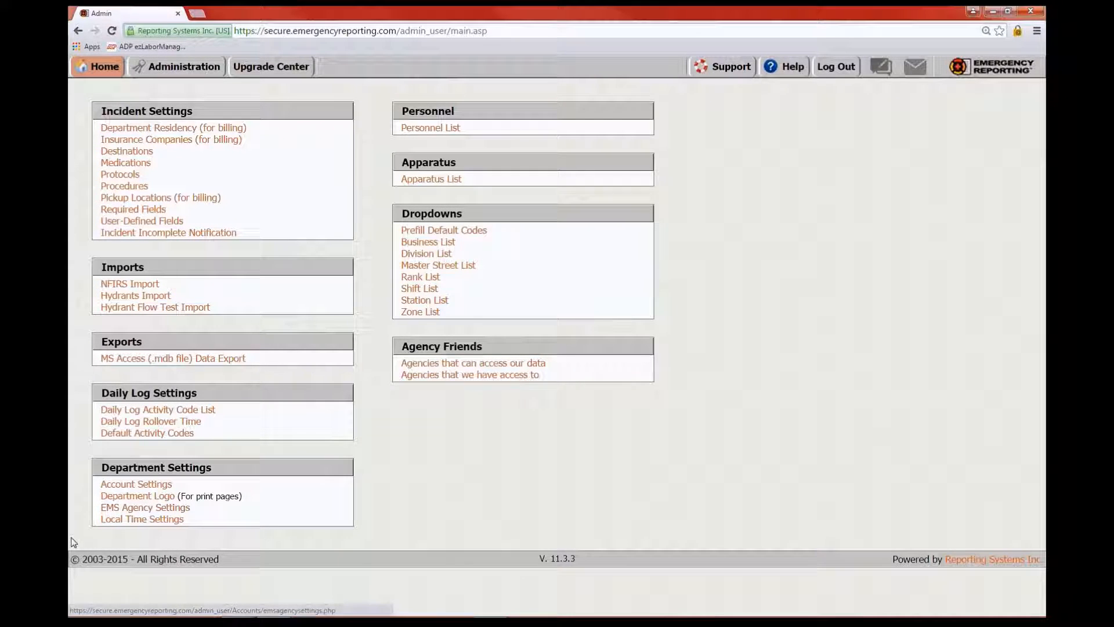
{"action": "left_click", "coordinate": [138, 519]}
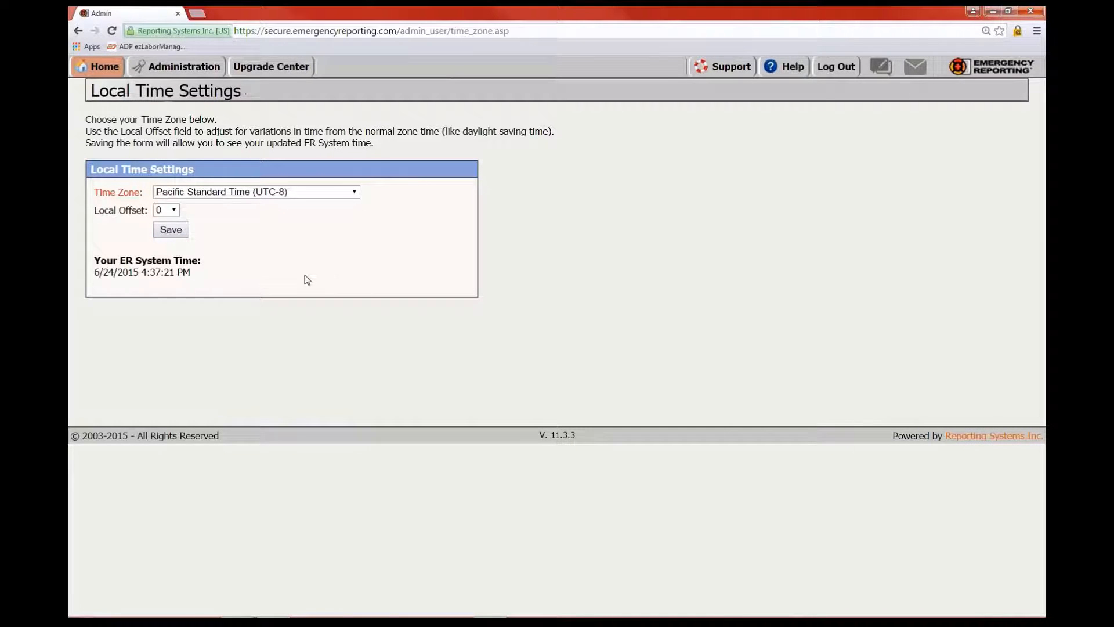
{"action": "left_click", "coordinate": [185, 67]}
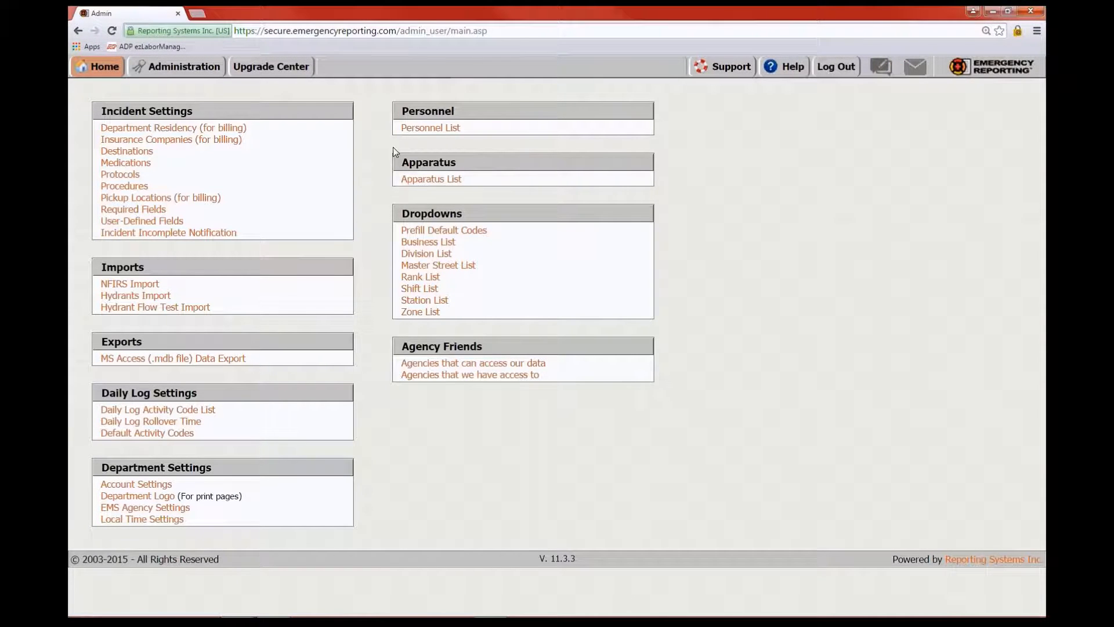
Open the Personnel List, view one member's personal information, and go back
{"action": "left_click", "coordinate": [445, 129]}
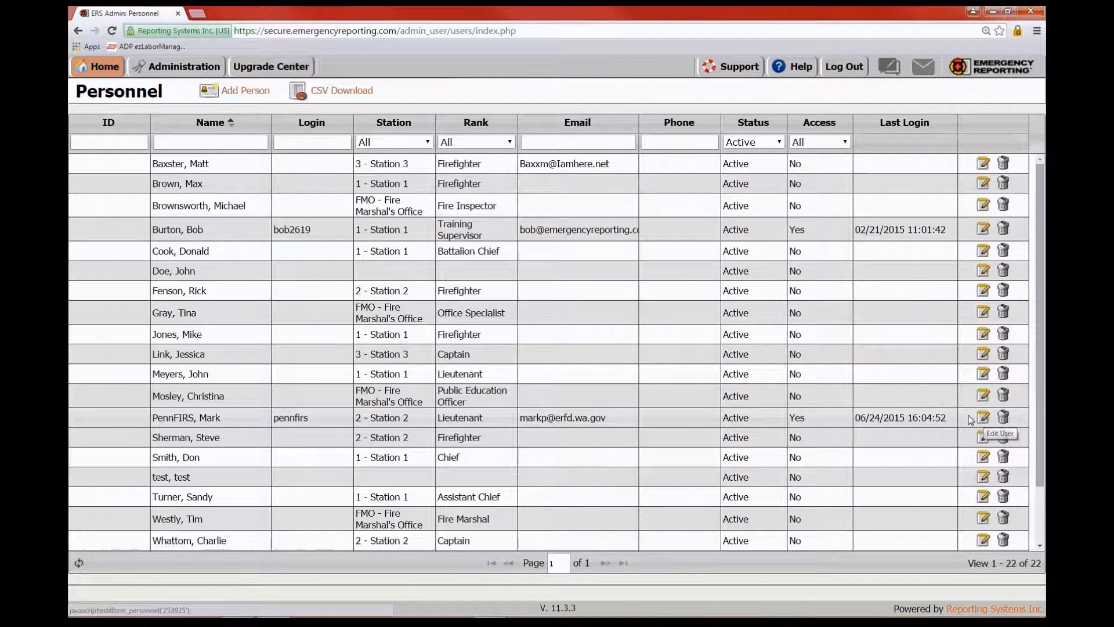
{"action": "double_click", "coordinate": [654, 417]}
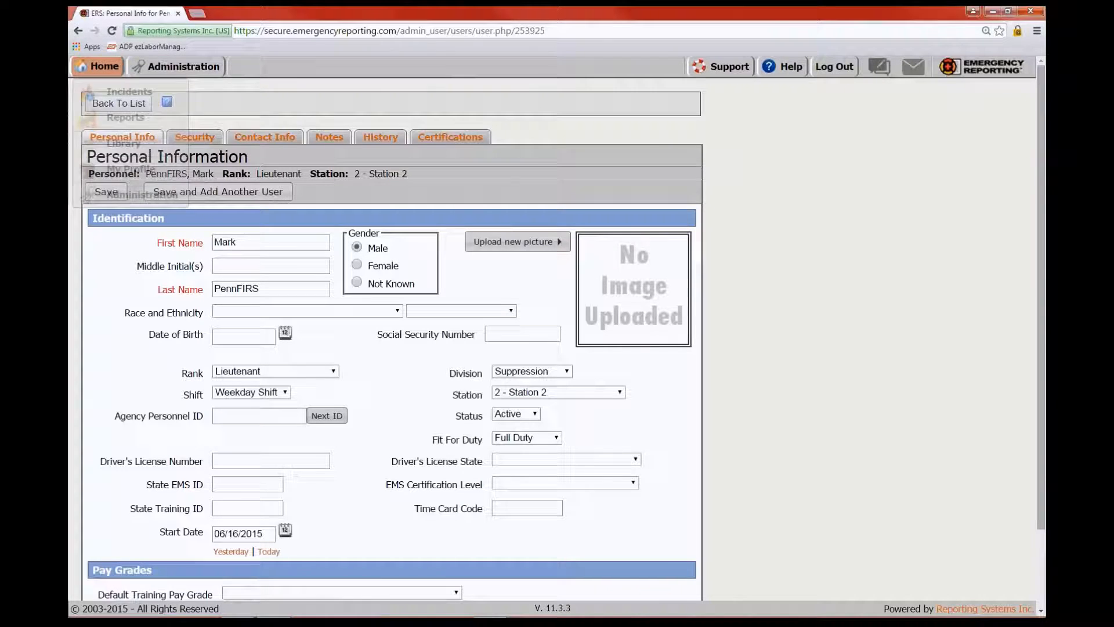
{"action": "left_click", "coordinate": [77, 31]}
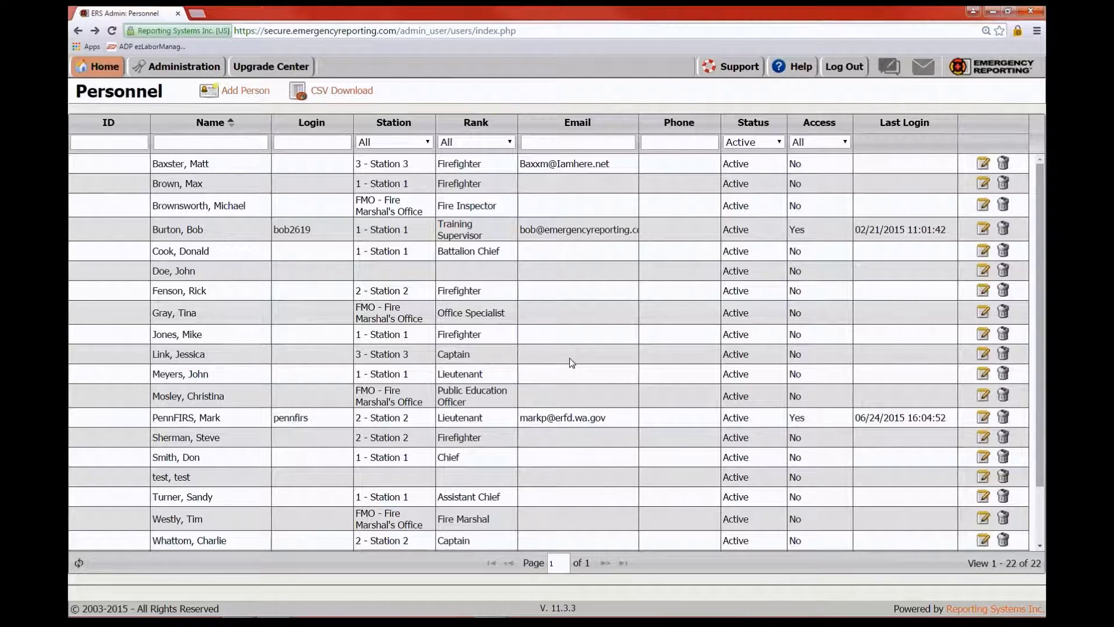
Show the Status filter choices on the active personnel list
{"action": "left_click", "coordinate": [779, 142]}
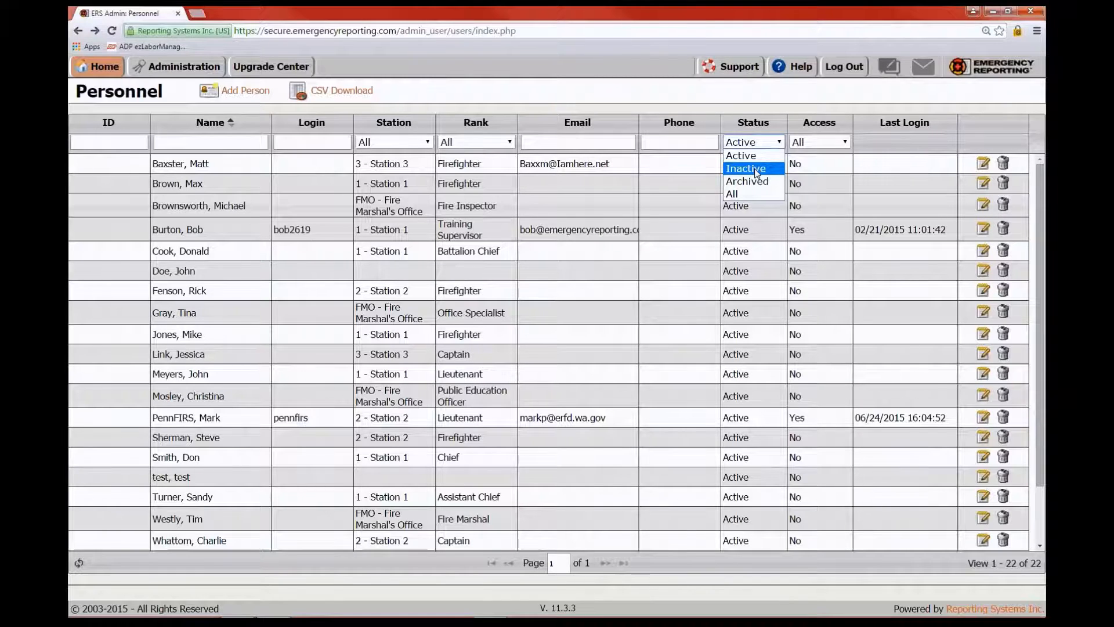
Switch the personnel Status filter to All to include archived members
{"action": "left_click", "coordinate": [781, 143]}
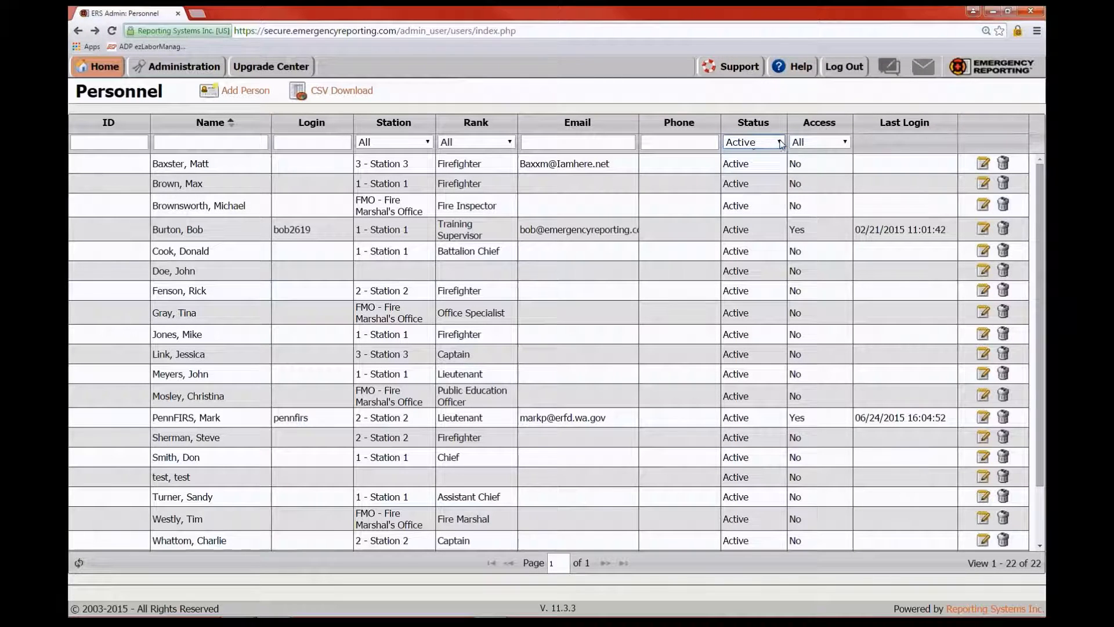
{"action": "scroll", "coordinate": [764, 394], "scroll_direction": "down", "scroll_amount": 2}
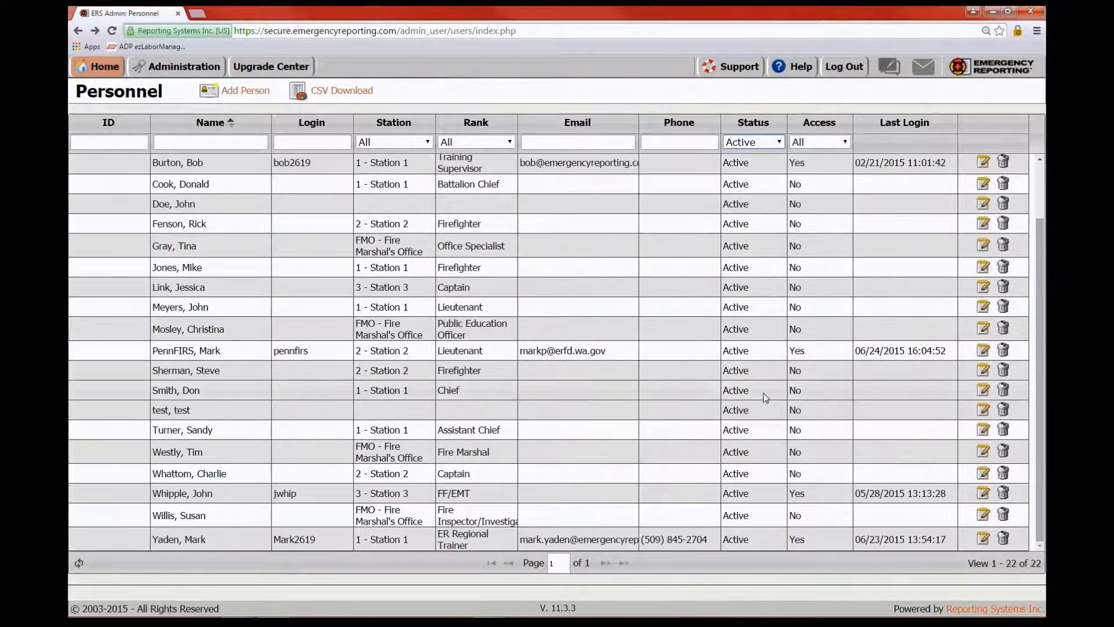
{"action": "scroll", "coordinate": [764, 395], "scroll_direction": "up", "scroll_amount": 2}
{"action": "left_click", "coordinate": [767, 146]}
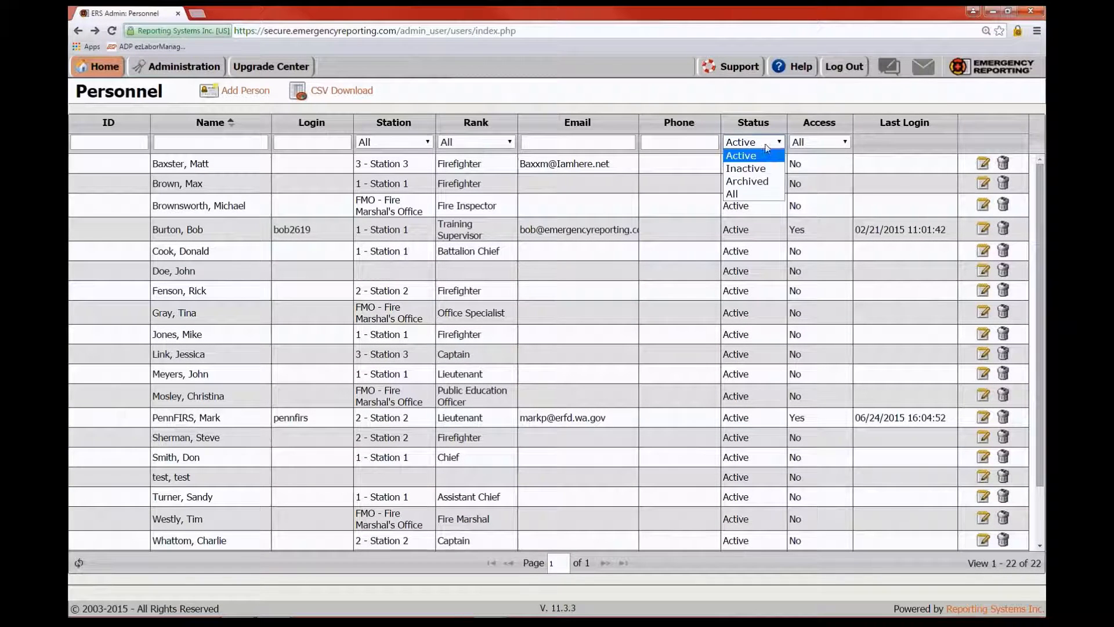
{"action": "left_click", "coordinate": [740, 197]}
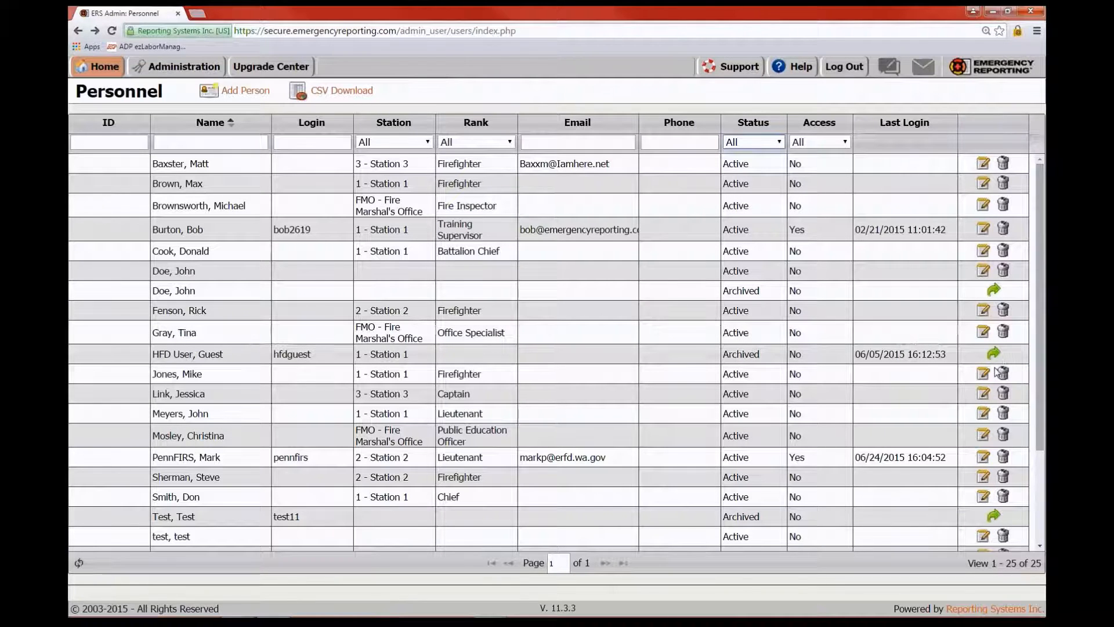
Restore the archived Test, Test person to active and begin adding a new person
{"action": "scroll", "coordinate": [995, 361], "scroll_direction": "down", "scroll_amount": 2}
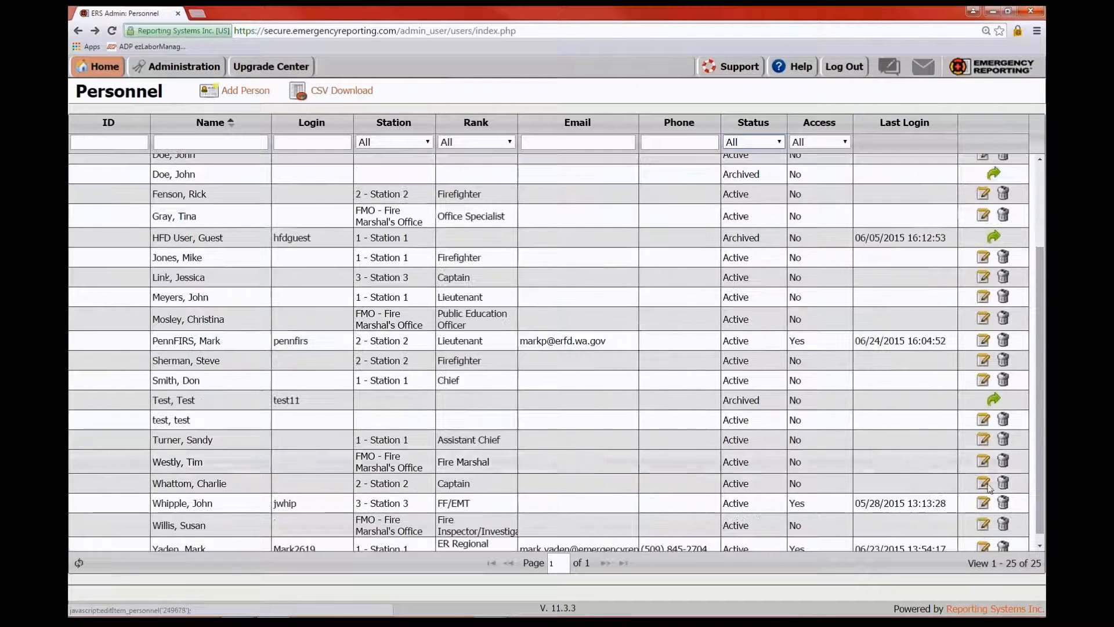
{"action": "left_click", "coordinate": [994, 400]}
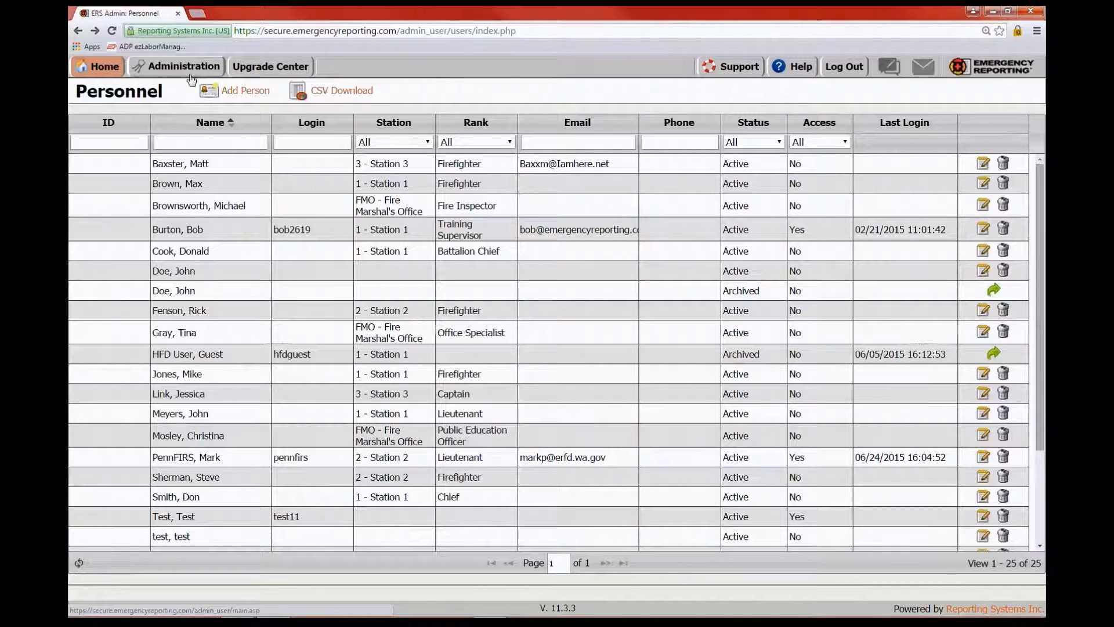
{"action": "left_click", "coordinate": [232, 94]}
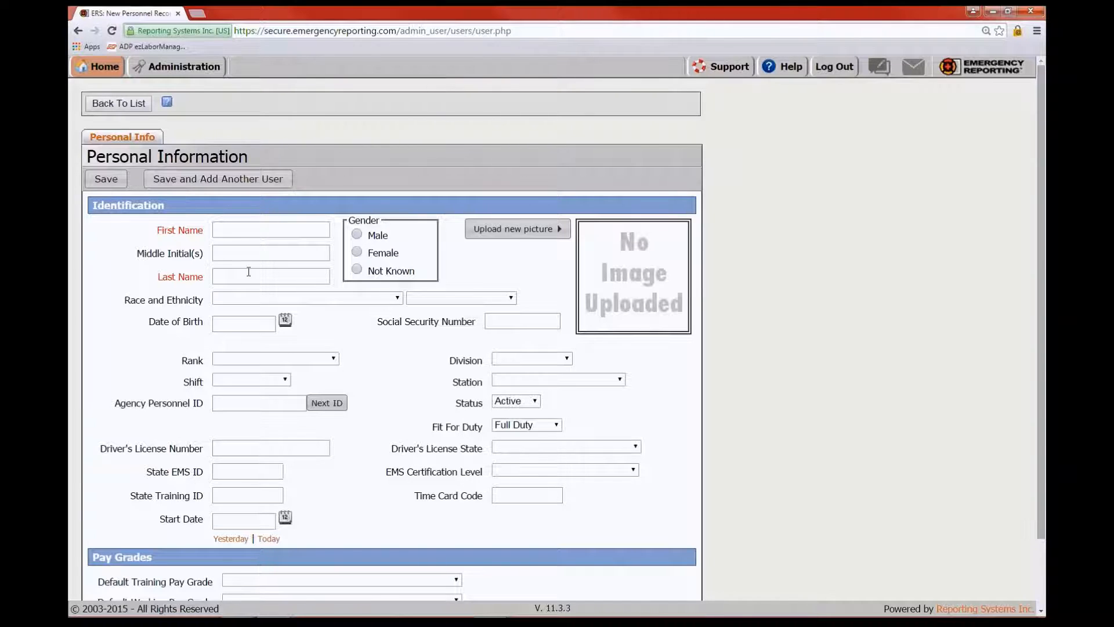
Enter Test99 as the first and last name and save the new person
{"action": "left_click", "coordinate": [231, 230]}
{"action": "type", "text": "T"}
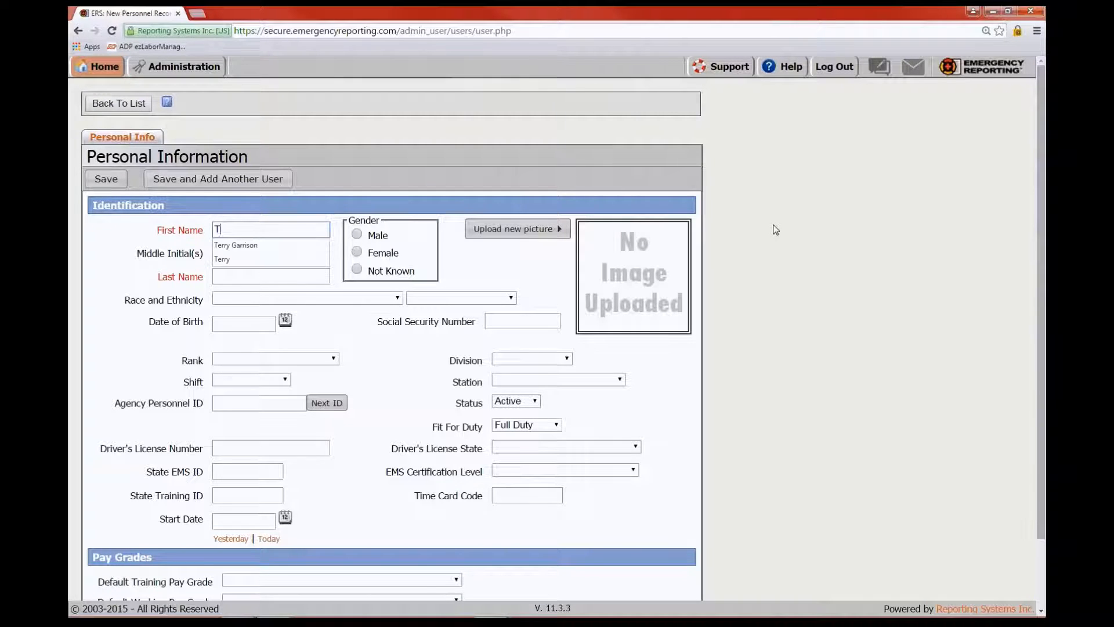
{"action": "type", "text": "est99"}
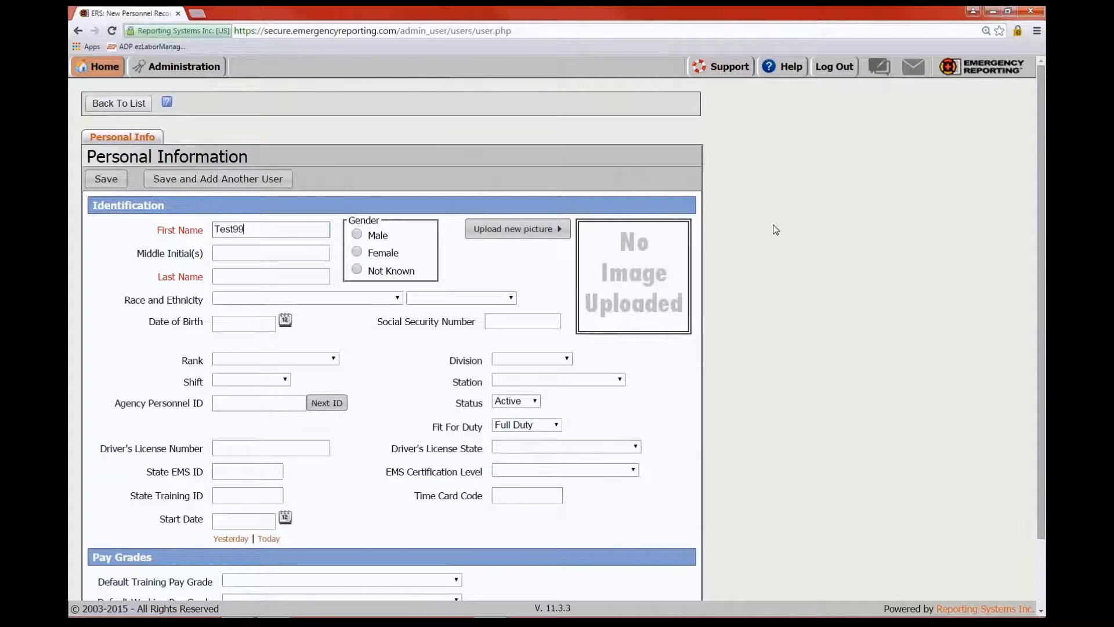
{"action": "left_click", "coordinate": [226, 274]}
{"action": "type", "text": "Test99"}
{"action": "scroll", "coordinate": [439, 543], "scroll_direction": "down", "scroll_amount": 1}
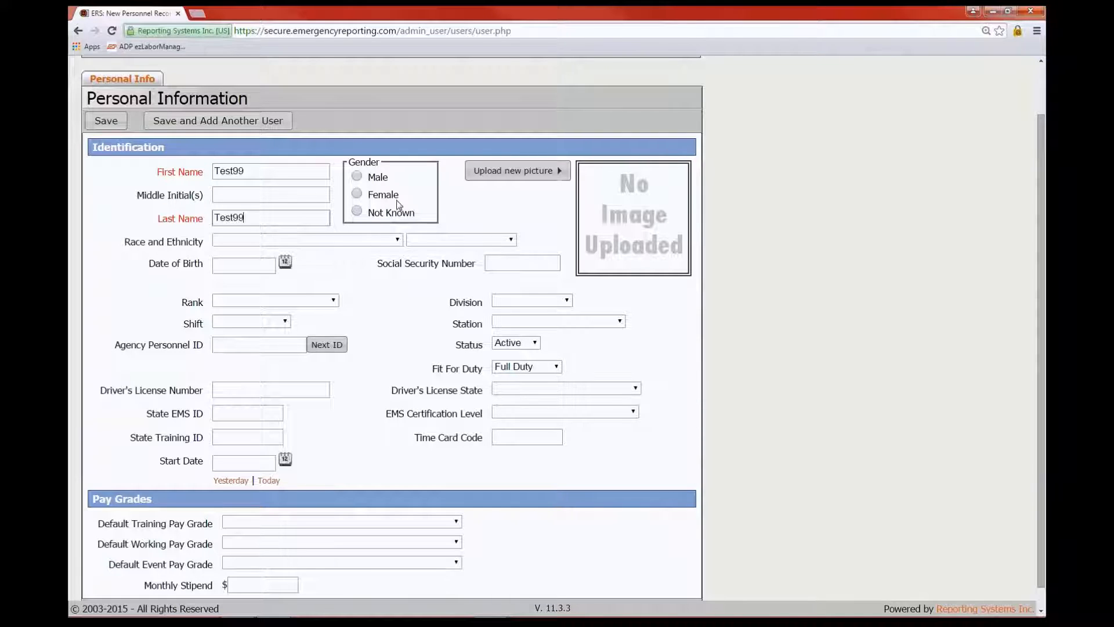
{"action": "scroll", "coordinate": [436, 445], "scroll_direction": "down", "scroll_amount": 1}
{"action": "scroll", "coordinate": [435, 445], "scroll_direction": "up", "scroll_amount": 2}
{"action": "scroll", "coordinate": [435, 445], "scroll_direction": "down", "scroll_amount": 2}
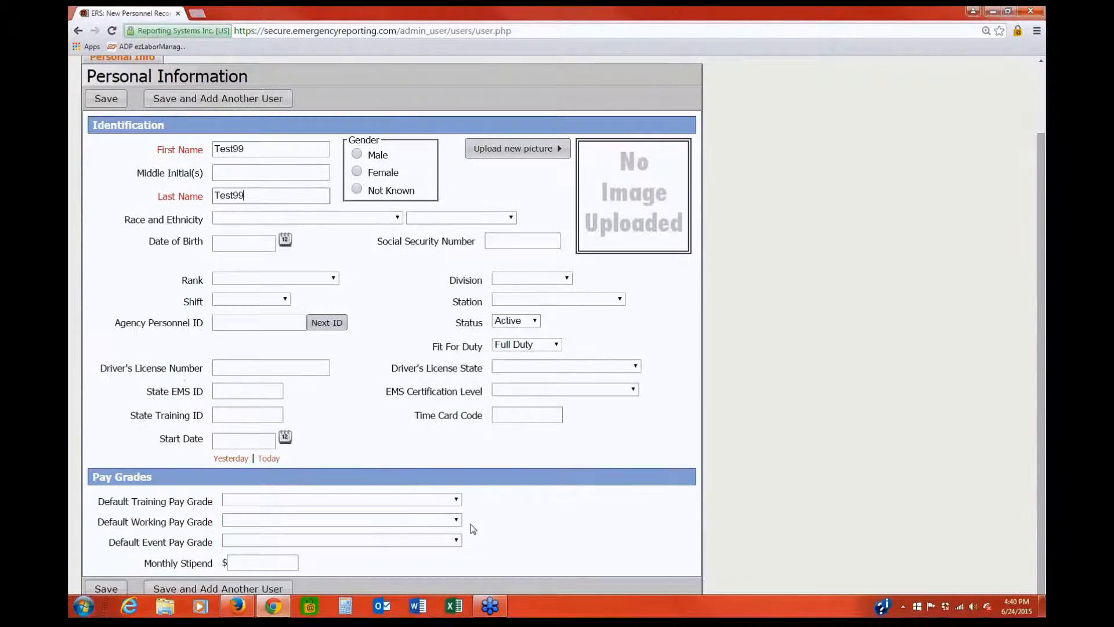
{"action": "scroll", "coordinate": [261, 441], "scroll_direction": "up", "scroll_amount": 2}
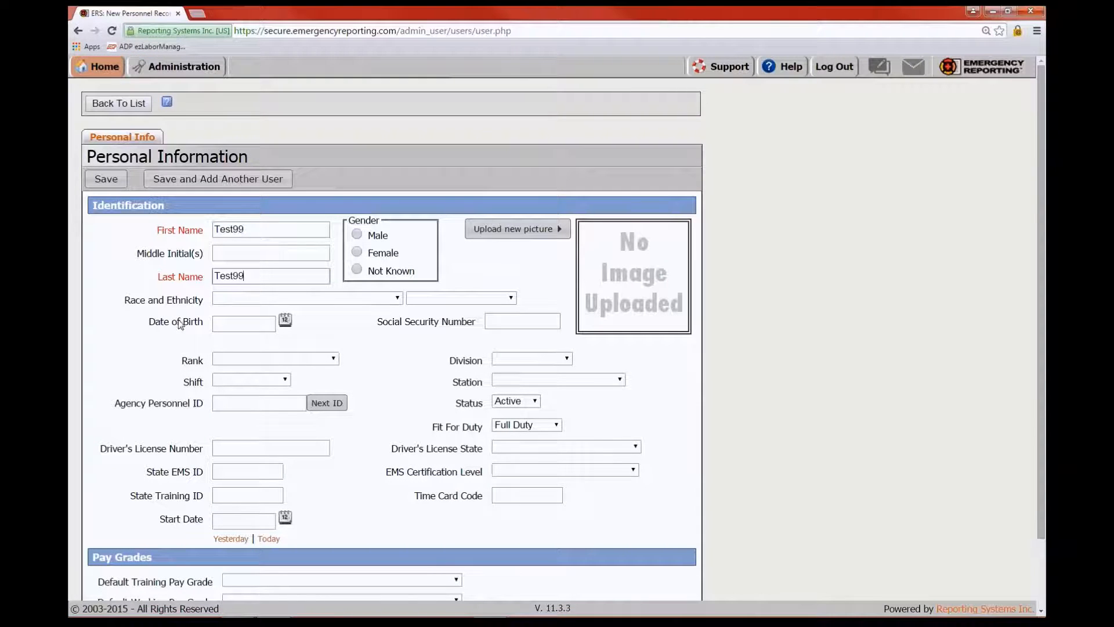
{"action": "left_click", "coordinate": [97, 182]}
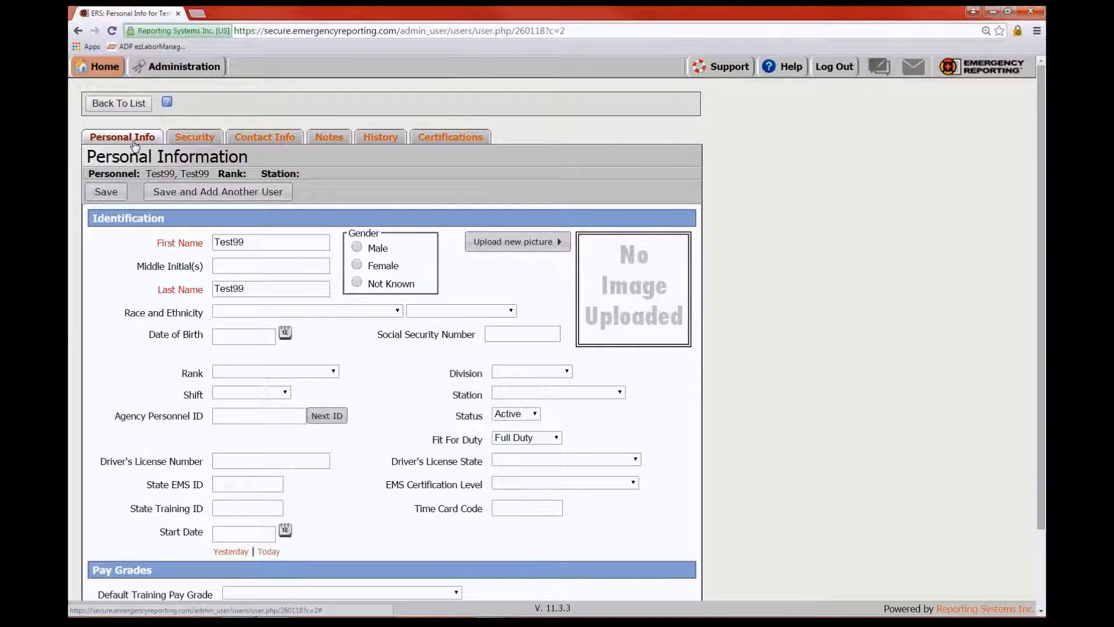
On Test99's Security tab, choose Has access to reveal the login, incident and module access settings
{"action": "left_click", "coordinate": [192, 139]}
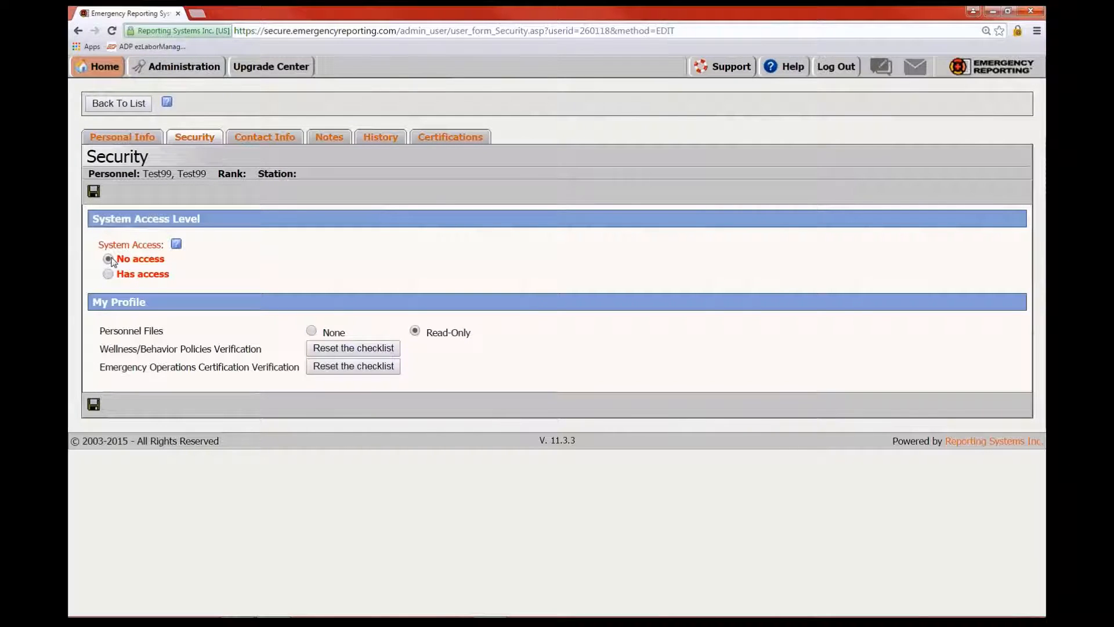
{"action": "left_click", "coordinate": [108, 274]}
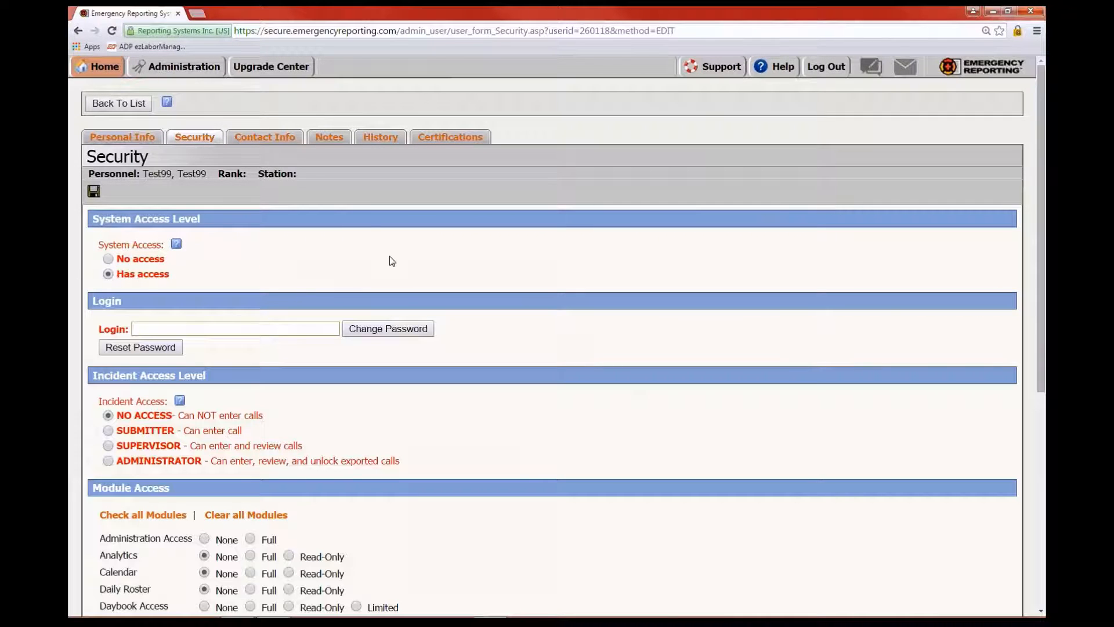
{"action": "scroll", "coordinate": [407, 270], "scroll_direction": "down", "scroll_amount": 2}
{"action": "scroll", "coordinate": [609, 267], "scroll_direction": "up", "scroll_amount": 1}
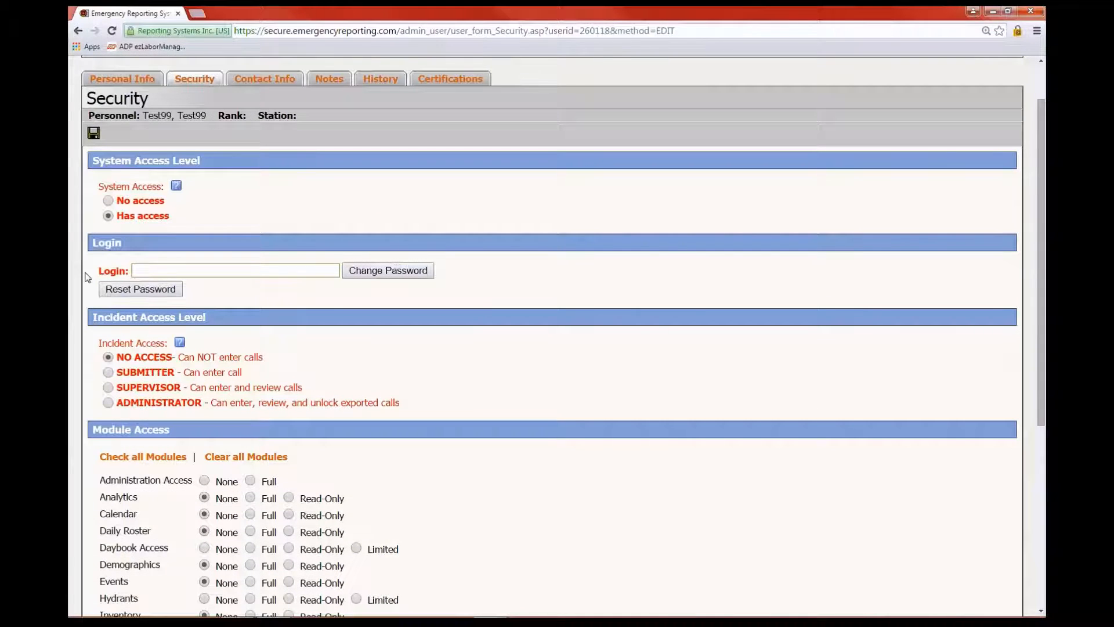
Focus Test99's Login field and bring up the Change Password dialog
{"action": "left_click", "coordinate": [142, 271]}
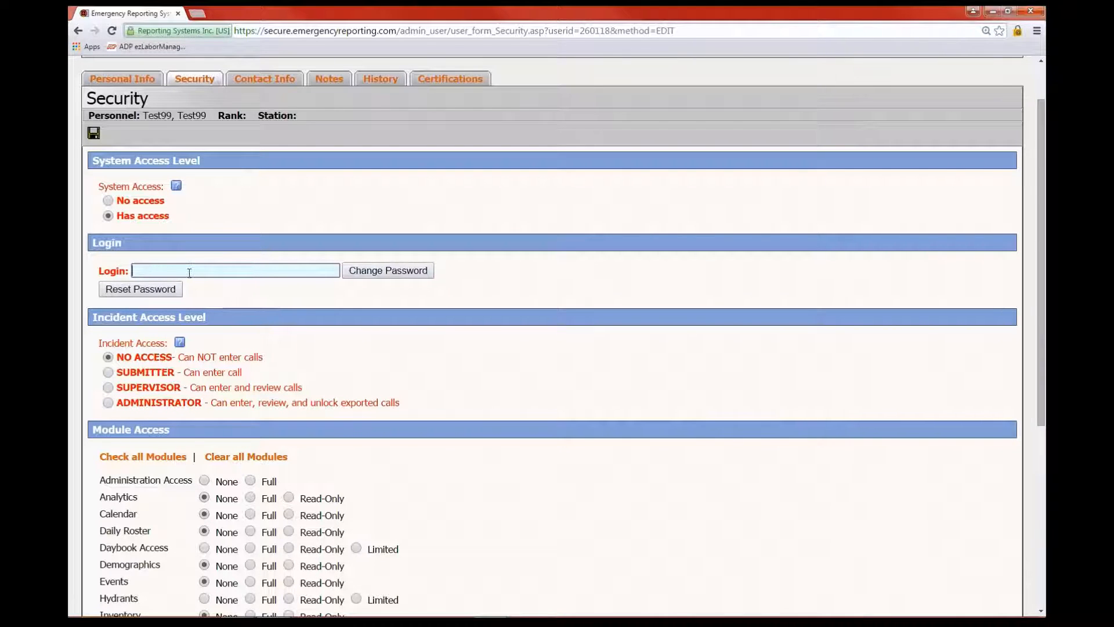
{"action": "left_click", "coordinate": [390, 272]}
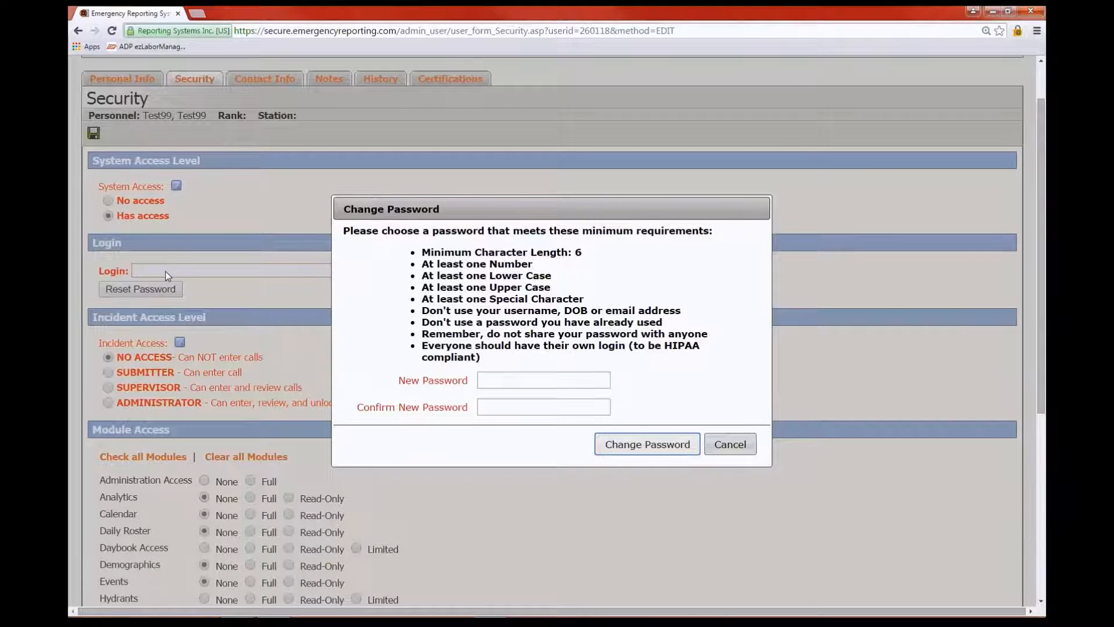
Cancel the Change Password dialog, then start a Reset Password and cancel its confirmation
{"action": "left_click", "coordinate": [733, 446]}
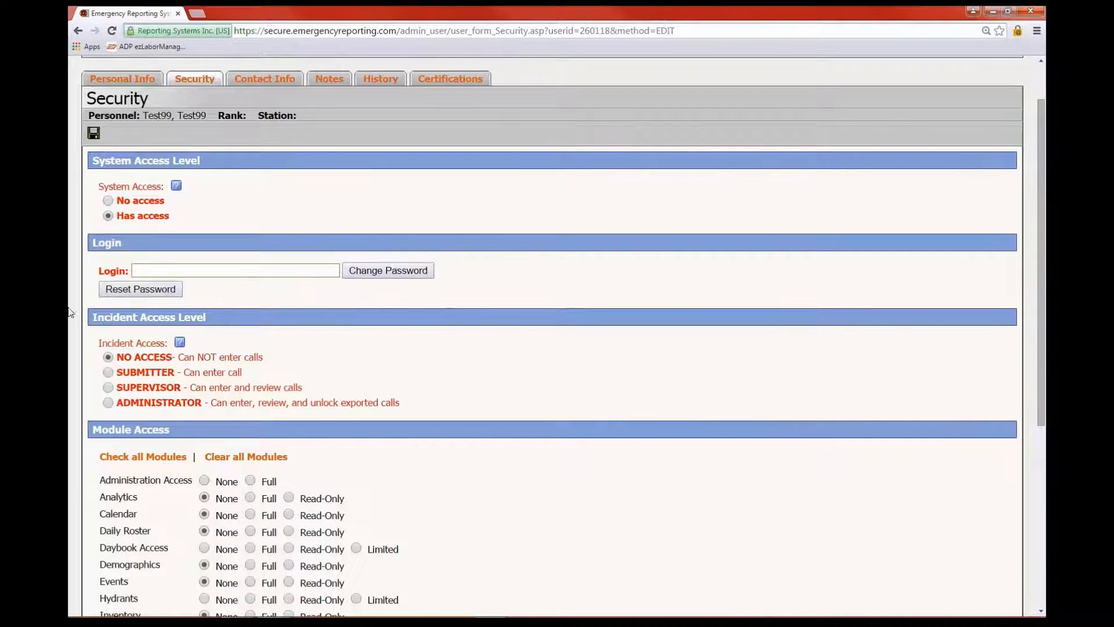
{"action": "left_click", "coordinate": [141, 291]}
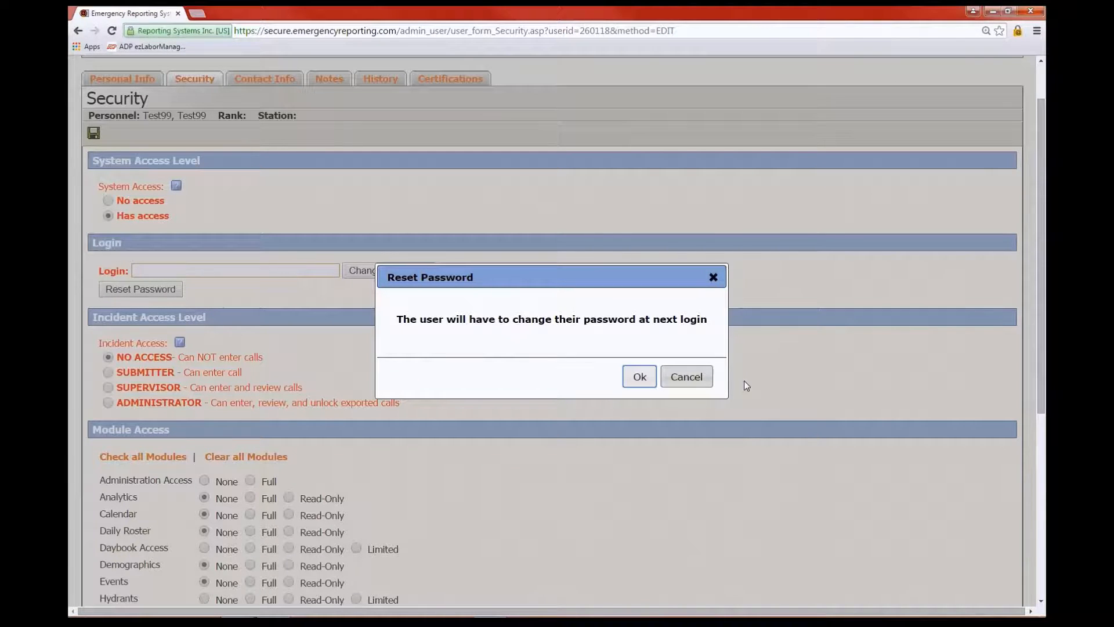
{"action": "left_click", "coordinate": [703, 378]}
{"action": "scroll", "coordinate": [668, 306], "scroll_direction": "down", "scroll_amount": 2}
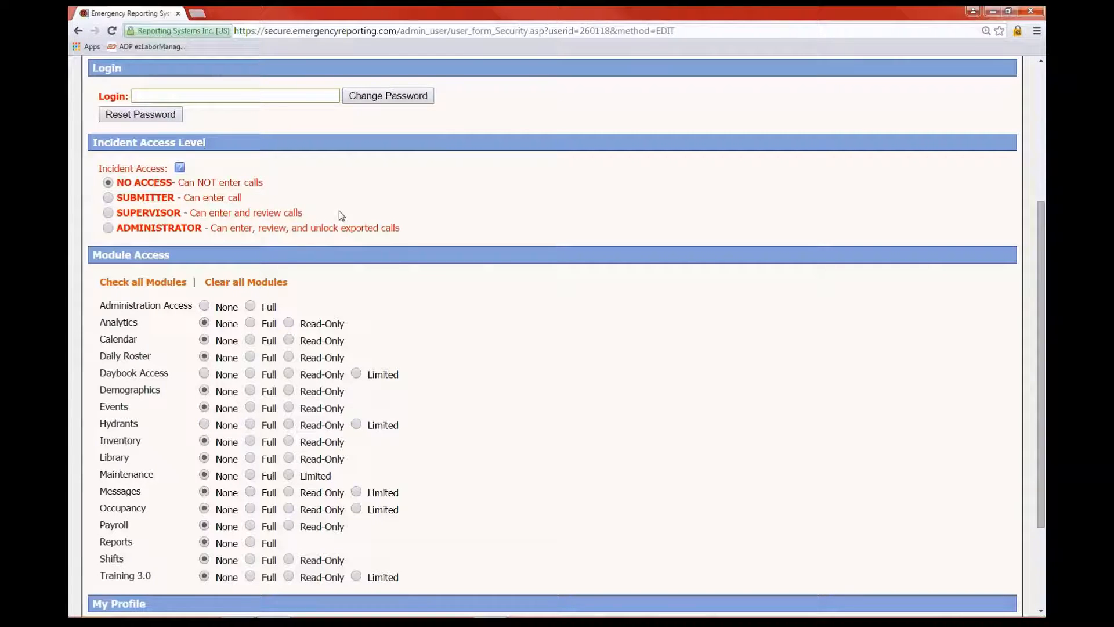
{"action": "scroll", "coordinate": [348, 212], "scroll_direction": "down", "scroll_amount": 1}
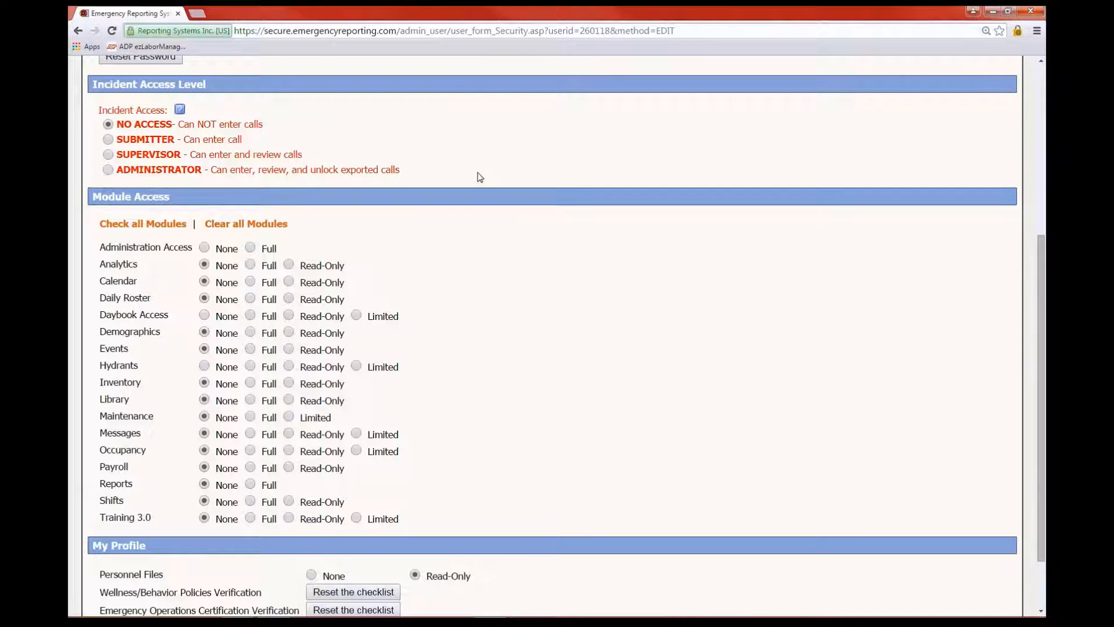
{"action": "scroll", "coordinate": [579, 416], "scroll_direction": "down", "scroll_amount": 1}
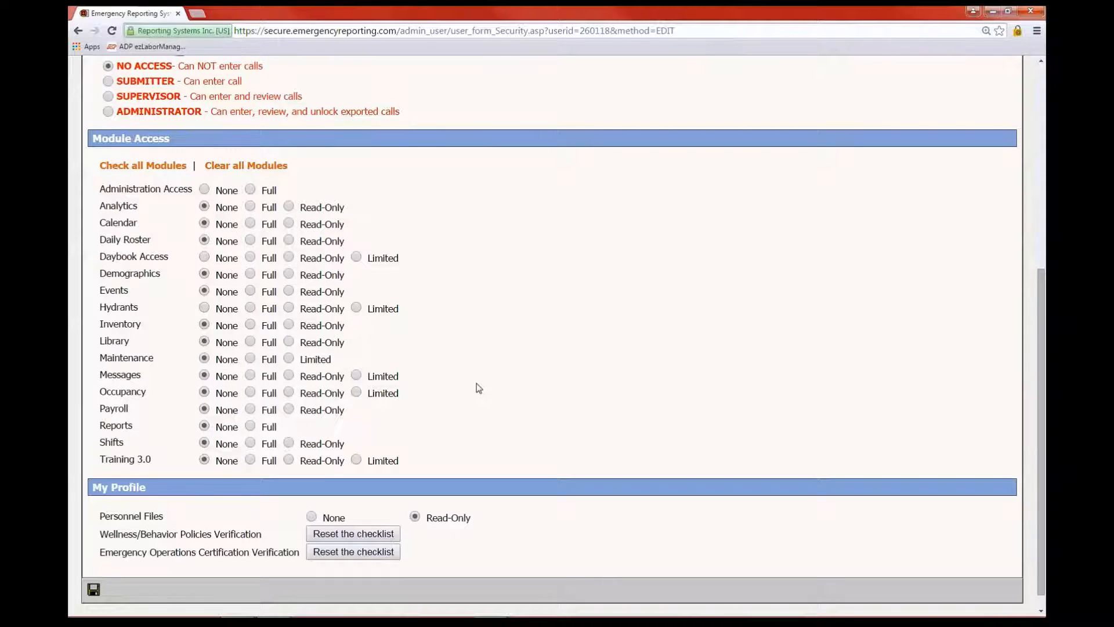
{"action": "scroll", "coordinate": [478, 387], "scroll_direction": "down", "scroll_amount": 1}
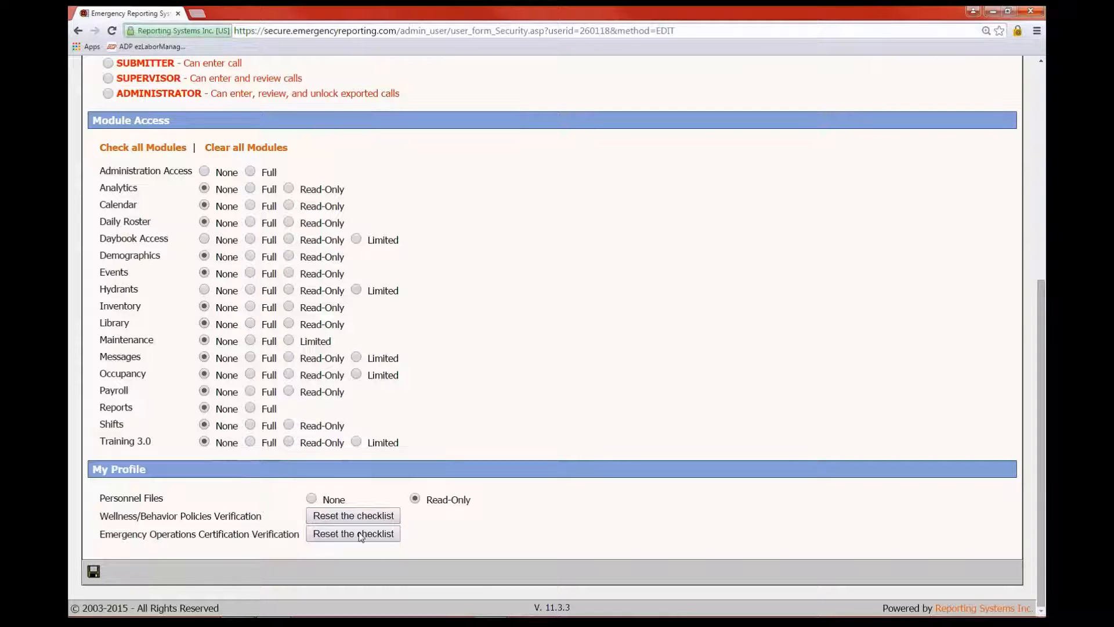
{"action": "scroll", "coordinate": [559, 511], "scroll_direction": "up", "scroll_amount": 3}
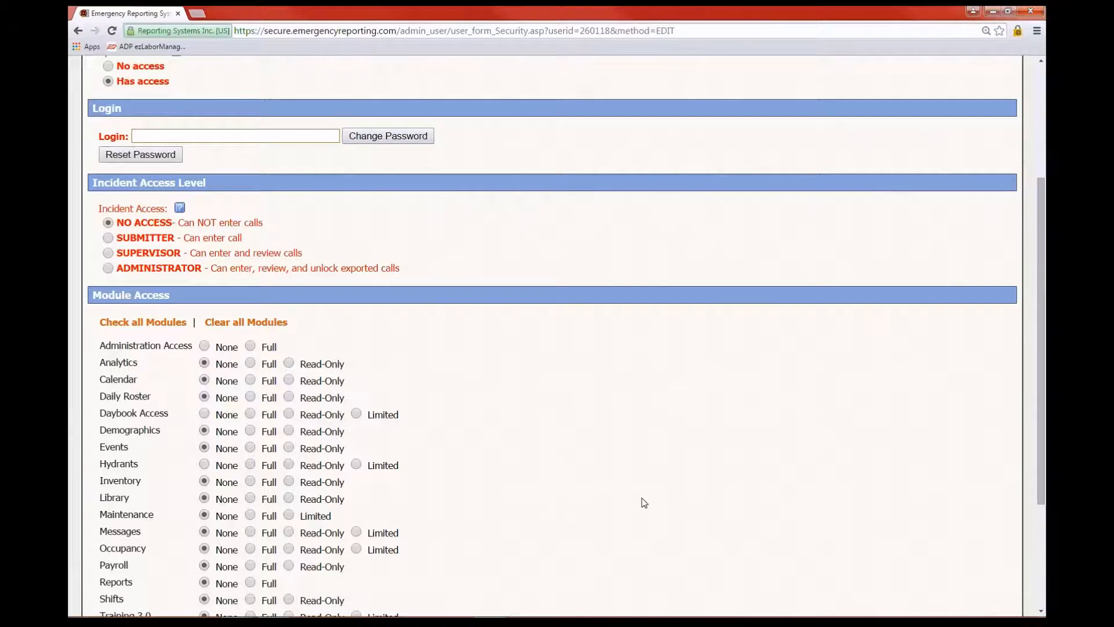
{"action": "scroll", "coordinate": [643, 501], "scroll_direction": "down", "scroll_amount": 3}
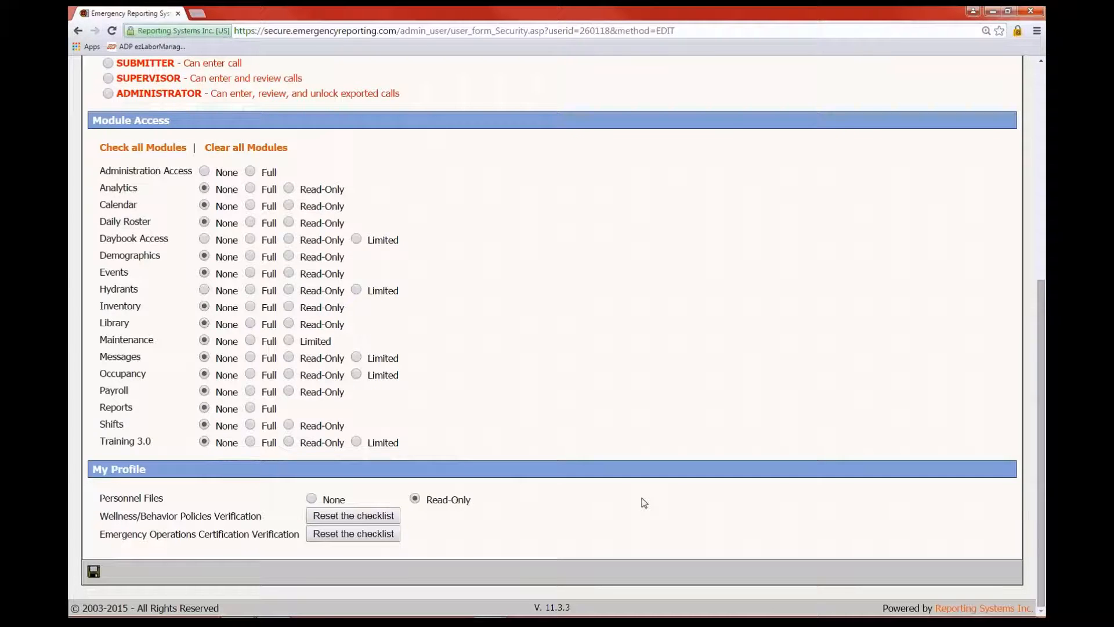
{"action": "scroll", "coordinate": [644, 502], "scroll_direction": "up", "scroll_amount": 5}
{"action": "scroll", "coordinate": [610, 453], "scroll_direction": "up", "scroll_amount": 1}
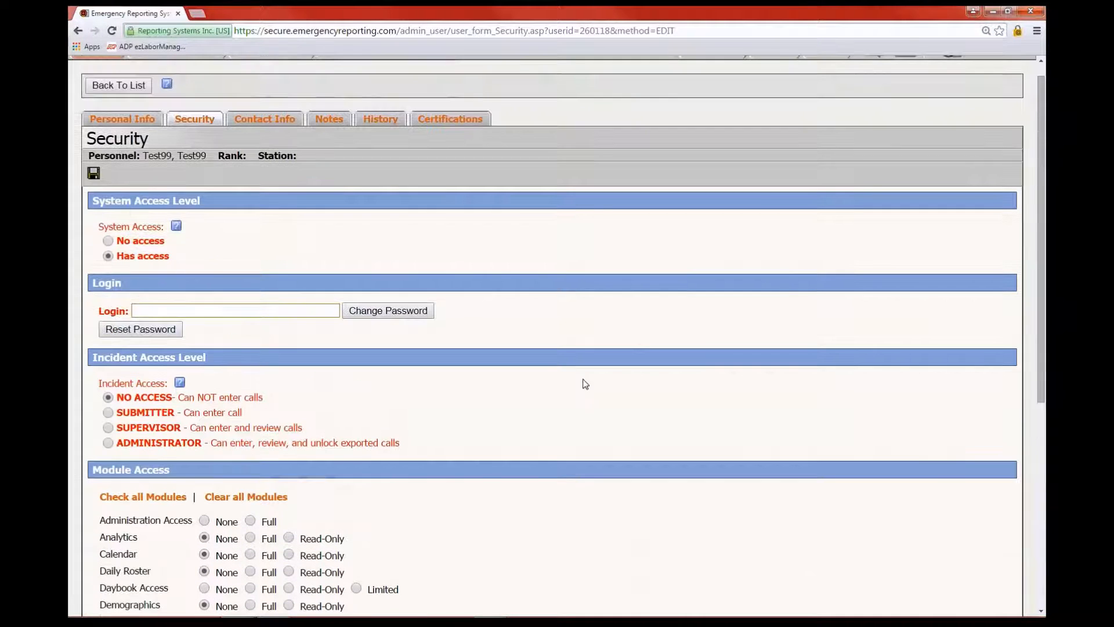
Go to Test99's Contact Info page, dismissing the required-login alert with OK
{"action": "scroll", "coordinate": [552, 216], "scroll_direction": "down", "scroll_amount": 1}
{"action": "scroll", "coordinate": [551, 216], "scroll_direction": "up", "scroll_amount": 1}
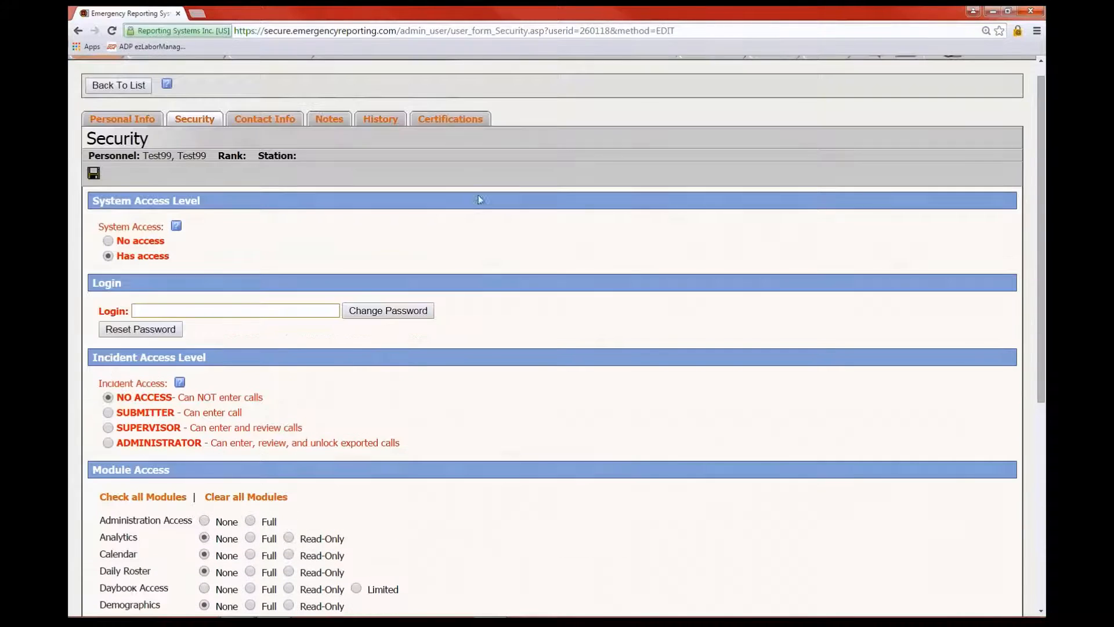
{"action": "left_click", "coordinate": [263, 119]}
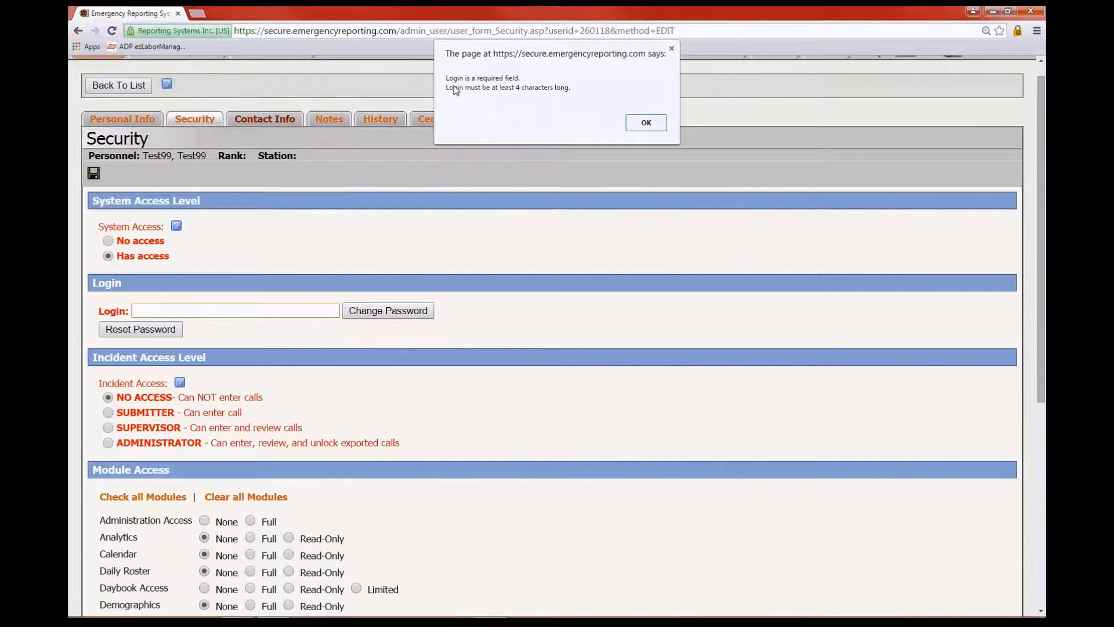
{"action": "left_click", "coordinate": [645, 123]}
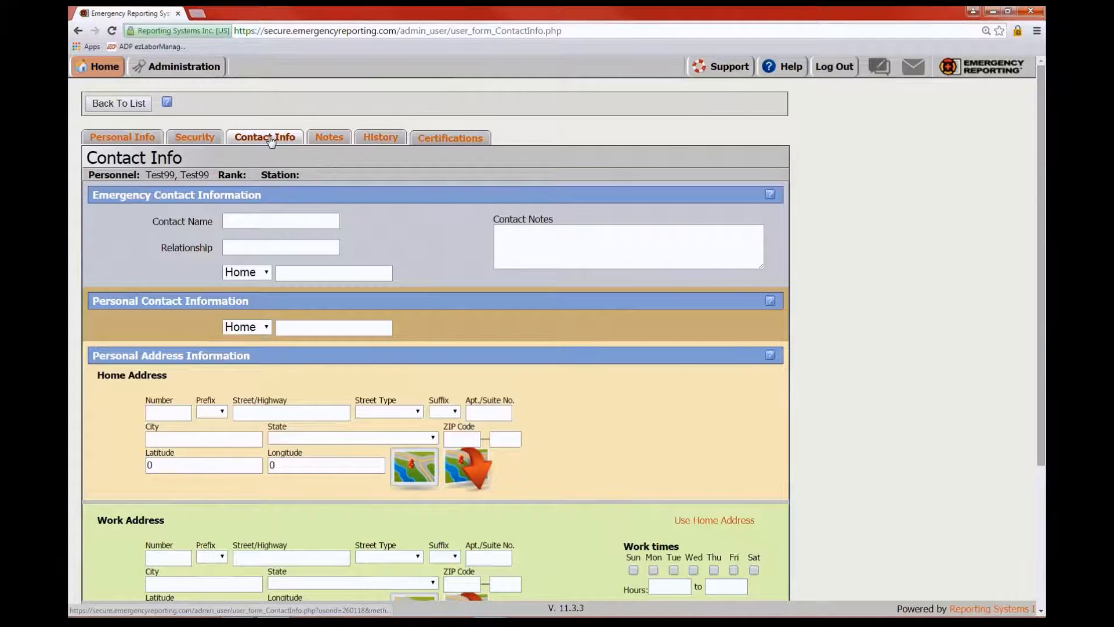
Change the Personal Contact Information type from Home to Email
{"action": "scroll", "coordinate": [423, 245], "scroll_direction": "down", "scroll_amount": 2}
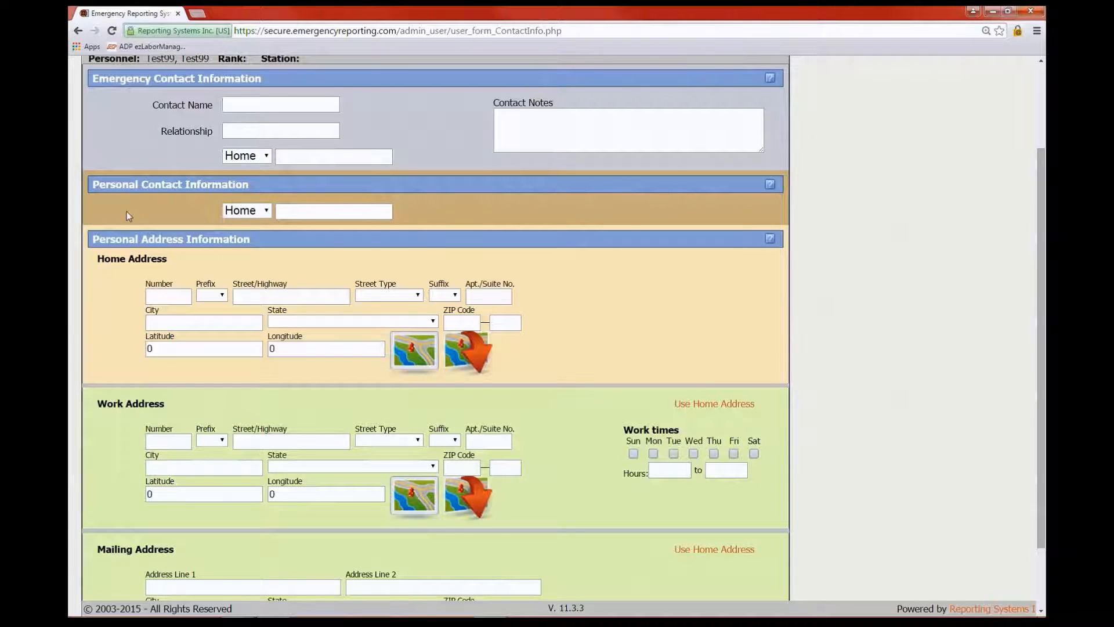
{"action": "scroll", "coordinate": [589, 410], "scroll_direction": "down", "scroll_amount": 2}
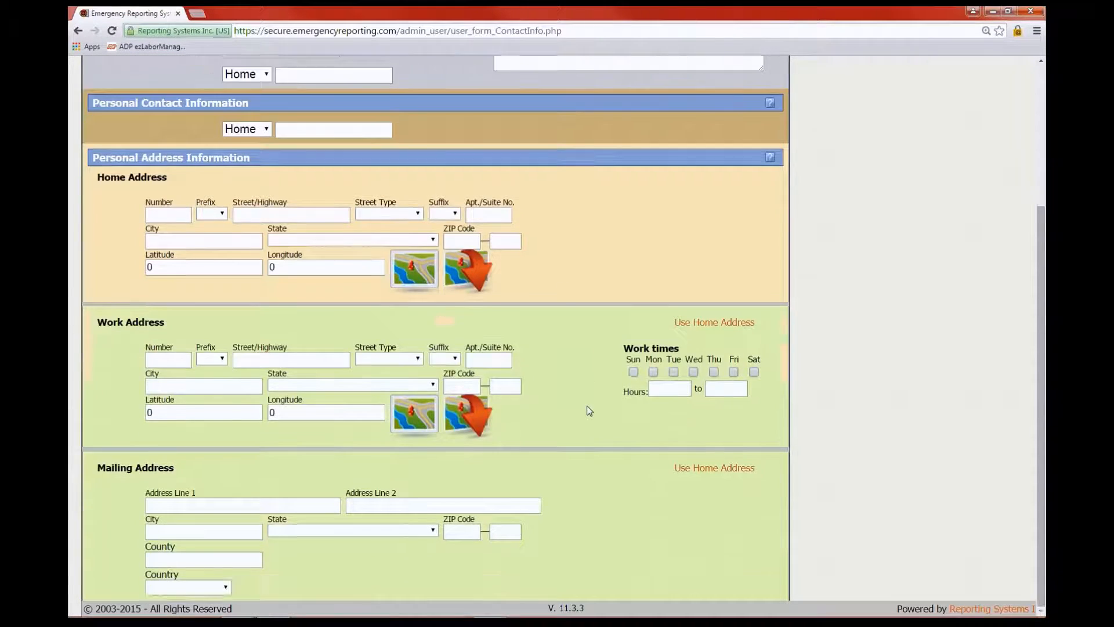
{"action": "scroll", "coordinate": [303, 294], "scroll_direction": "up", "scroll_amount": 2}
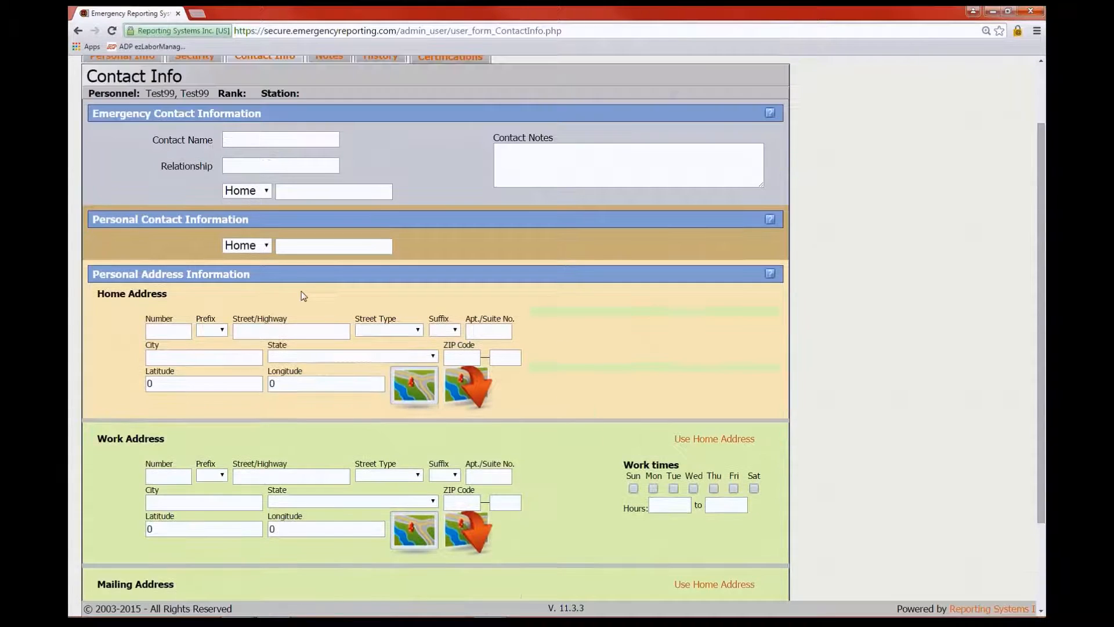
{"action": "left_click", "coordinate": [267, 247]}
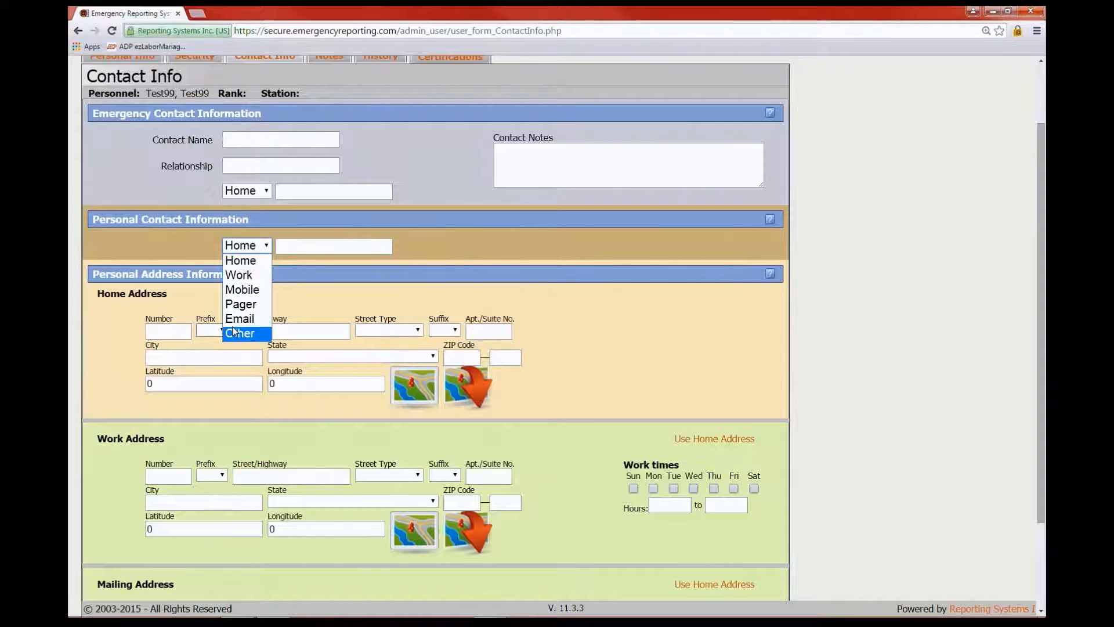
{"action": "left_click", "coordinate": [247, 319]}
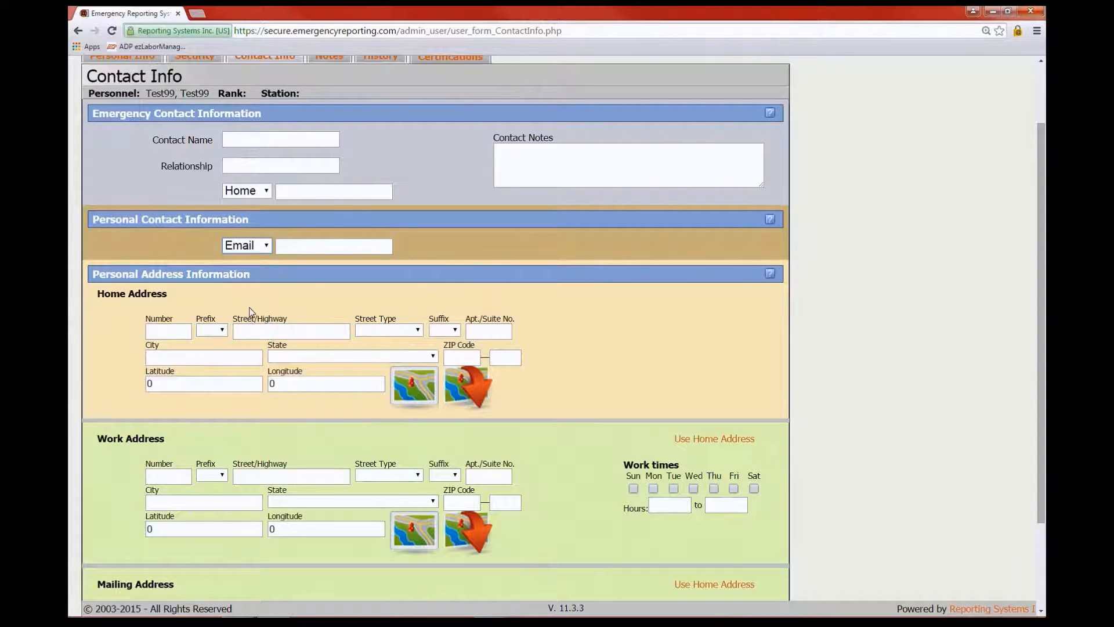
{"action": "left_click", "coordinate": [268, 246]}
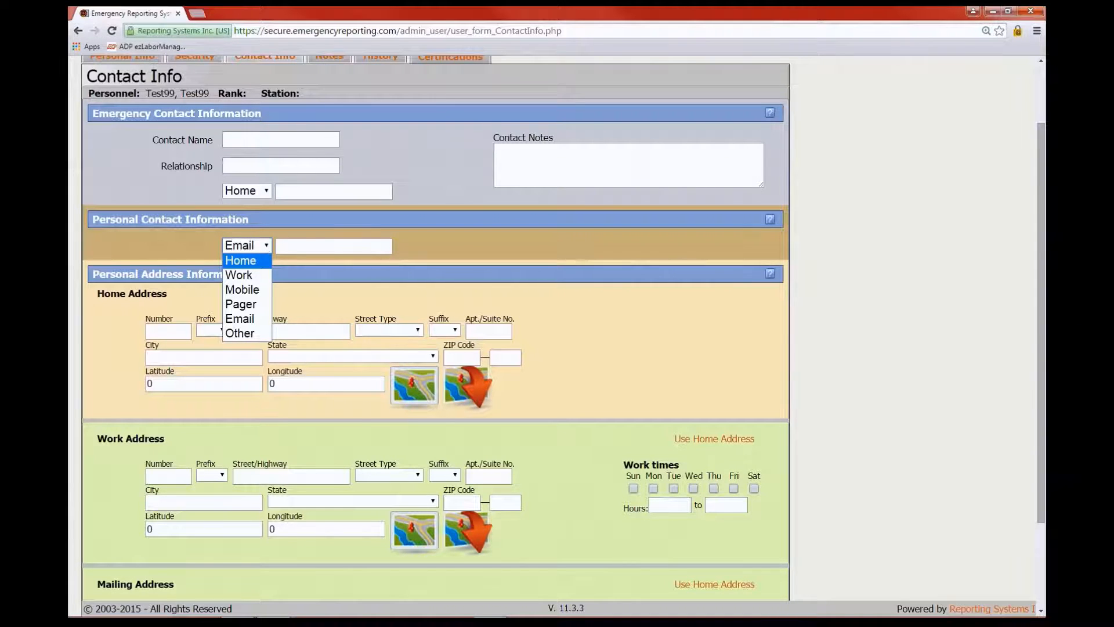
{"action": "scroll", "coordinate": [446, 253], "scroll_direction": "up", "scroll_amount": 1}
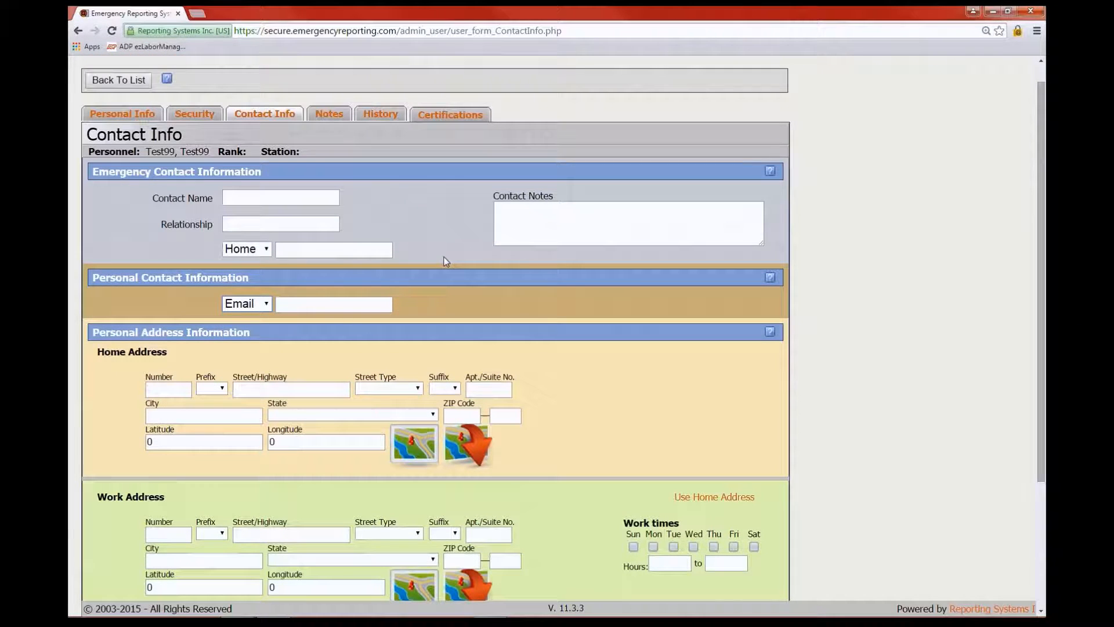
Open Test99's Notes page to view its General, Awards and Disciplines sections
{"action": "left_click", "coordinate": [328, 115]}
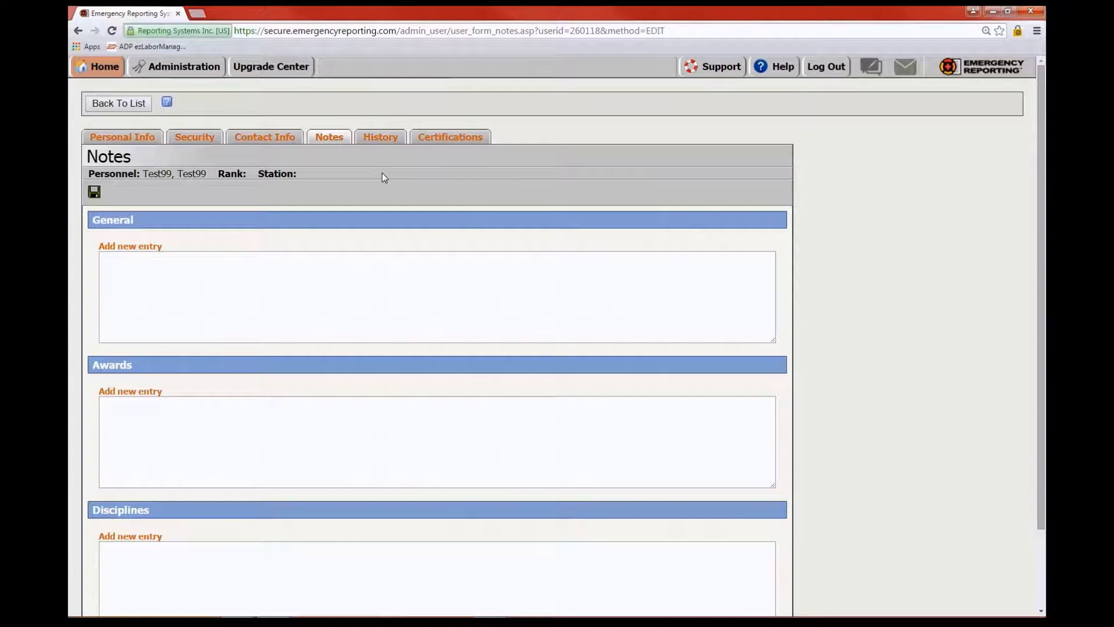
{"action": "scroll", "coordinate": [407, 315], "scroll_direction": "down", "scroll_amount": 2}
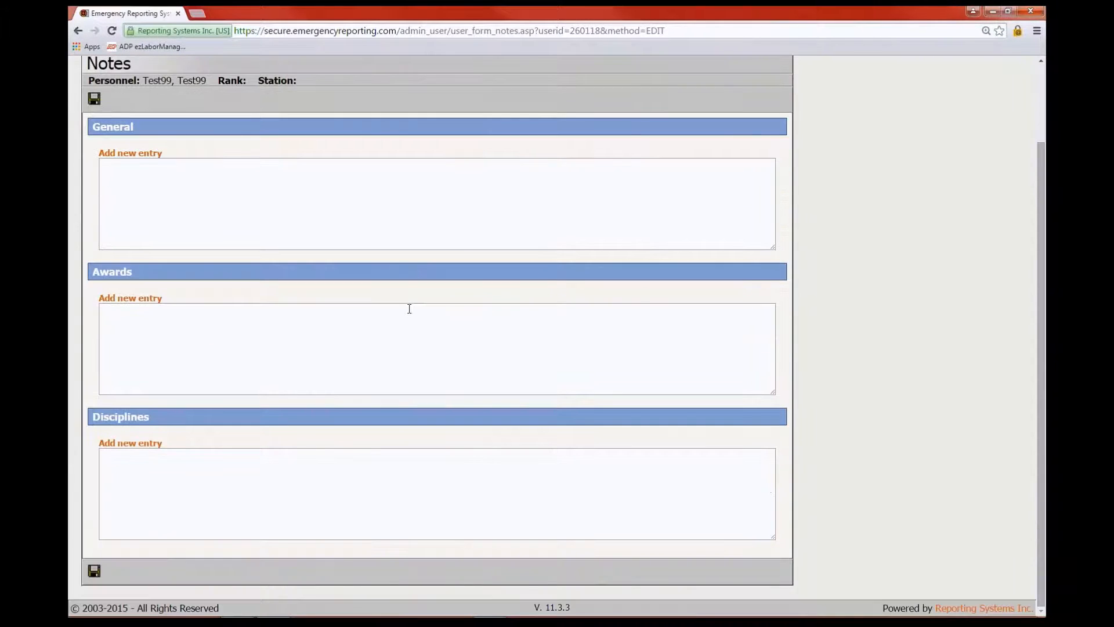
{"action": "scroll", "coordinate": [386, 301], "scroll_direction": "up", "scroll_amount": 1}
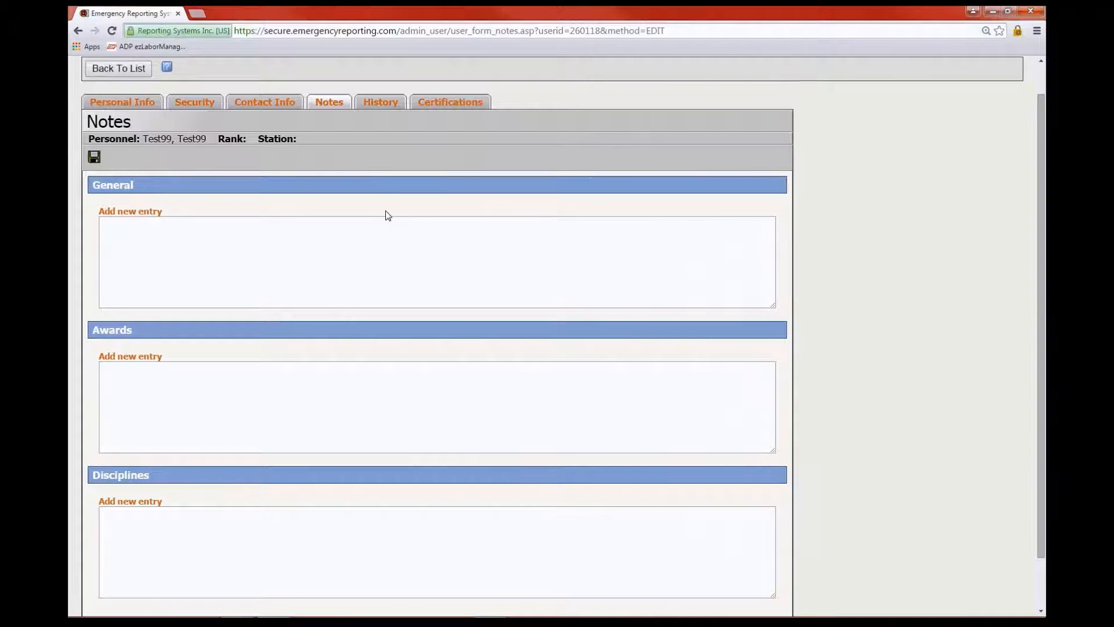
{"action": "scroll", "coordinate": [411, 247], "scroll_direction": "down", "scroll_amount": 1}
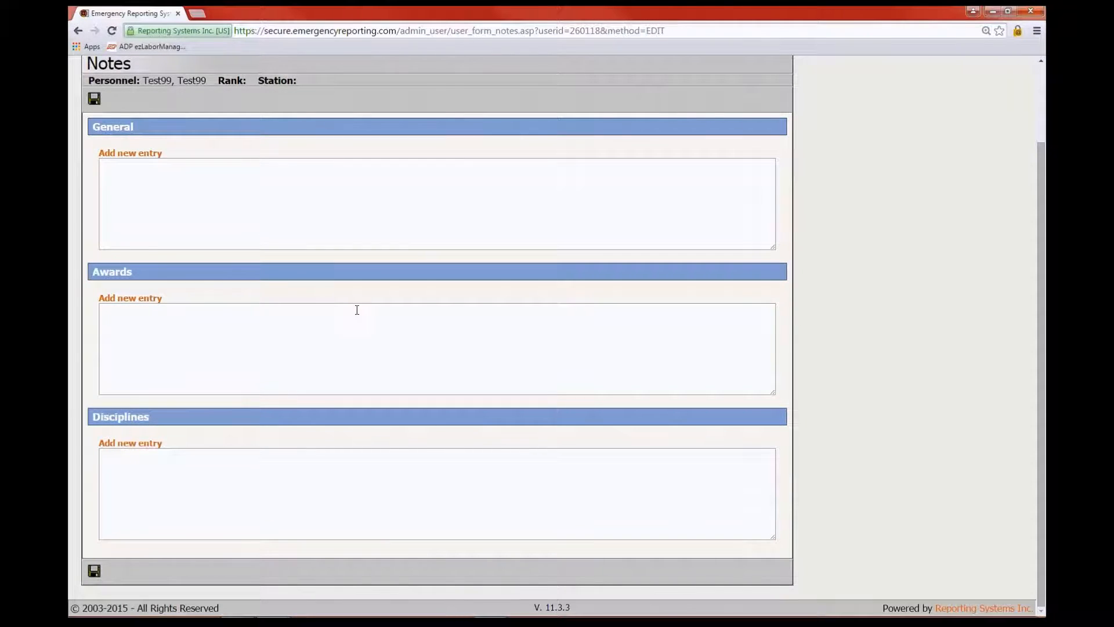
{"action": "scroll", "coordinate": [357, 310], "scroll_direction": "up", "scroll_amount": 1}
{"action": "scroll", "coordinate": [355, 312], "scroll_direction": "down", "scroll_amount": 1}
Add a new Disciplines entry, then delete its stamped text so the box stays empty
{"action": "left_click", "coordinate": [143, 444]}
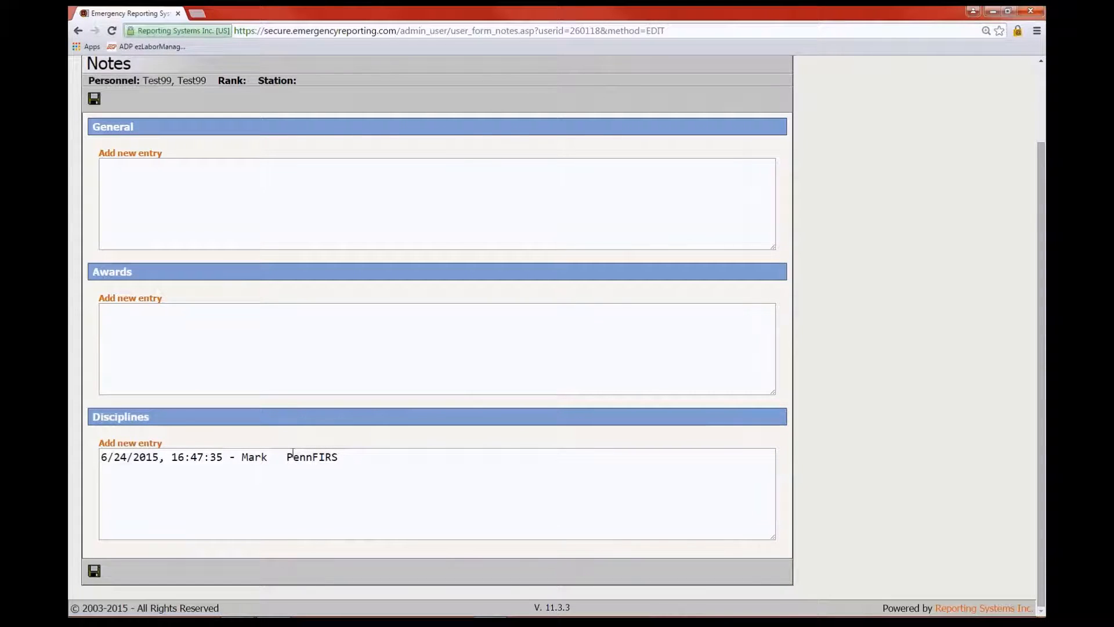
{"action": "left_click_drag", "start_coordinate": [350, 457], "coordinate": [80, 453]}
{"action": "key", "text": "BackSpace"}
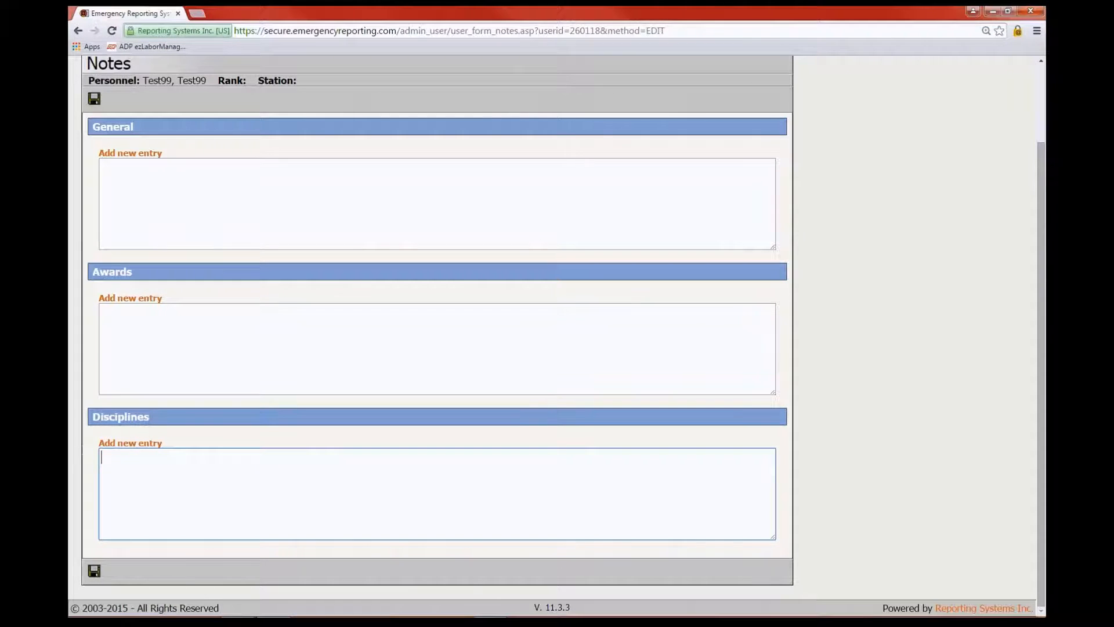
{"action": "scroll", "coordinate": [467, 260], "scroll_direction": "up", "scroll_amount": 3}
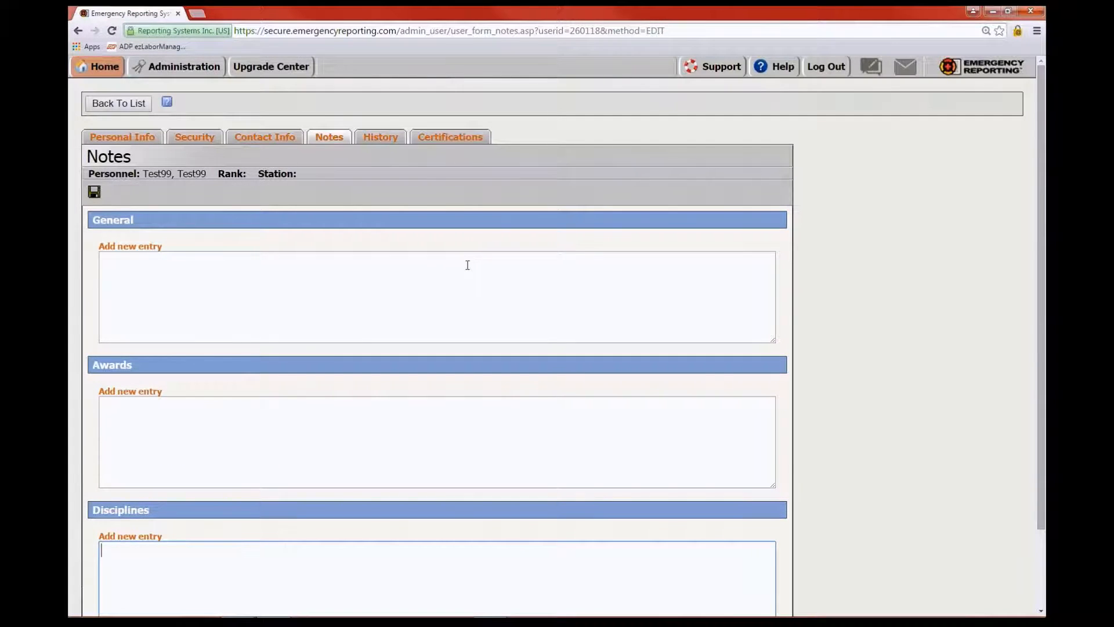
{"action": "scroll", "coordinate": [454, 310], "scroll_direction": "down", "scroll_amount": 1}
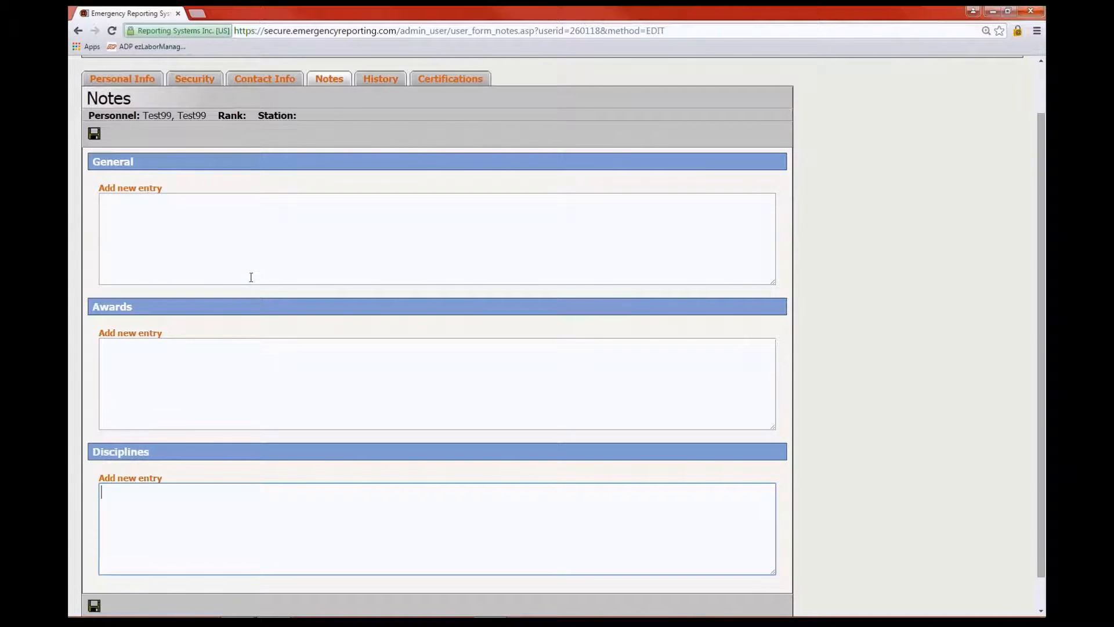
Visit the History page and add an employment row, then open the Certifications page instead
{"action": "left_click", "coordinate": [379, 80]}
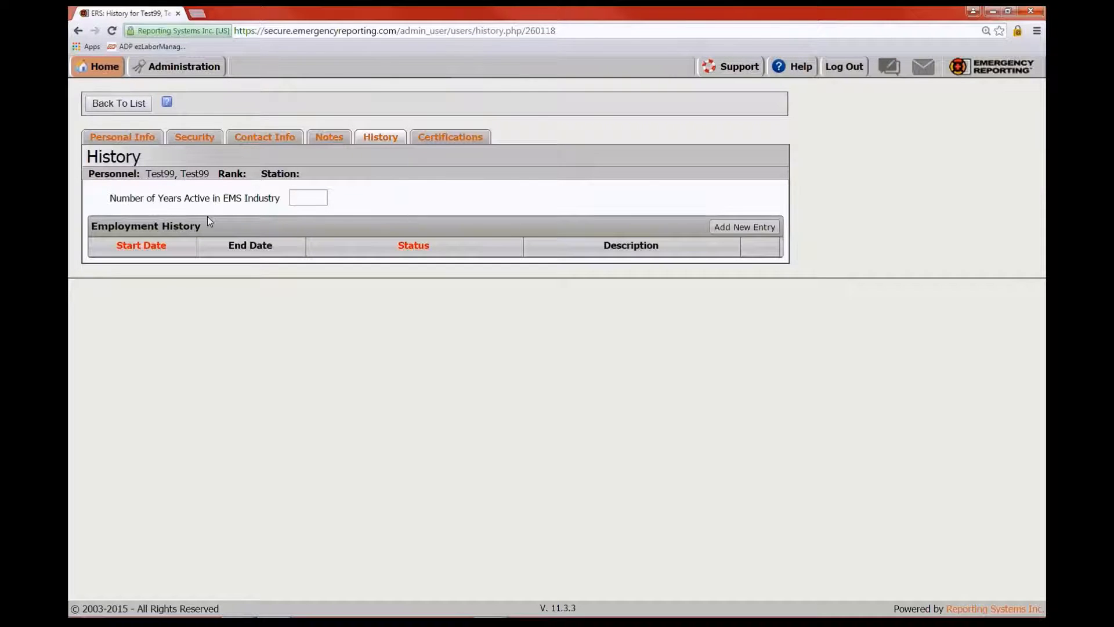
{"action": "left_click", "coordinate": [745, 227]}
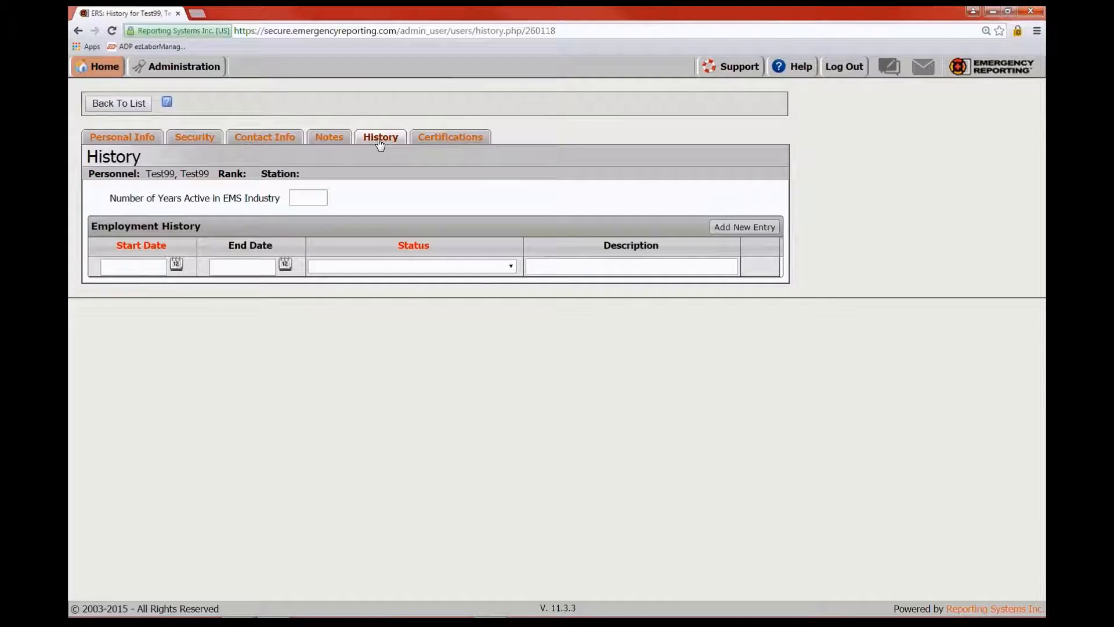
{"action": "left_click", "coordinate": [452, 137]}
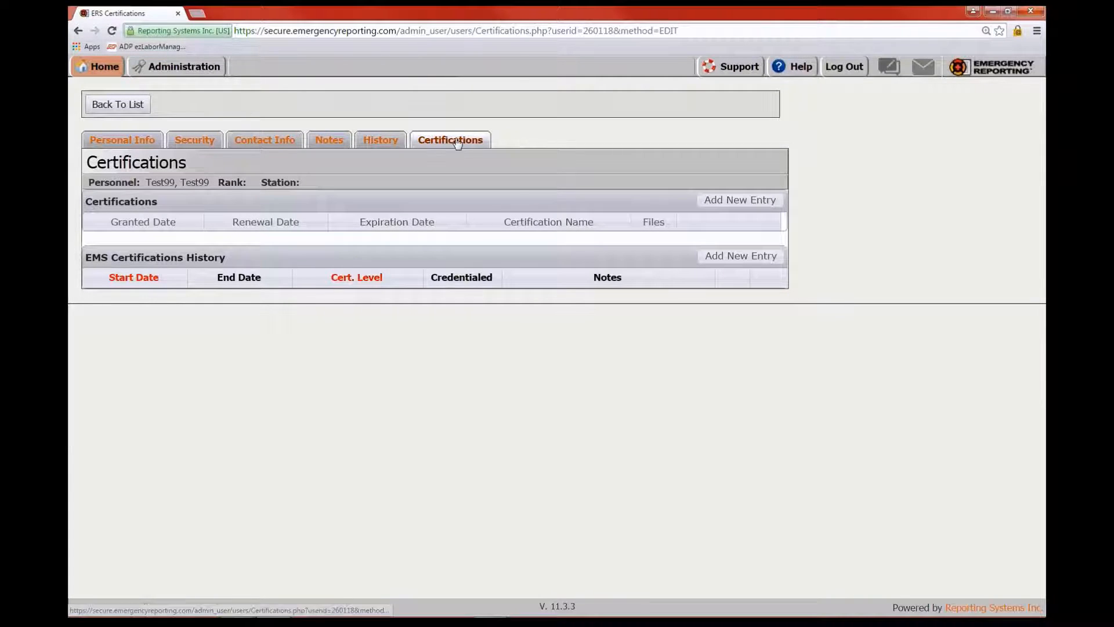
{"action": "left_click", "coordinate": [748, 200]}
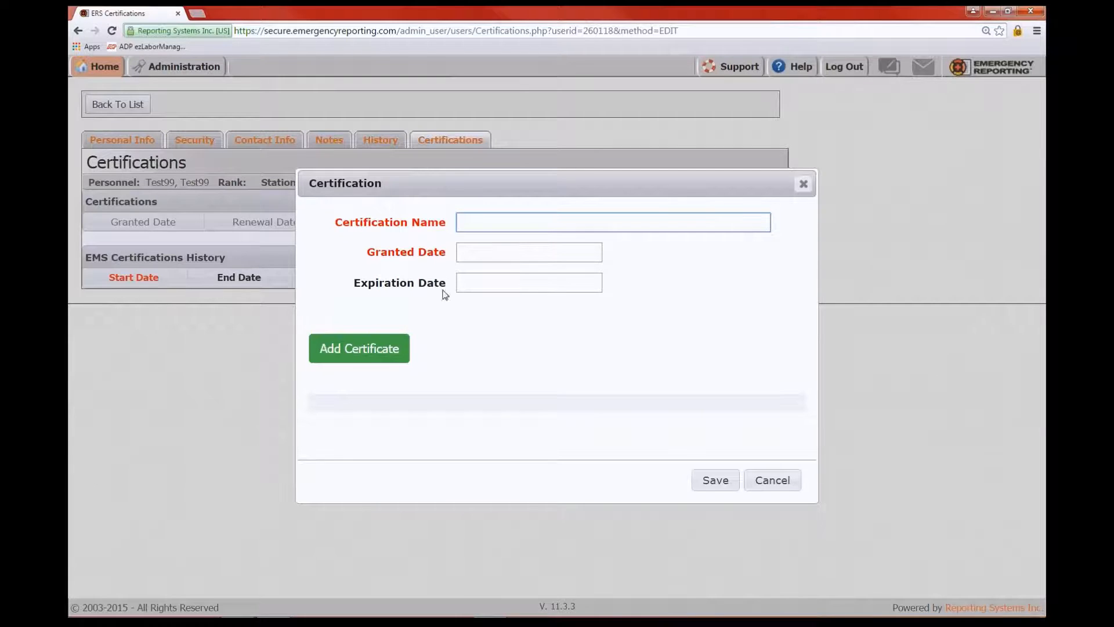
{"action": "left_click", "coordinate": [363, 348]}
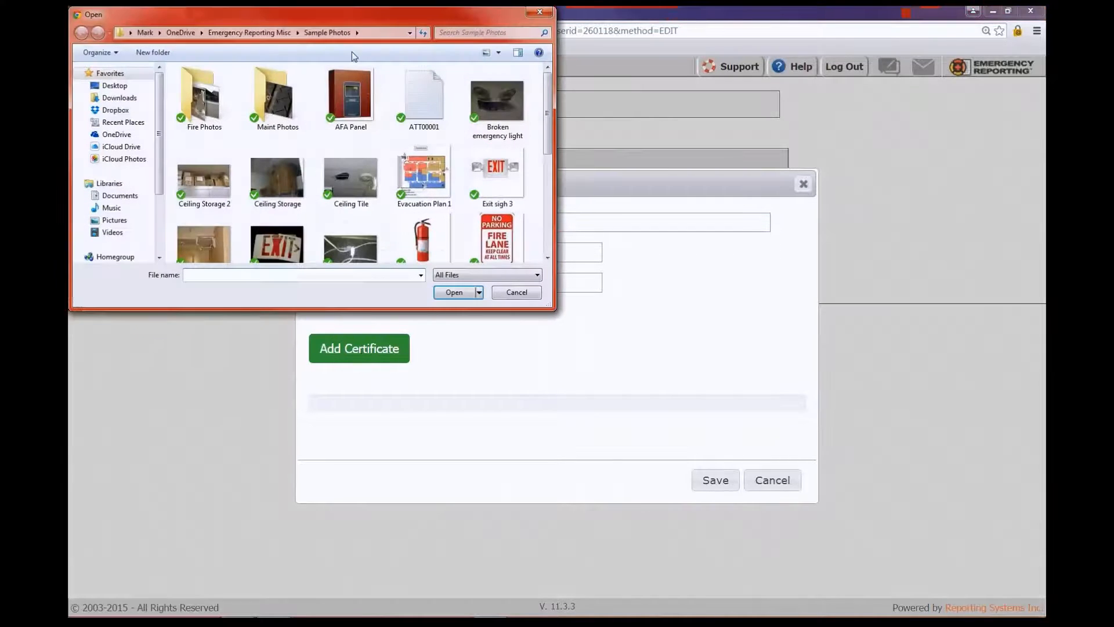
{"action": "left_click", "coordinate": [516, 292]}
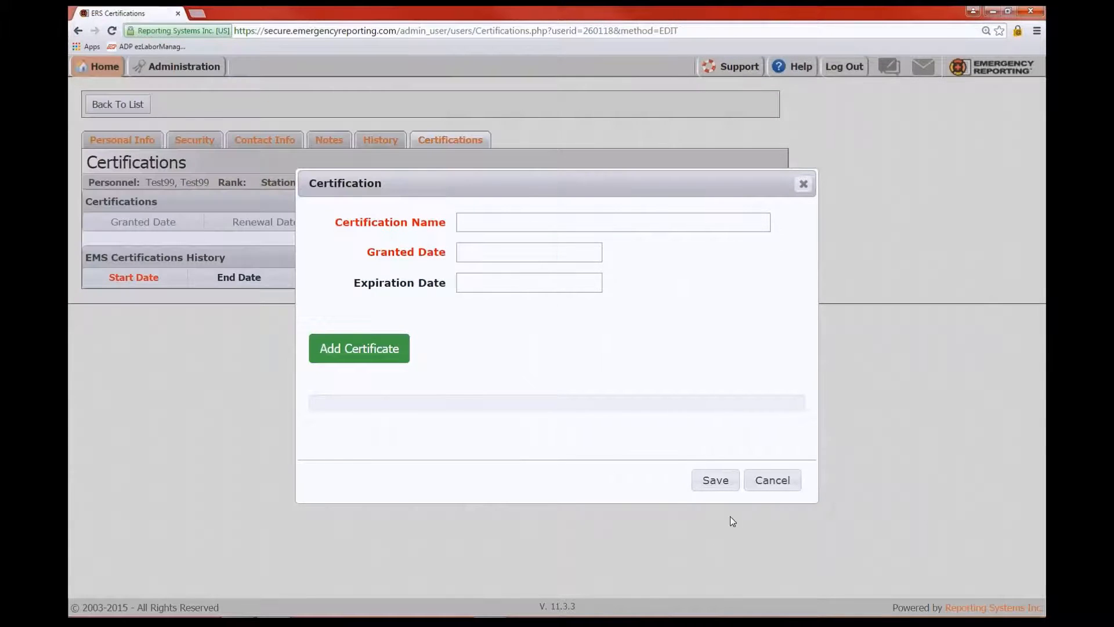
{"action": "left_click", "coordinate": [773, 480]}
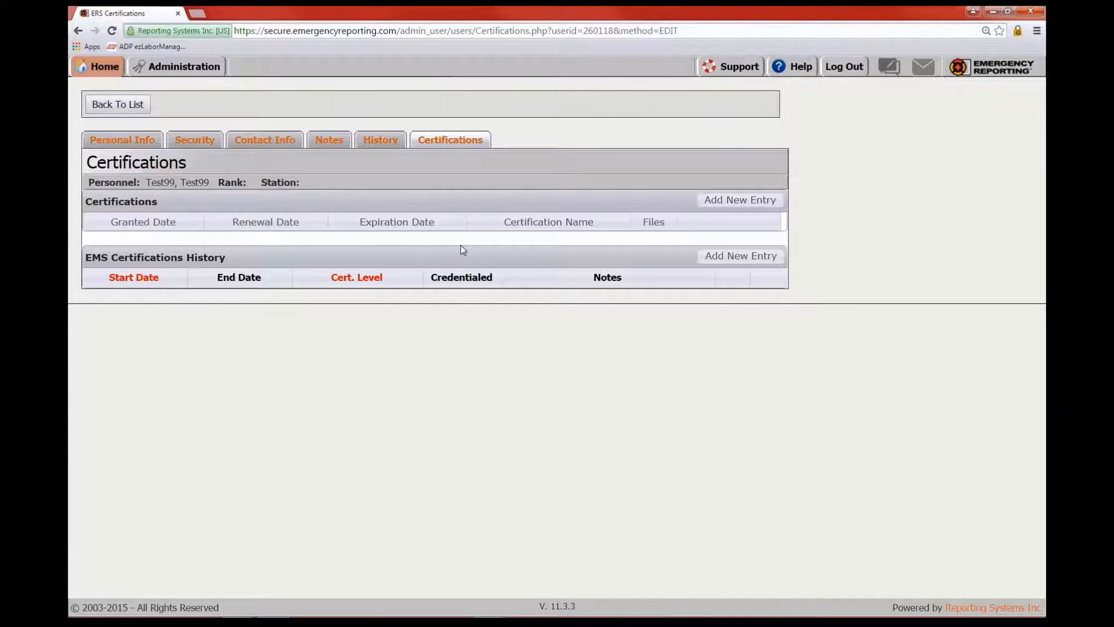
Open My Profile and view its Personal Info and Contact Info pages
{"action": "mouse_move", "coordinate": [99, 66]}
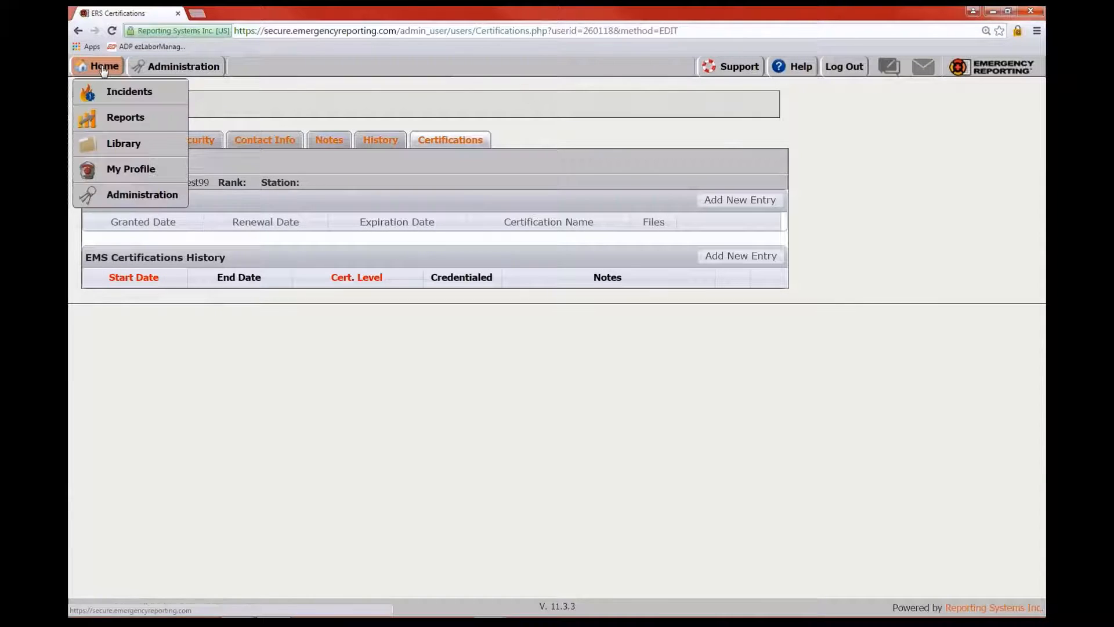
{"action": "left_click", "coordinate": [129, 173]}
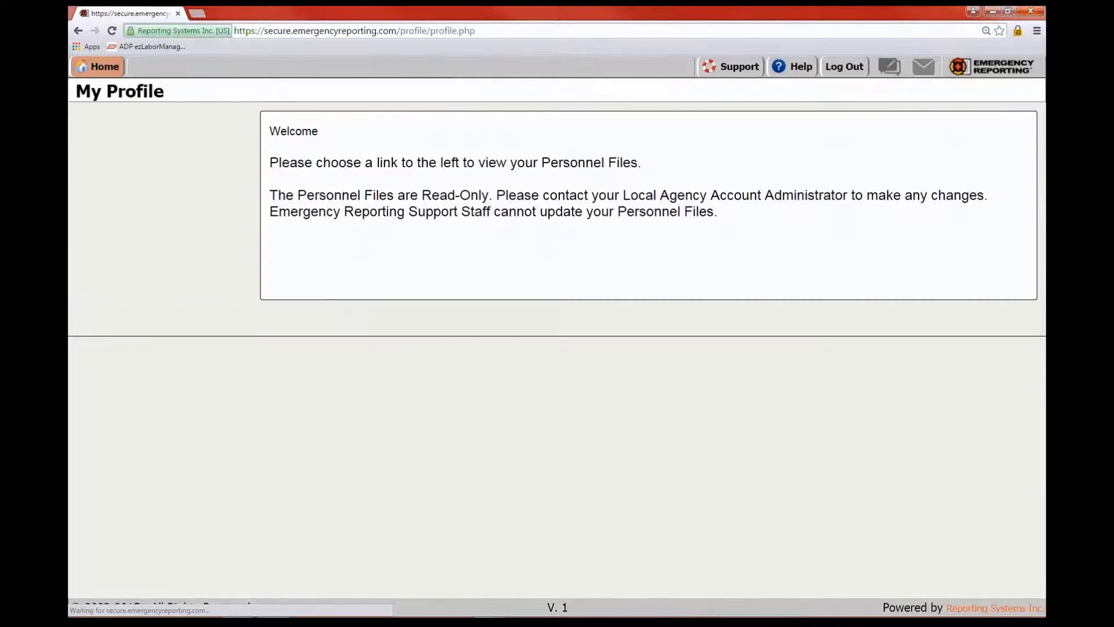
{"action": "left_click", "coordinate": [122, 207]}
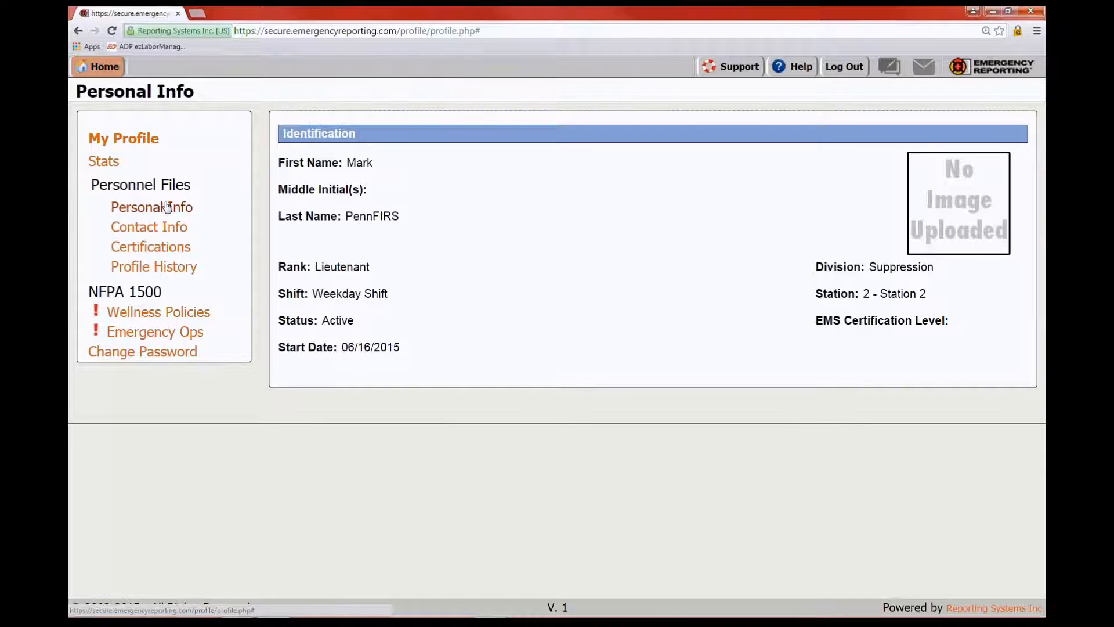
{"action": "left_click", "coordinate": [152, 228]}
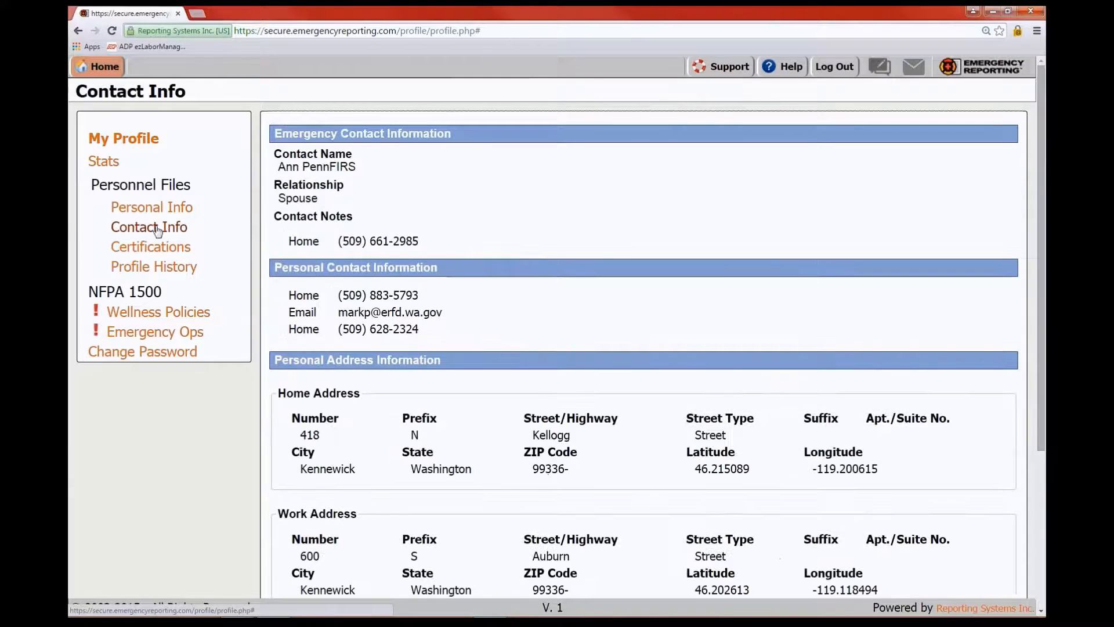
{"action": "scroll", "coordinate": [157, 231], "scroll_direction": "down", "scroll_amount": 3}
{"action": "scroll", "coordinate": [568, 354], "scroll_direction": "up", "scroll_amount": 3}
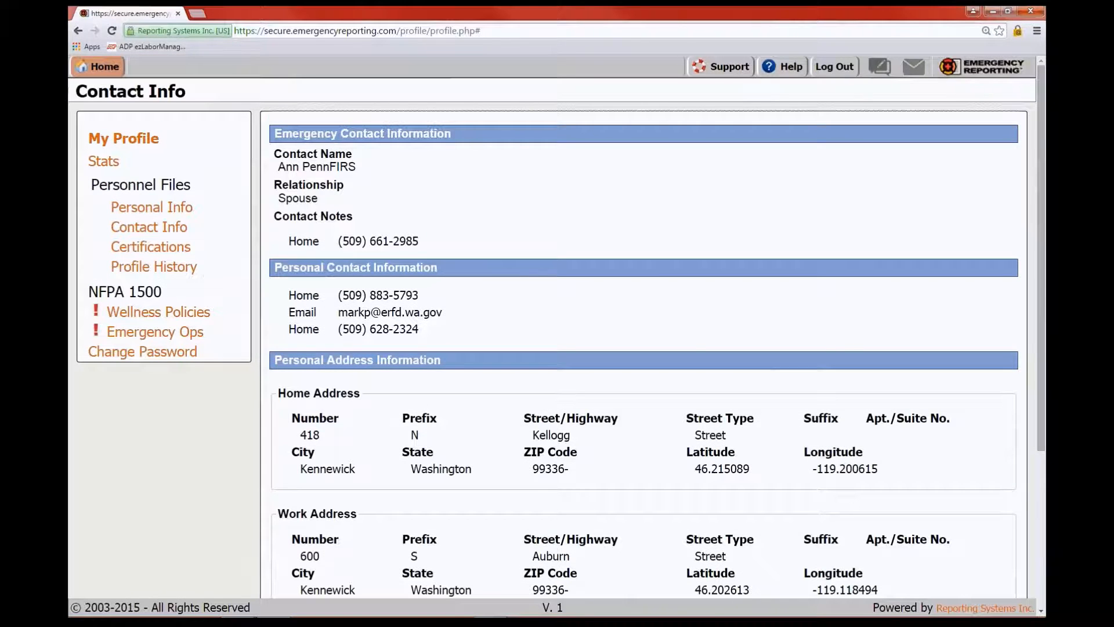
{"action": "scroll", "coordinate": [571, 357], "scroll_direction": "down", "scroll_amount": 2}
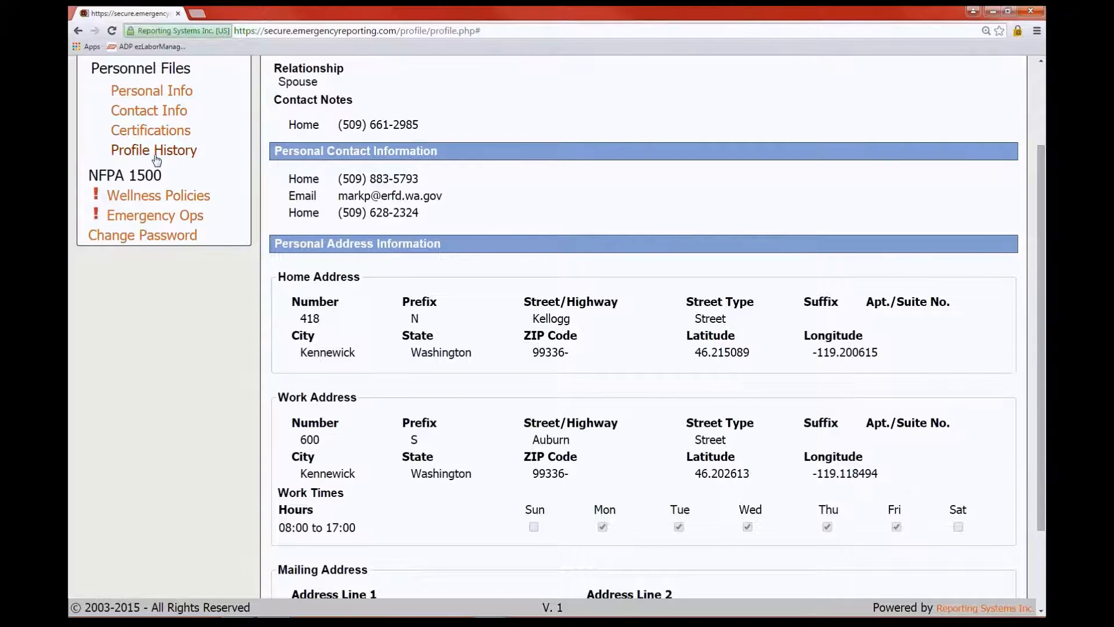
Review My Profile's Wellness Policies, cancel the password prompt, then go to Administration
{"action": "left_click", "coordinate": [145, 199]}
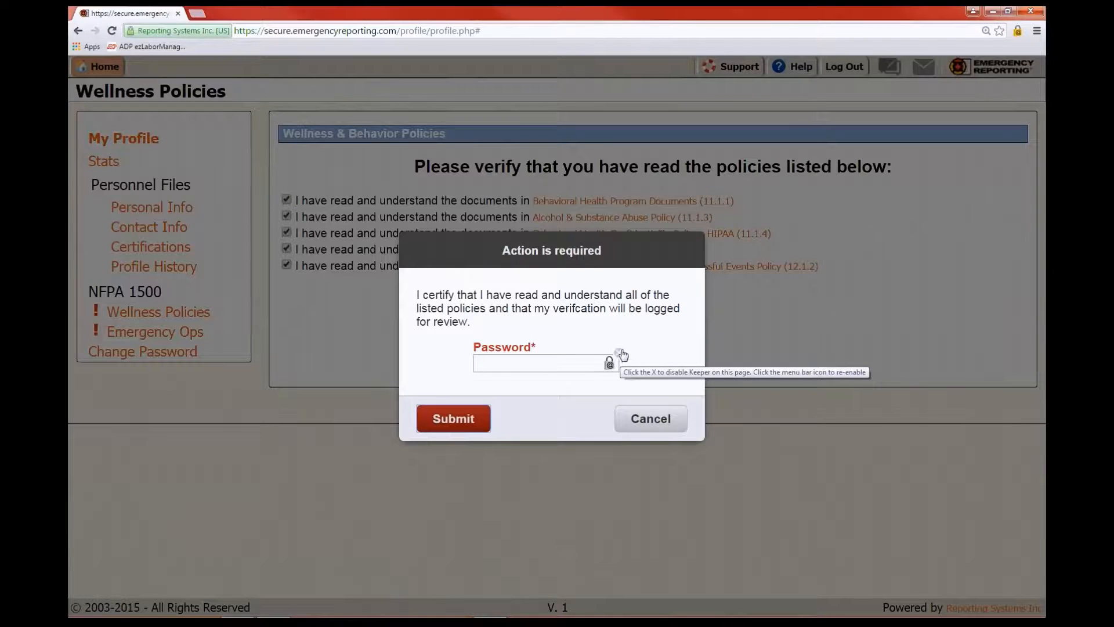
{"action": "left_click", "coordinate": [619, 354]}
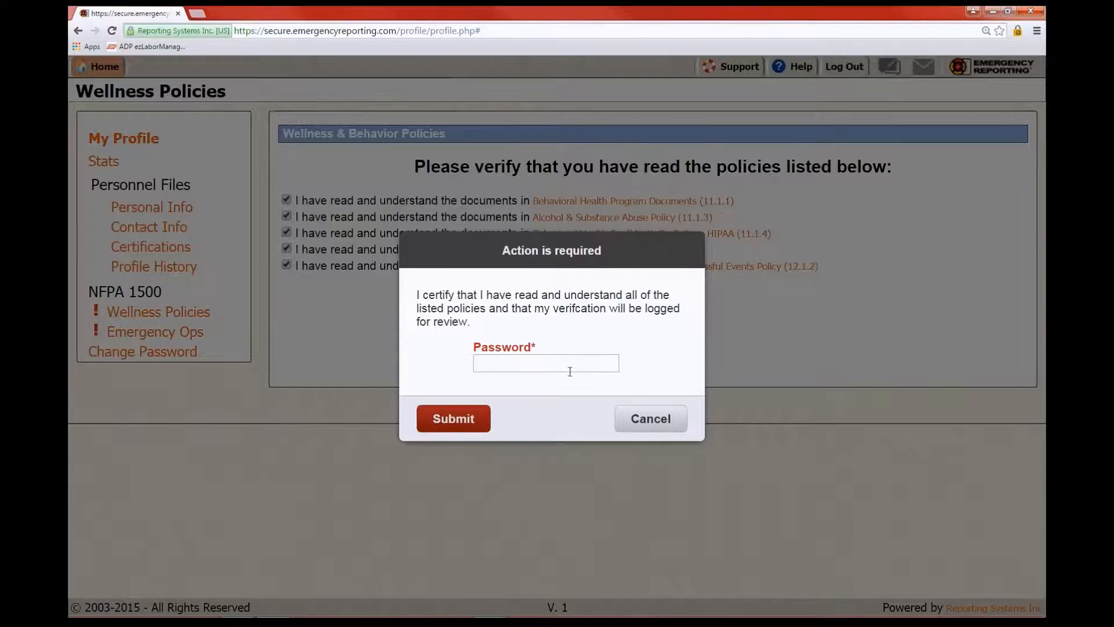
{"action": "left_click", "coordinate": [662, 422]}
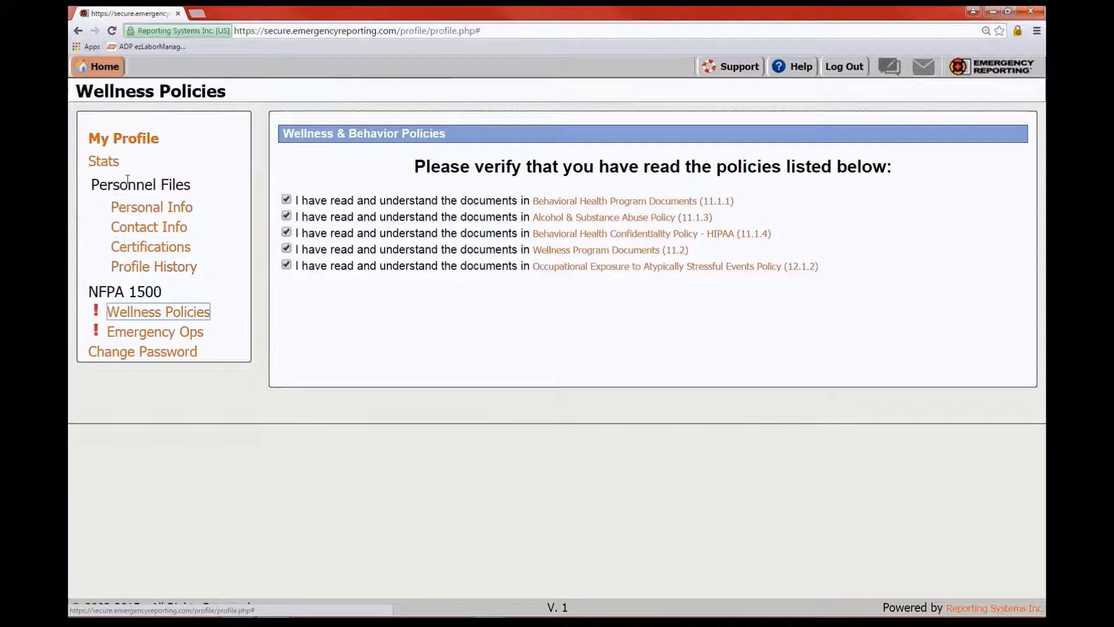
{"action": "mouse_move", "coordinate": [104, 68]}
{"action": "left_click", "coordinate": [141, 196]}
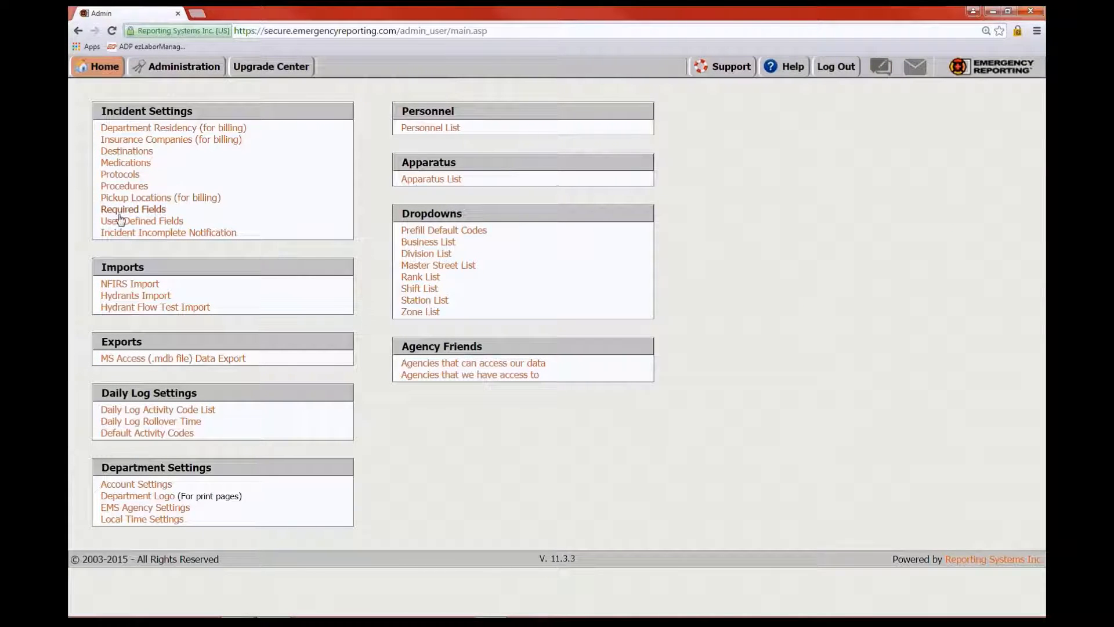
Open Incident Settings > Required Fields, where only En Route Date/Time is required
{"action": "left_click", "coordinate": [145, 212]}
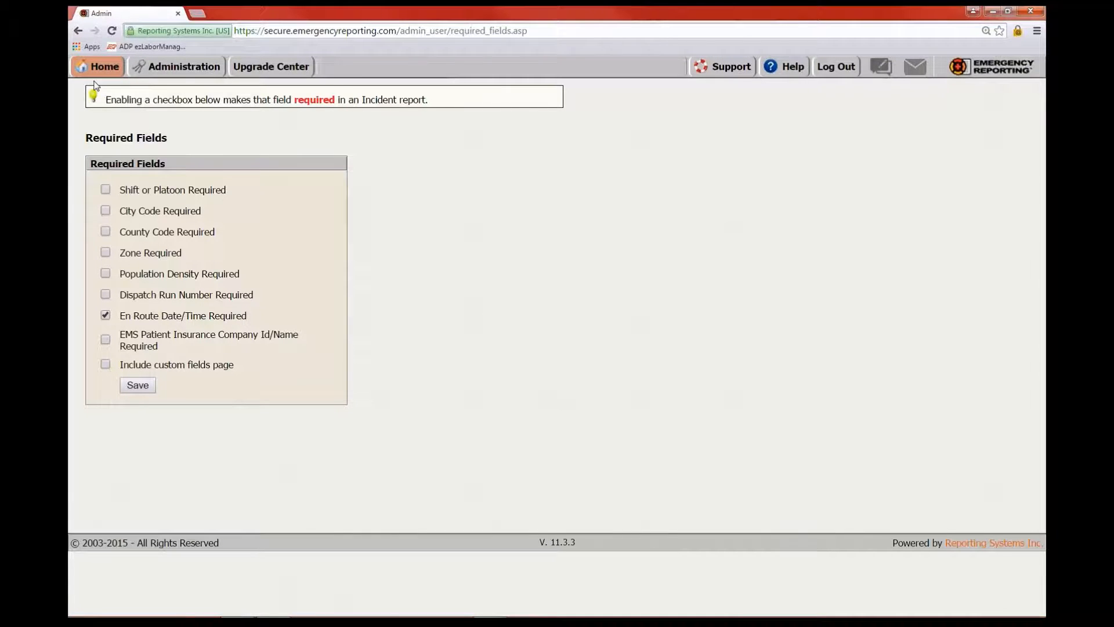
{"action": "mouse_move", "coordinate": [105, 72]}
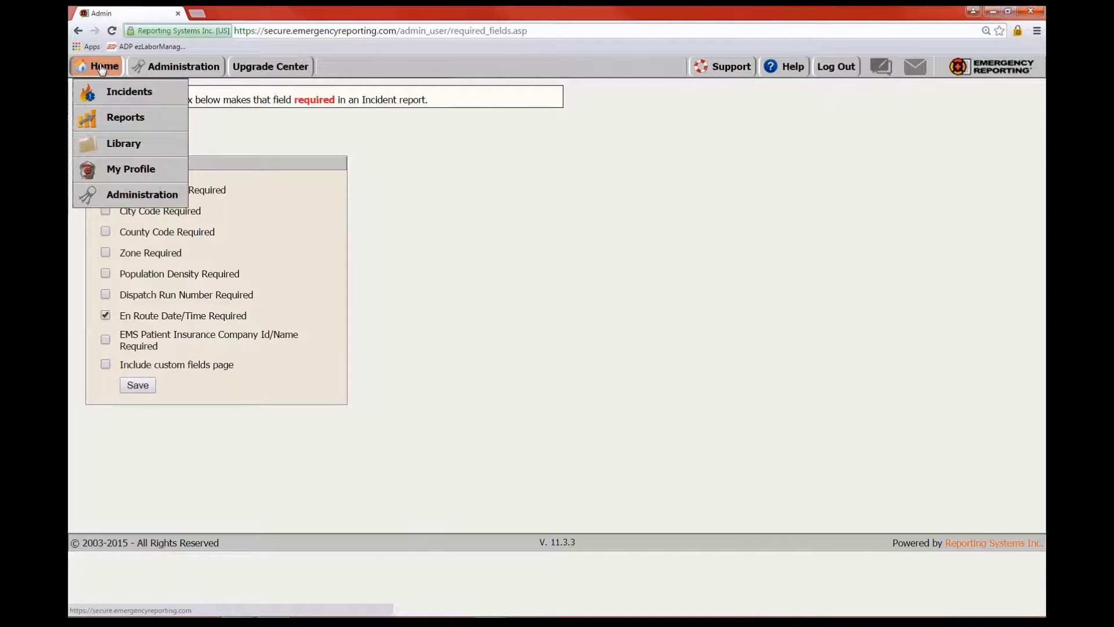
{"action": "left_click", "coordinate": [106, 67]}
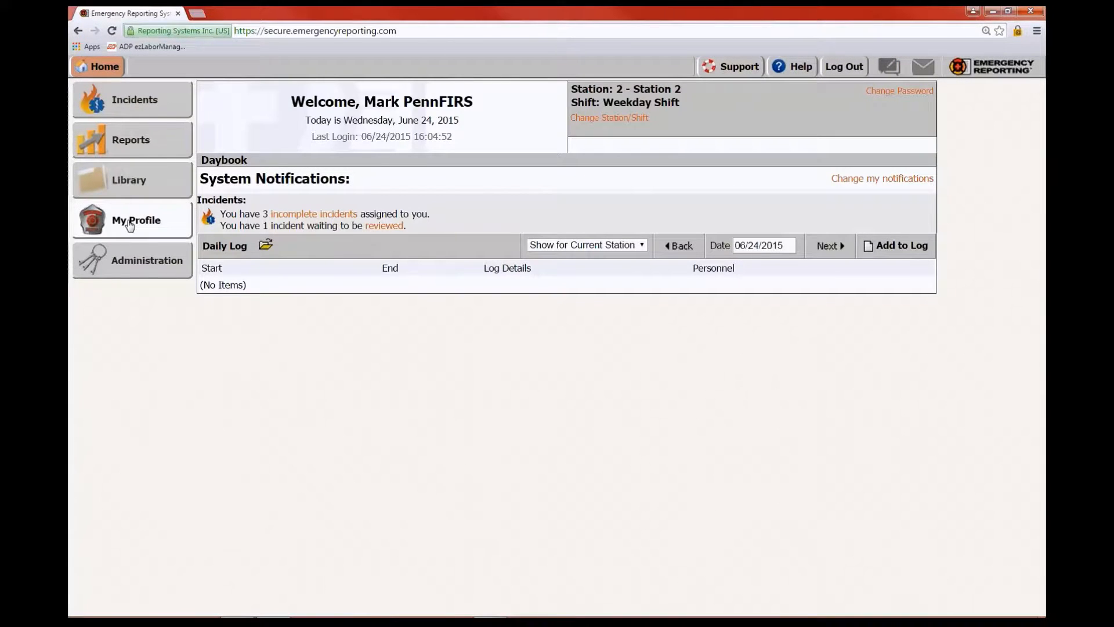
{"action": "left_click", "coordinate": [128, 104]}
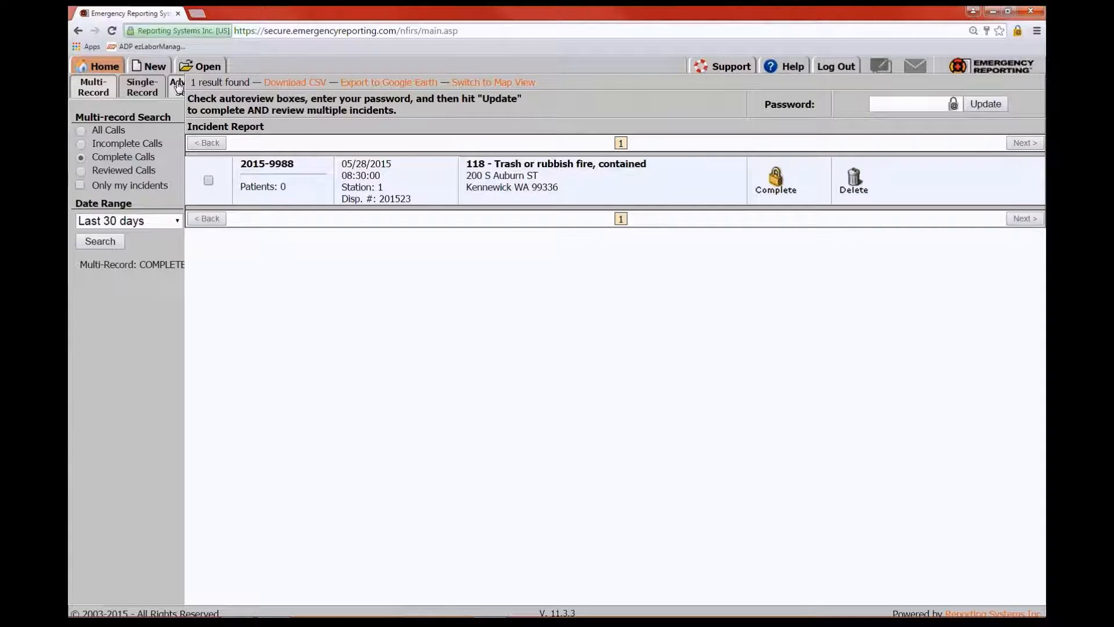
{"action": "key", "text": "ctrl+minus"}
{"action": "key", "text": "ctrl+minus"}
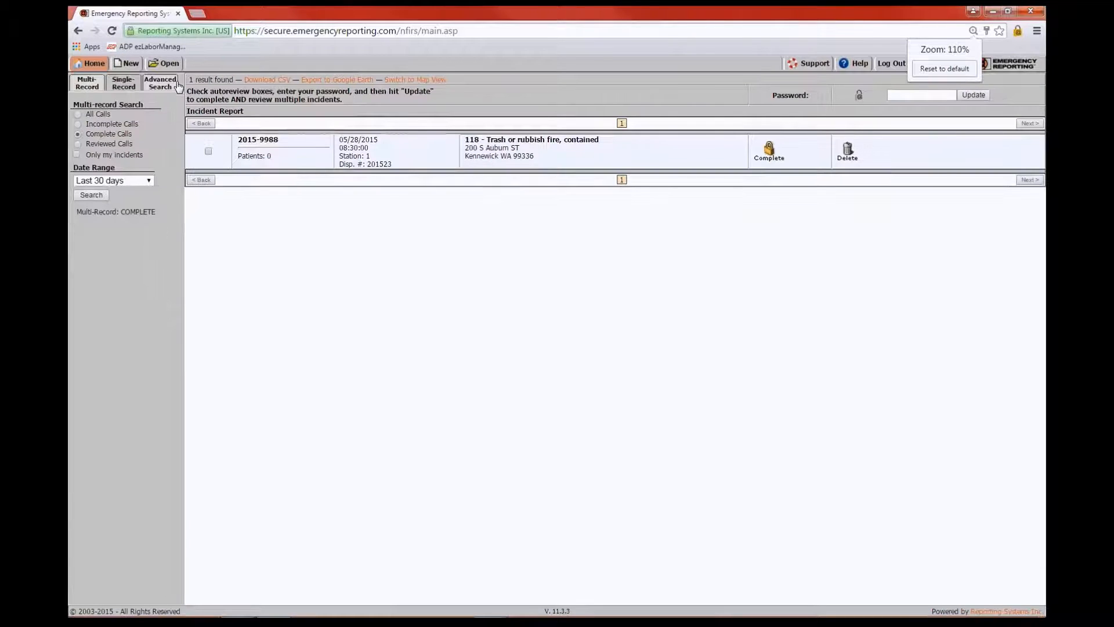
{"action": "left_click", "coordinate": [78, 114]}
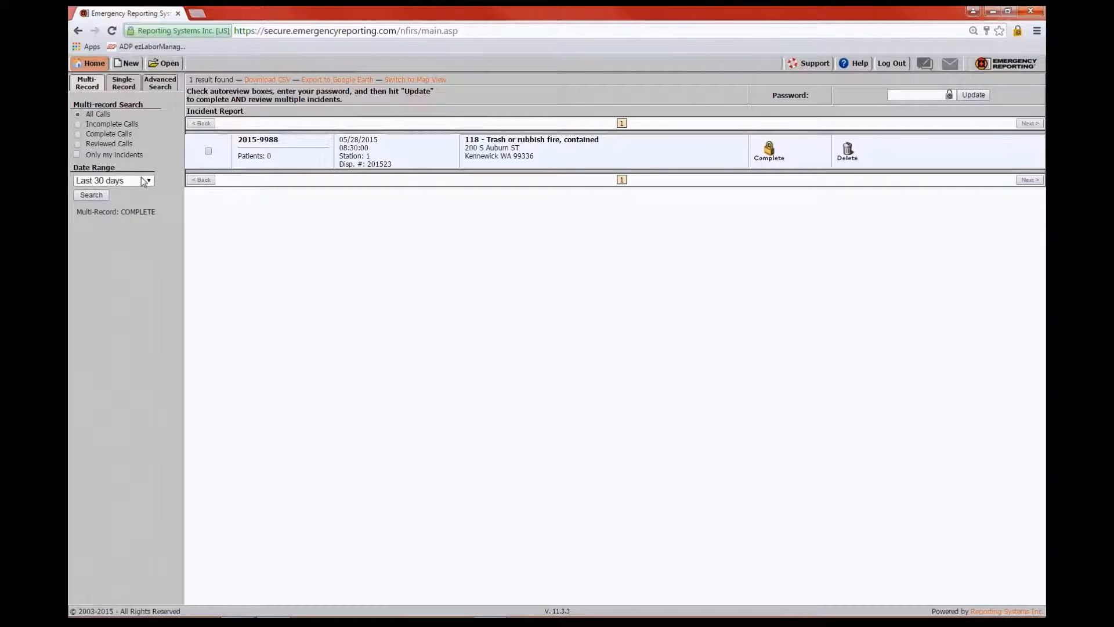
{"action": "left_click", "coordinate": [99, 199]}
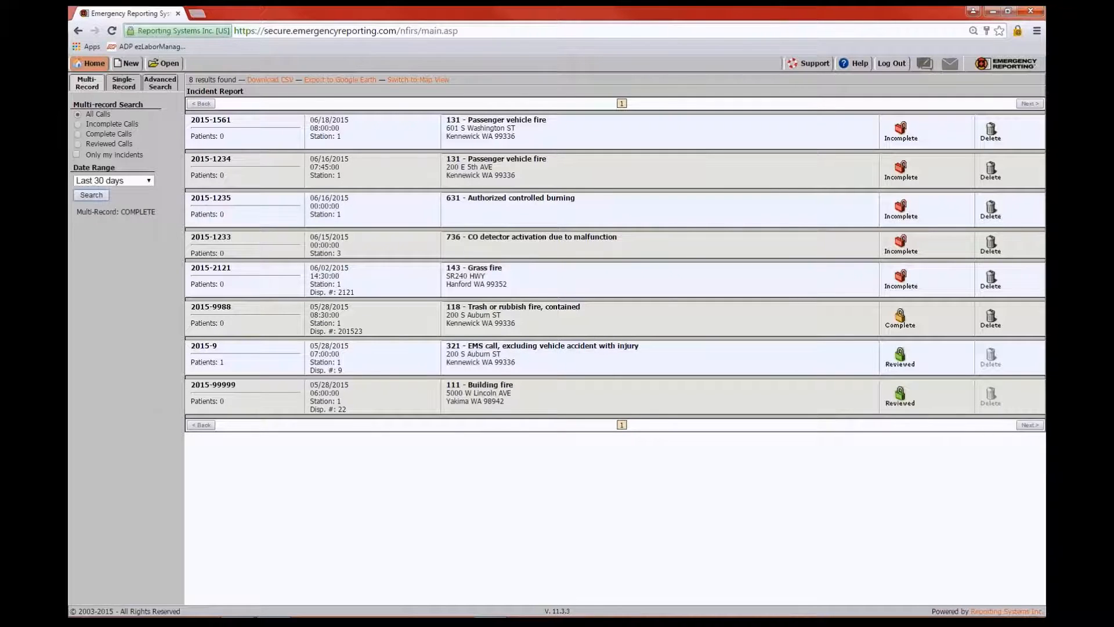
{"action": "key", "text": "ctrl+plus"}
{"action": "key", "text": "ctrl+plus"}
{"action": "key", "text": "ctrl+plus"}
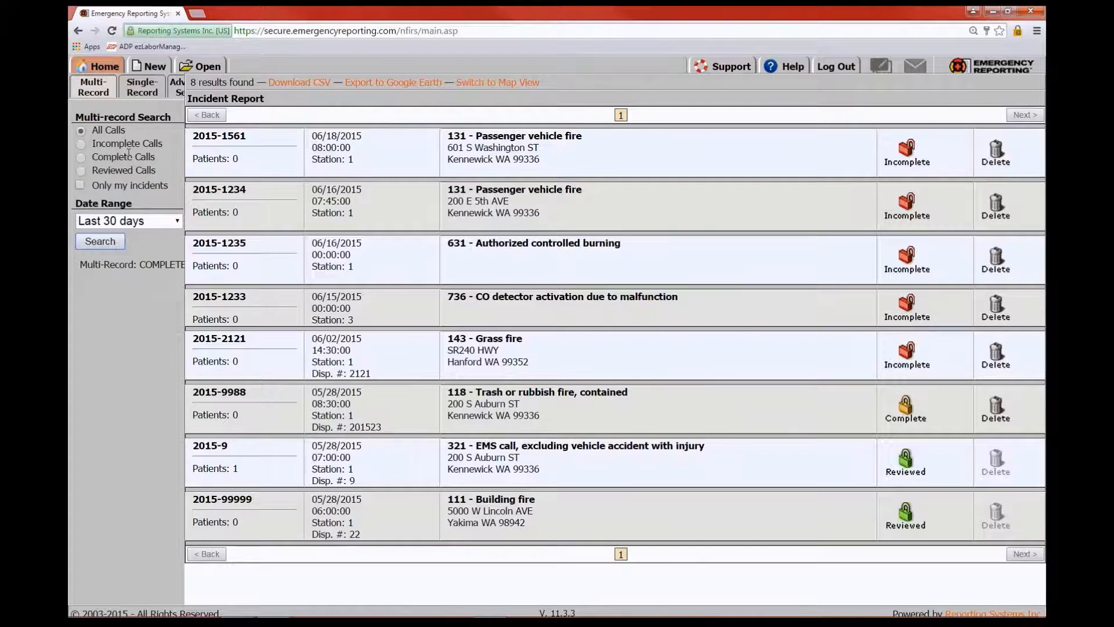
{"action": "left_click", "coordinate": [80, 186]}
{"action": "left_click", "coordinate": [178, 221]}
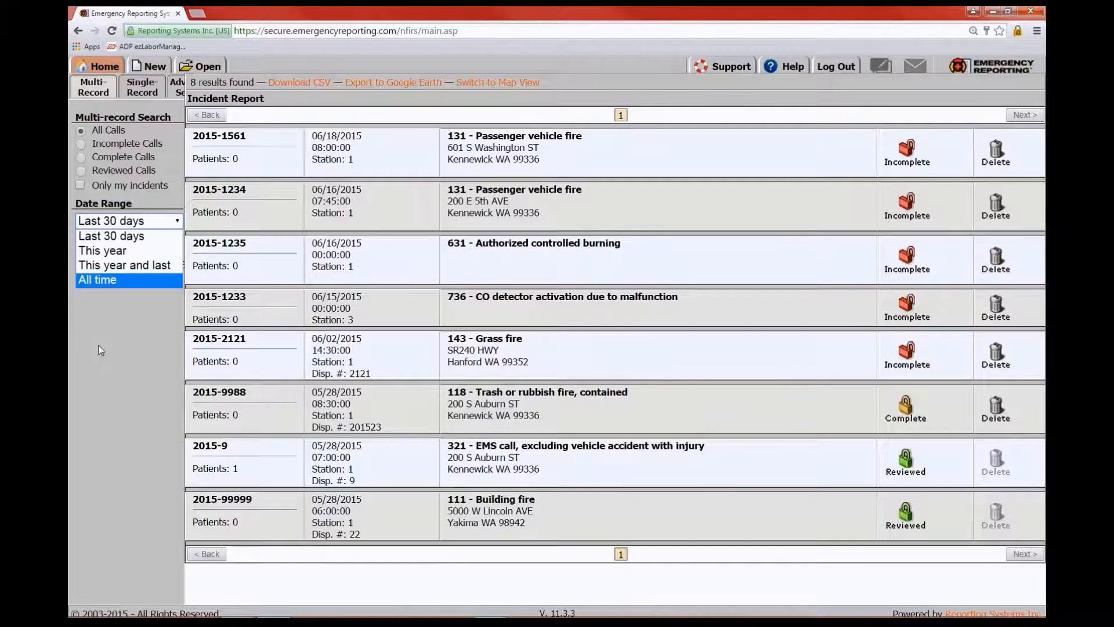
{"action": "left_click", "coordinate": [142, 223]}
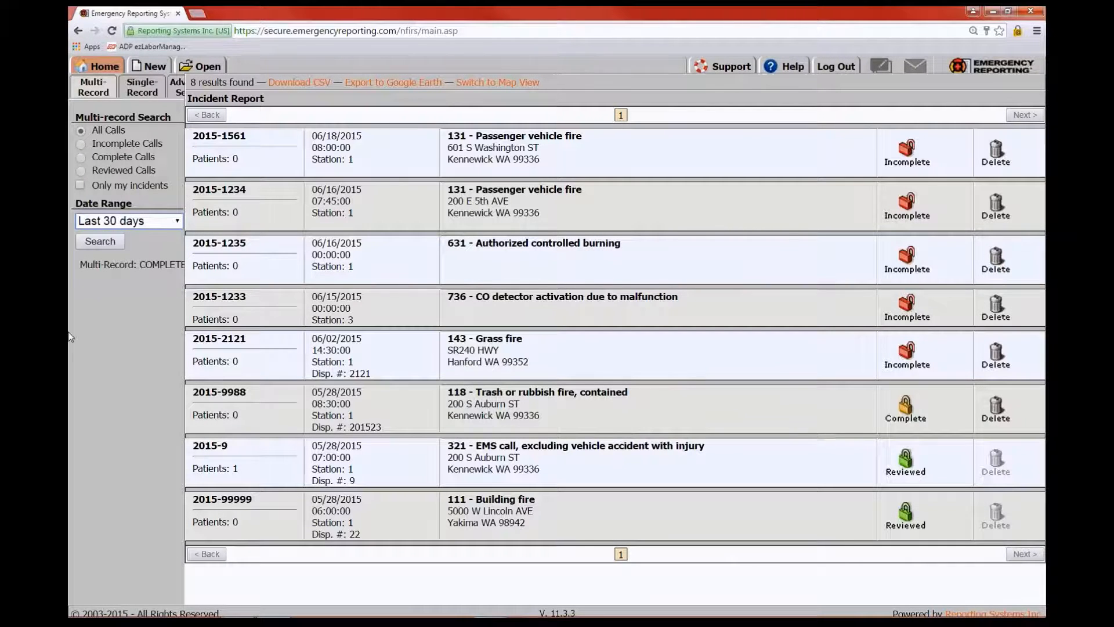
Switch to the Single-Record search and try the Incident # and PCR # fields
{"action": "left_click", "coordinate": [142, 87]}
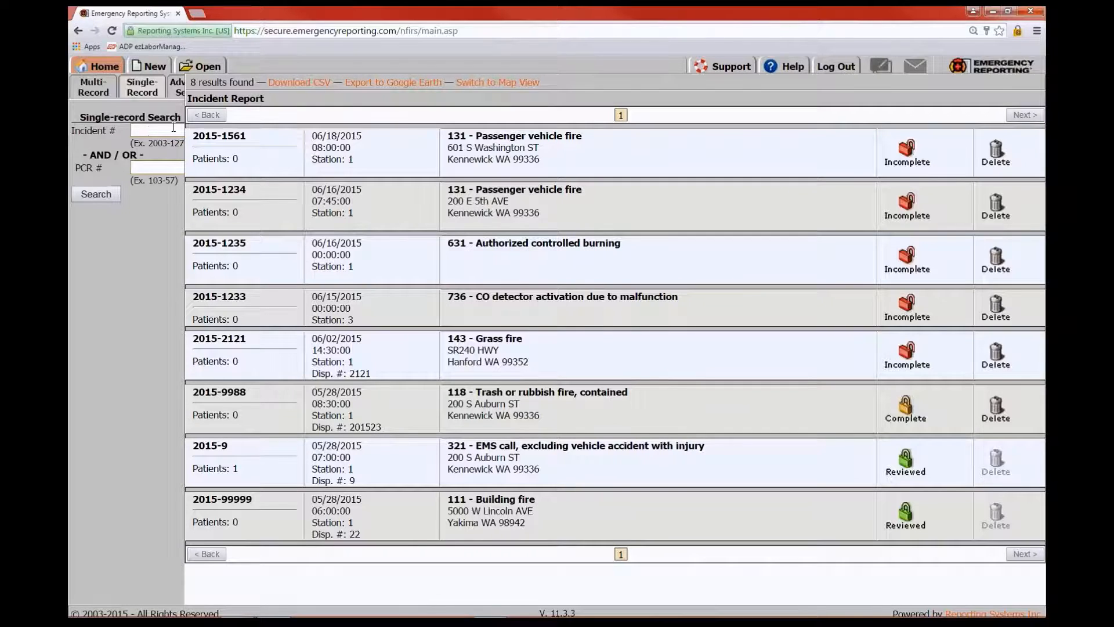
{"action": "left_click", "coordinate": [152, 127]}
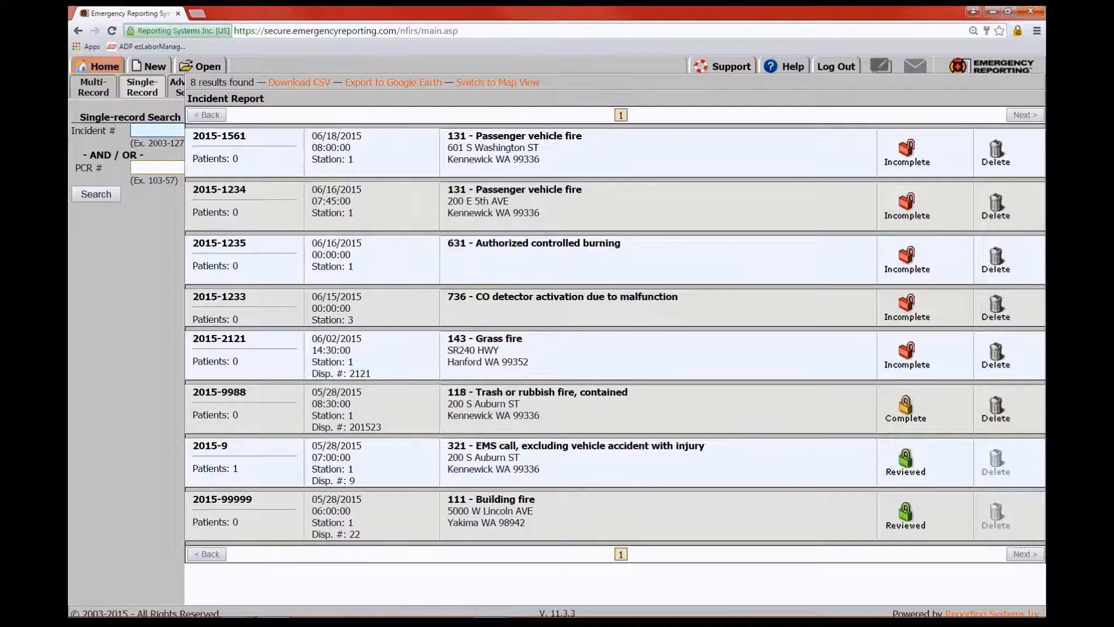
{"action": "left_click", "coordinate": [146, 167]}
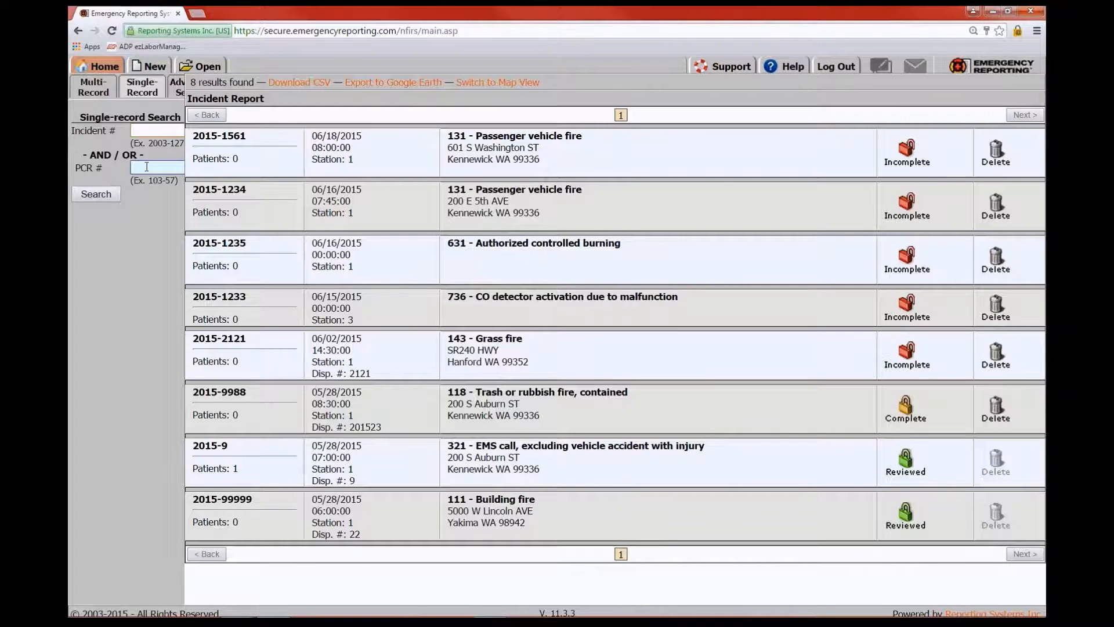
{"action": "left_click", "coordinate": [139, 129]}
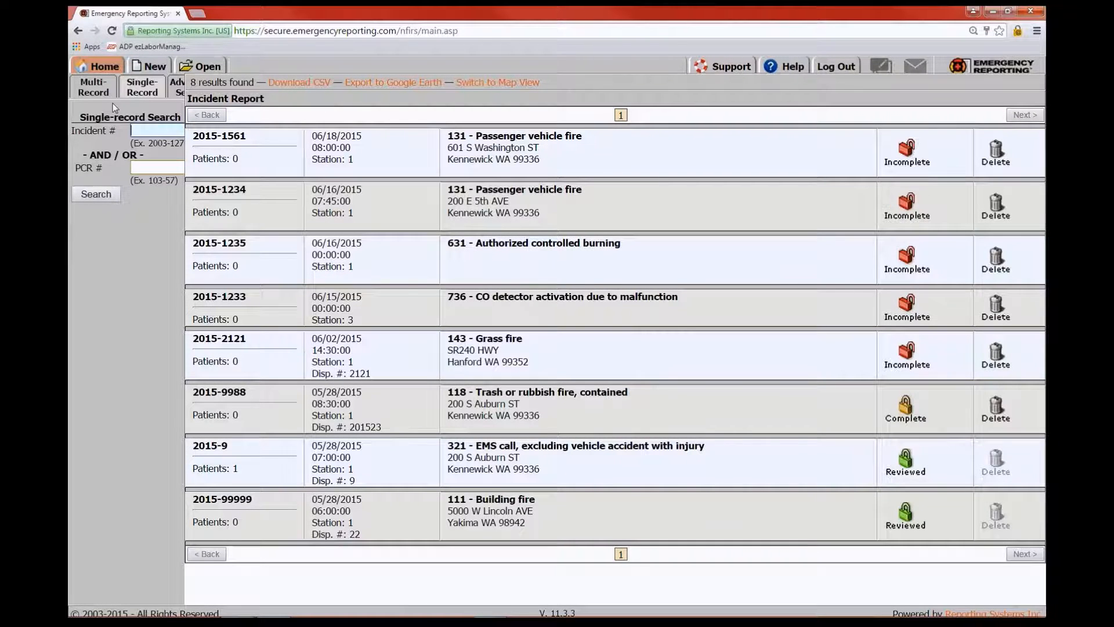
Open Advanced Search, preview the Incident Address criterion, then uncheck it so none are selected
{"action": "left_click", "coordinate": [178, 93]}
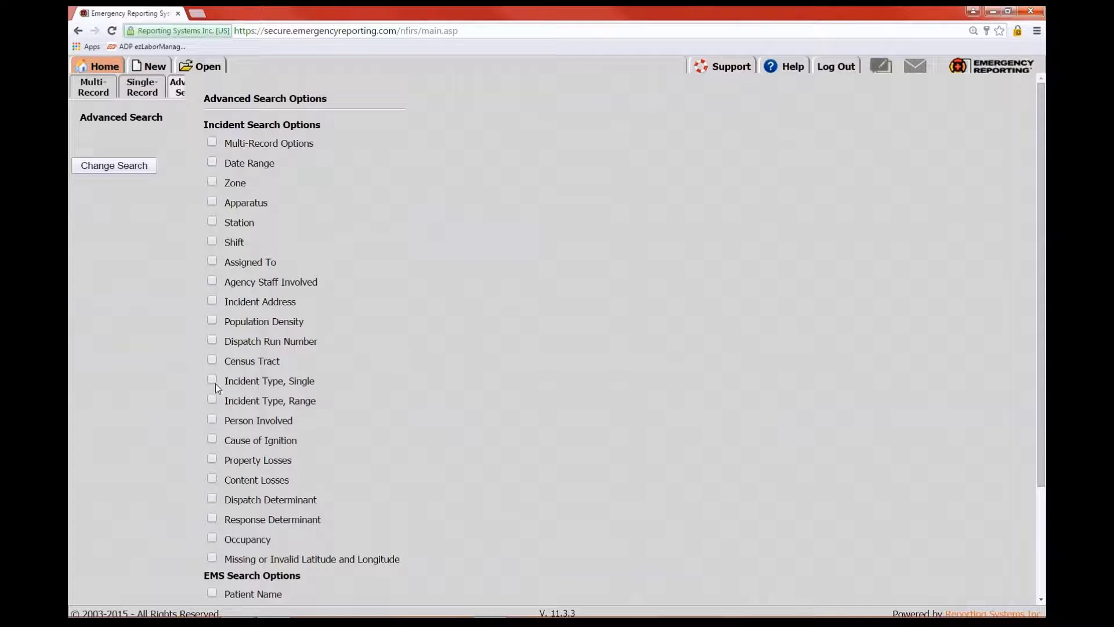
{"action": "left_click", "coordinate": [212, 301]}
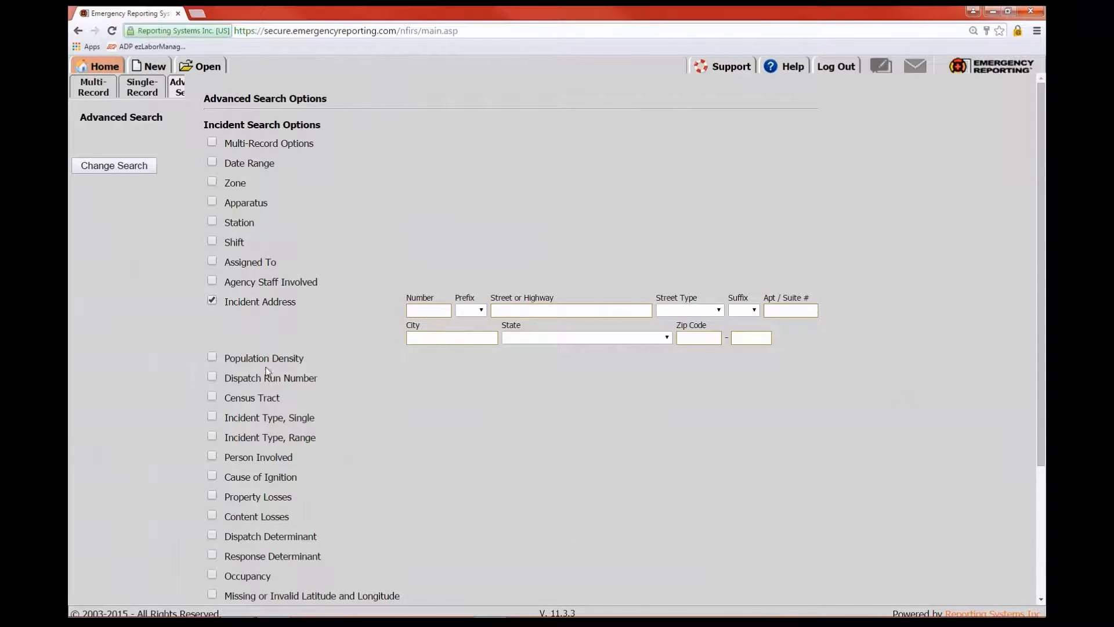
{"action": "scroll", "coordinate": [218, 300], "scroll_direction": "down", "scroll_amount": 1}
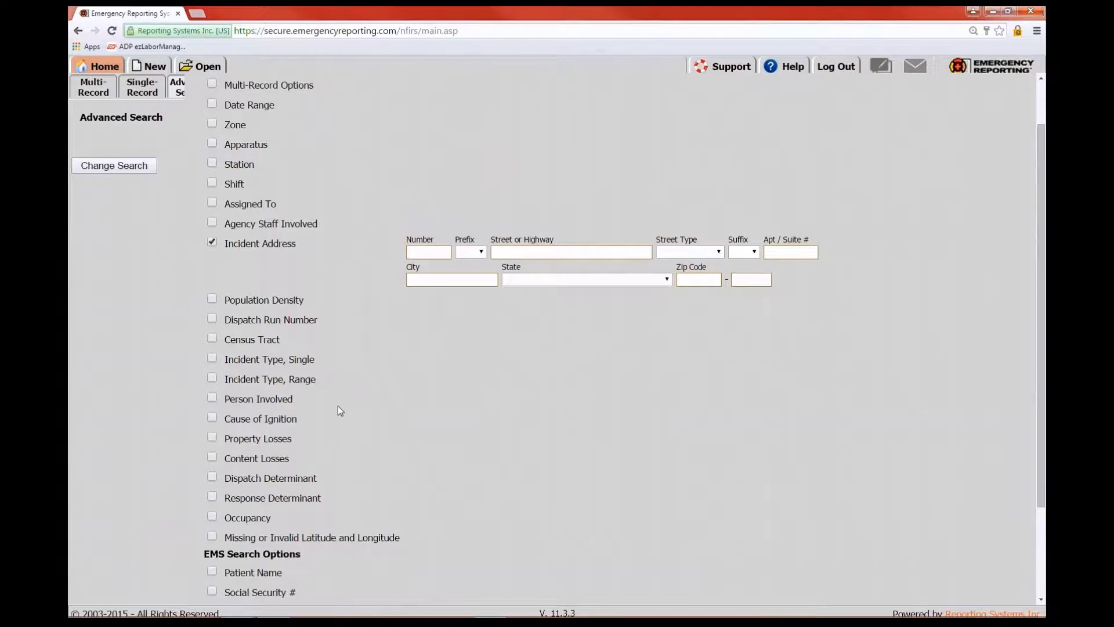
{"action": "left_click", "coordinate": [212, 244]}
{"action": "scroll", "coordinate": [384, 221], "scroll_direction": "up", "scroll_amount": 2}
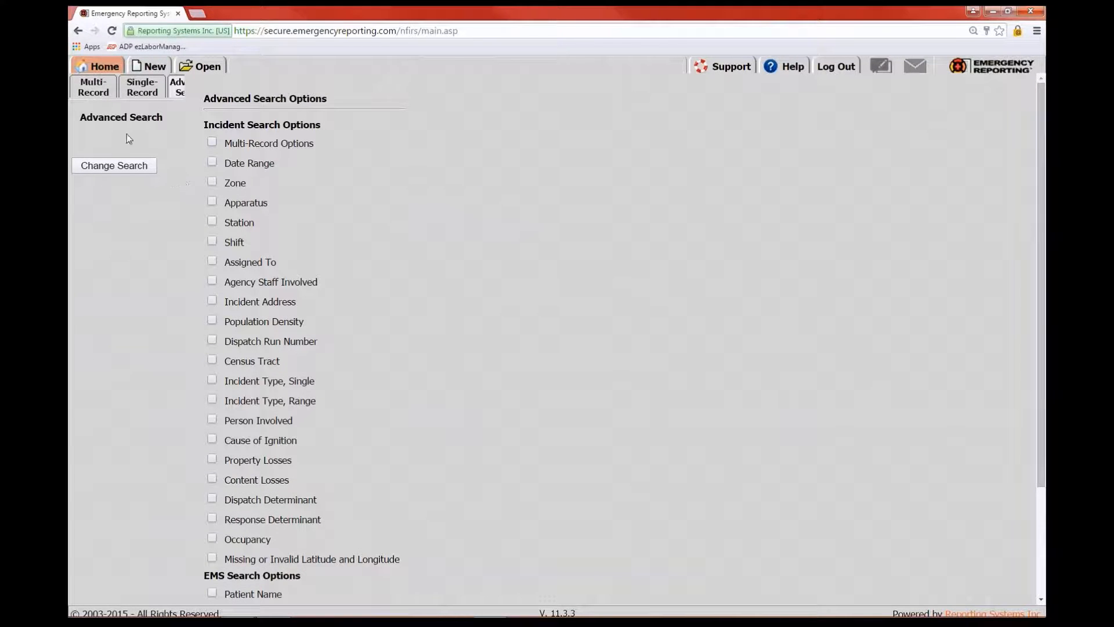
Create a new incident dated today (06/24/2015) with incident number 2015-9898
{"action": "left_click", "coordinate": [153, 68]}
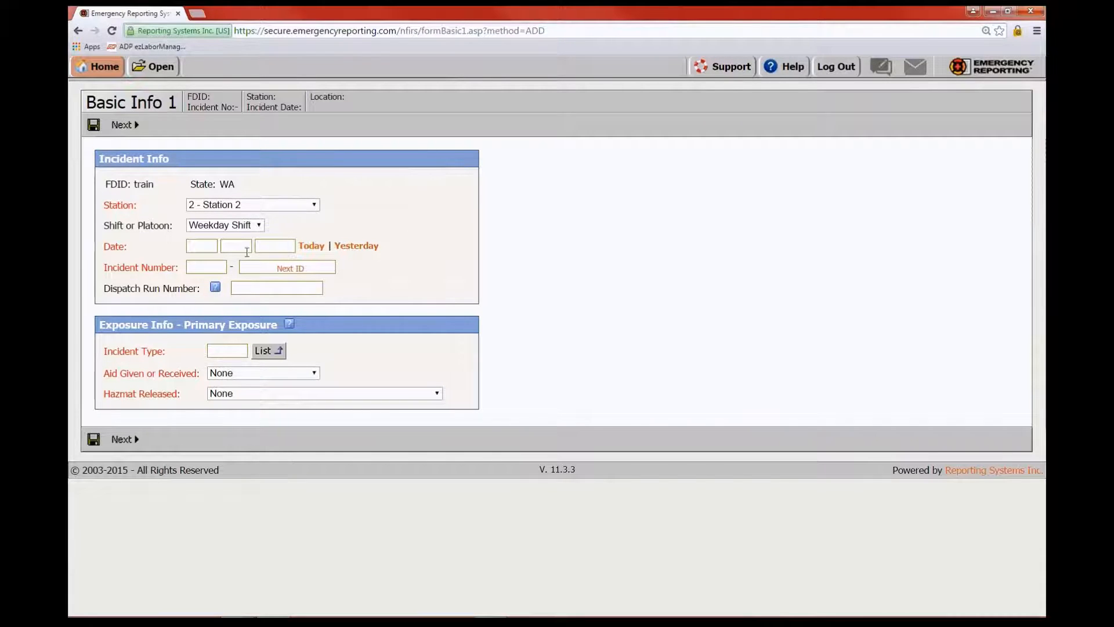
{"action": "left_click", "coordinate": [317, 252]}
{"action": "left_click", "coordinate": [256, 266]}
{"action": "type", "text": "9898"}
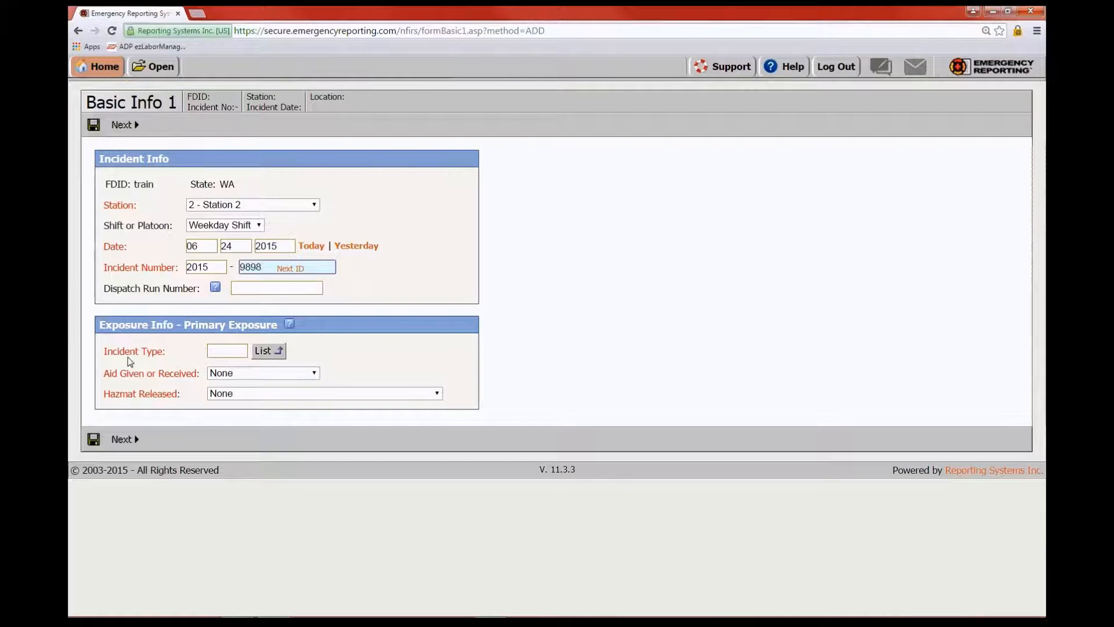
Pick code 131 Passenger vehicle fire from the Fire section of the incident type list
{"action": "left_click", "coordinate": [266, 350]}
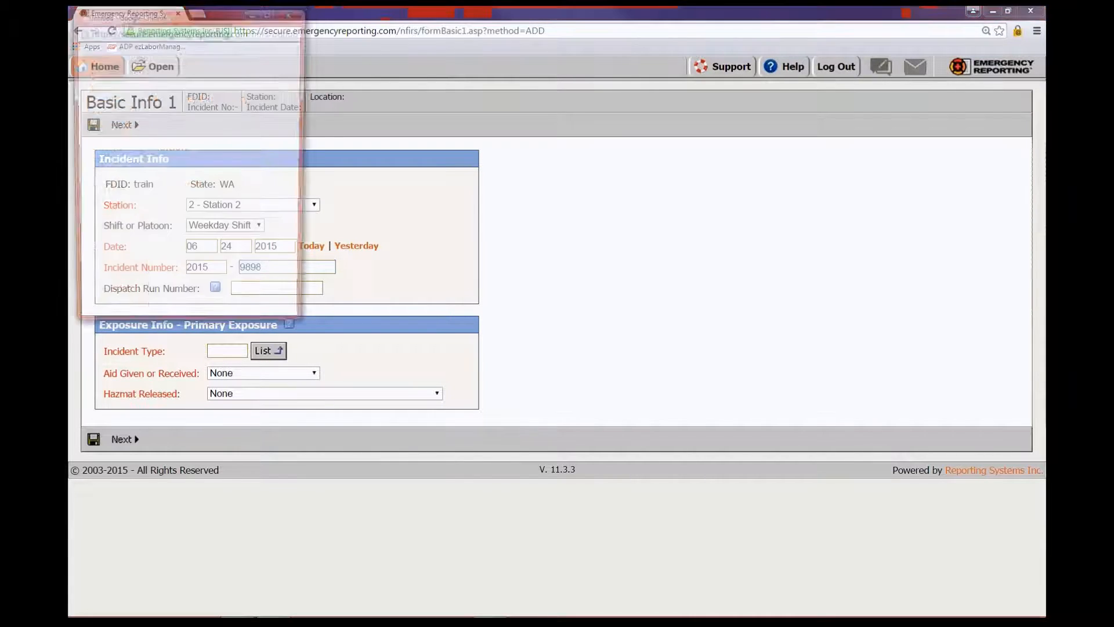
{"action": "left_click", "coordinate": [96, 85]}
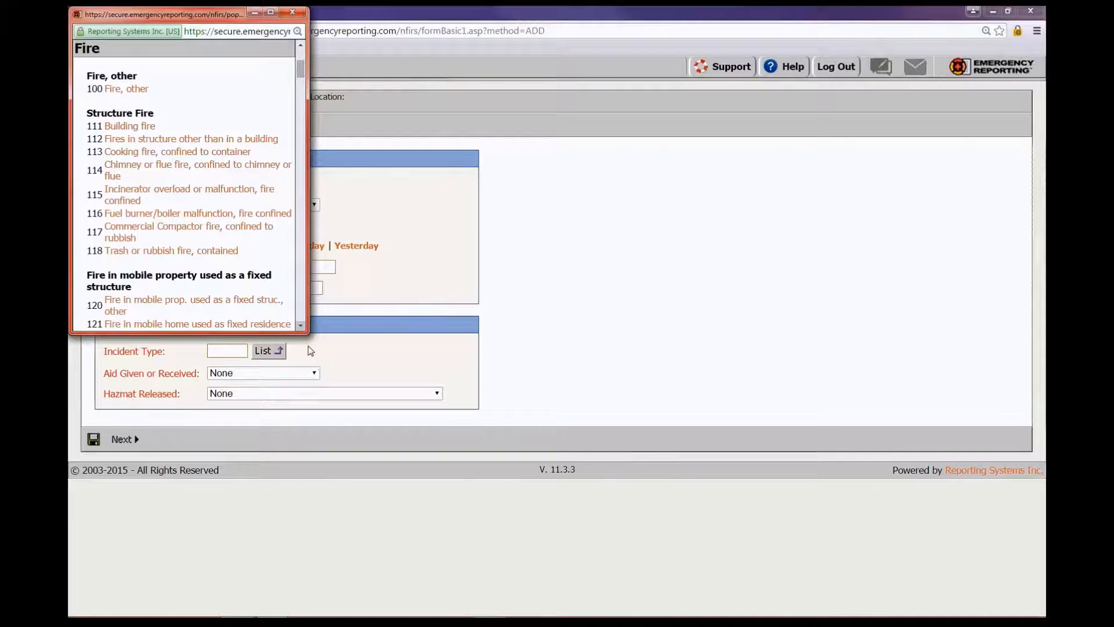
{"action": "left_click_drag", "start_coordinate": [310, 333], "coordinate": [425, 406]}
{"action": "scroll", "coordinate": [203, 209], "scroll_direction": "up", "scroll_amount": 5}
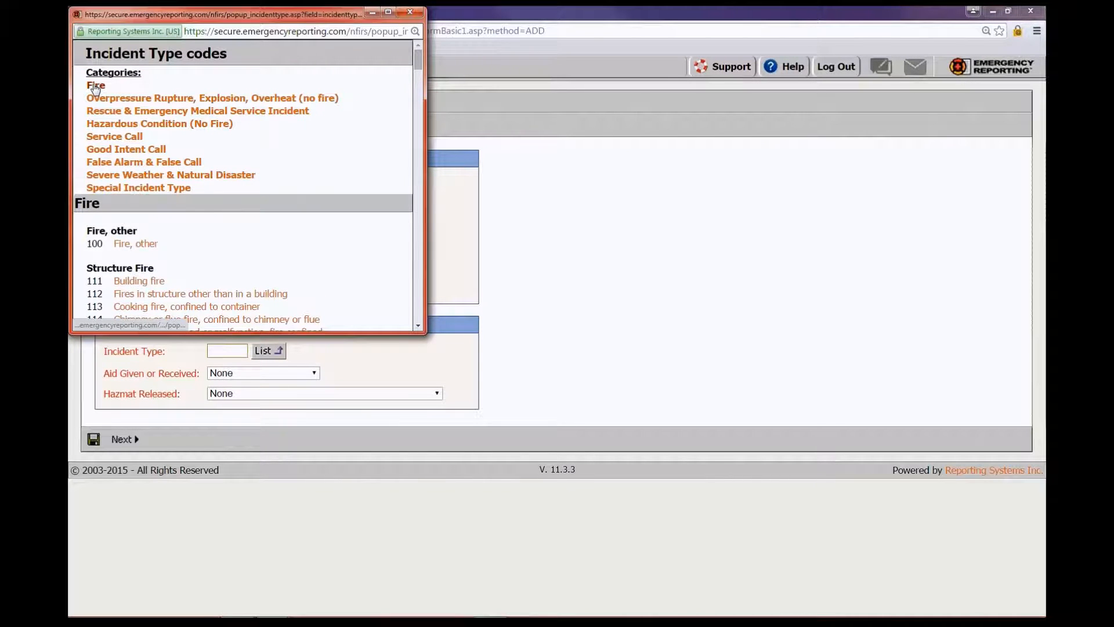
{"action": "left_click", "coordinate": [95, 86]}
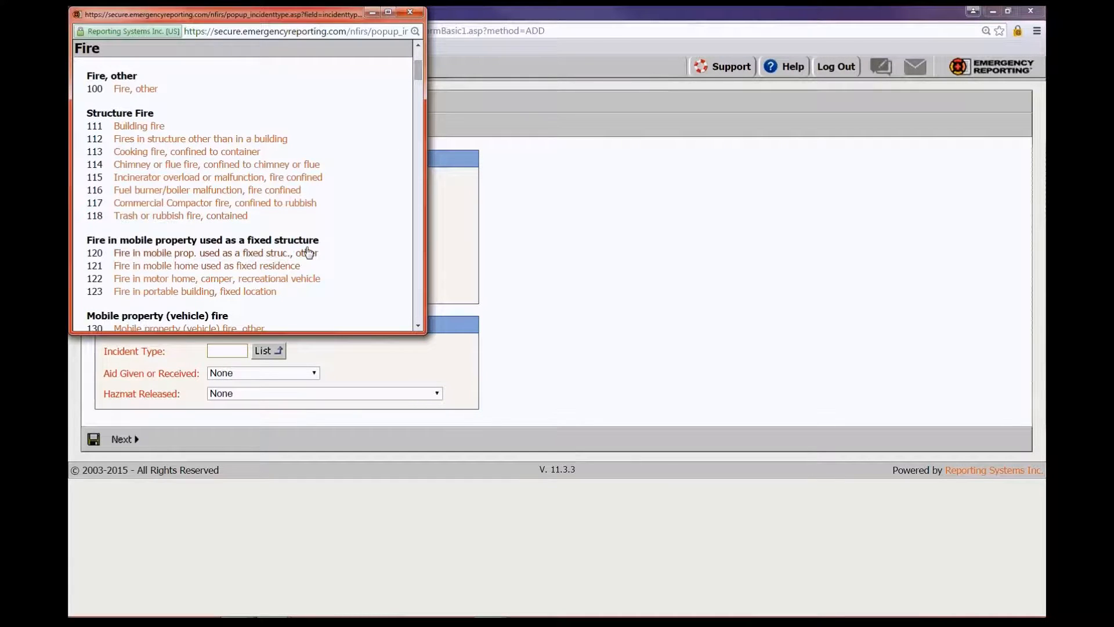
{"action": "scroll", "coordinate": [305, 251], "scroll_direction": "down", "scroll_amount": 2}
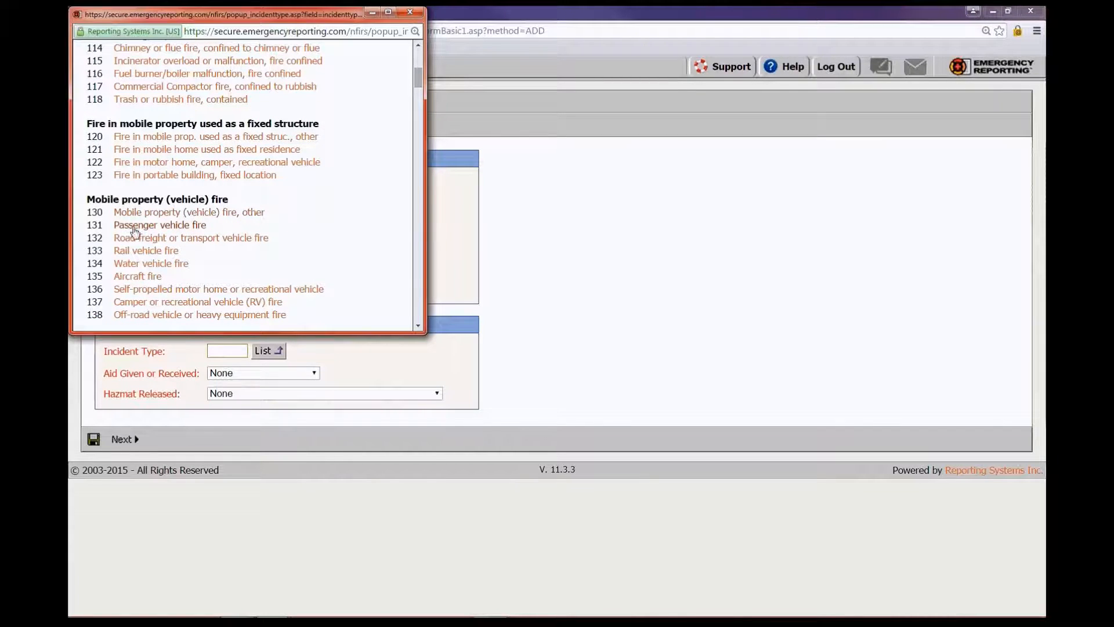
{"action": "left_click", "coordinate": [154, 226]}
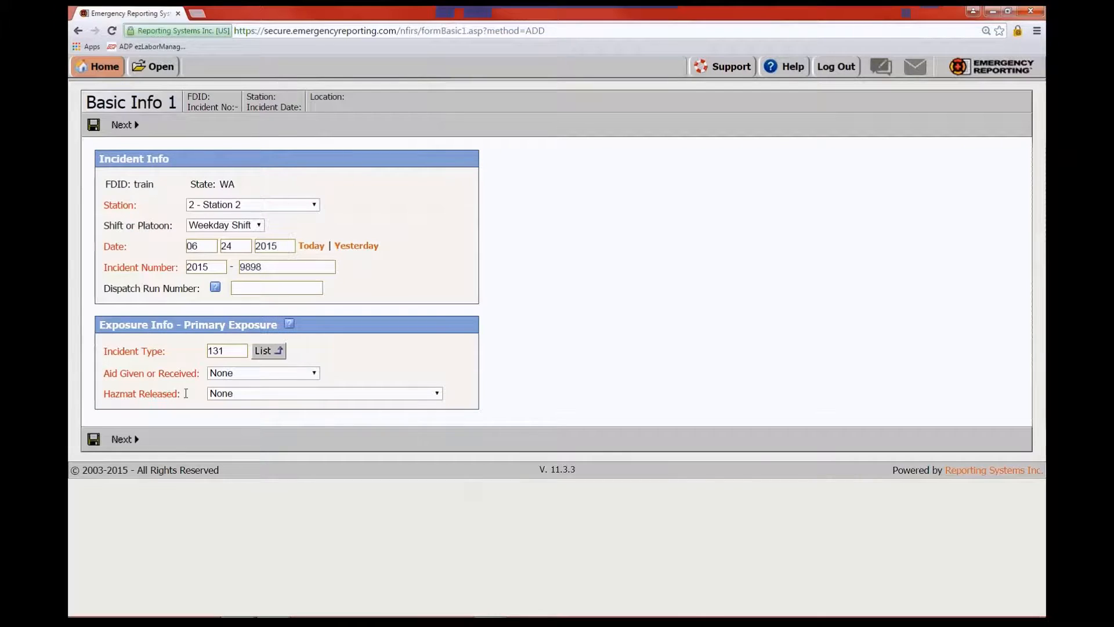
Keep Aid Given or Received as None, save Basic Info 1, and continue to Basic Info 2
{"action": "left_click", "coordinate": [315, 373]}
{"action": "left_click", "coordinate": [315, 373]}
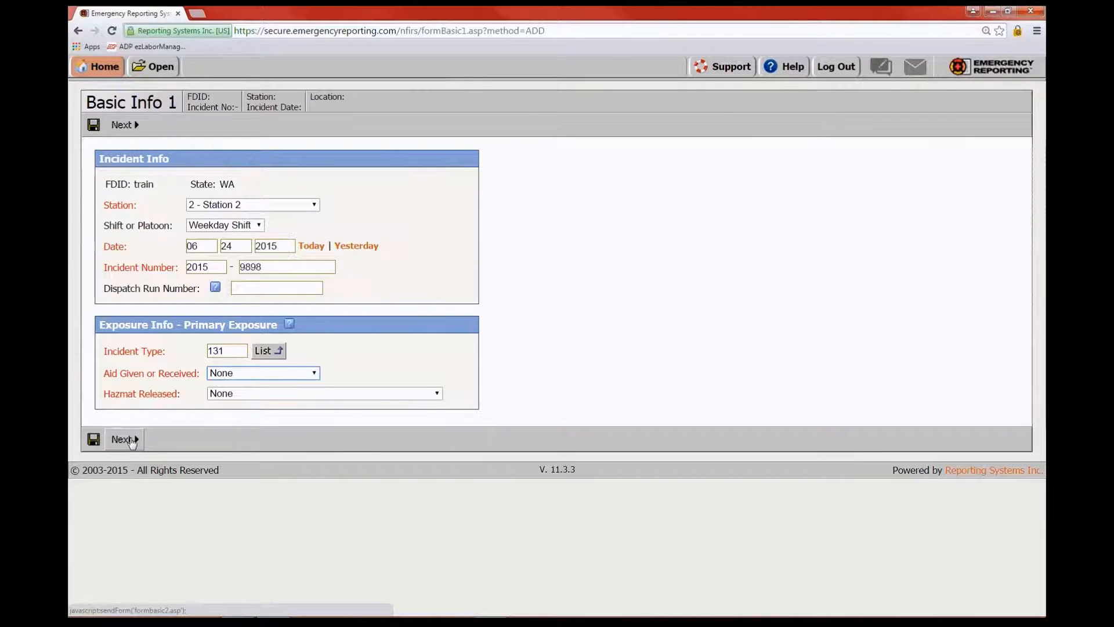
{"action": "left_click", "coordinate": [131, 439]}
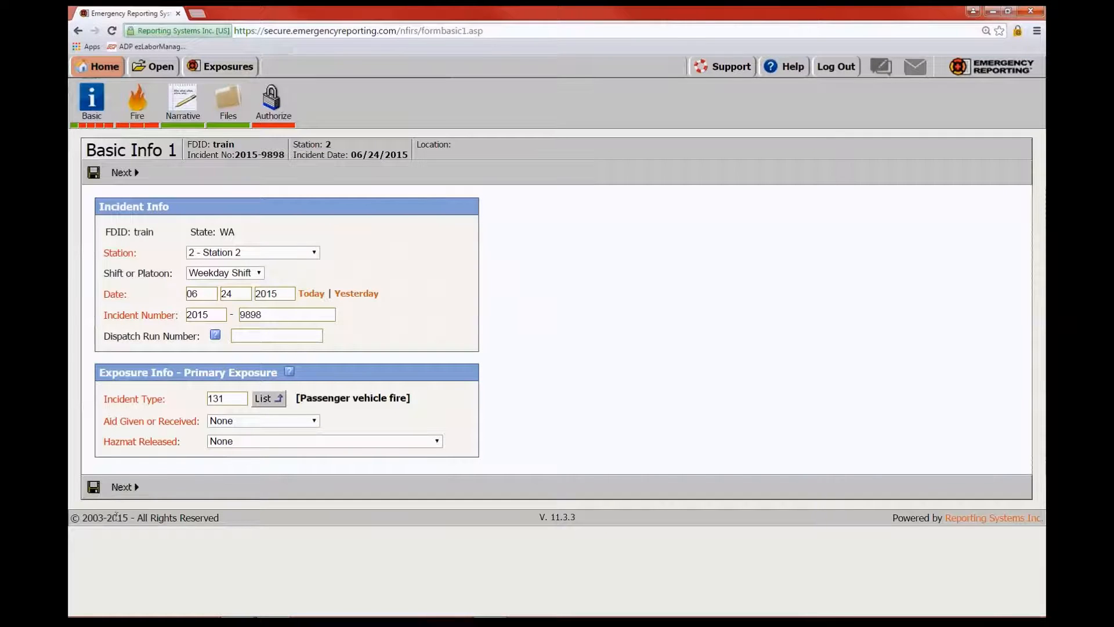
{"action": "left_click", "coordinate": [124, 488]}
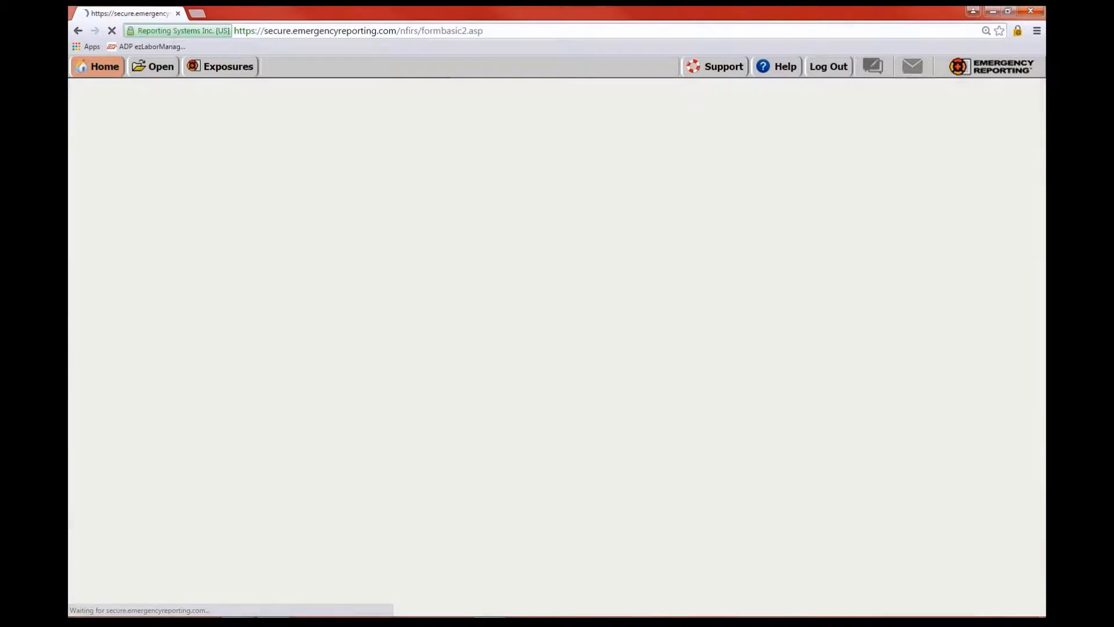
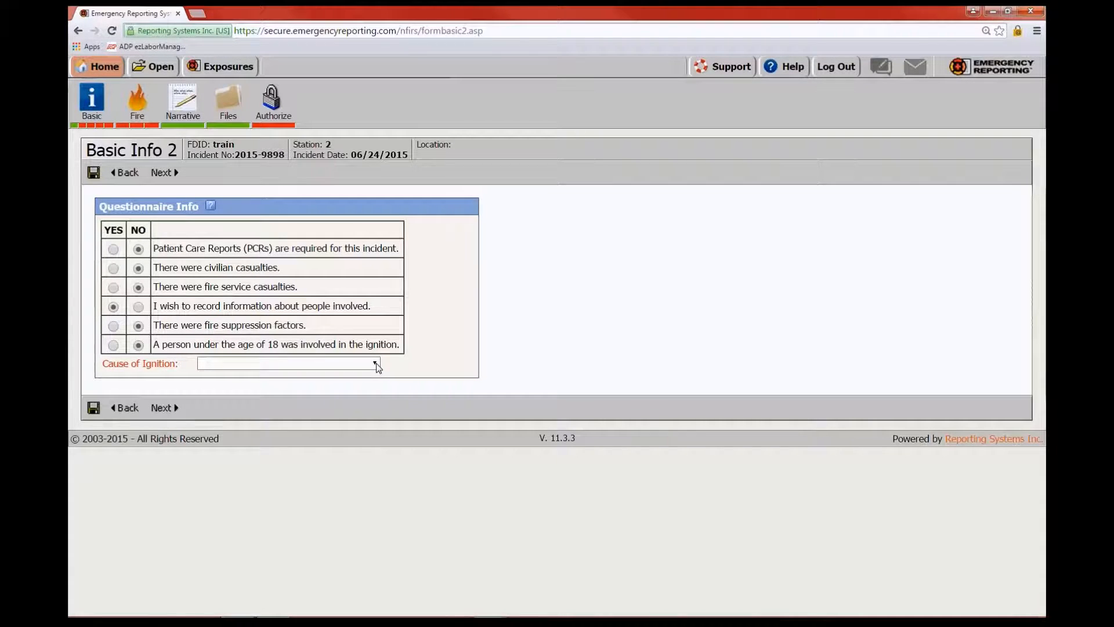
Set Cause of Ignition to Unintentional and continue to the Location page
{"action": "left_click", "coordinate": [376, 364]}
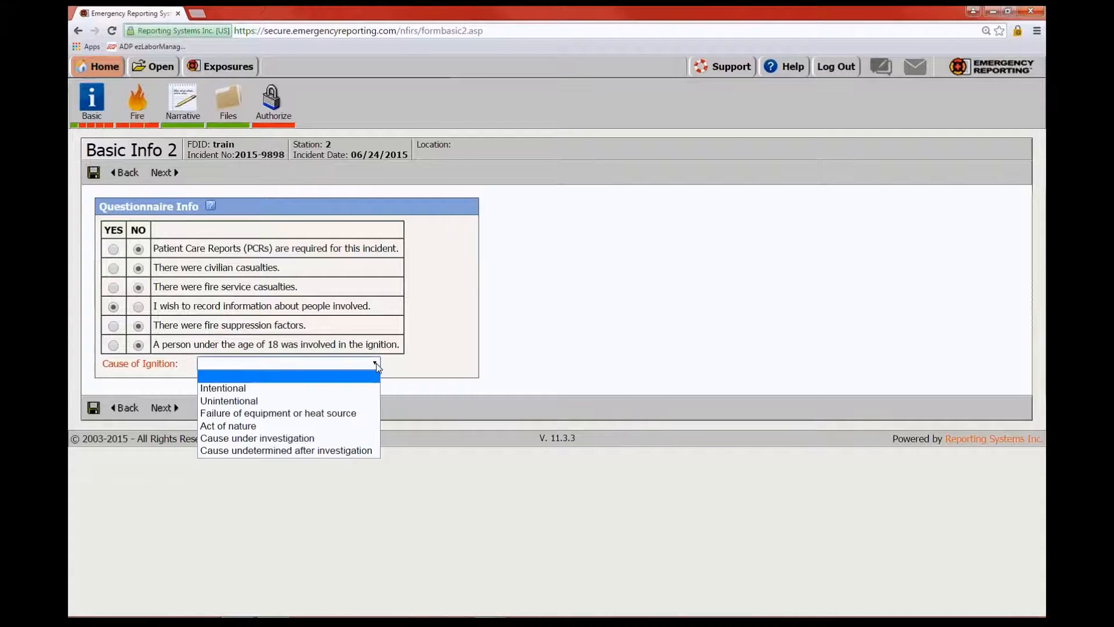
{"action": "left_click", "coordinate": [231, 402]}
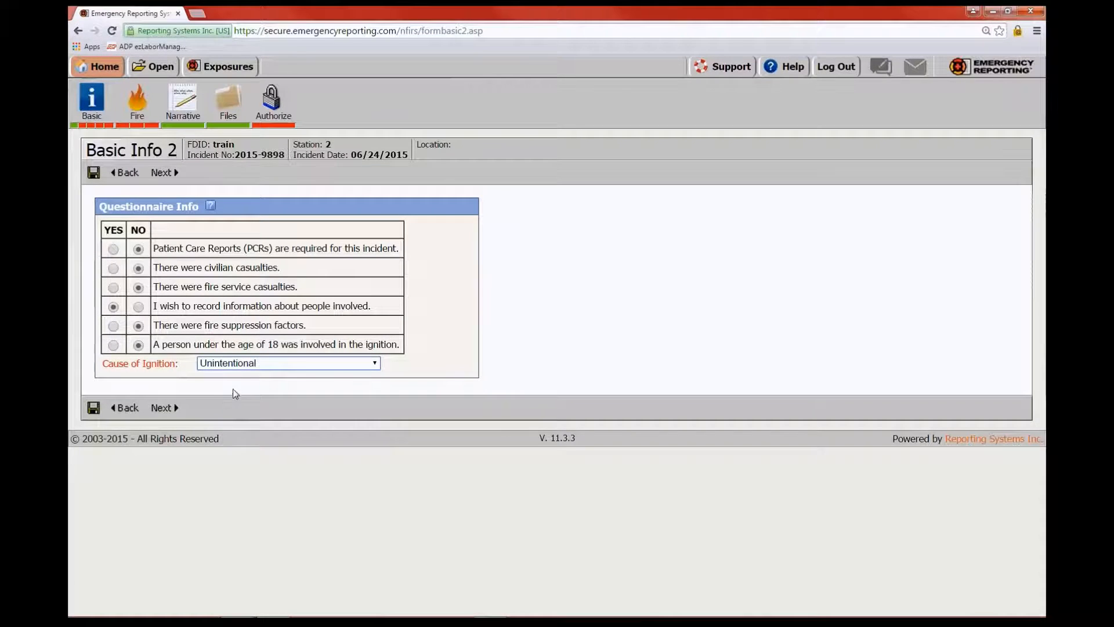
{"action": "left_click", "coordinate": [376, 366]}
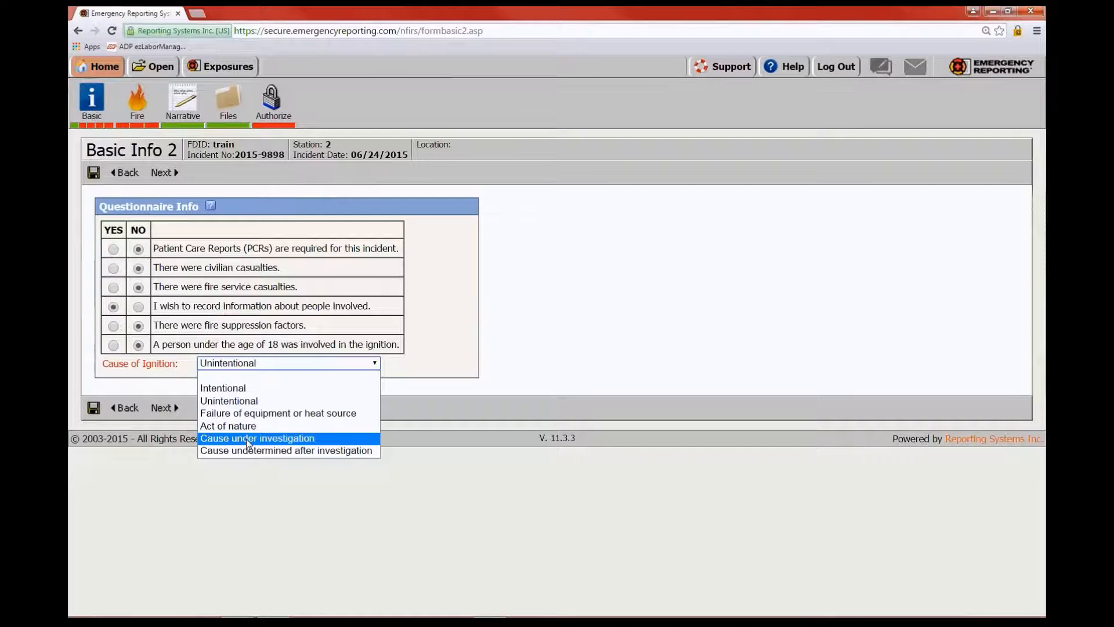
{"action": "left_click", "coordinate": [556, 350]}
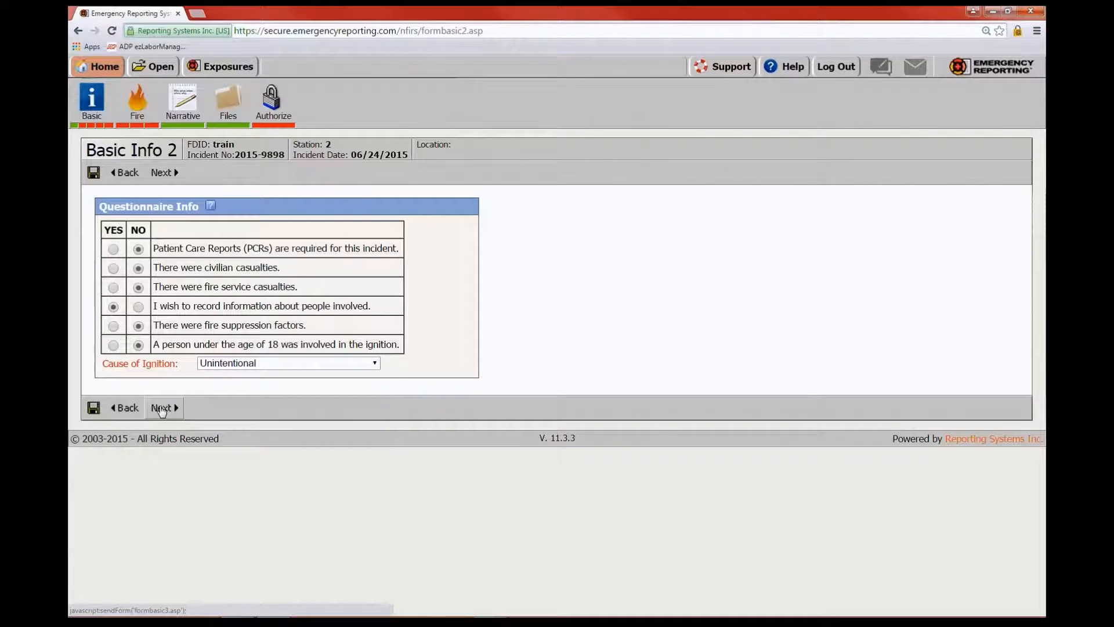
{"action": "left_click", "coordinate": [161, 408]}
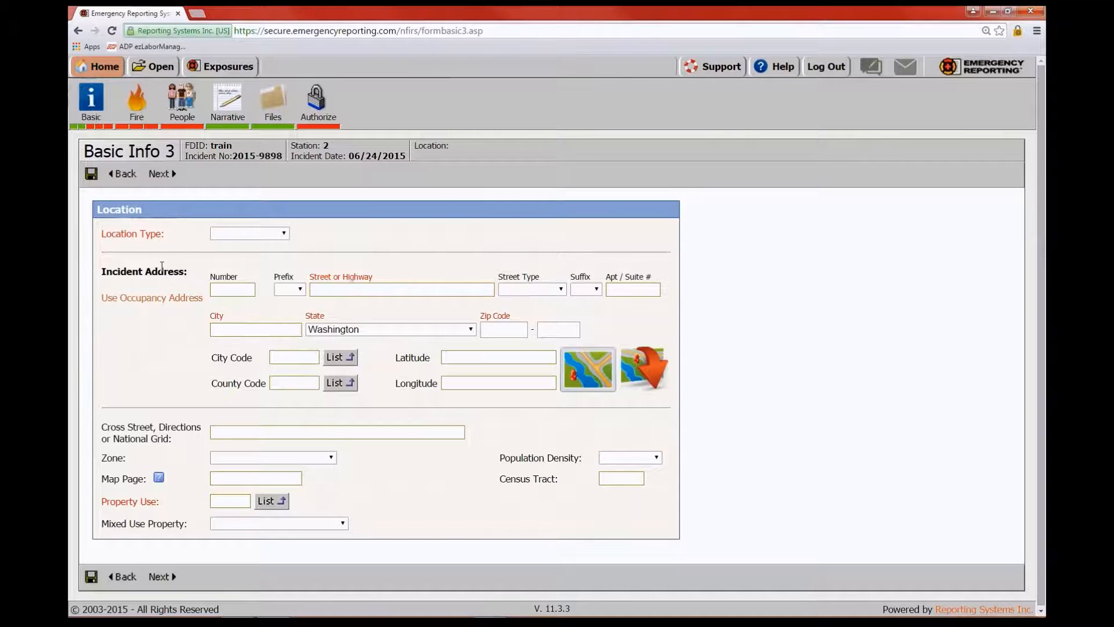
{"action": "left_click", "coordinate": [285, 234]}
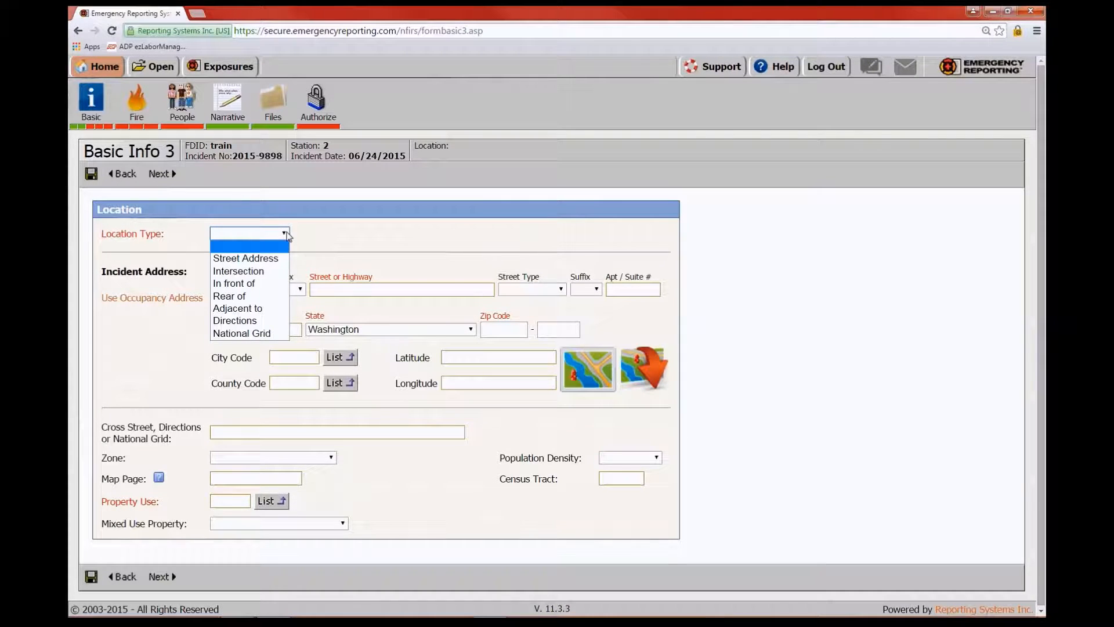
{"action": "left_click", "coordinate": [271, 263]}
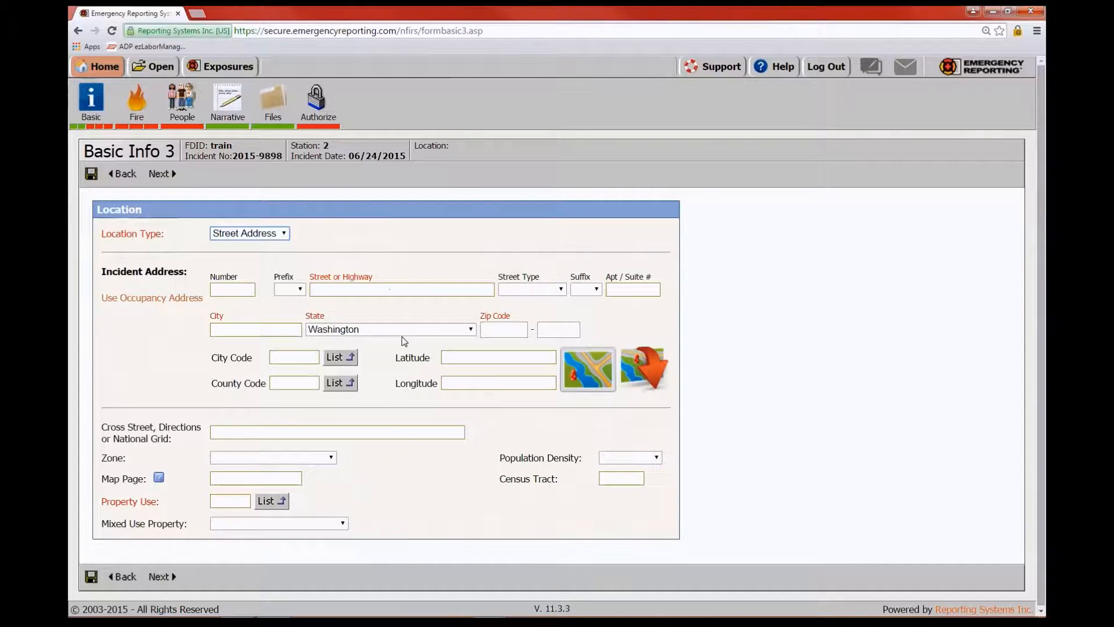
{"action": "left_click", "coordinate": [225, 291]}
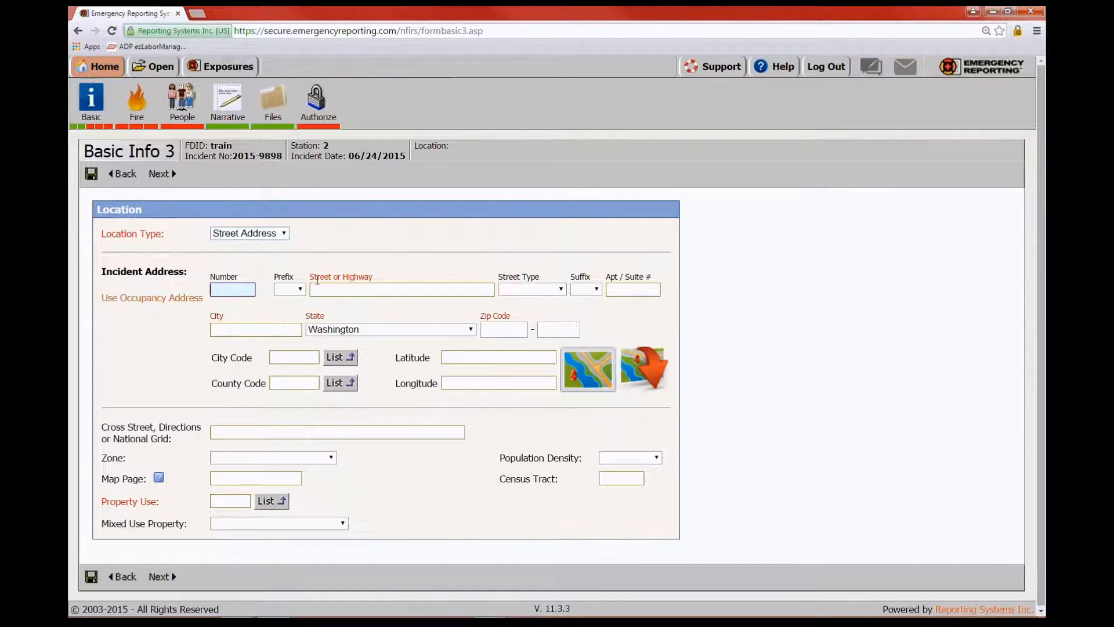
{"action": "key", "text": "Tab"}
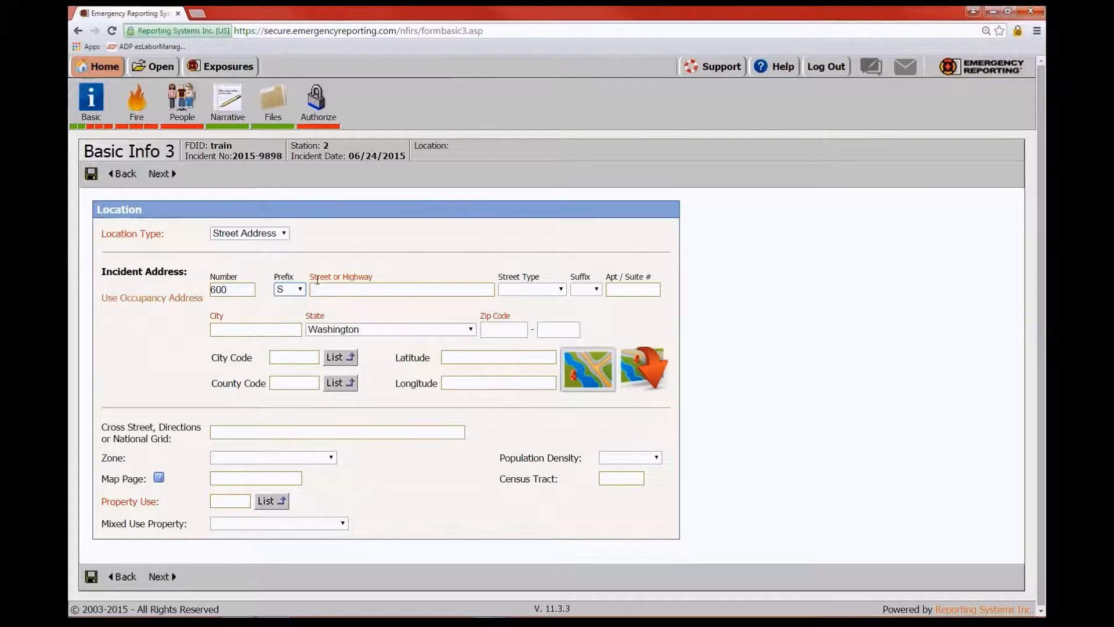
{"action": "key", "text": "Tab"}
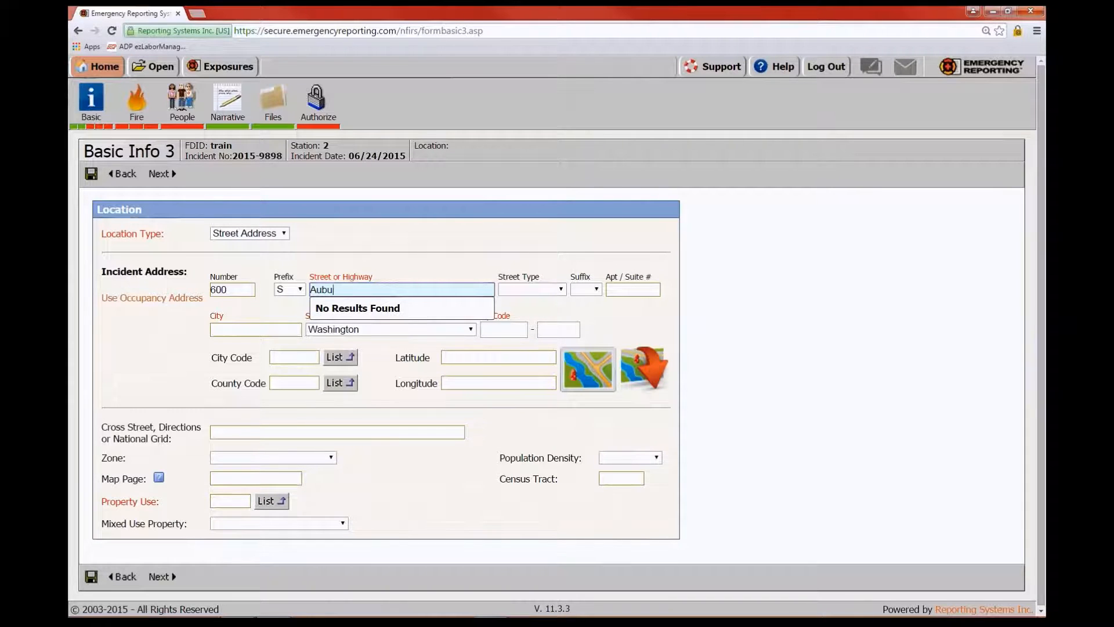
{"action": "key", "text": "Tab"}
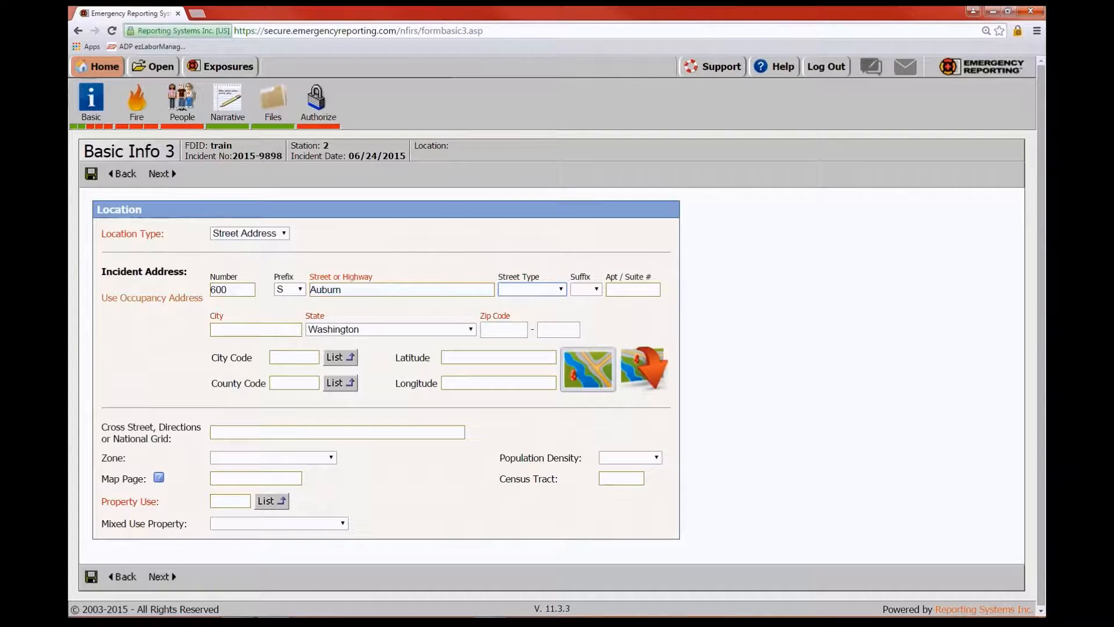
{"action": "left_click", "coordinate": [562, 289]}
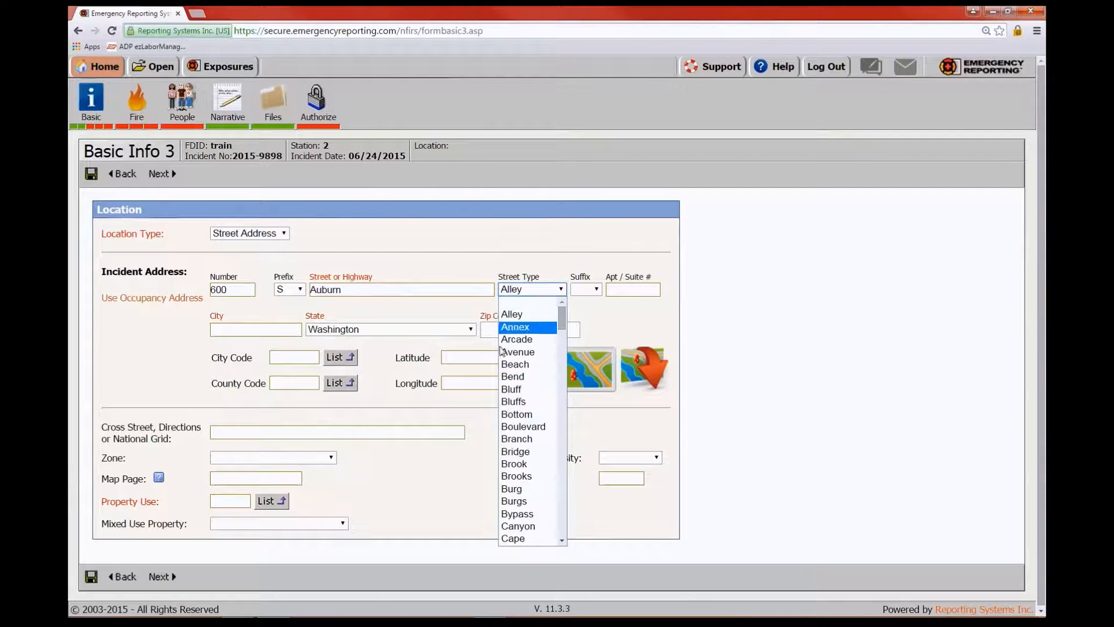
{"action": "left_click", "coordinate": [522, 352]}
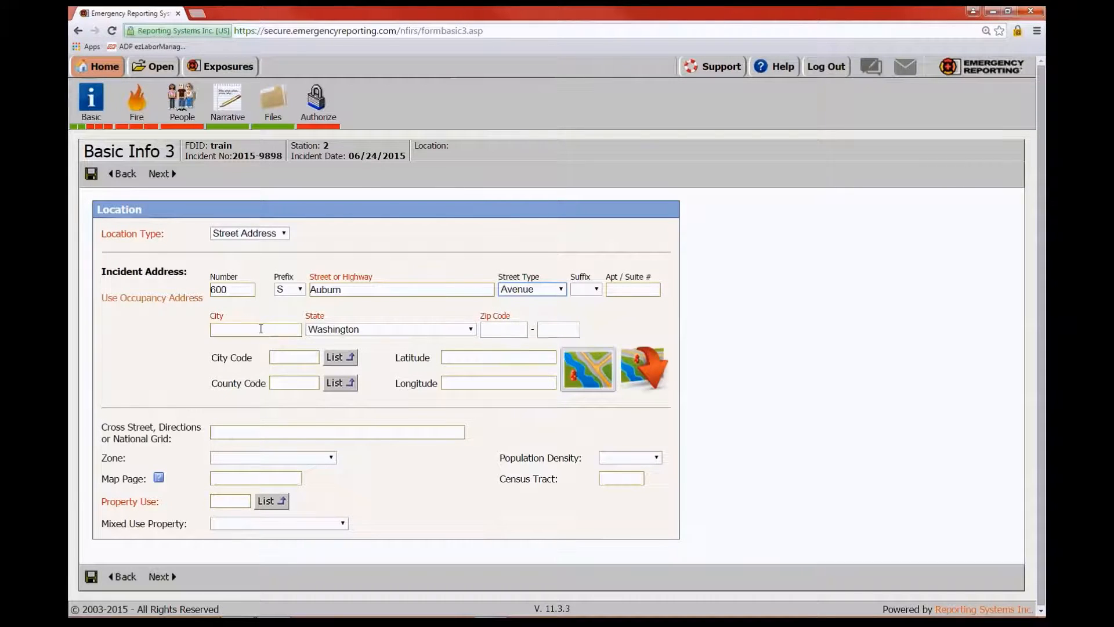
Enter city Kennewick and zip 99336, then bring up the property use code list
{"action": "left_click", "coordinate": [260, 328]}
{"action": "type", "text": "Kennewi"}
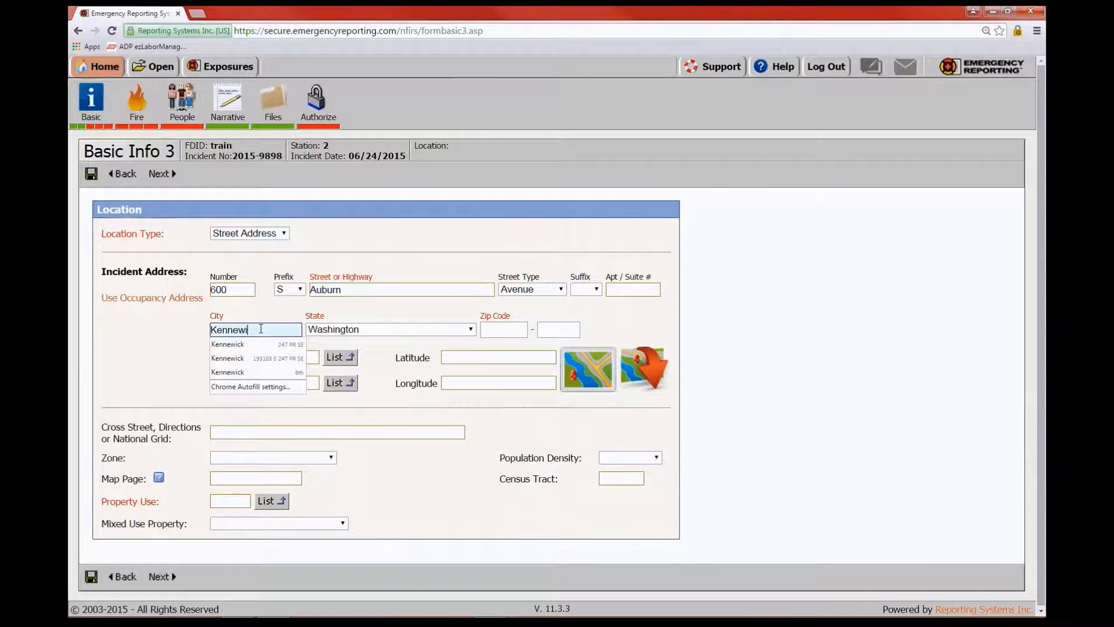
{"action": "type", "text": "ck"}
{"action": "key", "text": "Tab"}
{"action": "key", "text": "Tab"}
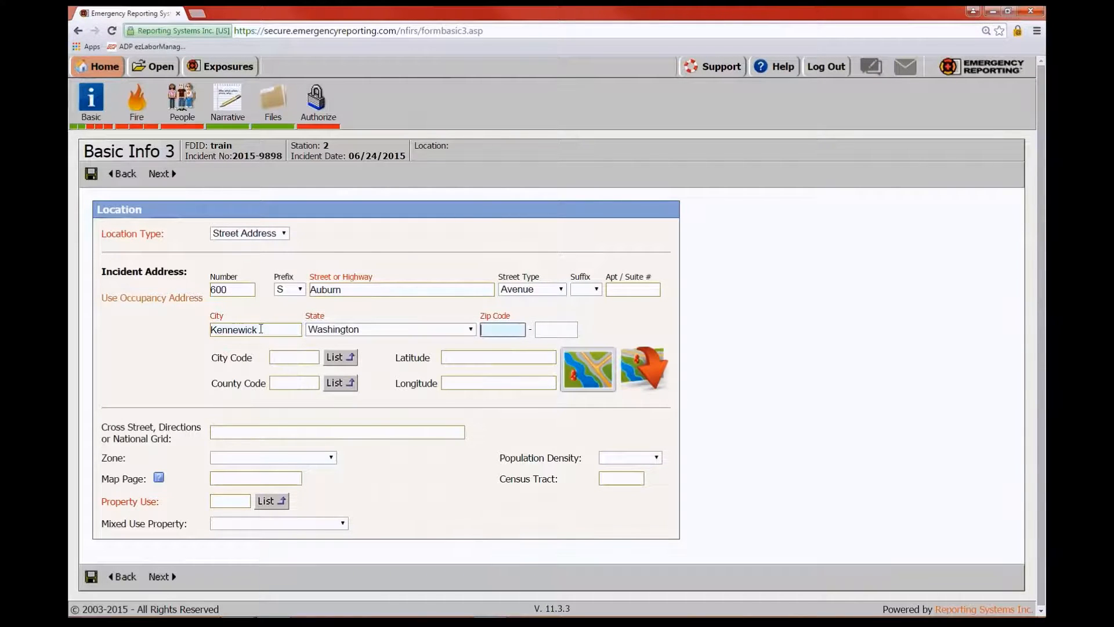
{"action": "type", "text": "99336"}
{"action": "key", "text": "Tab"}
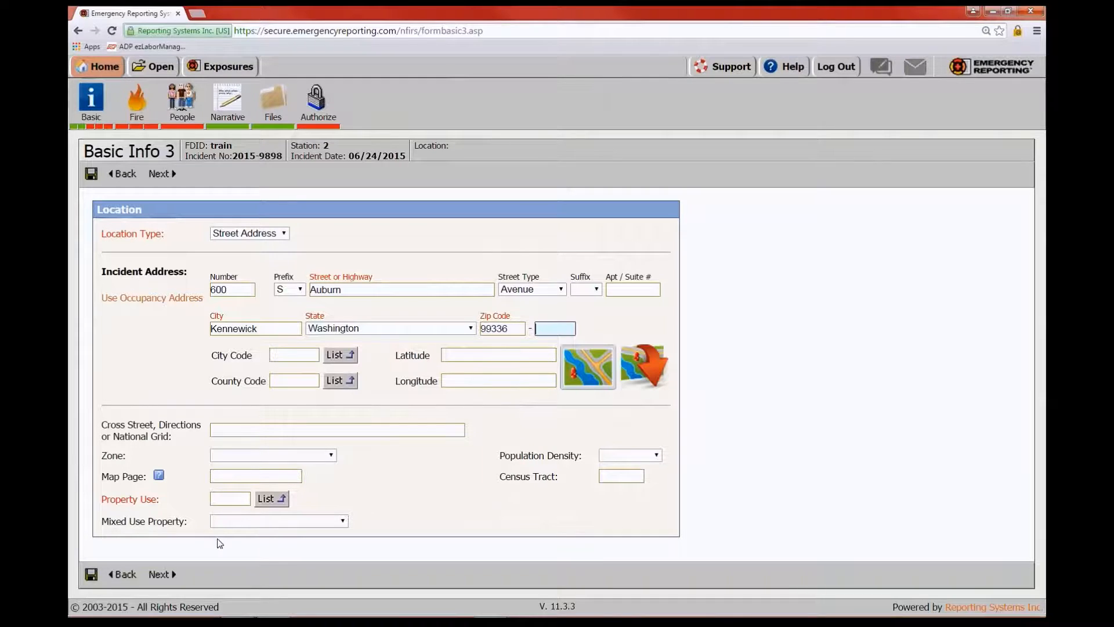
{"action": "left_click", "coordinate": [450, 408]}
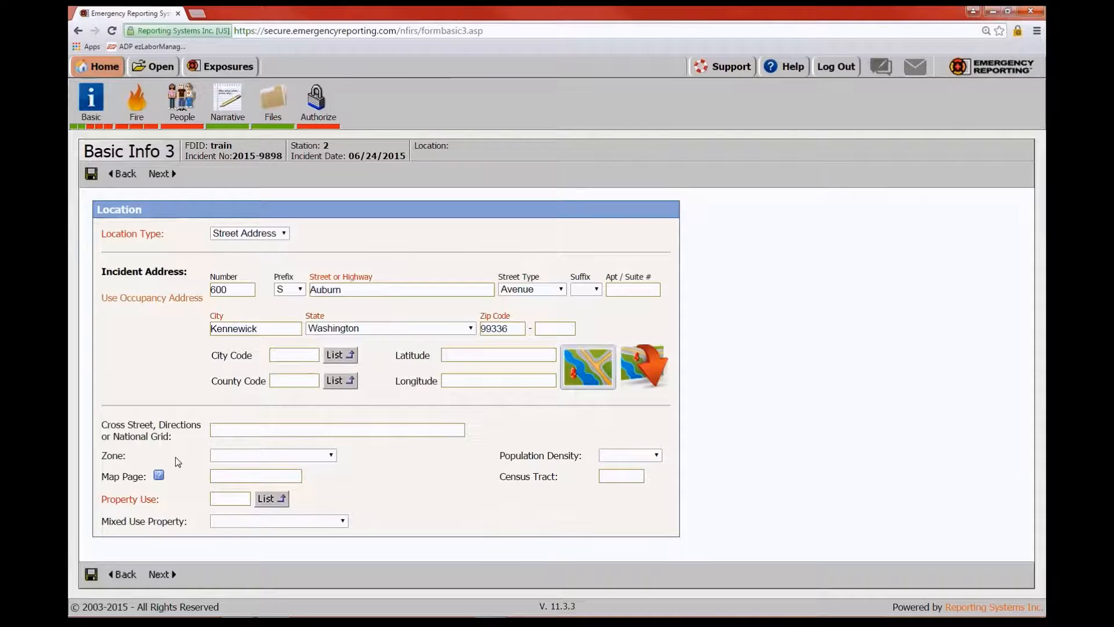
{"action": "left_click", "coordinate": [264, 499]}
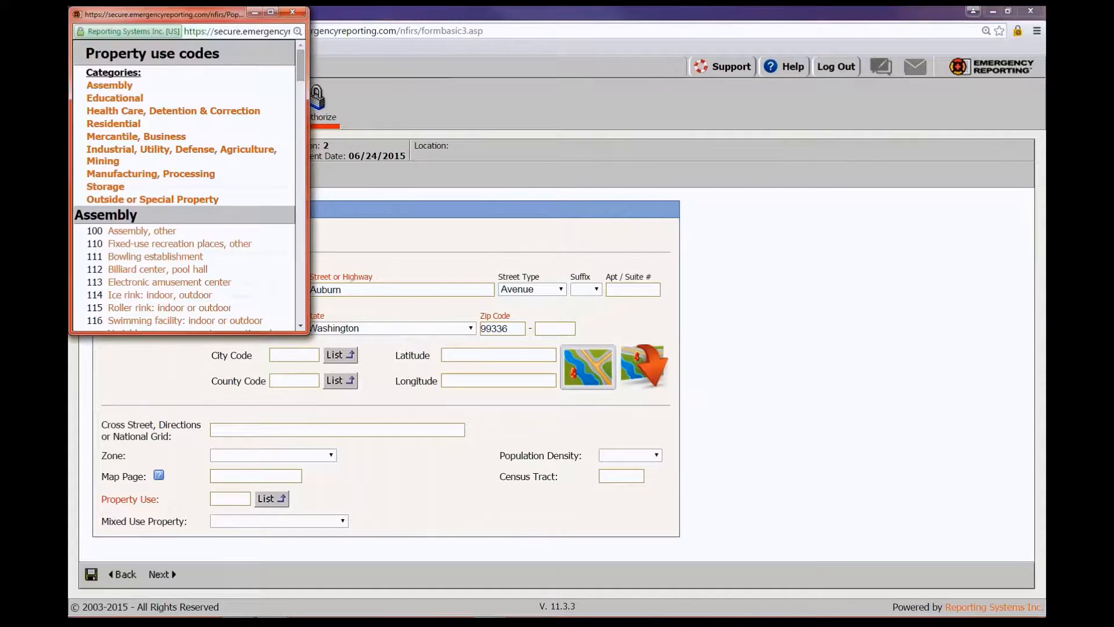
Choose property use 962 (residential street or driveway) under Outside or Special Property, then go Next
{"action": "left_click", "coordinate": [163, 199]}
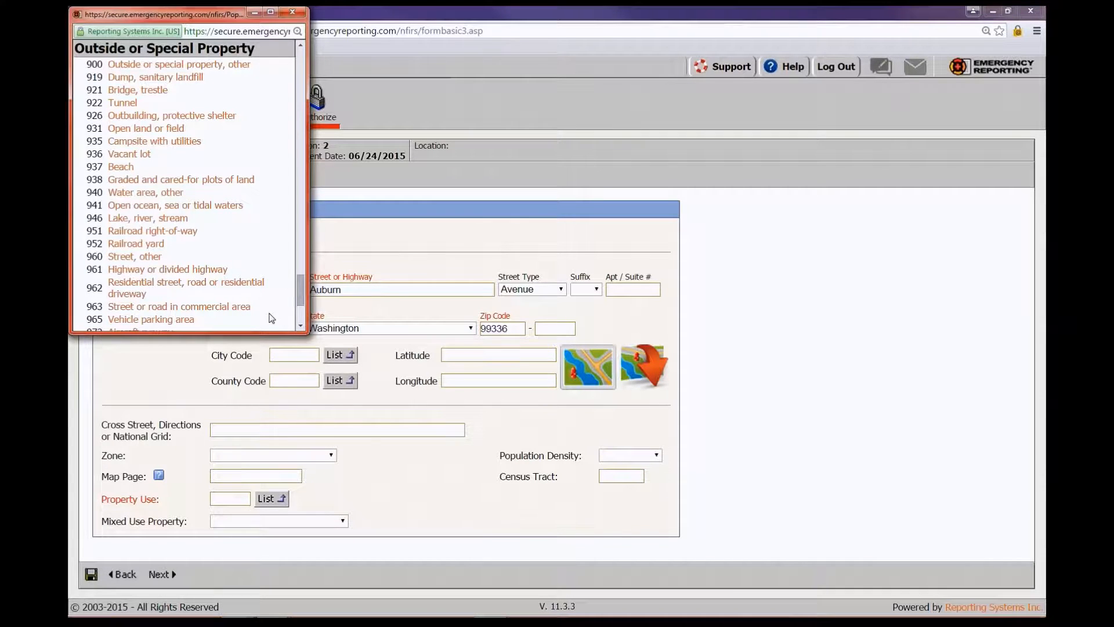
{"action": "left_click", "coordinate": [301, 326]}
{"action": "left_click", "coordinate": [301, 326]}
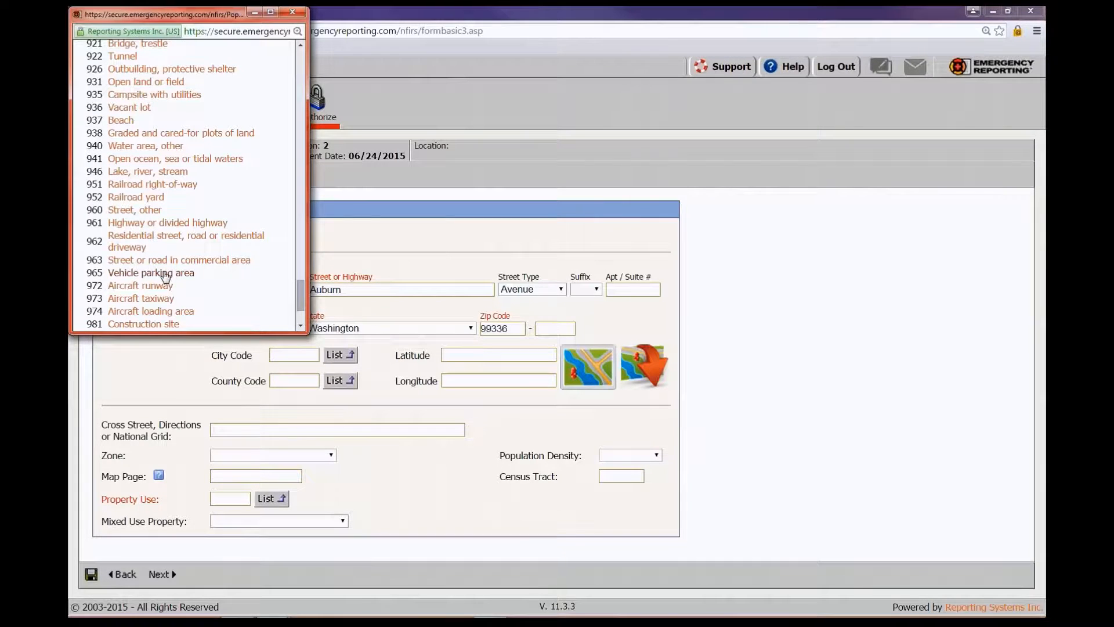
{"action": "left_click", "coordinate": [134, 240]}
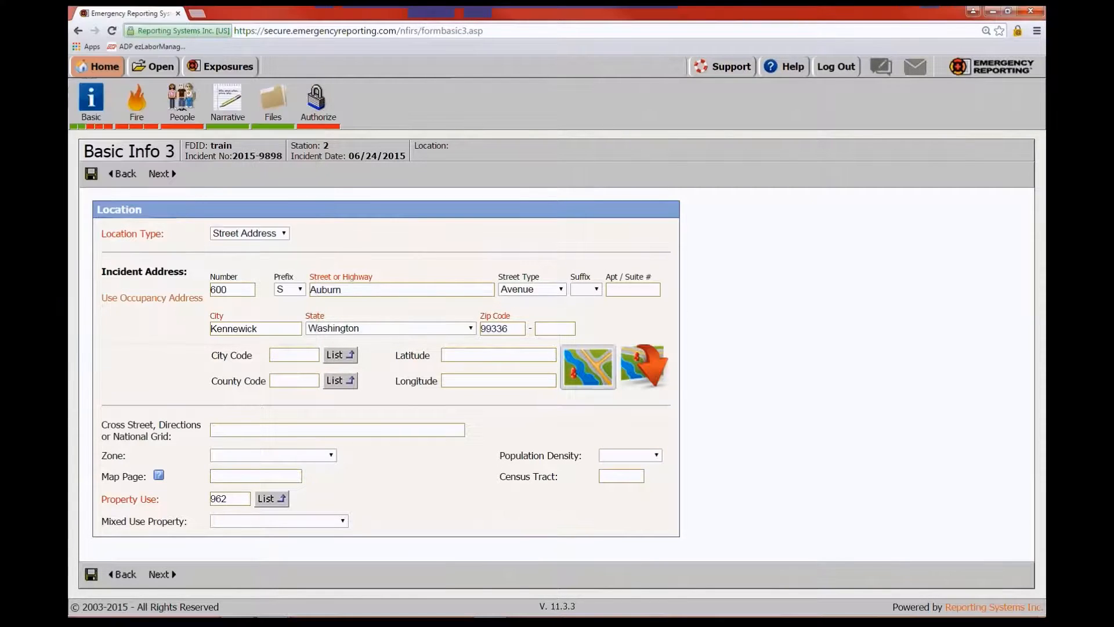
{"action": "left_click", "coordinate": [161, 574]}
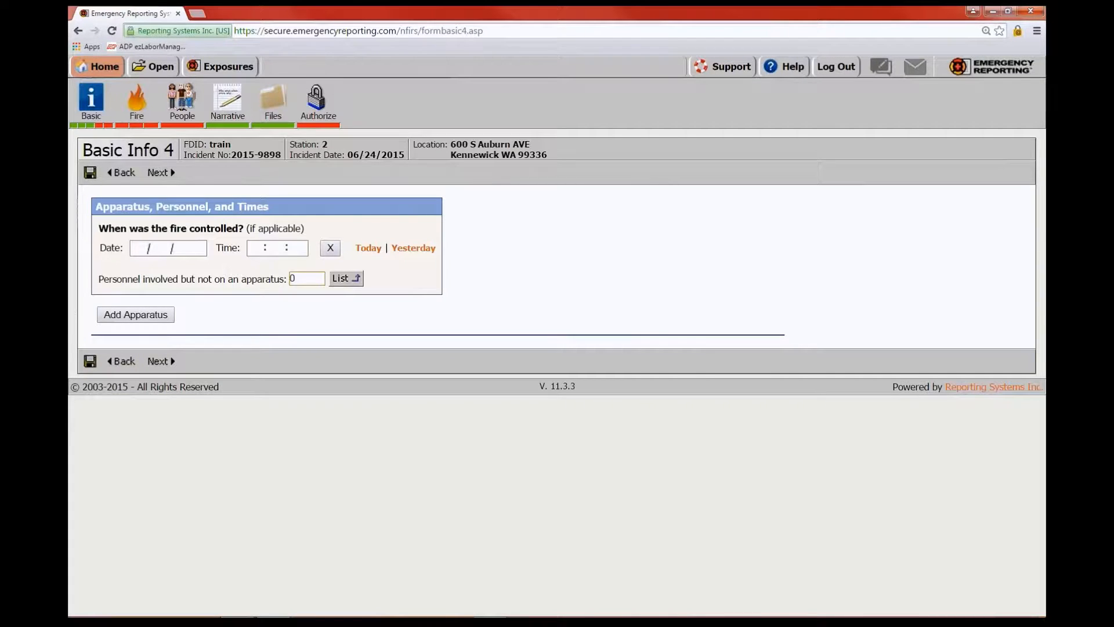
Start a new apparatus entry and add the first crew member from the personnel list
{"action": "left_click", "coordinate": [138, 320]}
{"action": "scroll", "coordinate": [206, 210], "scroll_direction": "down", "scroll_amount": 3}
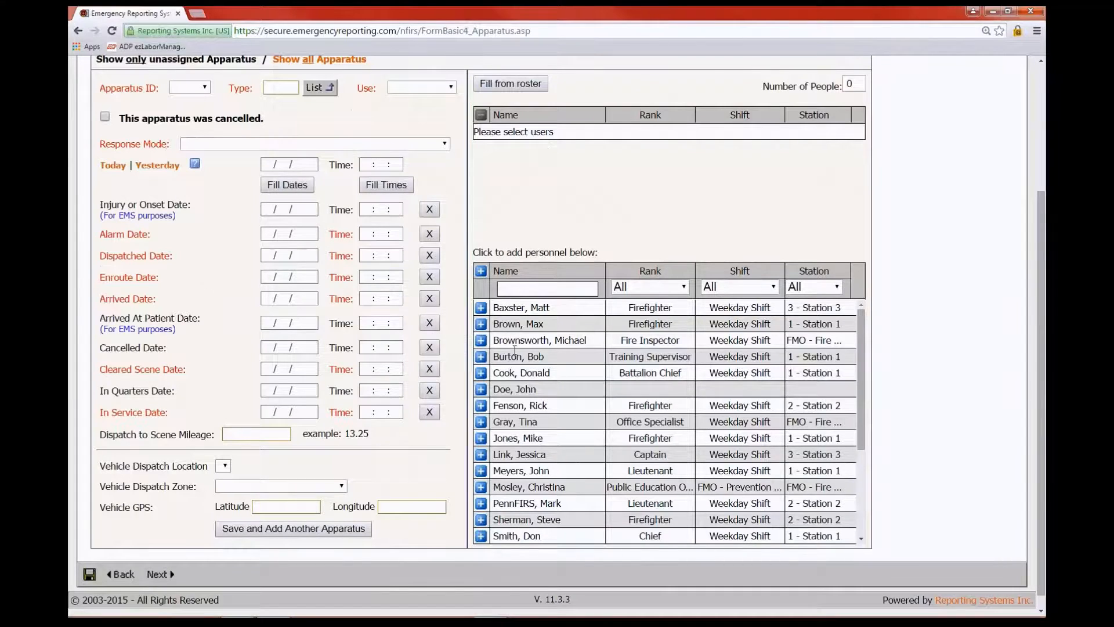
{"action": "left_click", "coordinate": [481, 309]}
Add two more crew members, set the apparatus to Eng 1, and give the first member role 11
{"action": "left_click", "coordinate": [481, 358]}
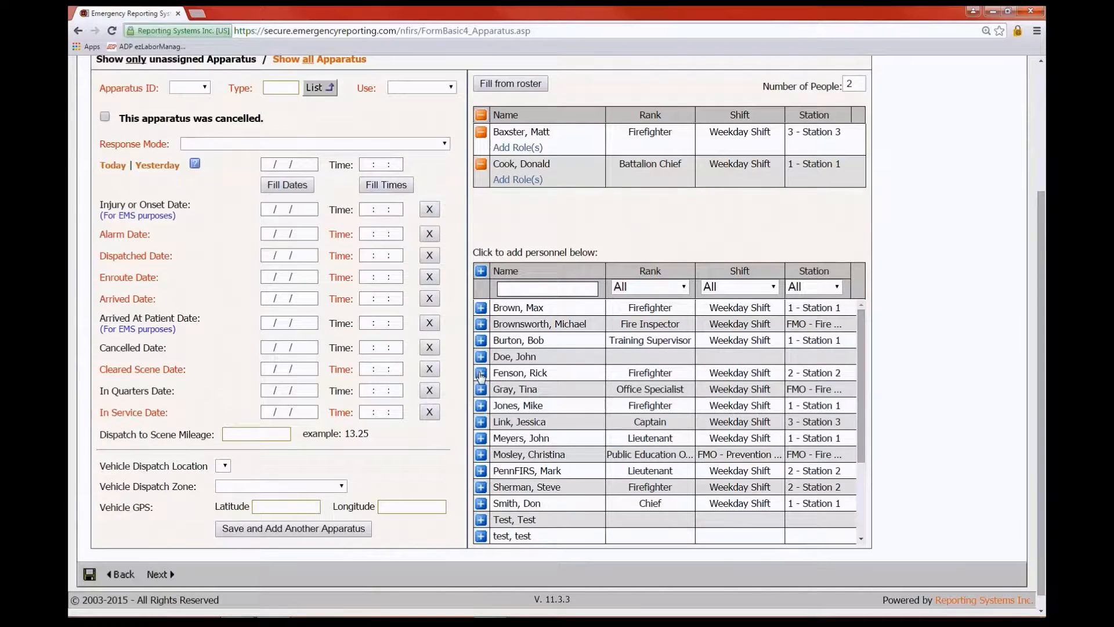
{"action": "left_click", "coordinate": [481, 373]}
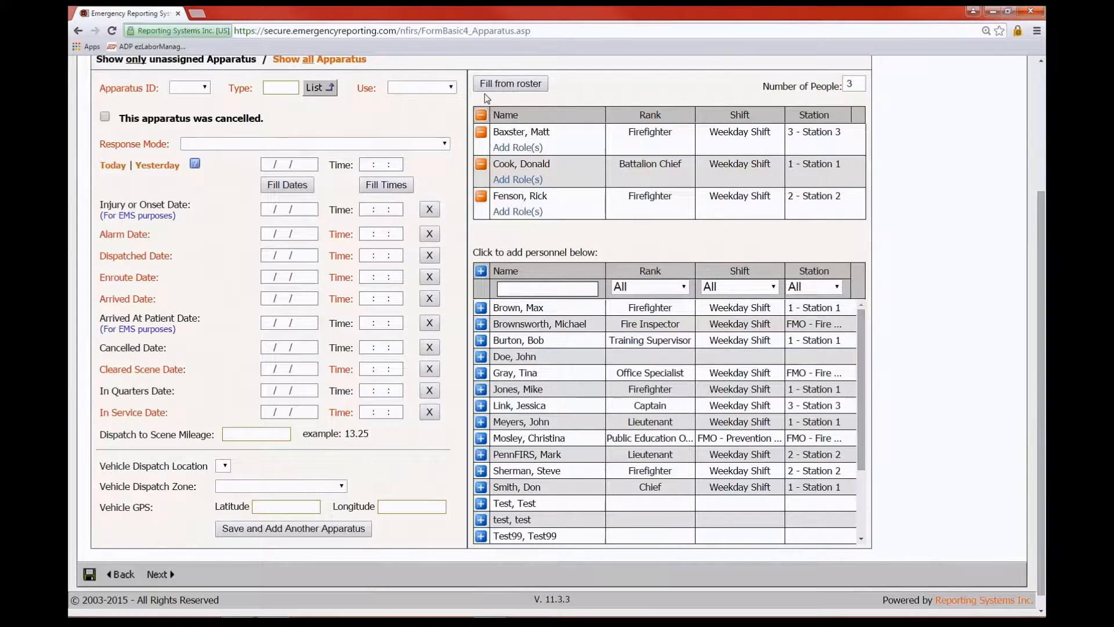
{"action": "left_click", "coordinate": [206, 88]}
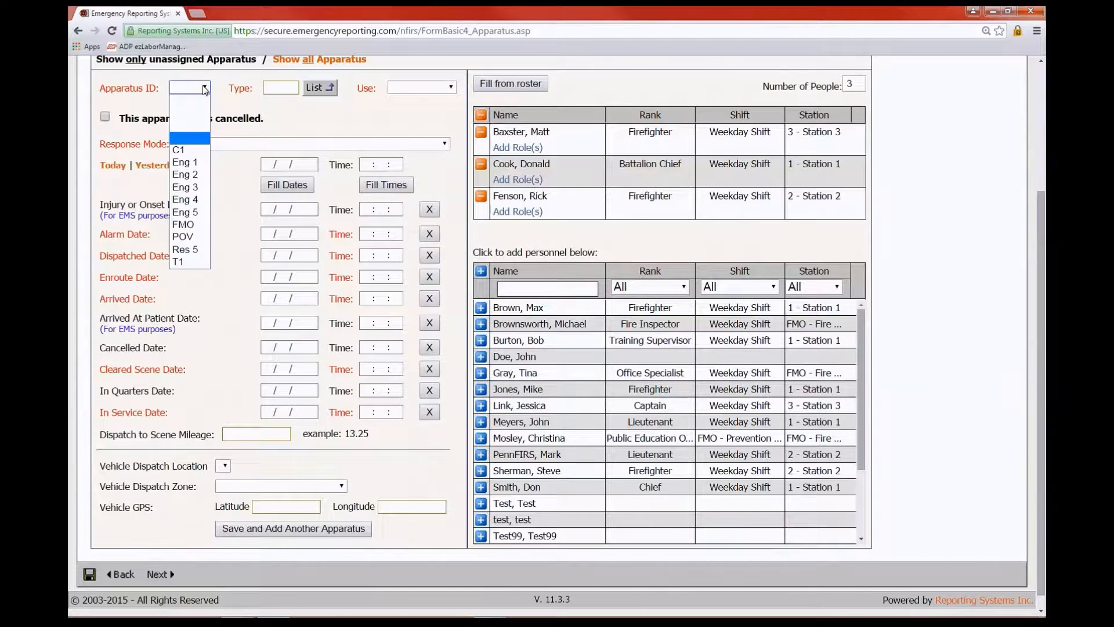
{"action": "left_click", "coordinate": [187, 156]}
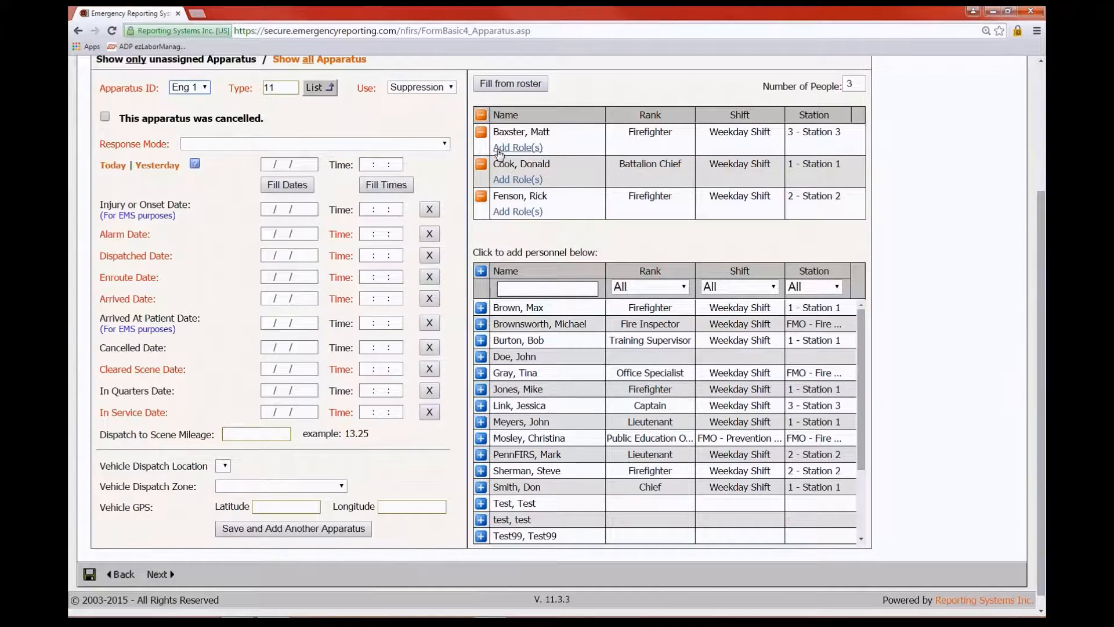
{"action": "left_click", "coordinate": [516, 149]}
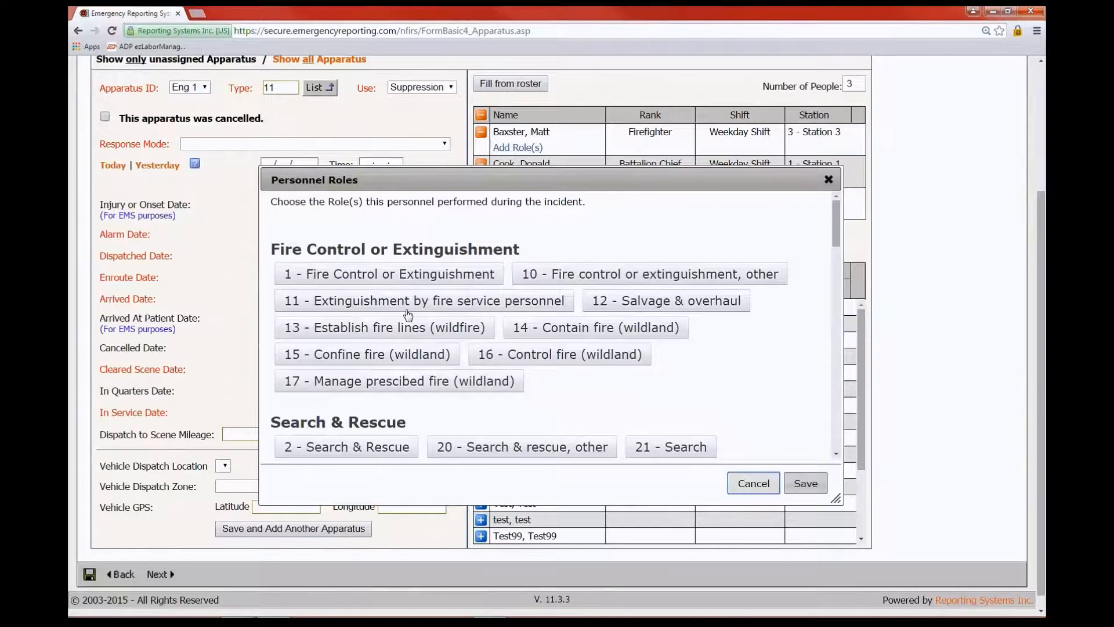
{"action": "scroll", "coordinate": [408, 317], "scroll_direction": "down", "scroll_amount": 1}
{"action": "left_click", "coordinate": [449, 244]}
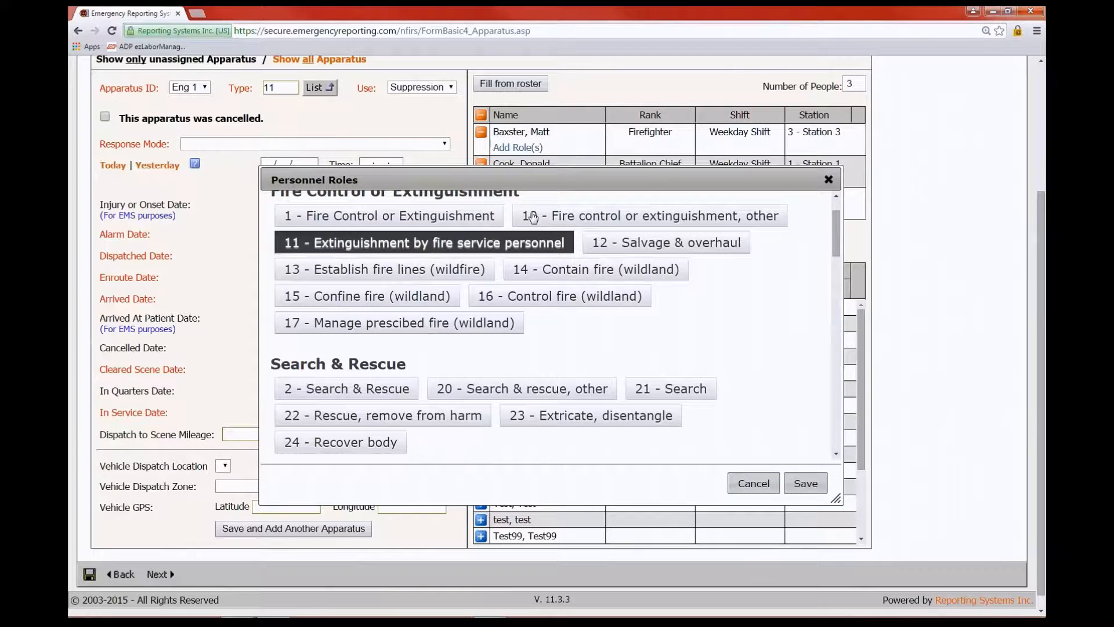
{"action": "left_click", "coordinate": [808, 484]}
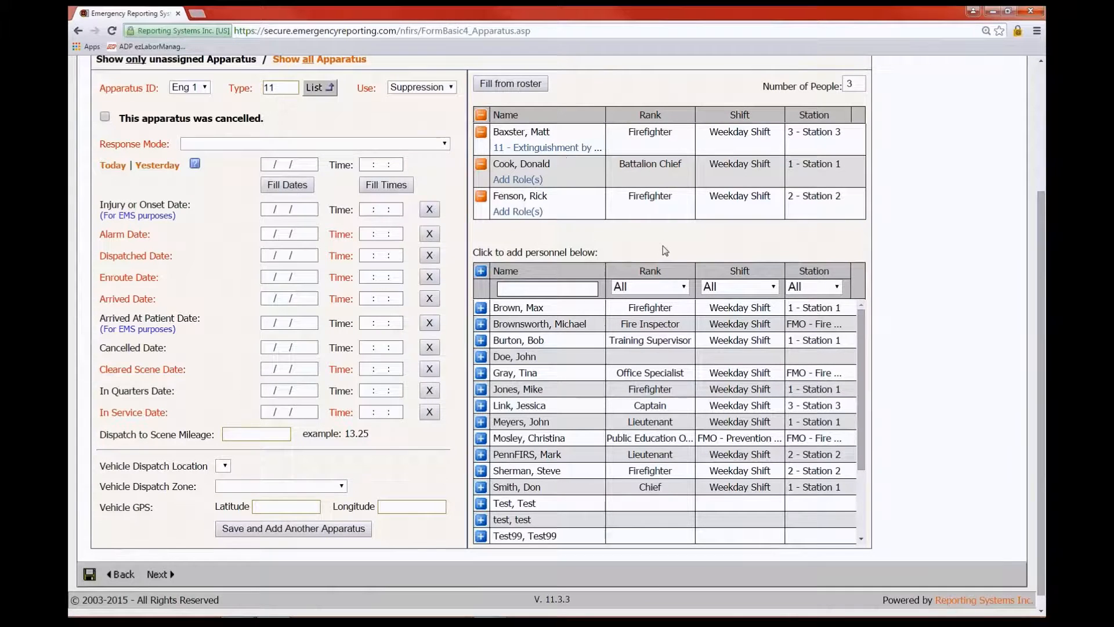
Save Eng 1, create two further apparatus entries, and return to the apparatus summary
{"action": "scroll", "coordinate": [477, 178], "scroll_direction": "up", "scroll_amount": 1}
{"action": "scroll", "coordinate": [624, 289], "scroll_direction": "down", "scroll_amount": 4}
{"action": "scroll", "coordinate": [276, 511], "scroll_direction": "up", "scroll_amount": 1}
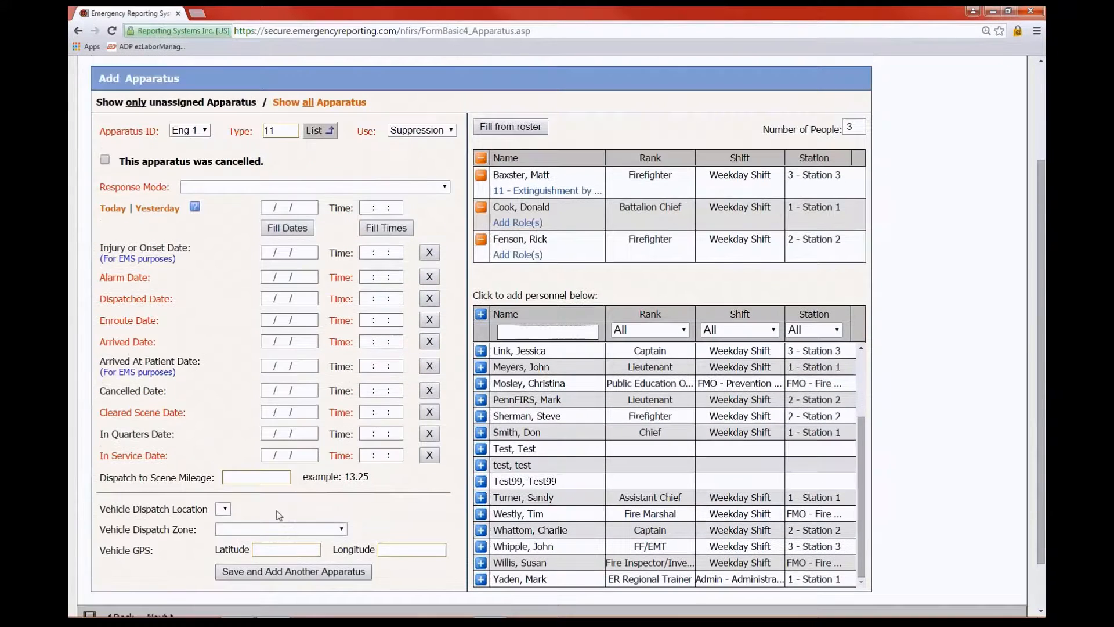
{"action": "left_click", "coordinate": [294, 572]}
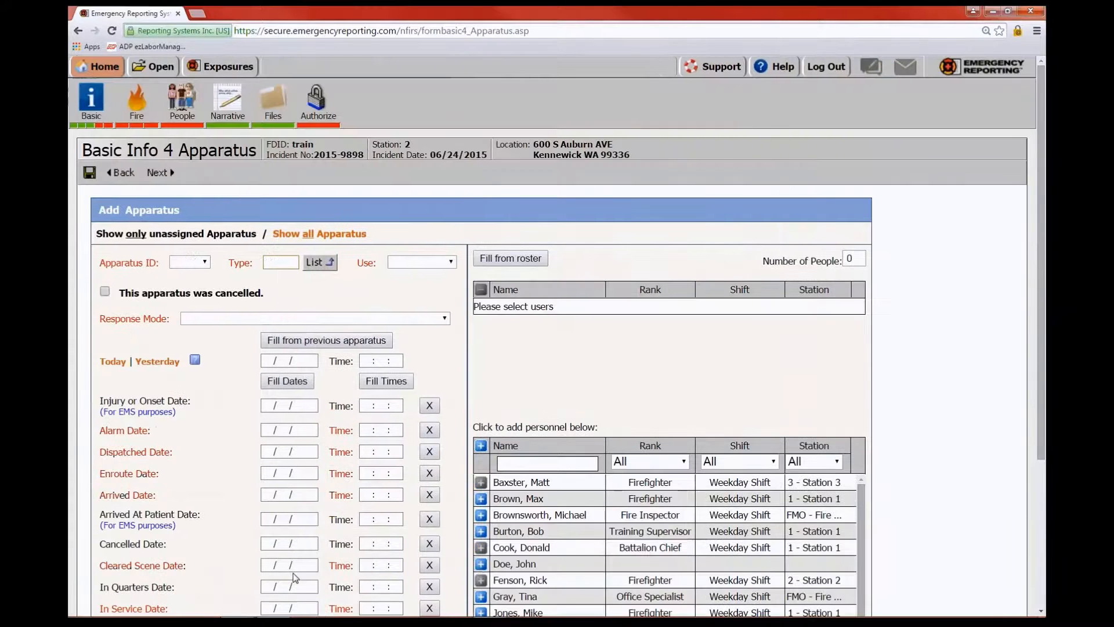
{"action": "scroll", "coordinate": [503, 385], "scroll_direction": "down", "scroll_amount": 2}
{"action": "scroll", "coordinate": [371, 598], "scroll_direction": "down", "scroll_amount": 2}
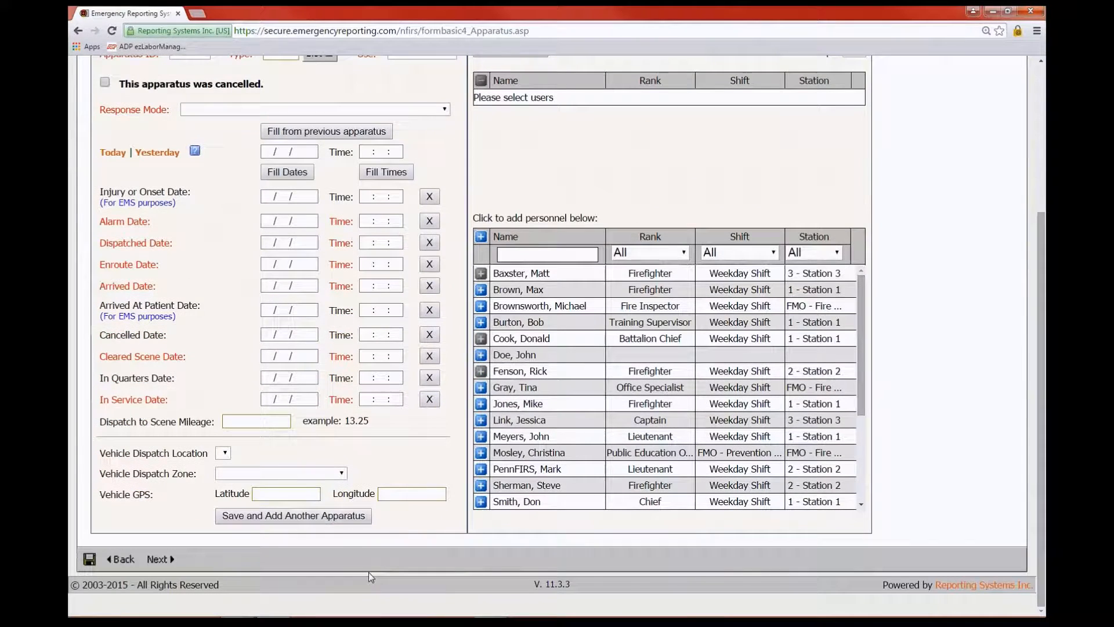
{"action": "left_click", "coordinate": [329, 518]}
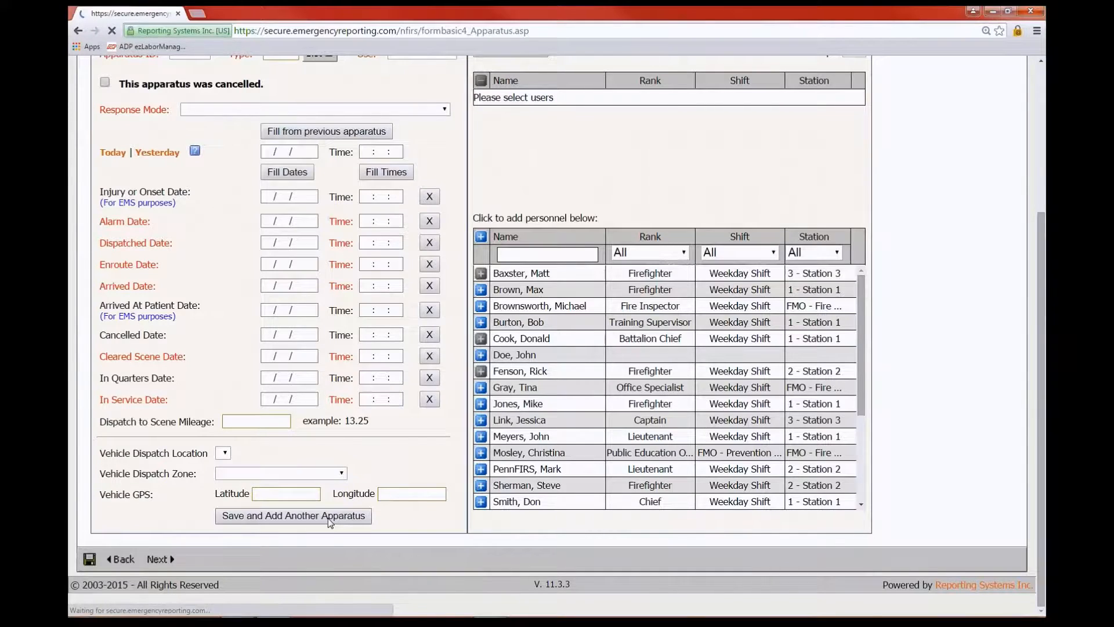
{"action": "scroll", "coordinate": [532, 367], "scroll_direction": "down", "scroll_amount": 2}
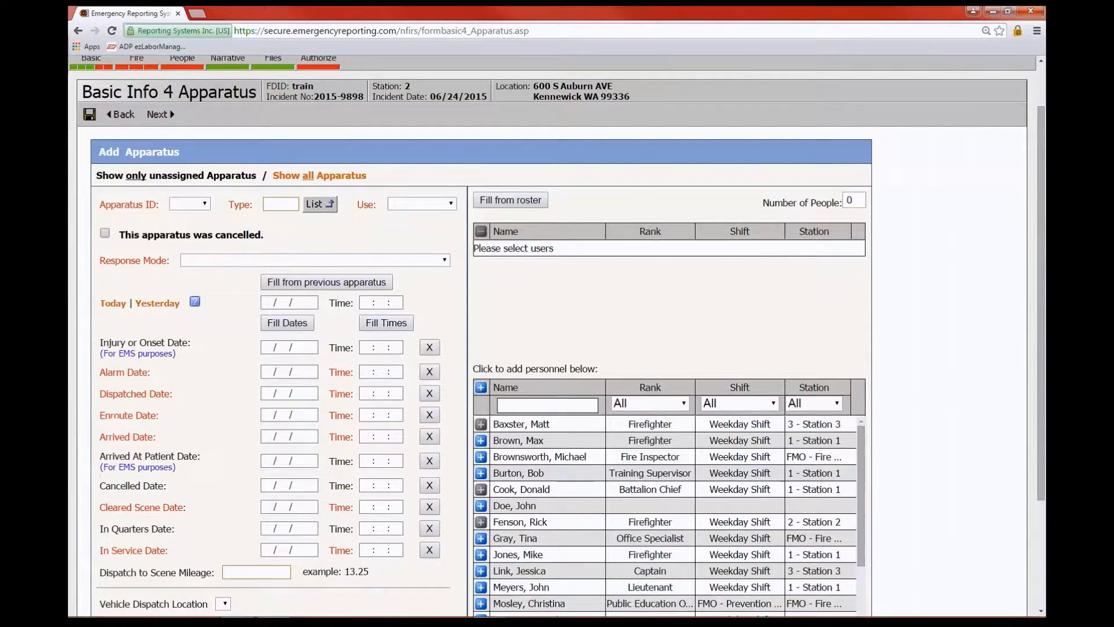
{"action": "scroll", "coordinate": [241, 170], "scroll_direction": "up", "scroll_amount": 2}
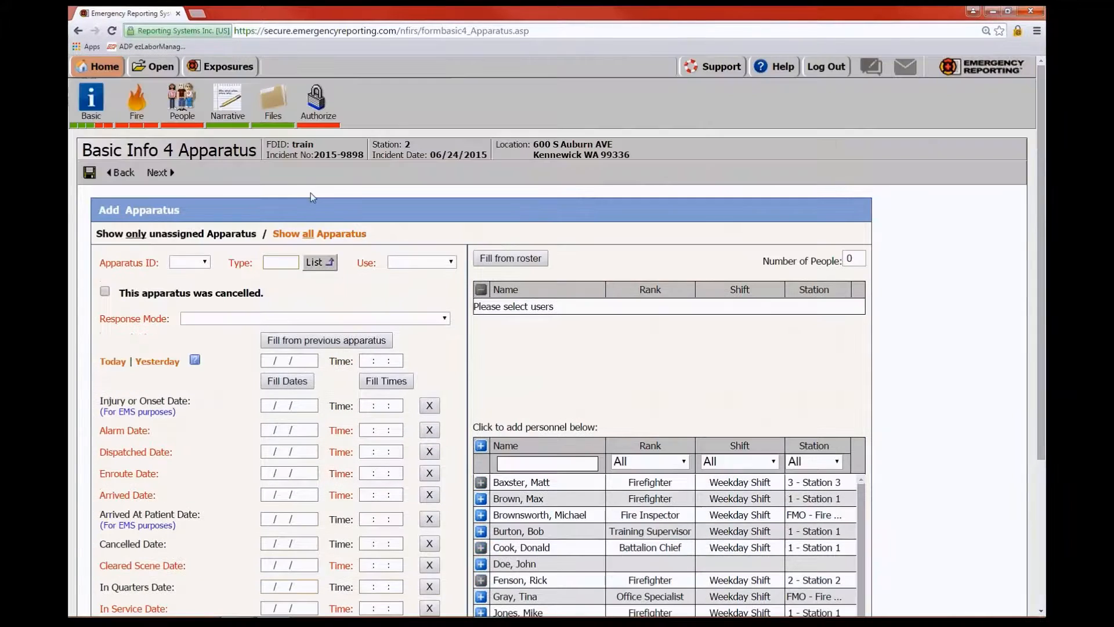
{"action": "left_click", "coordinate": [122, 173]}
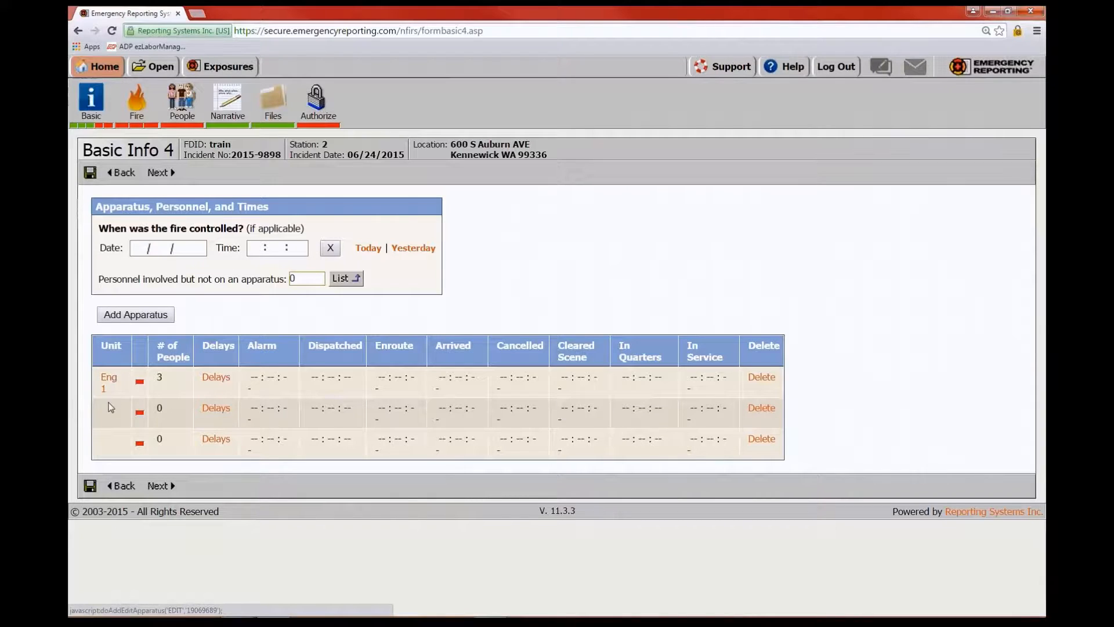
Reopen Eng 1 for editing, then switch to the incident's People section
{"action": "left_click", "coordinate": [110, 378]}
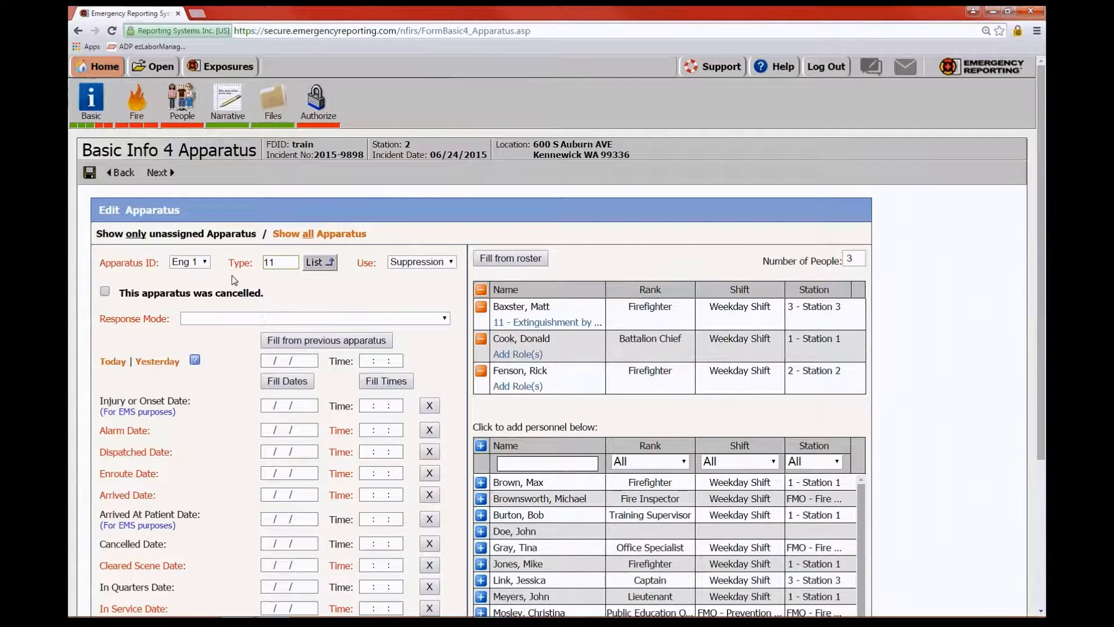
{"action": "left_click", "coordinate": [181, 104]}
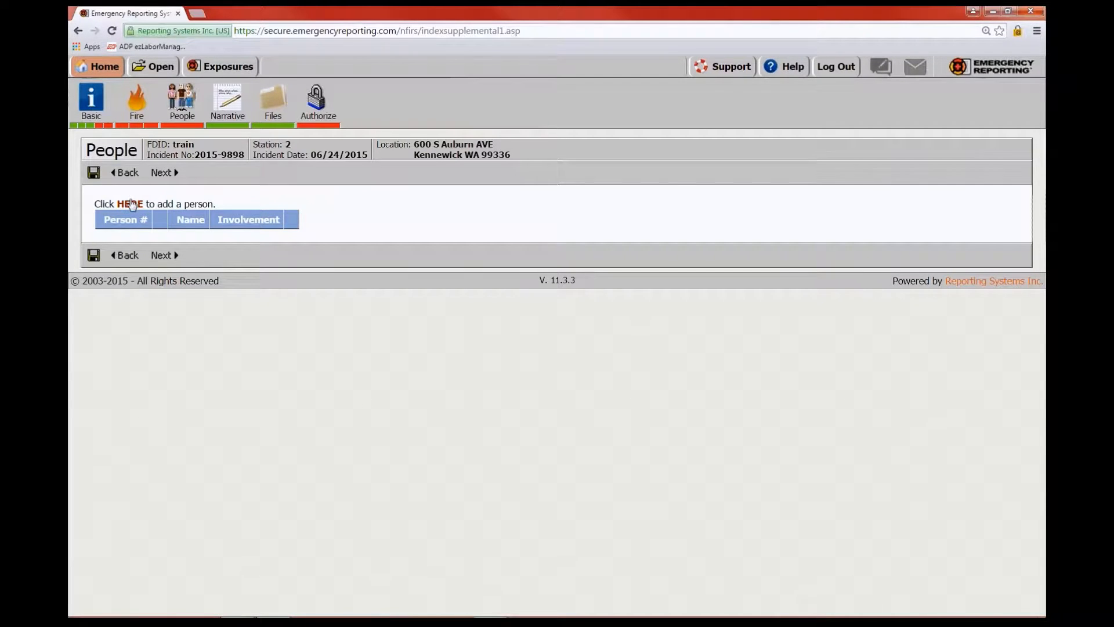
Add a new person flagged as the property owner, save, and go to the Narrative
{"action": "left_click", "coordinate": [130, 205]}
{"action": "scroll", "coordinate": [376, 329], "scroll_direction": "down", "scroll_amount": 2}
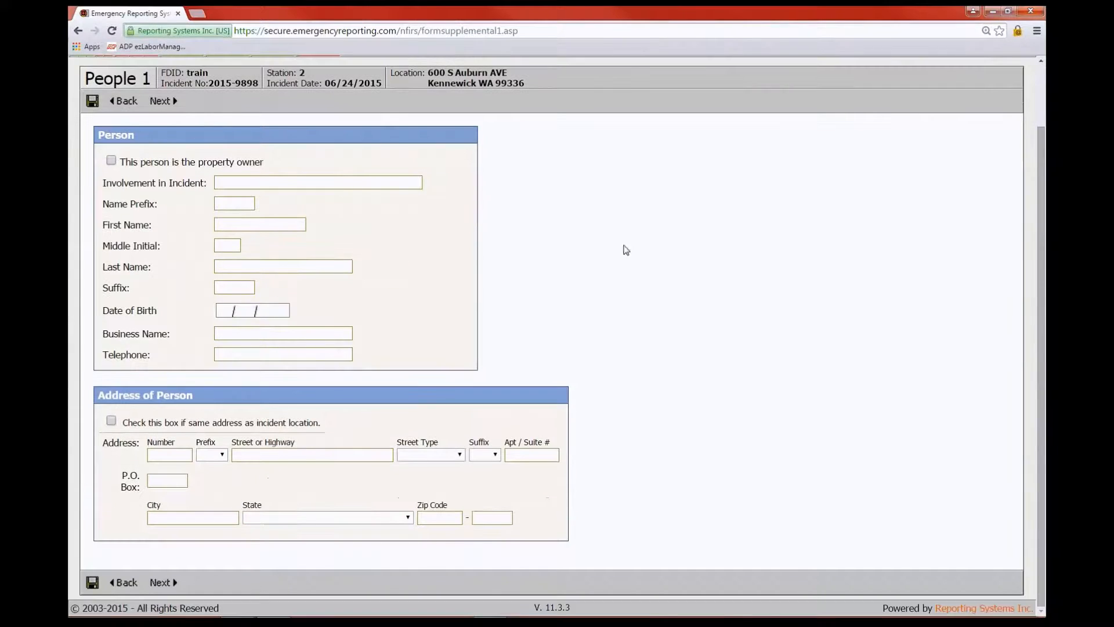
{"action": "left_click", "coordinate": [112, 161]}
{"action": "left_click", "coordinate": [166, 102]}
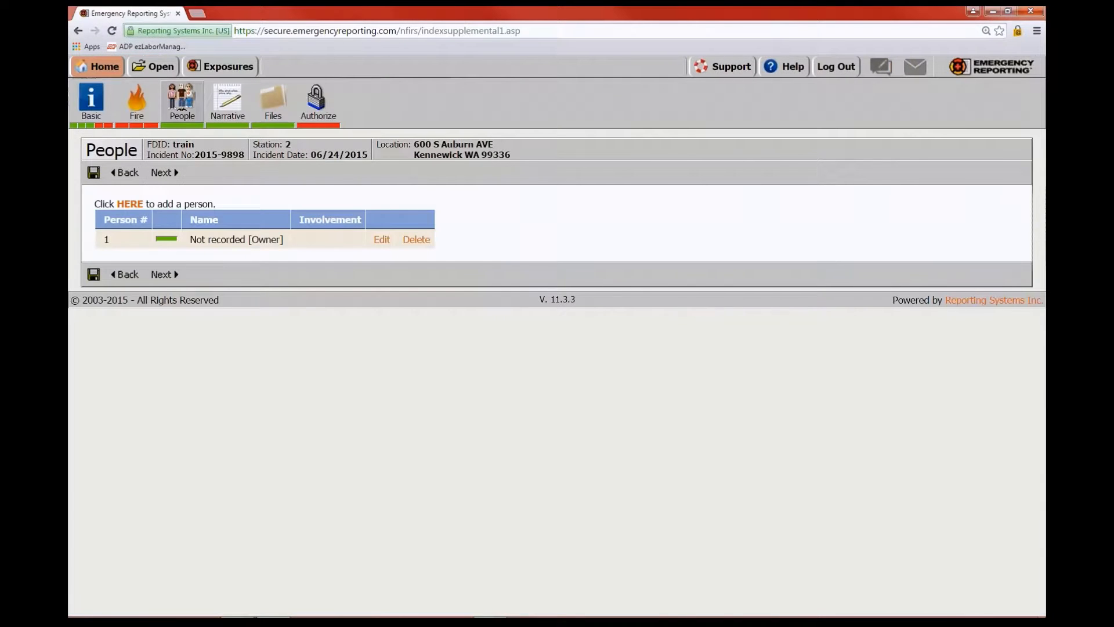
{"action": "left_click", "coordinate": [227, 100]}
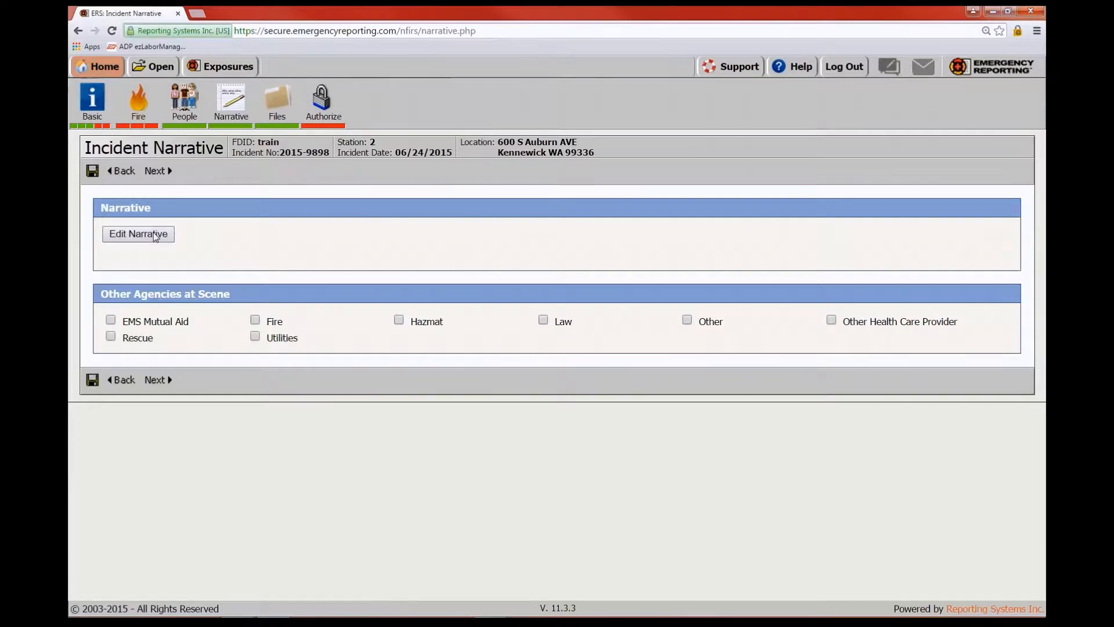
Edit the narrative to read 'hahaha' followed by blank lines, letting it autosave
{"action": "left_click", "coordinate": [155, 235]}
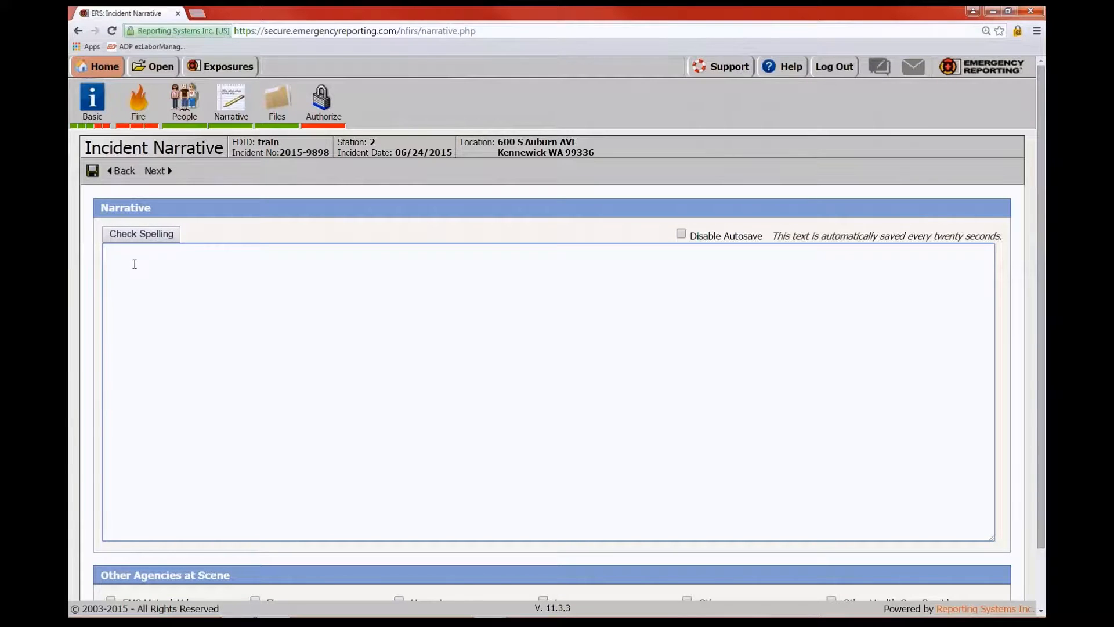
{"action": "type", "text": "hahaha"}
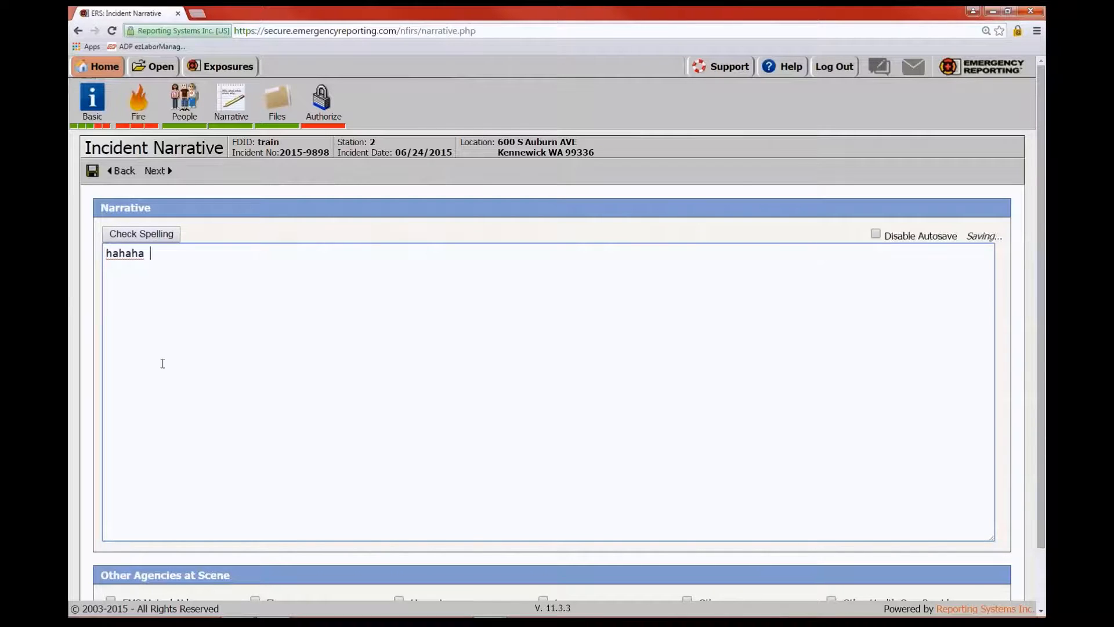
{"action": "key", "text": "Return"}
{"action": "key", "text": "Return"}
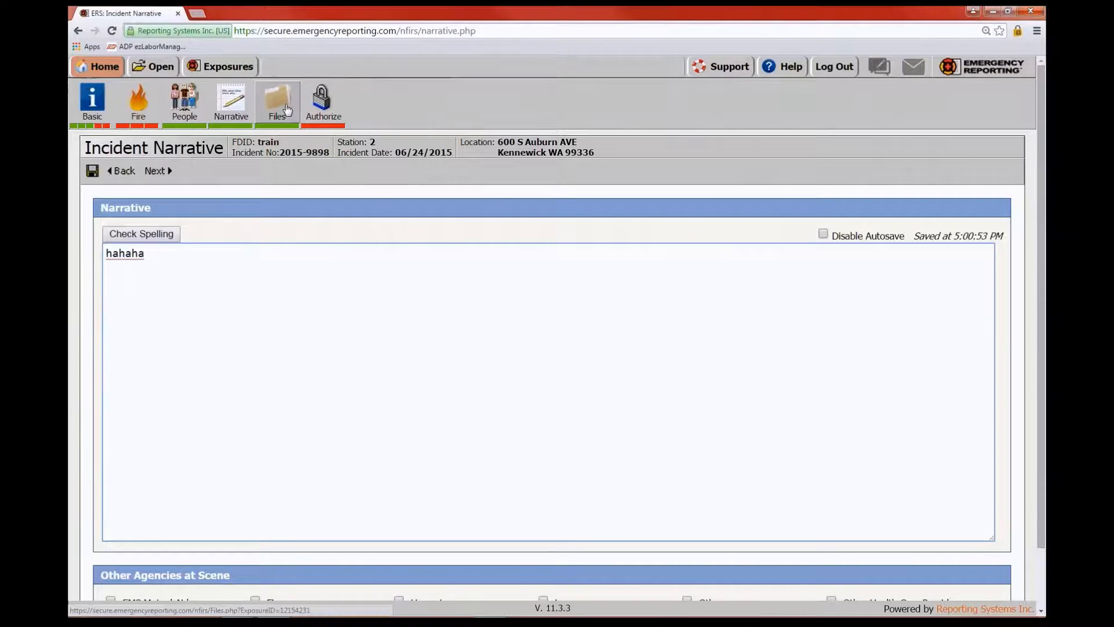
Visit Files without uploading anything, then open the Authorize page of incomplete fields
{"action": "left_click", "coordinate": [287, 109]}
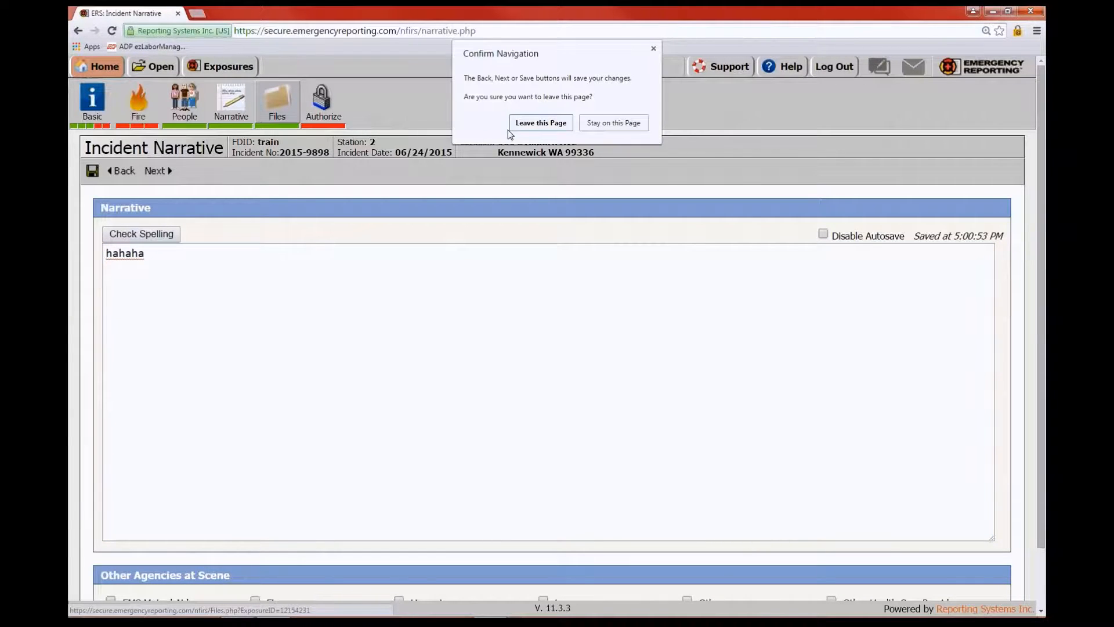
{"action": "left_click", "coordinate": [551, 124]}
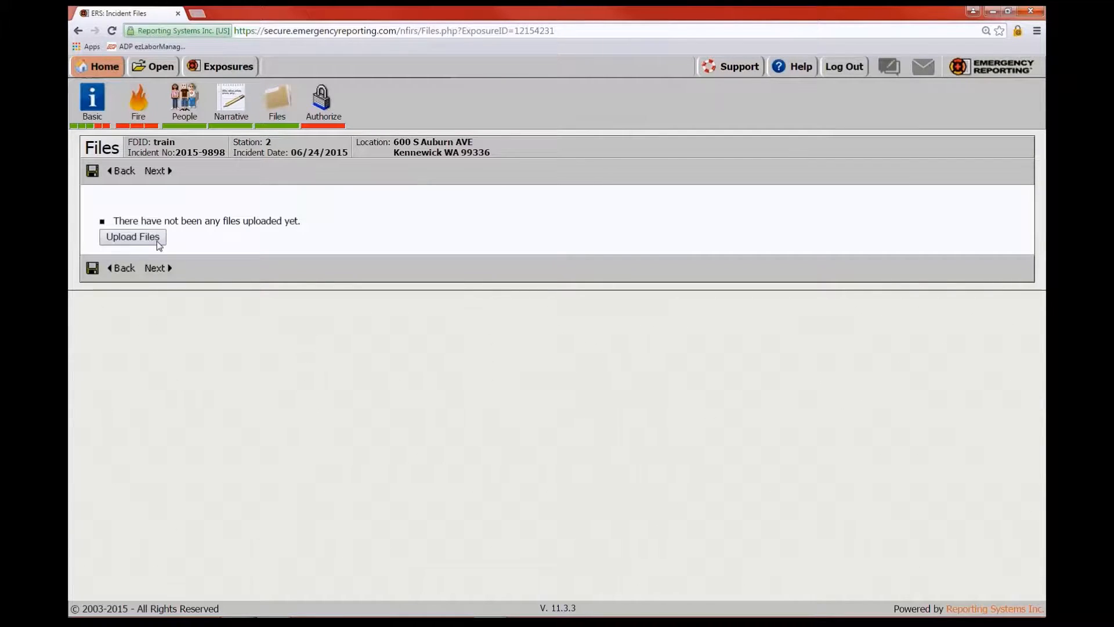
{"action": "left_click", "coordinate": [130, 237]}
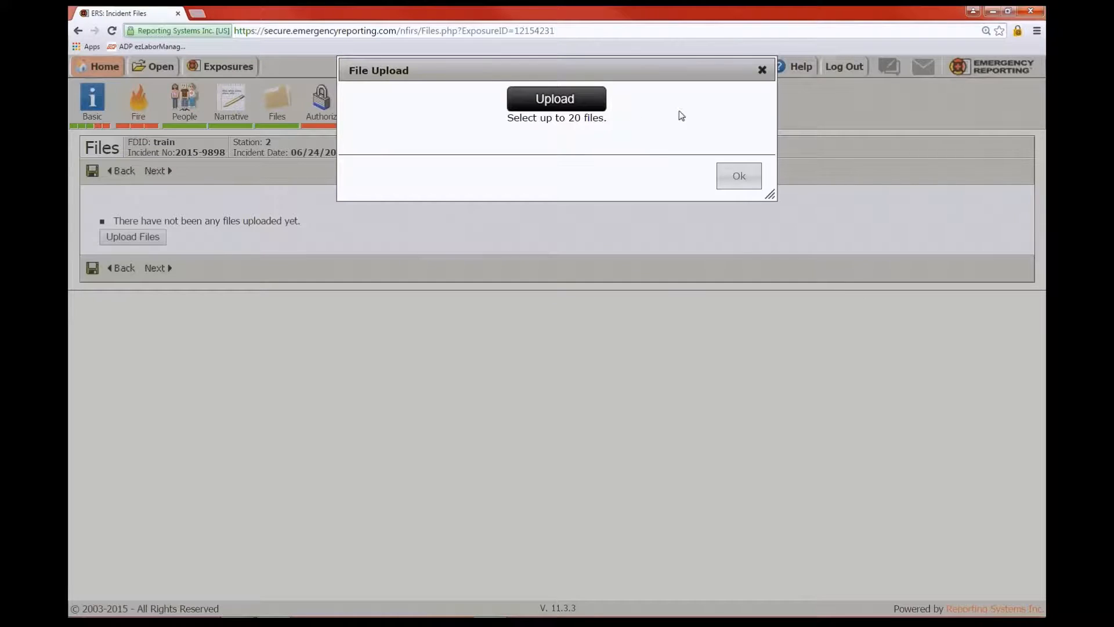
{"action": "left_click", "coordinate": [762, 70]}
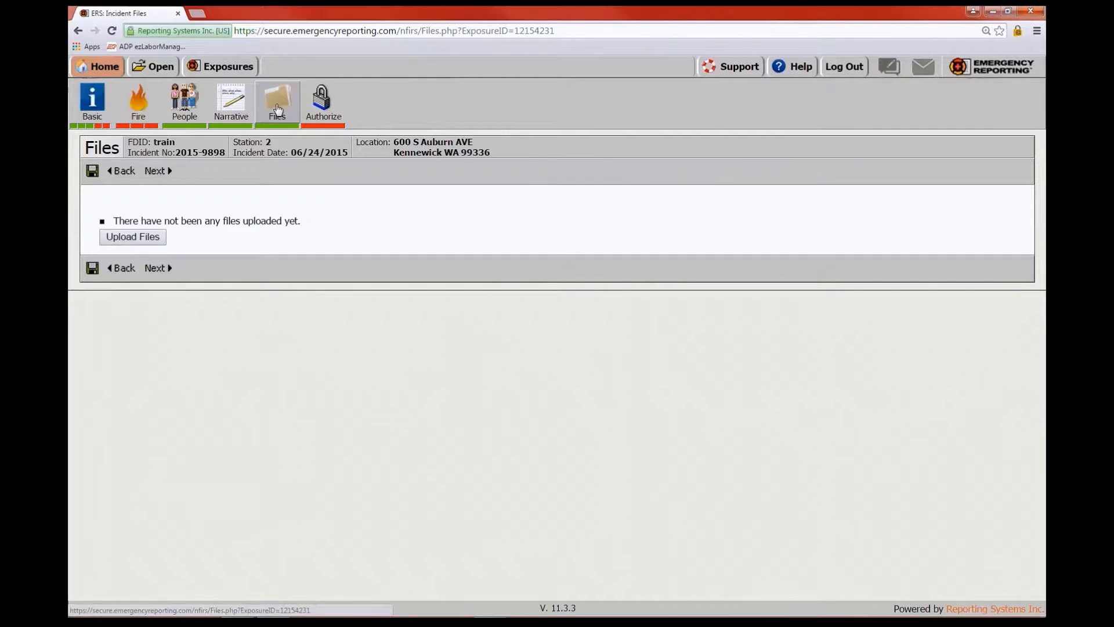
{"action": "left_click", "coordinate": [321, 107]}
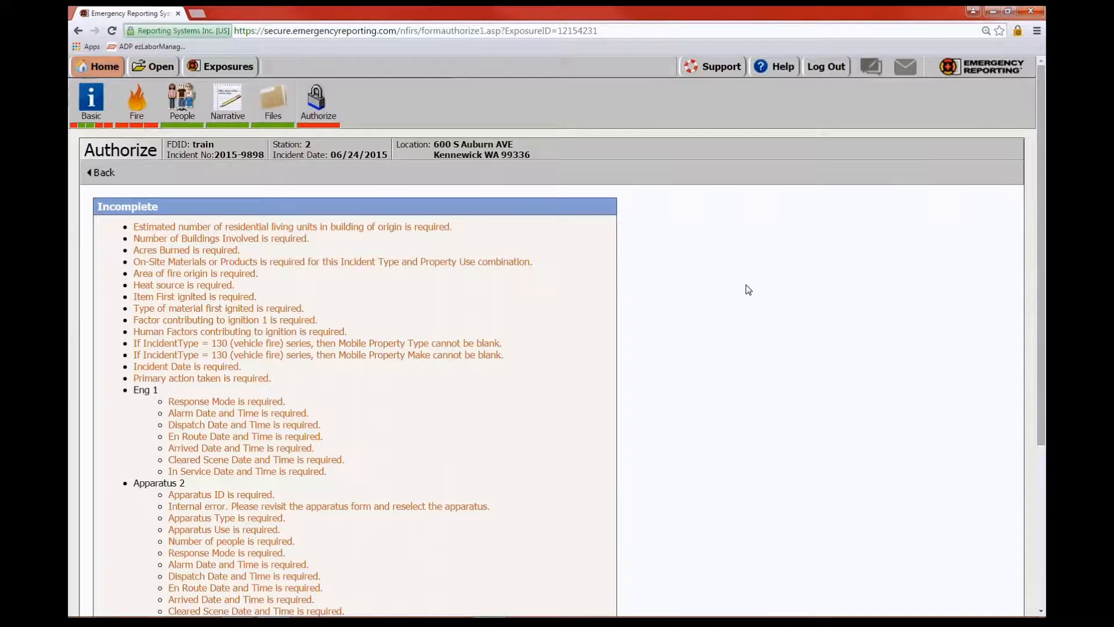
Mark the property non-residential, no buildings involved, no on-site materials, and advance to Fire 2
{"action": "scroll", "coordinate": [812, 319], "scroll_direction": "down", "scroll_amount": 4}
{"action": "scroll", "coordinate": [816, 323], "scroll_direction": "up", "scroll_amount": 3}
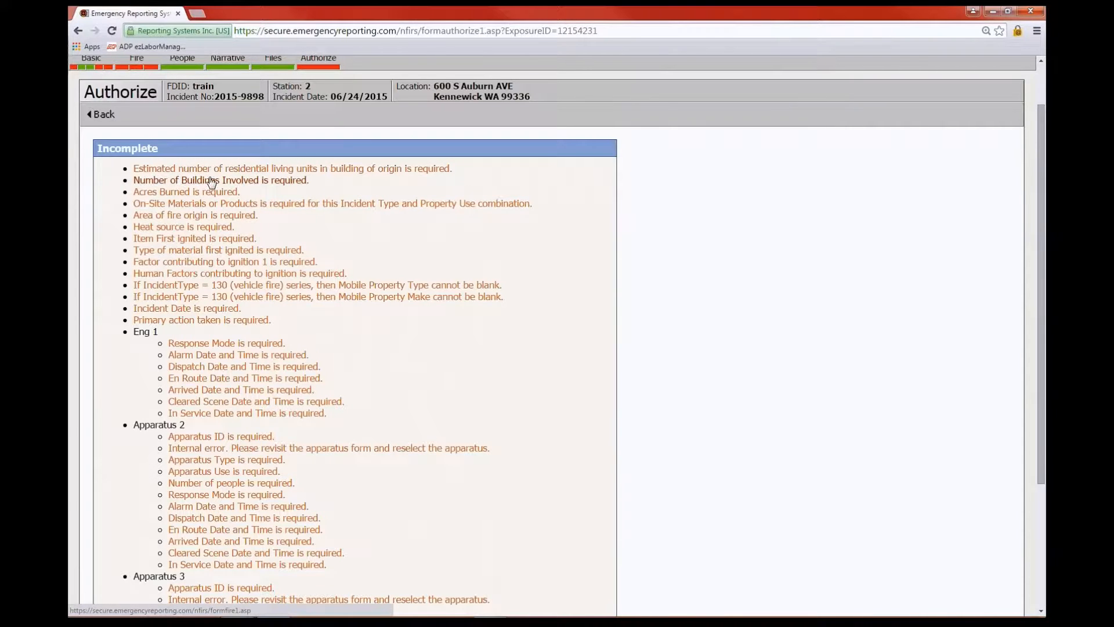
{"action": "left_click", "coordinate": [261, 184]}
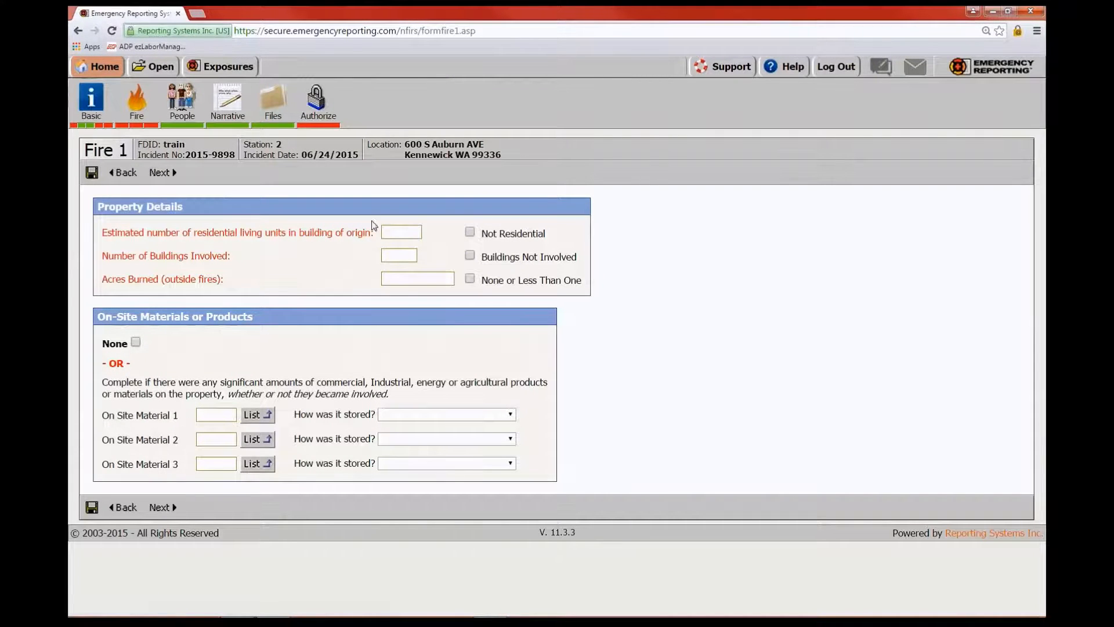
{"action": "left_click", "coordinate": [469, 232]}
{"action": "left_click", "coordinate": [470, 255]}
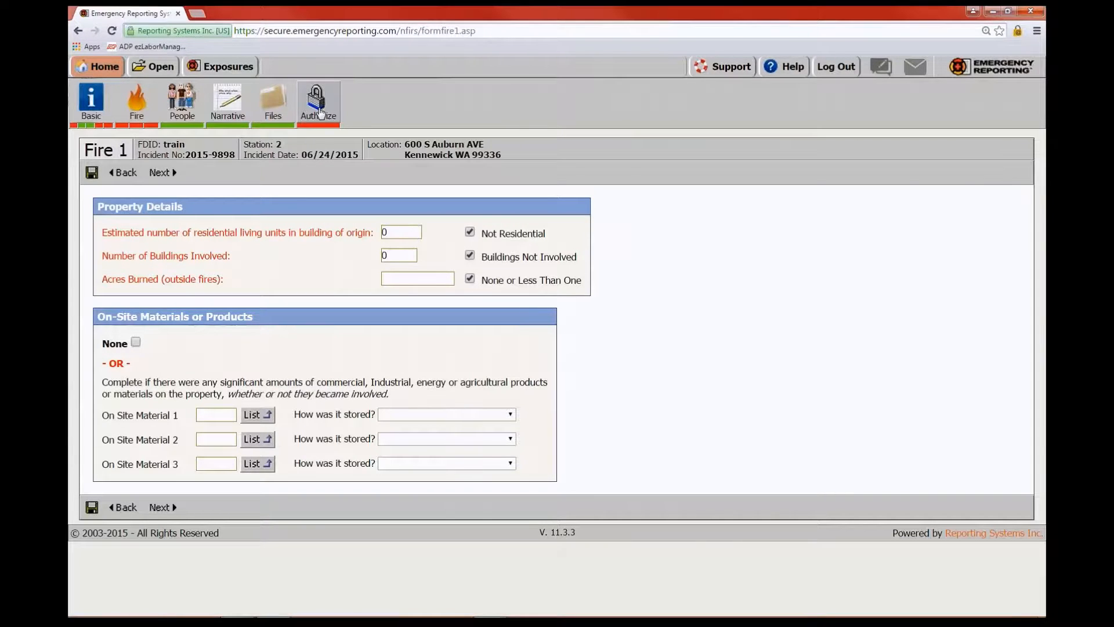
{"action": "left_click", "coordinate": [136, 342]}
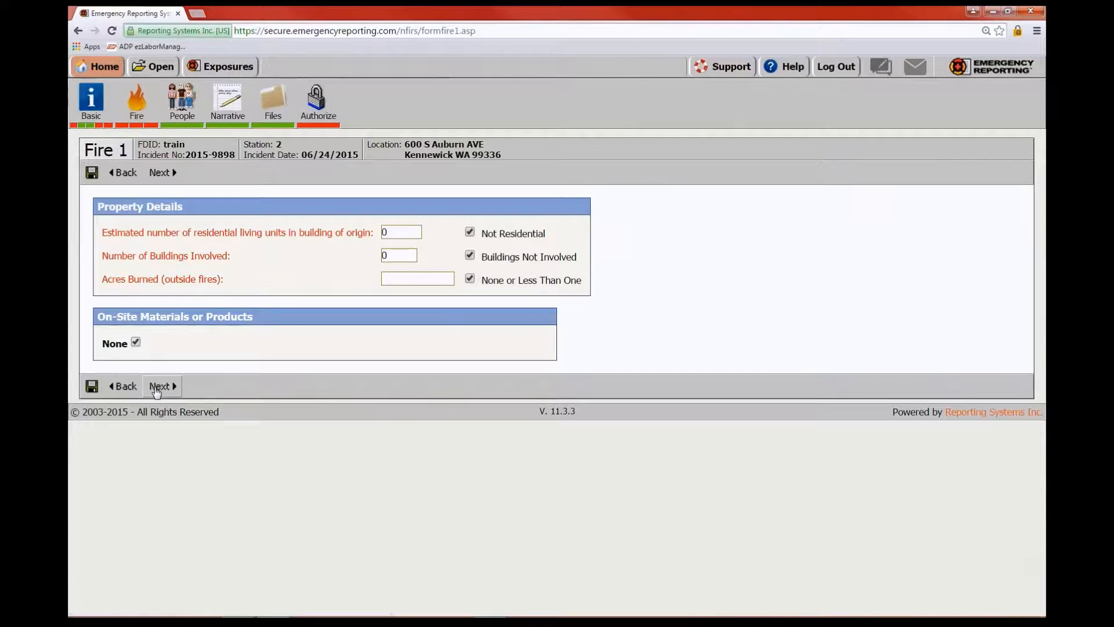
{"action": "left_click", "coordinate": [157, 387]}
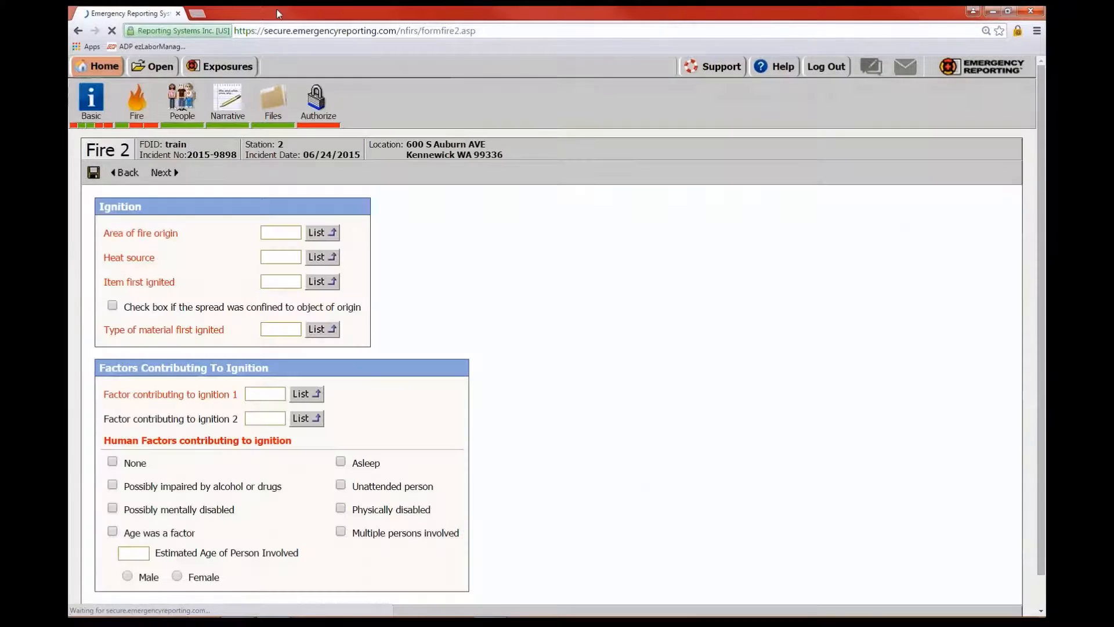
Rerun the authorization check to review remaining missing items, then open the Home menu
{"action": "left_click", "coordinate": [318, 102]}
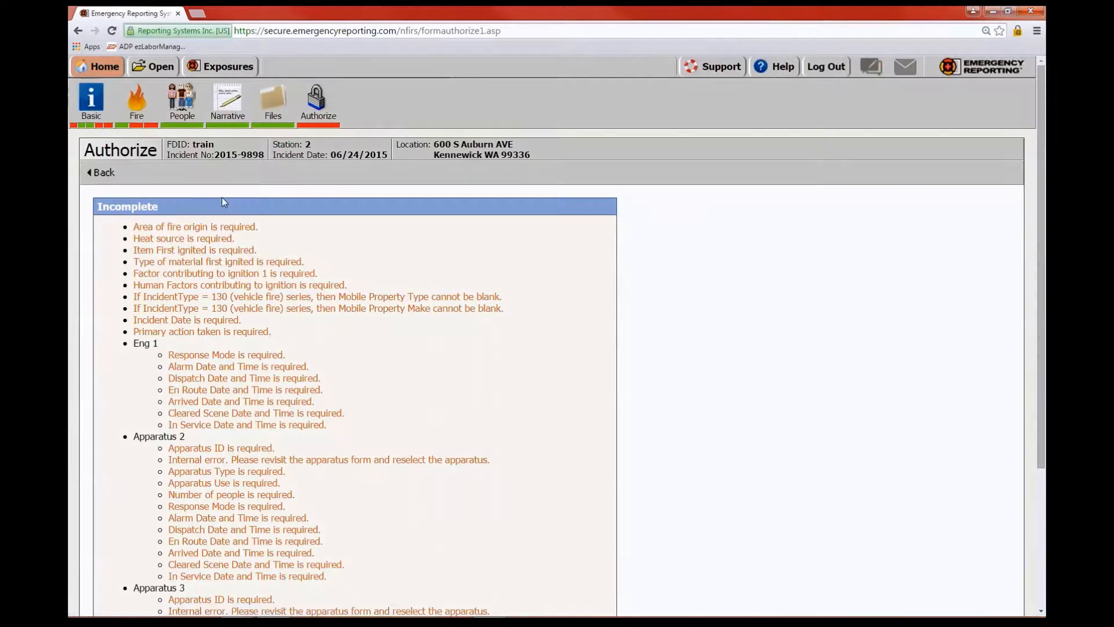
{"action": "scroll", "coordinate": [250, 247], "scroll_direction": "down", "scroll_amount": 5}
{"action": "scroll", "coordinate": [328, 243], "scroll_direction": "up", "scroll_amount": 5}
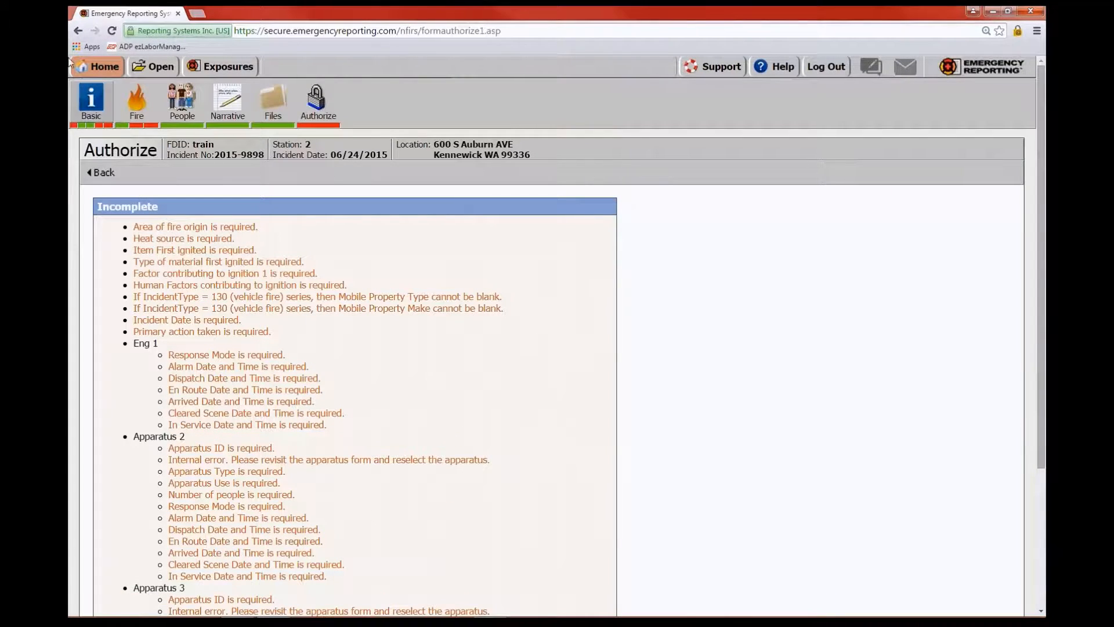
{"action": "left_click", "coordinate": [142, 68]}
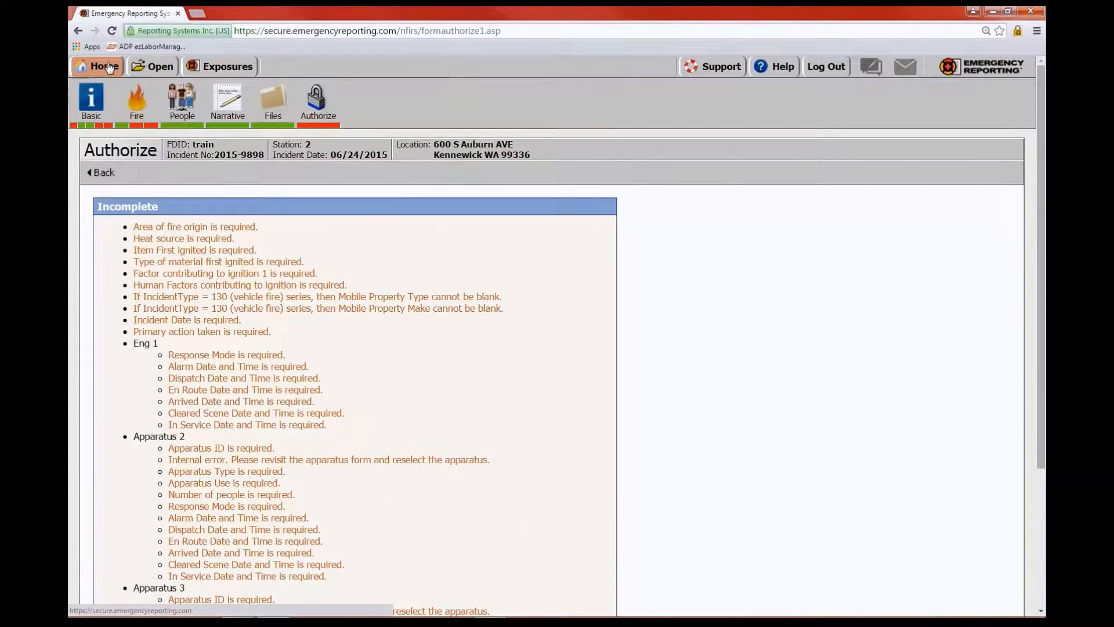
{"action": "mouse_move", "coordinate": [107, 67]}
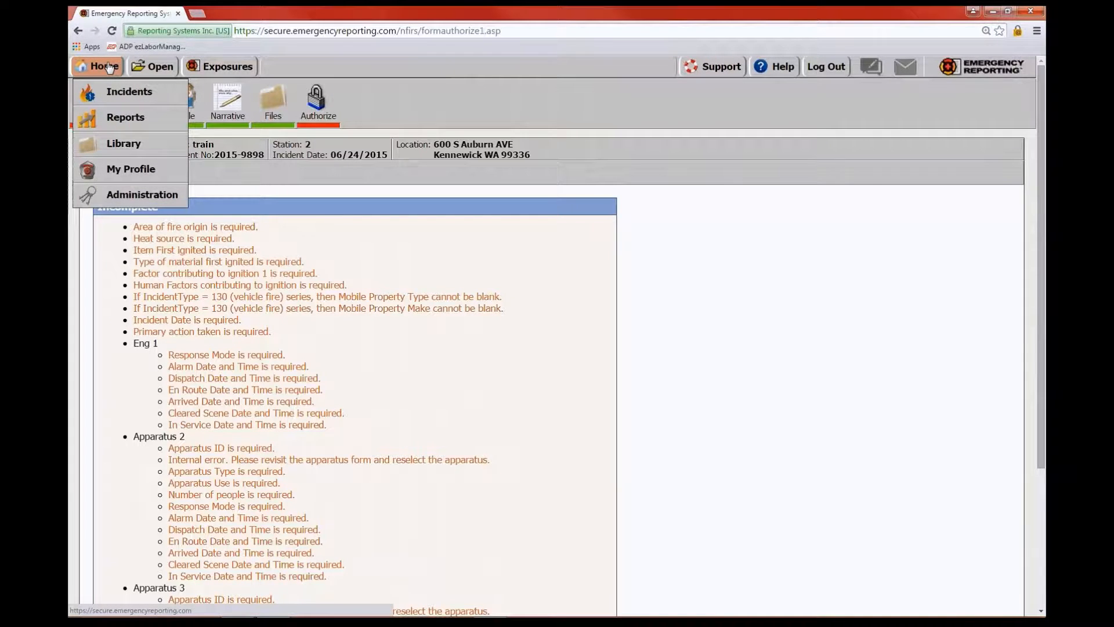
From the incident list, open the Authorize page of completed incident 2015-9988
{"action": "left_click", "coordinate": [116, 91]}
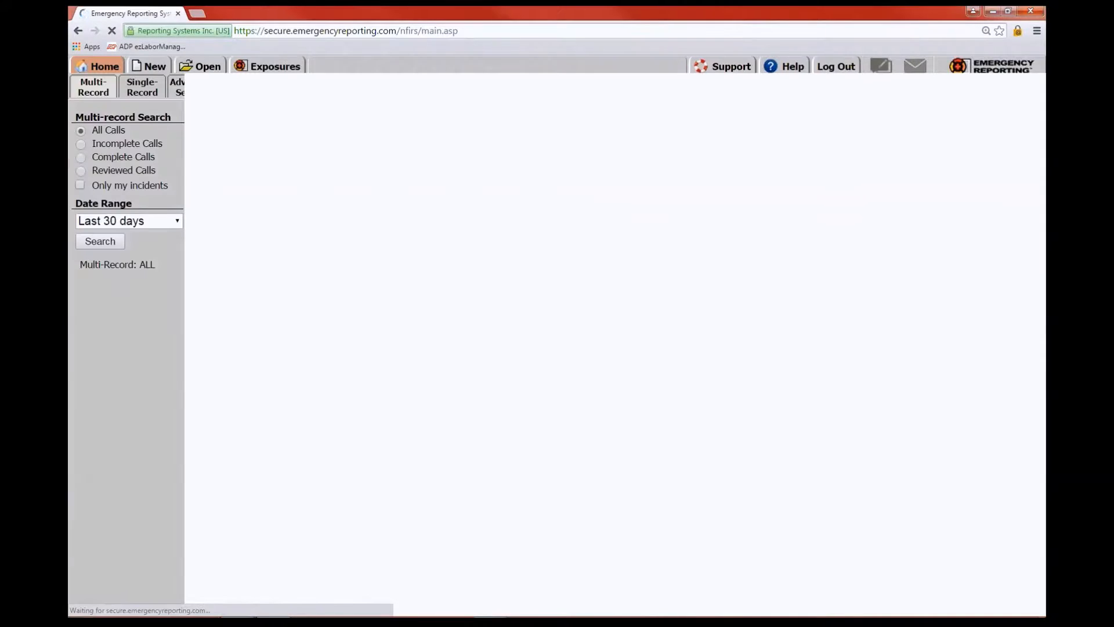
{"action": "scroll", "coordinate": [915, 470], "scroll_direction": "down", "scroll_amount": 1}
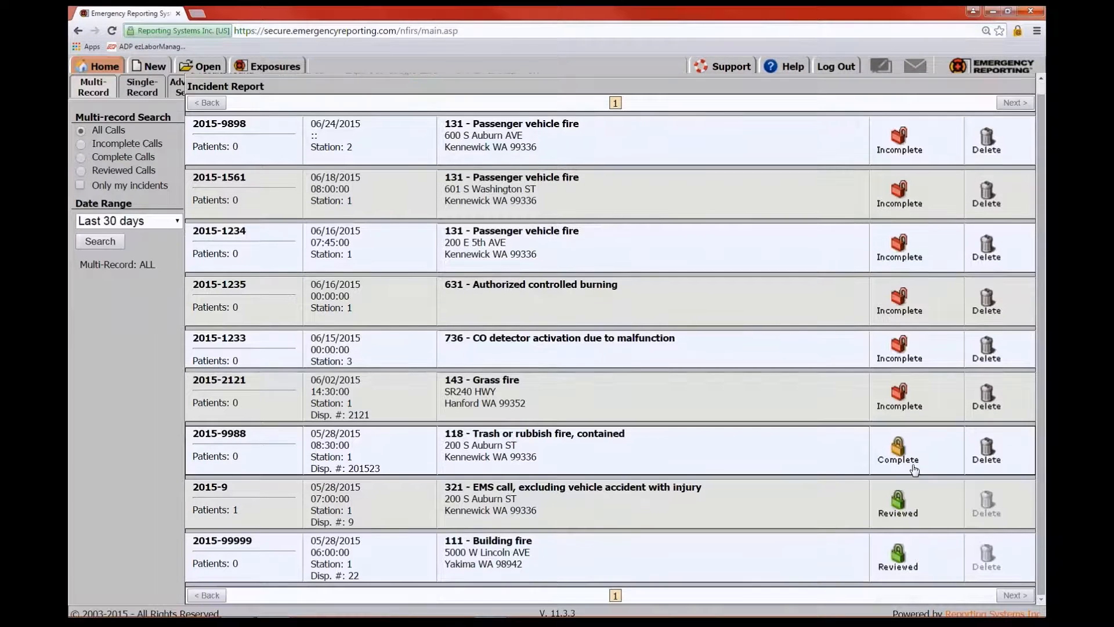
{"action": "left_click", "coordinate": [903, 456]}
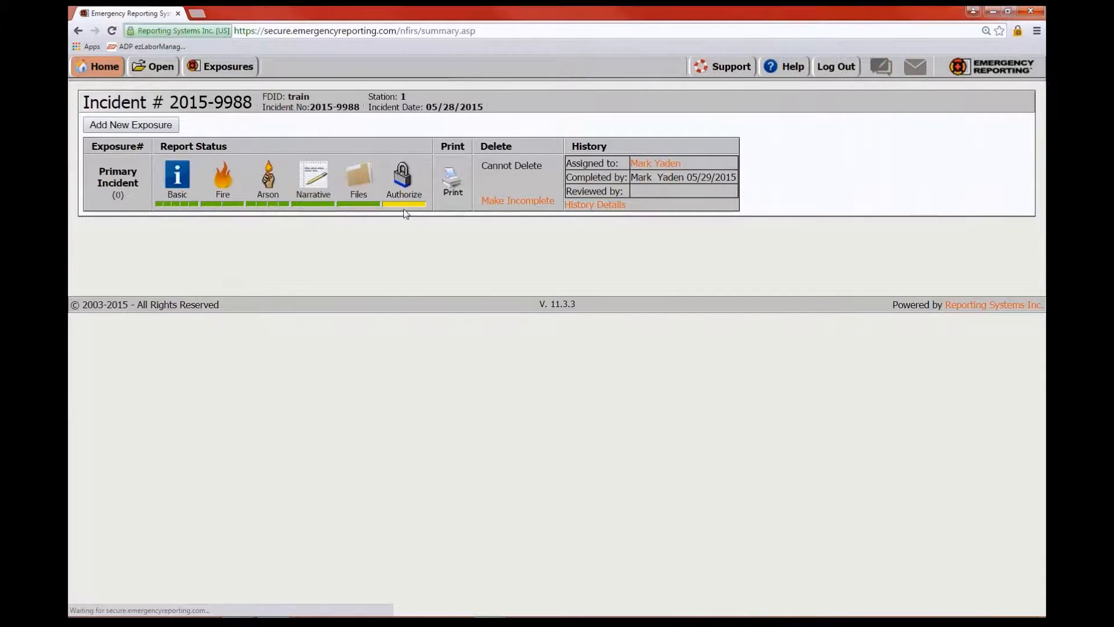
{"action": "left_click", "coordinate": [401, 174]}
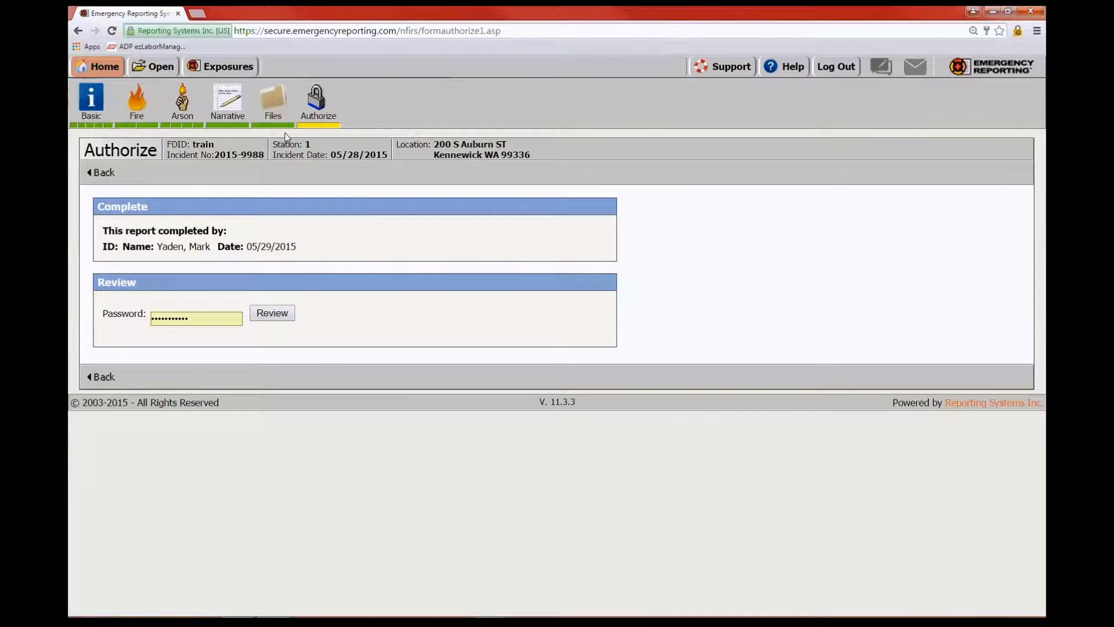
Enter the reviewer's password and submit the review of incident 2015-9988
{"action": "left_click", "coordinate": [316, 103]}
{"action": "left_click", "coordinate": [110, 313]}
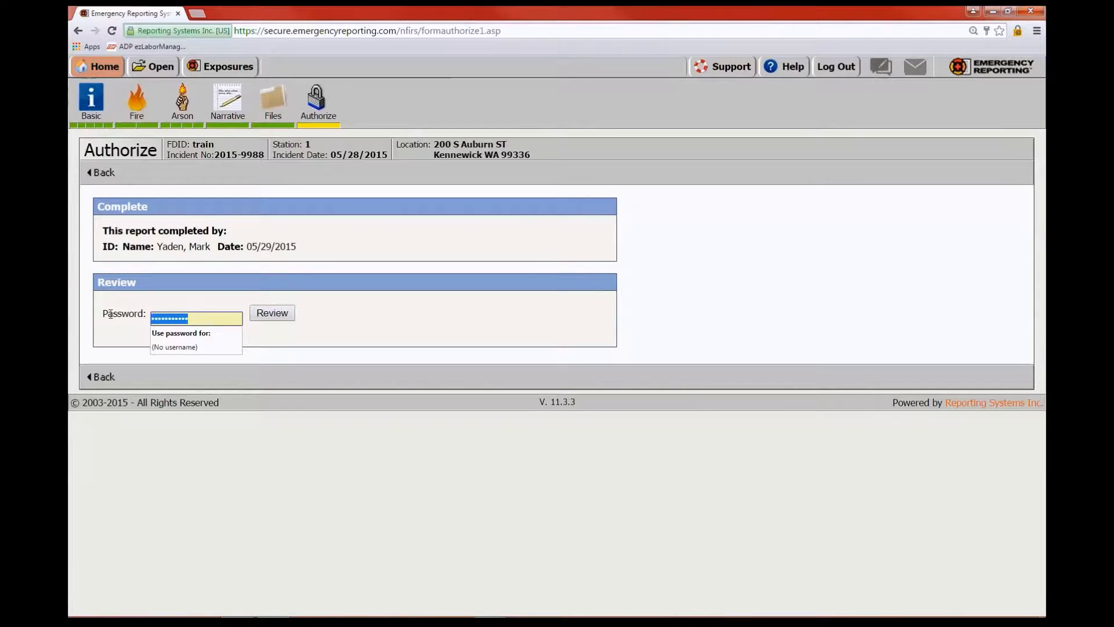
{"action": "type", "text": "••"}
{"action": "left_click", "coordinate": [283, 314]}
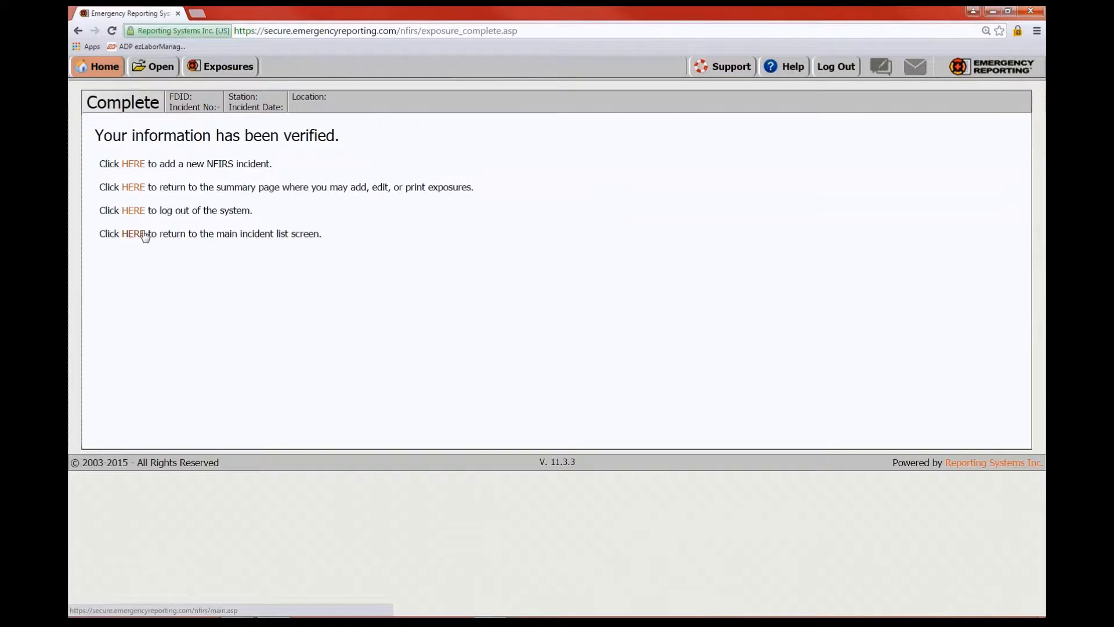
Back on the incident summary, open Print Reports with Apparatus, Data and Images checked
{"action": "left_click", "coordinate": [133, 187]}
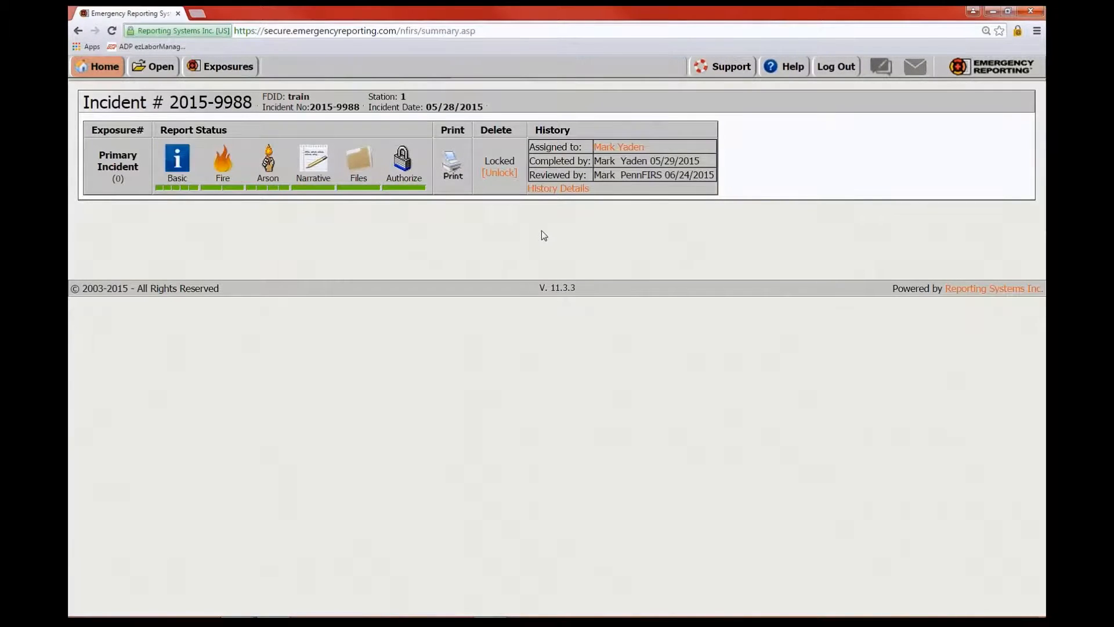
{"action": "left_click", "coordinate": [454, 165]}
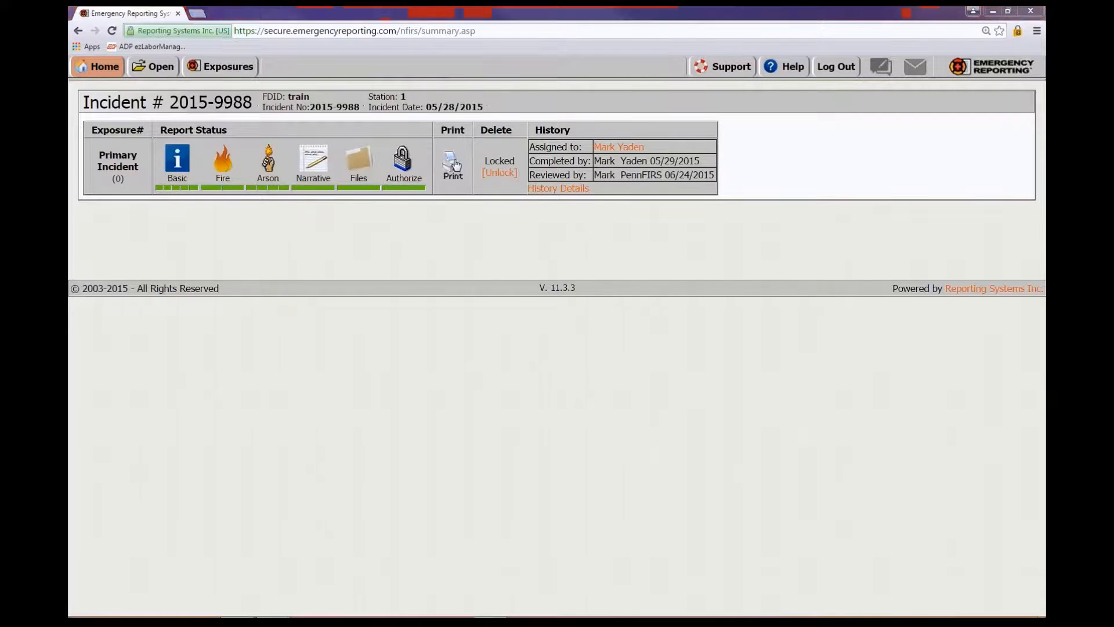
{"action": "left_click", "coordinate": [192, 193]}
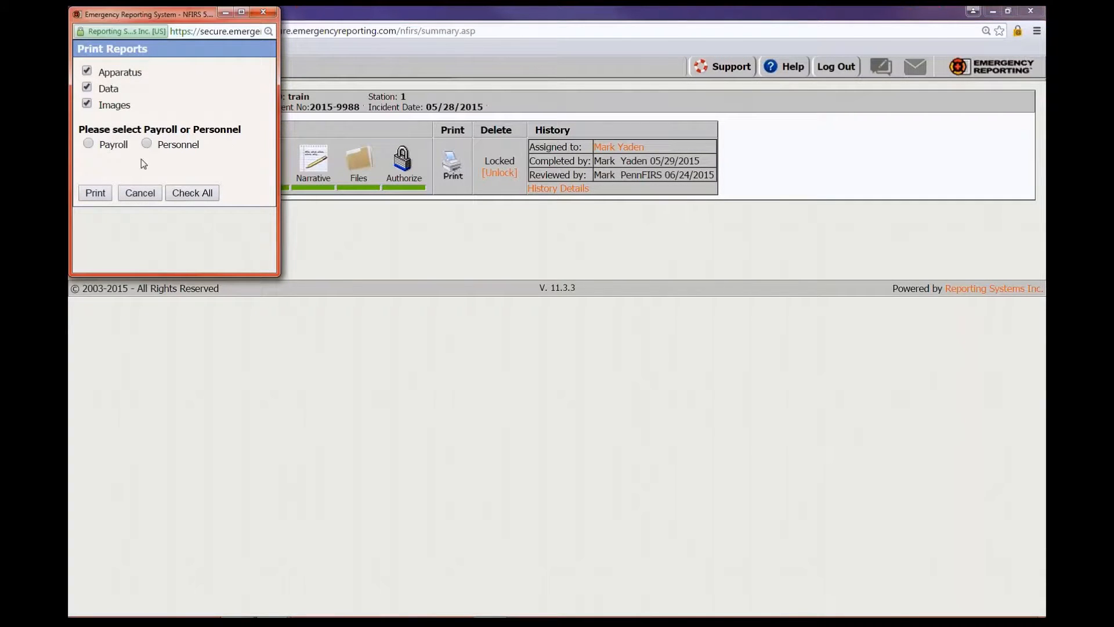
Add Personnel to the report options and generate the printable report in a new tab
{"action": "left_click", "coordinate": [147, 144]}
{"action": "left_click", "coordinate": [95, 193]}
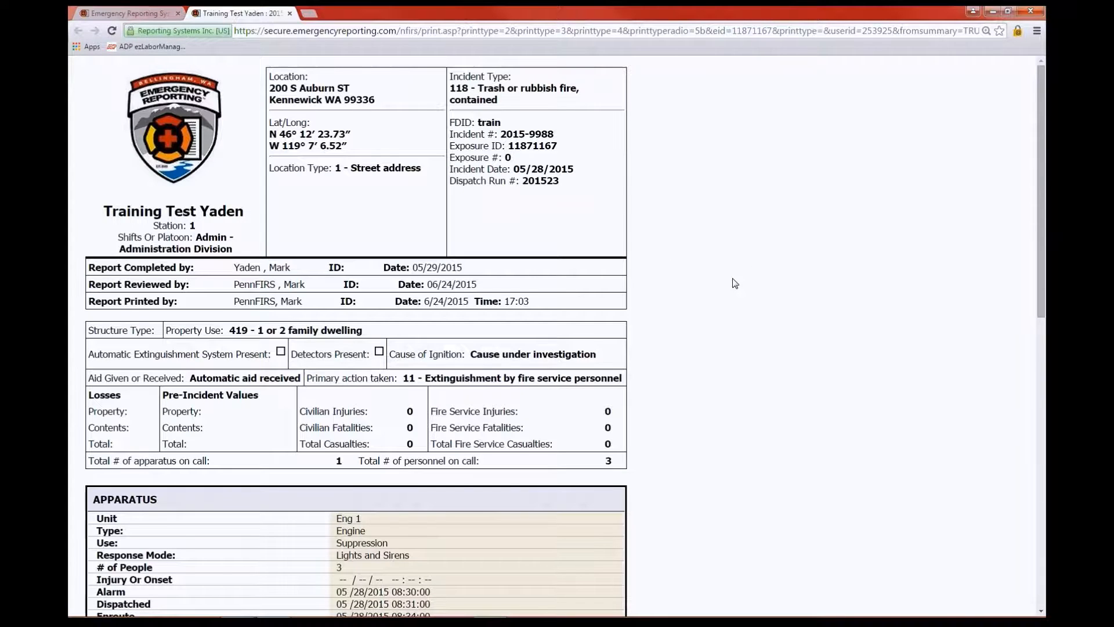
{"action": "scroll", "coordinate": [745, 301], "scroll_direction": "down", "scroll_amount": 5}
{"action": "scroll", "coordinate": [746, 301], "scroll_direction": "down", "scroll_amount": 5}
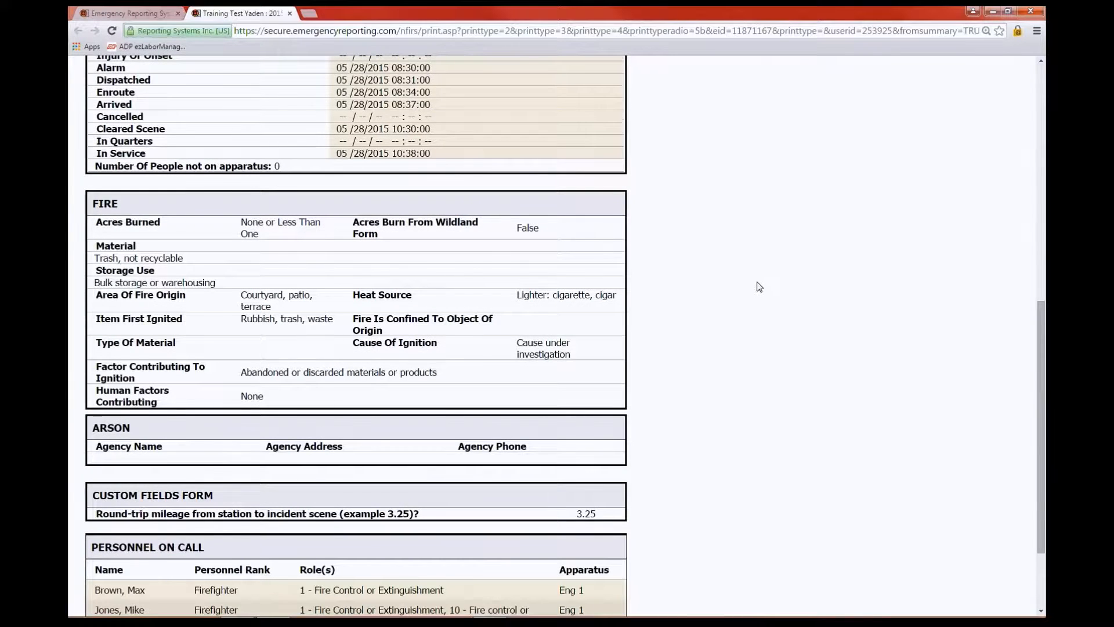
{"action": "scroll", "coordinate": [763, 290], "scroll_direction": "down", "scroll_amount": 1}
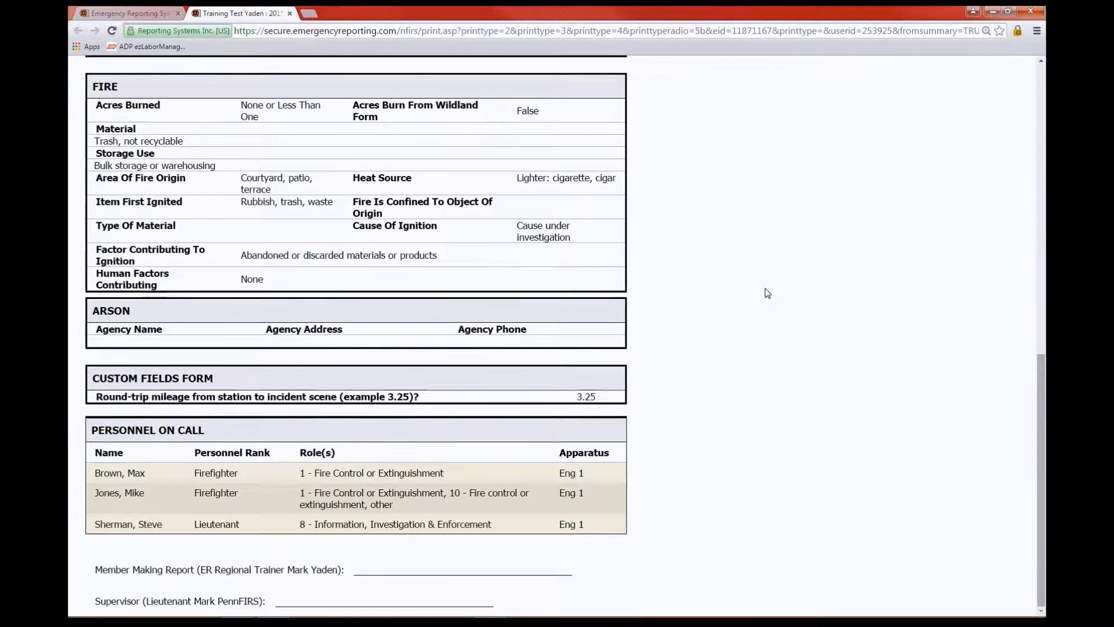
{"action": "scroll", "coordinate": [768, 293], "scroll_direction": "up", "scroll_amount": 14}
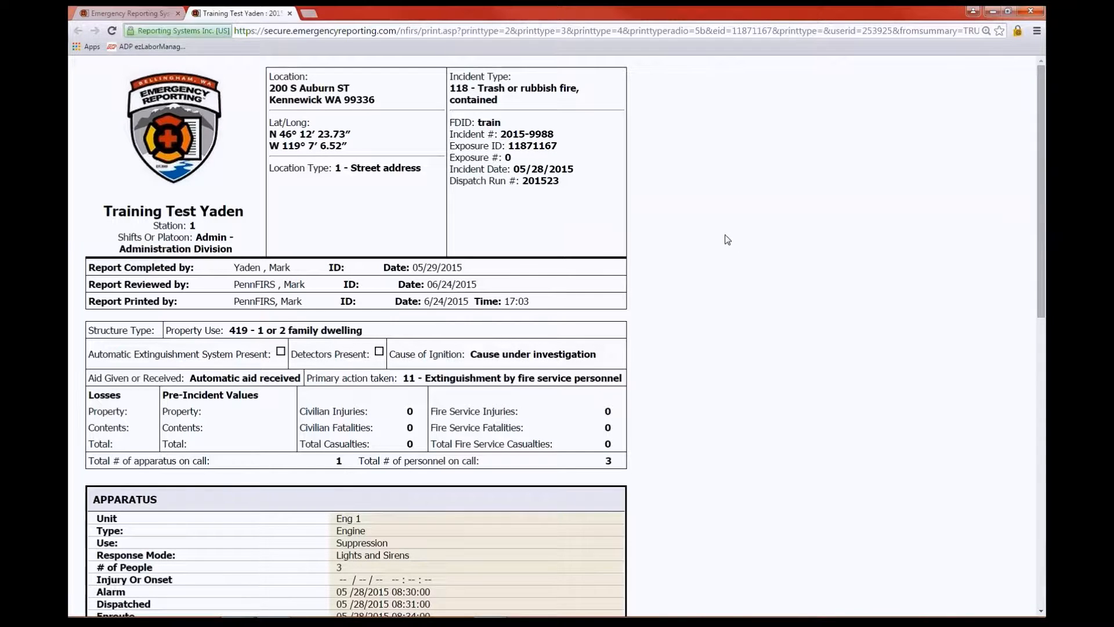
Open the page and browser print menus, then dismiss both without printing the report
{"action": "right_click", "coordinate": [636, 155]}
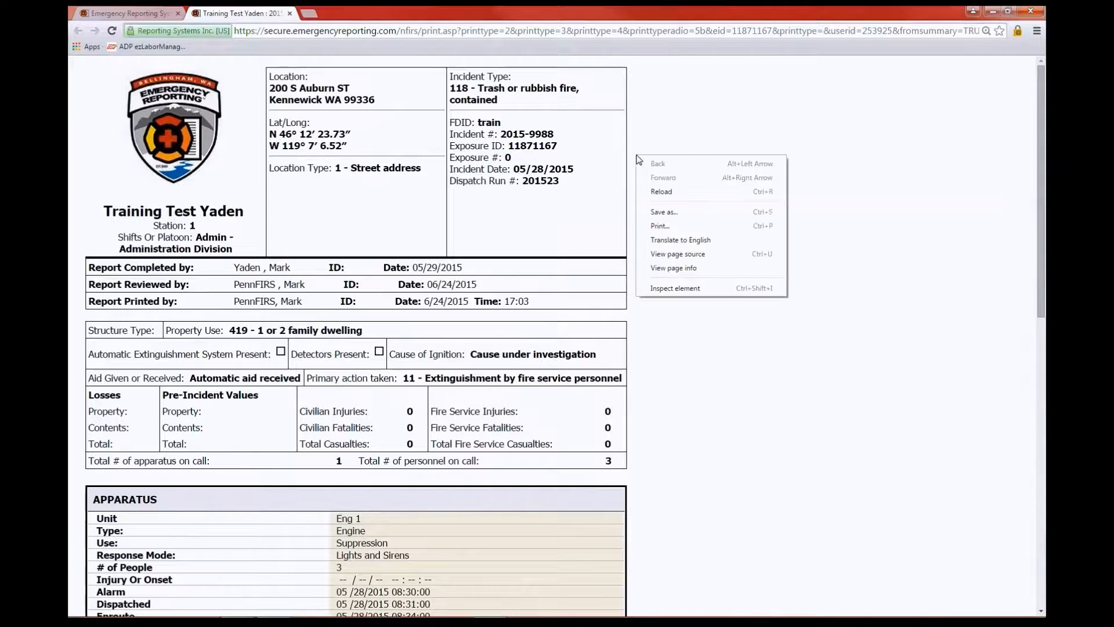
{"action": "left_click", "coordinate": [697, 227]}
{"action": "left_click", "coordinate": [1037, 31]}
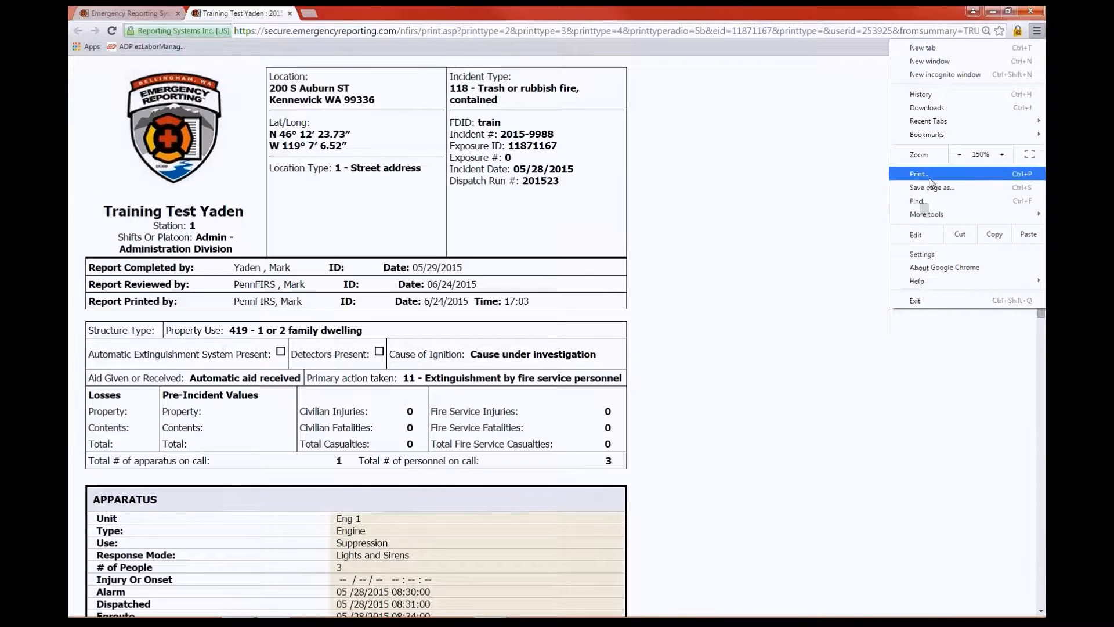
{"action": "left_click", "coordinate": [679, 168]}
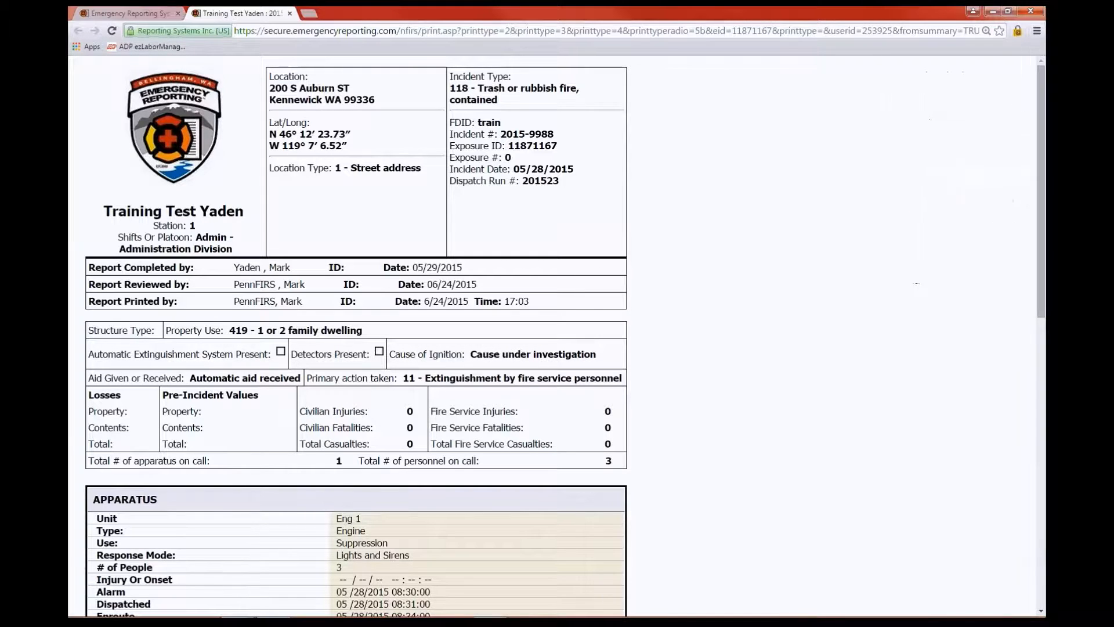
{"action": "scroll", "coordinate": [823, 285], "scroll_direction": "down", "scroll_amount": 10}
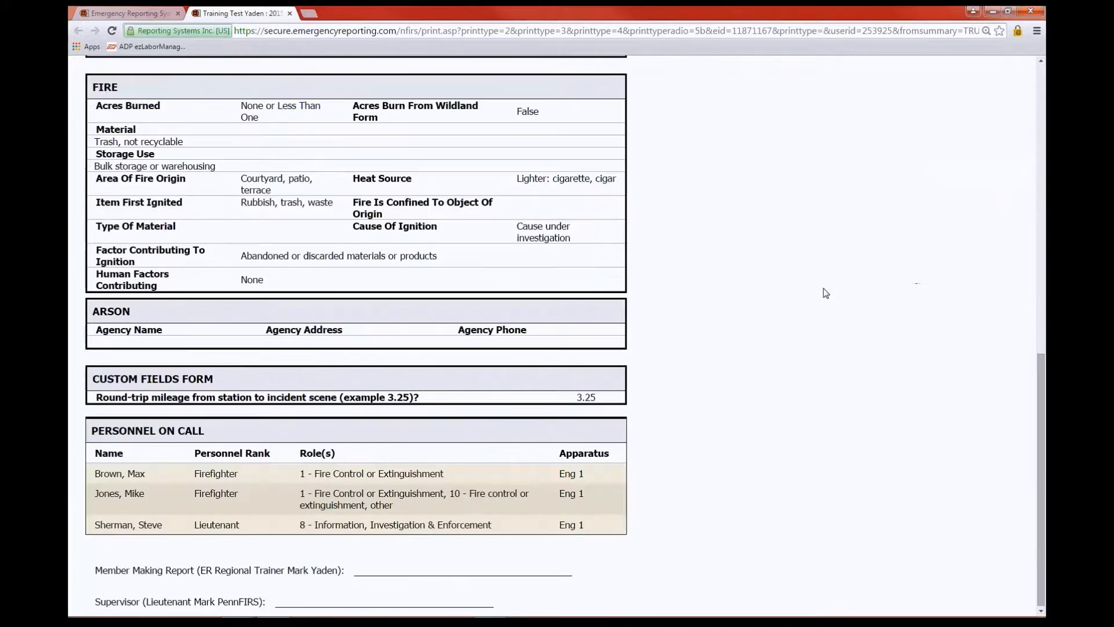
{"action": "scroll", "coordinate": [826, 293], "scroll_direction": "up", "scroll_amount": 6}
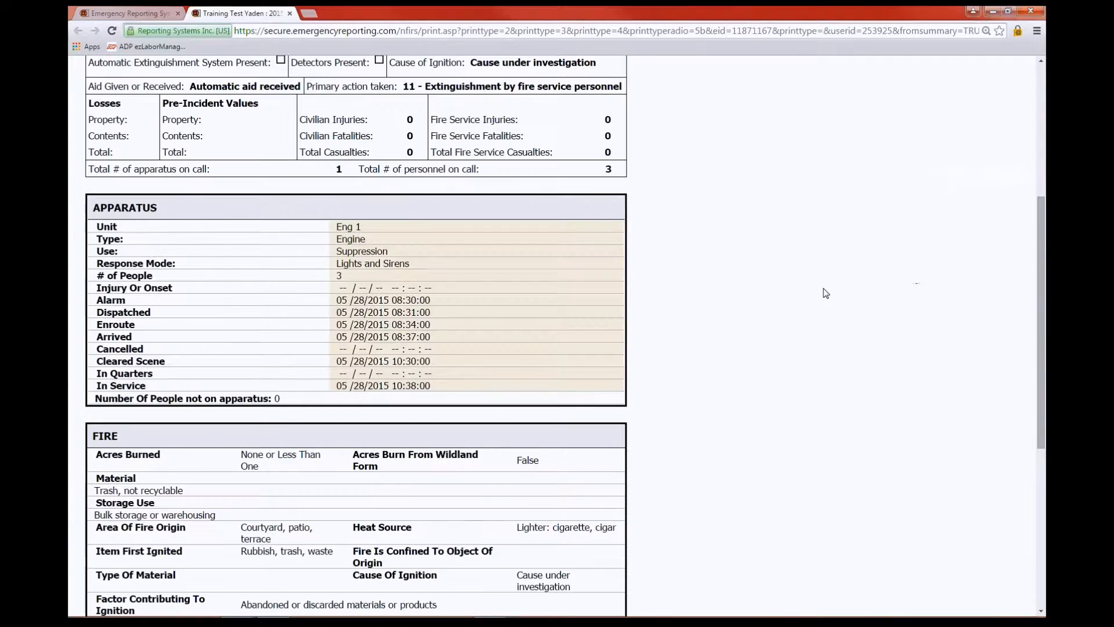
{"action": "scroll", "coordinate": [826, 293], "scroll_direction": "up", "scroll_amount": 5}
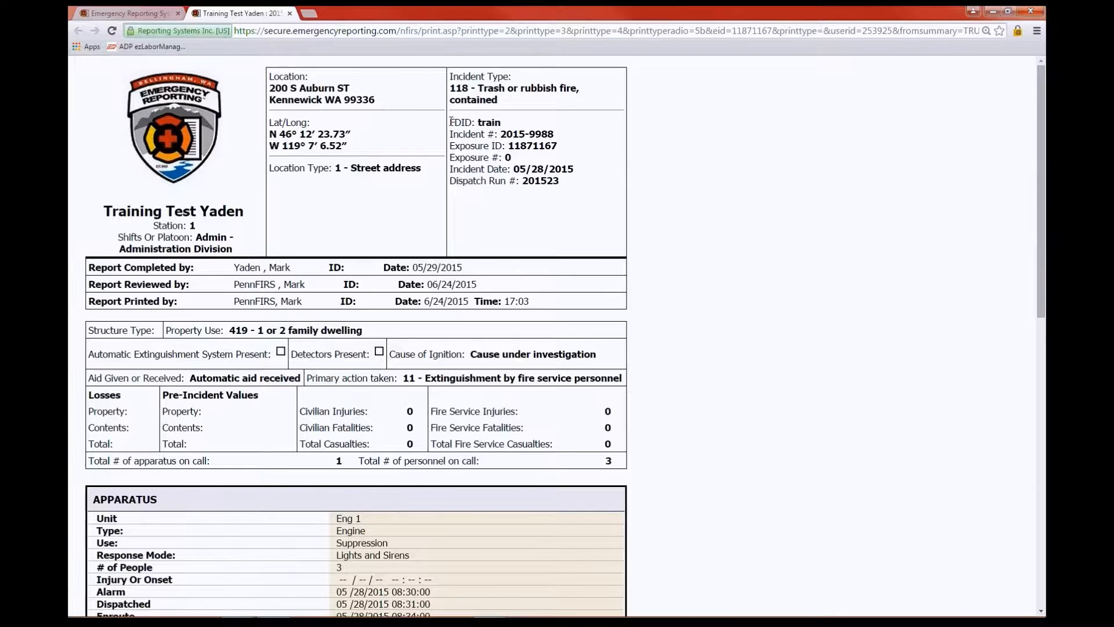
Close the report tab, unlock incident 2015-9988 and open its Basic Info 1 form
{"action": "left_click", "coordinate": [290, 13]}
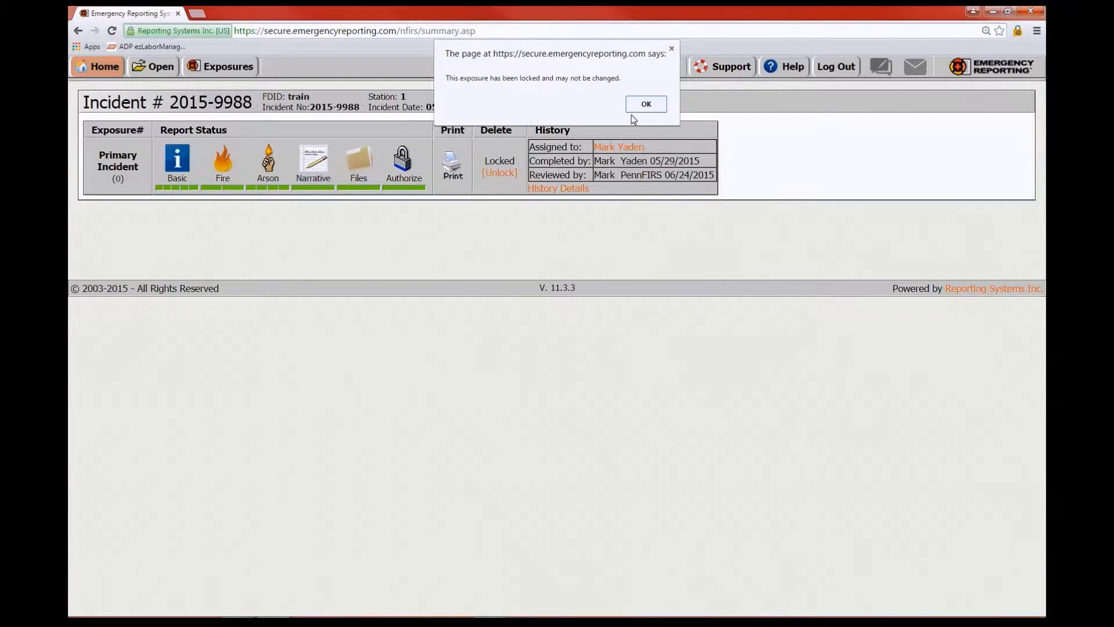
{"action": "left_click", "coordinate": [659, 105]}
{"action": "left_click", "coordinate": [499, 172]}
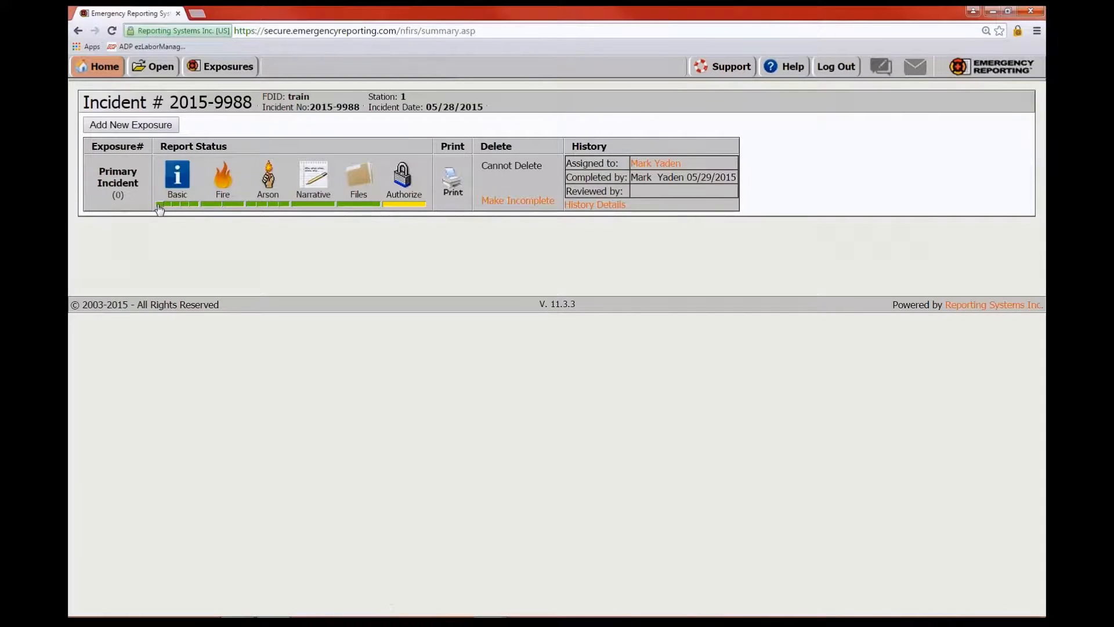
{"action": "left_click", "coordinate": [160, 208]}
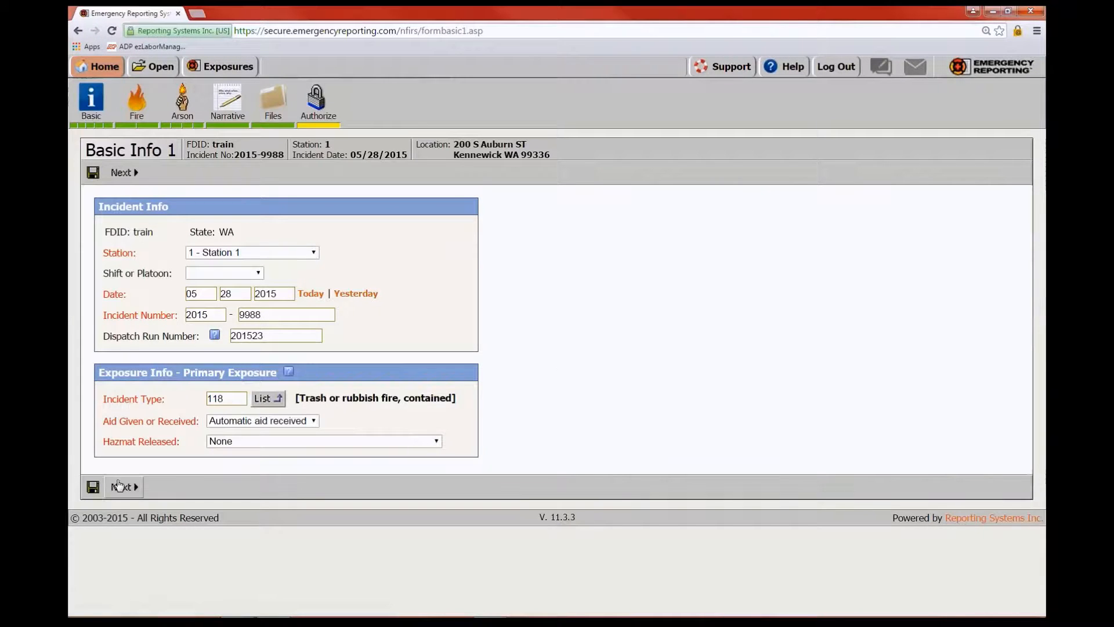
Keep 'Automatic aid received' and page through Basic Info, ending on Basic Info 4 apparatus times
{"action": "left_click", "coordinate": [314, 421]}
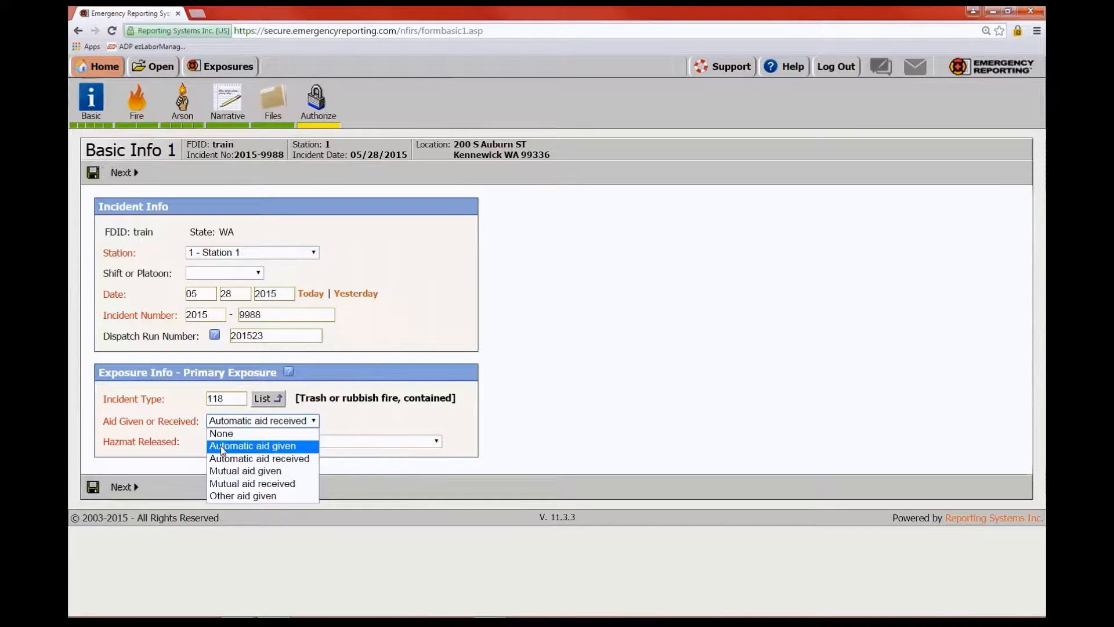
{"action": "left_click", "coordinate": [277, 460]}
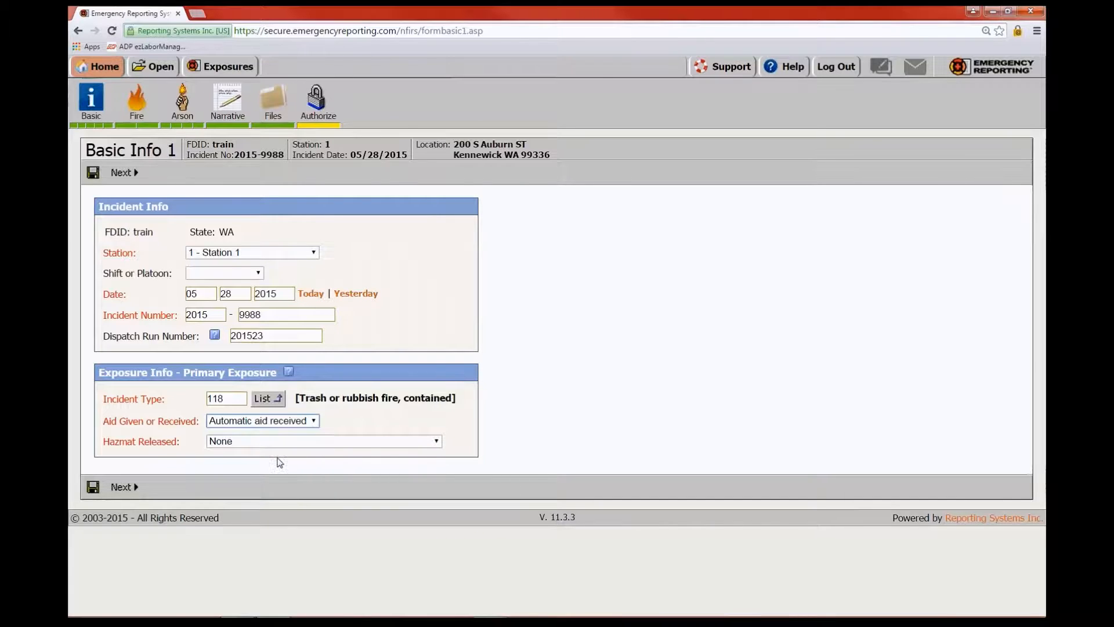
{"action": "left_click", "coordinate": [122, 488]}
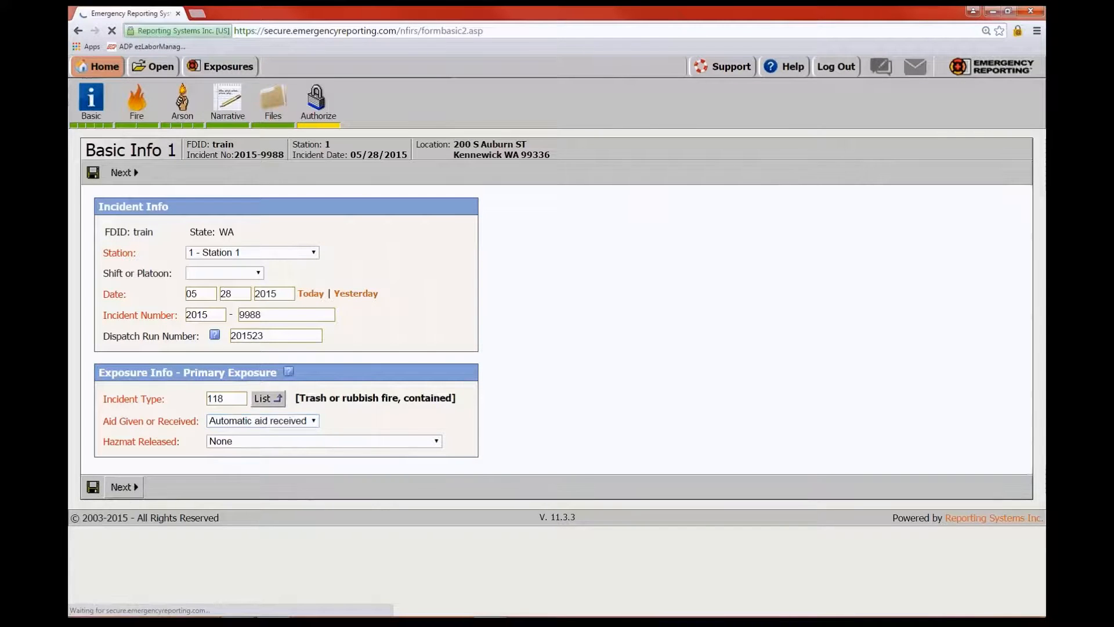
{"action": "left_click", "coordinate": [165, 471]}
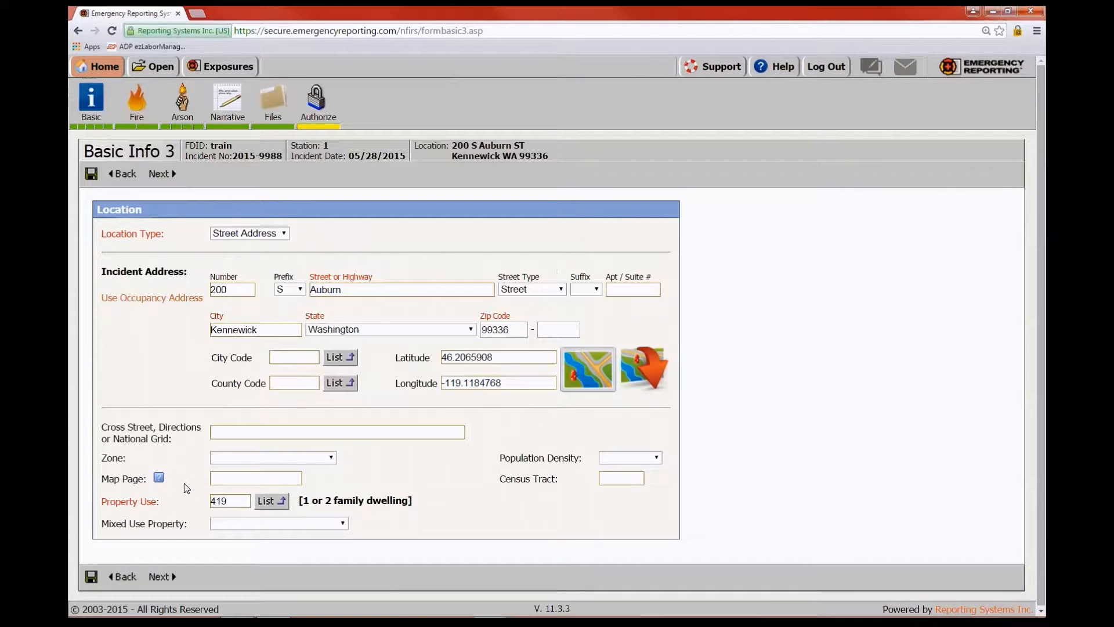
{"action": "left_click", "coordinate": [162, 576]}
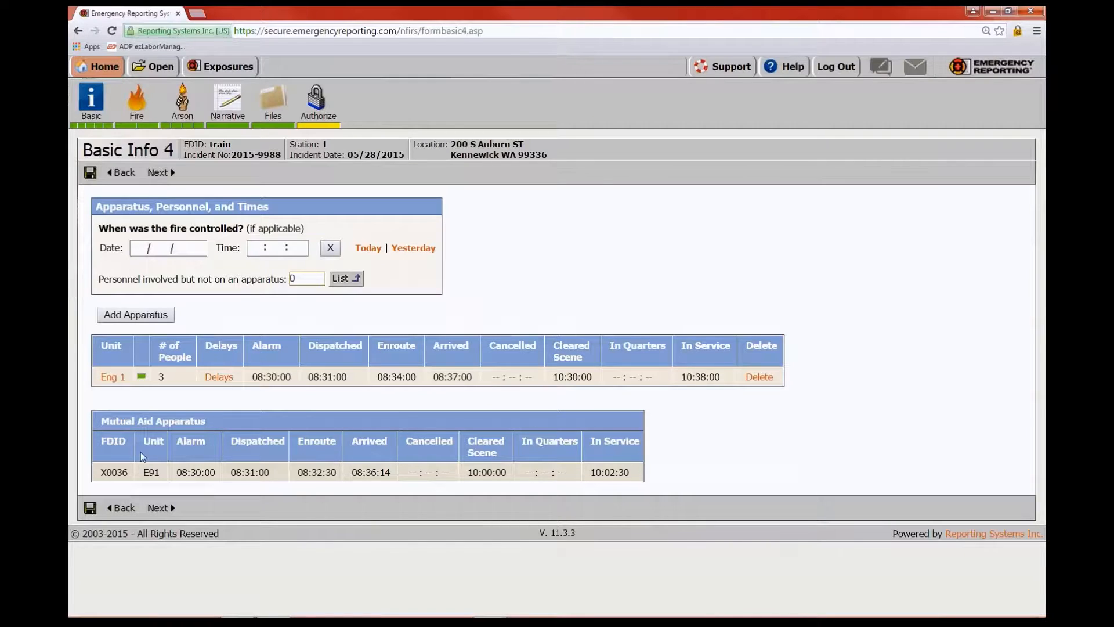
{"action": "left_click", "coordinate": [158, 508]}
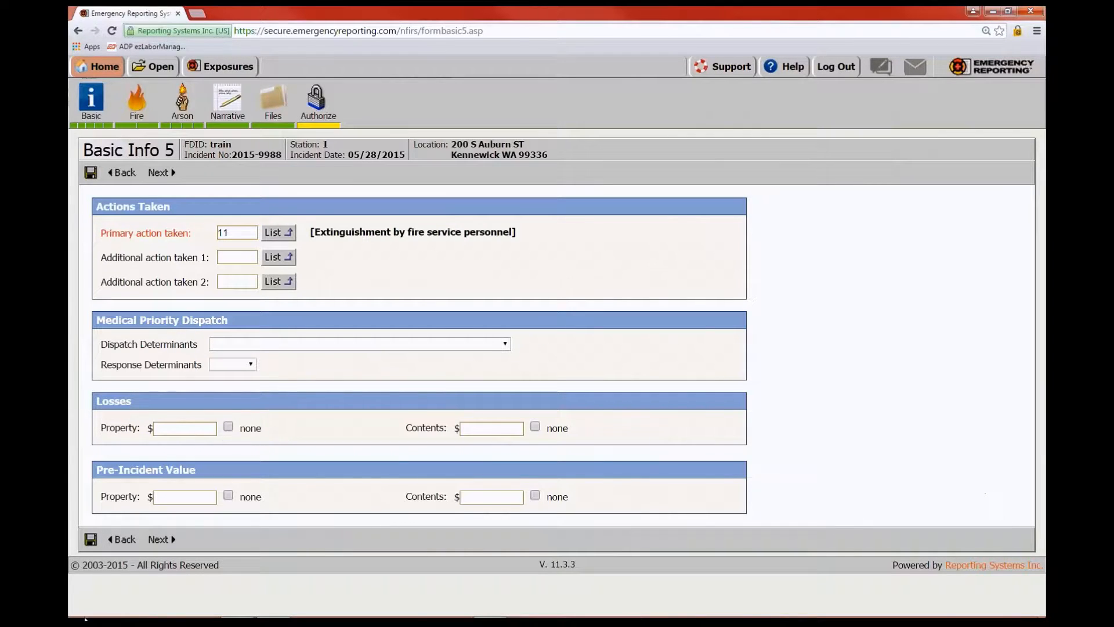
{"action": "left_click", "coordinate": [122, 539]}
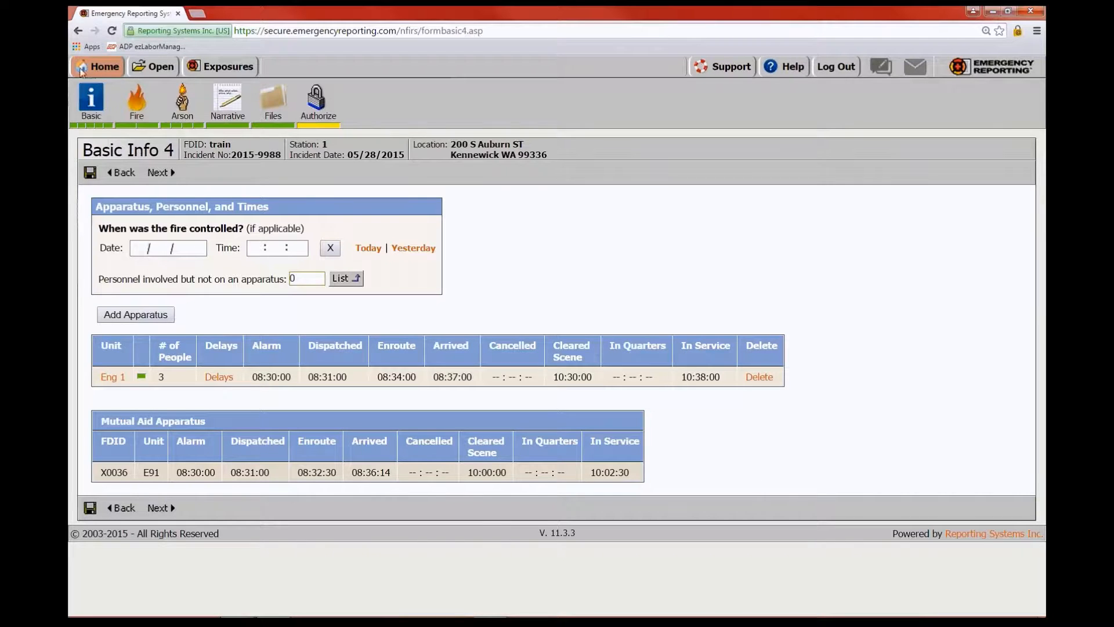
Go to Administration and open 'Agencies that can access our data' under Agency Friends
{"action": "mouse_move", "coordinate": [82, 73]}
{"action": "left_click", "coordinate": [104, 195]}
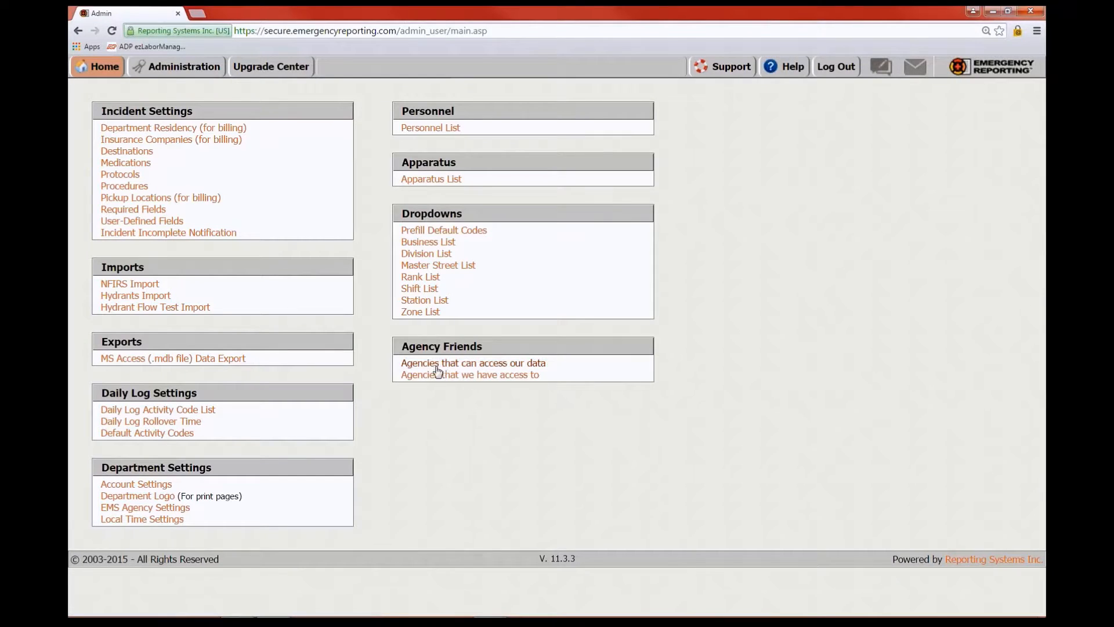
{"action": "left_click", "coordinate": [469, 365]}
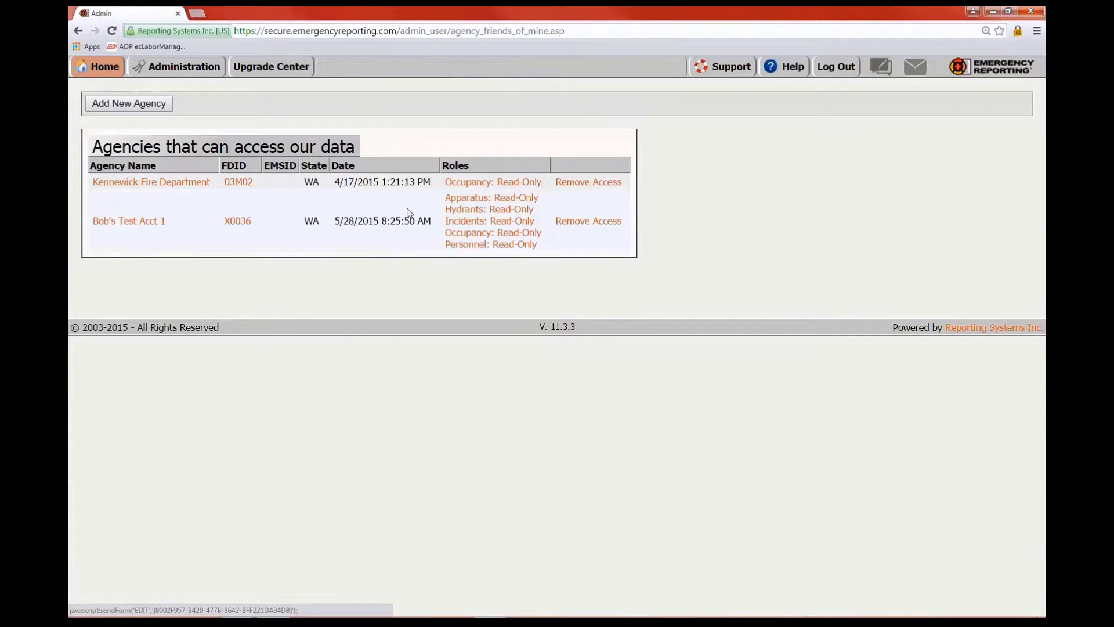
{"action": "left_click", "coordinate": [129, 103]}
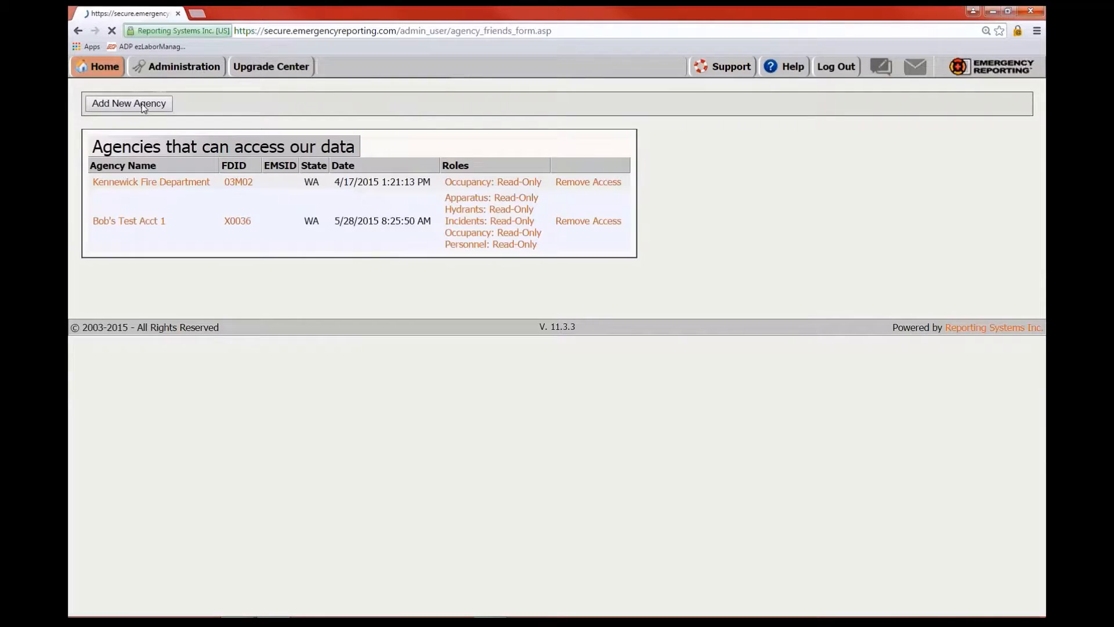
{"action": "scroll", "coordinate": [145, 109], "scroll_direction": "down", "scroll_amount": 1}
{"action": "scroll", "coordinate": [684, 285], "scroll_direction": "down", "scroll_amount": 1}
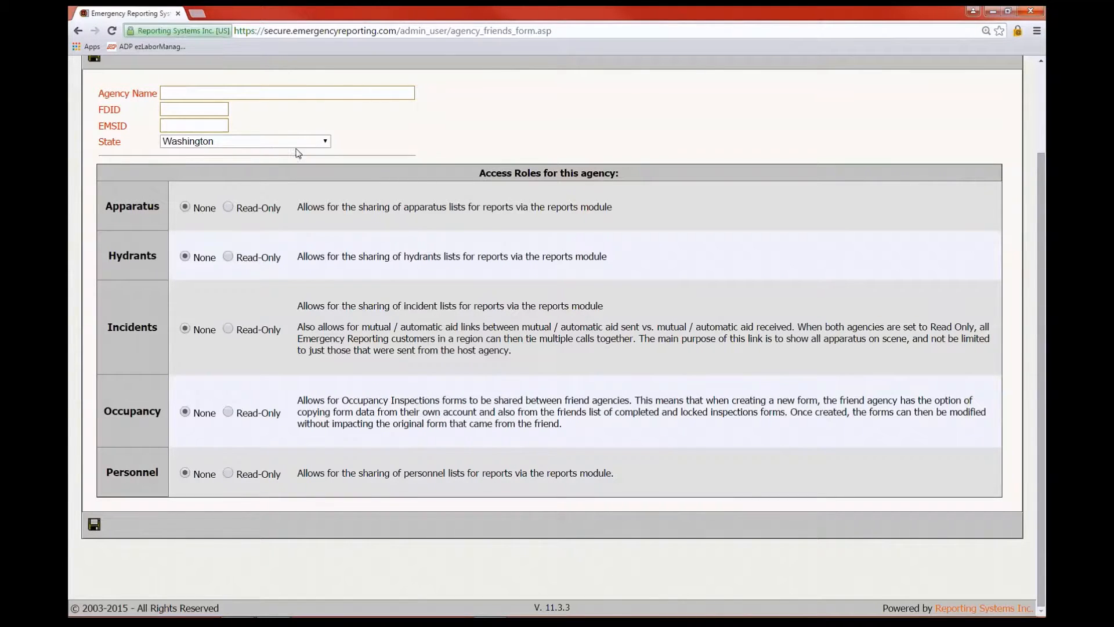
{"action": "scroll", "coordinate": [367, 138], "scroll_direction": "up", "scroll_amount": 2}
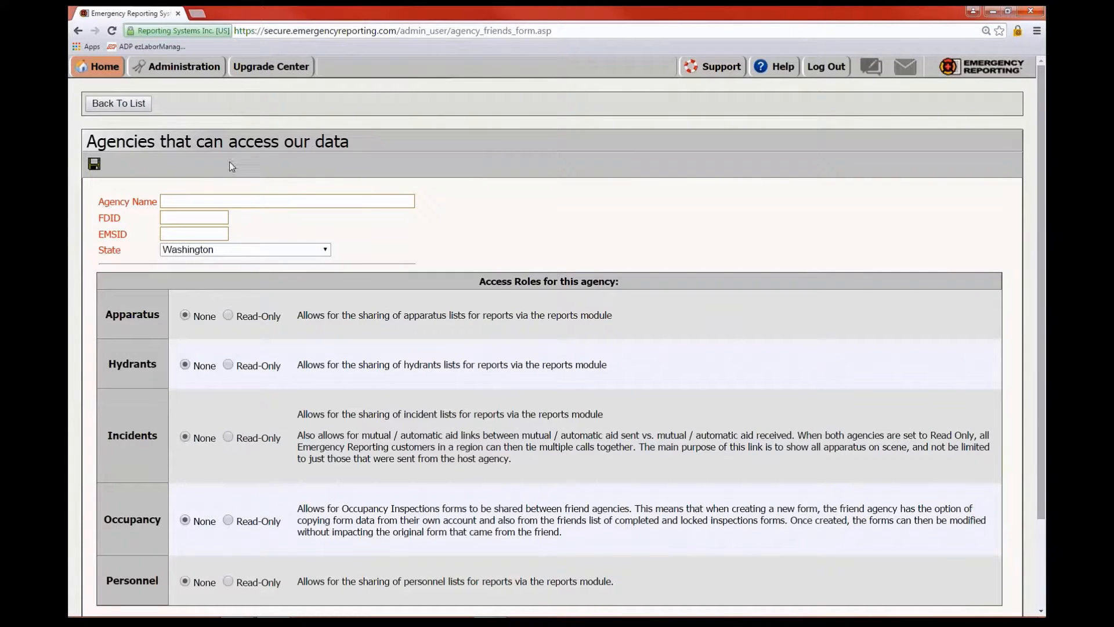
{"action": "left_click", "coordinate": [108, 104]}
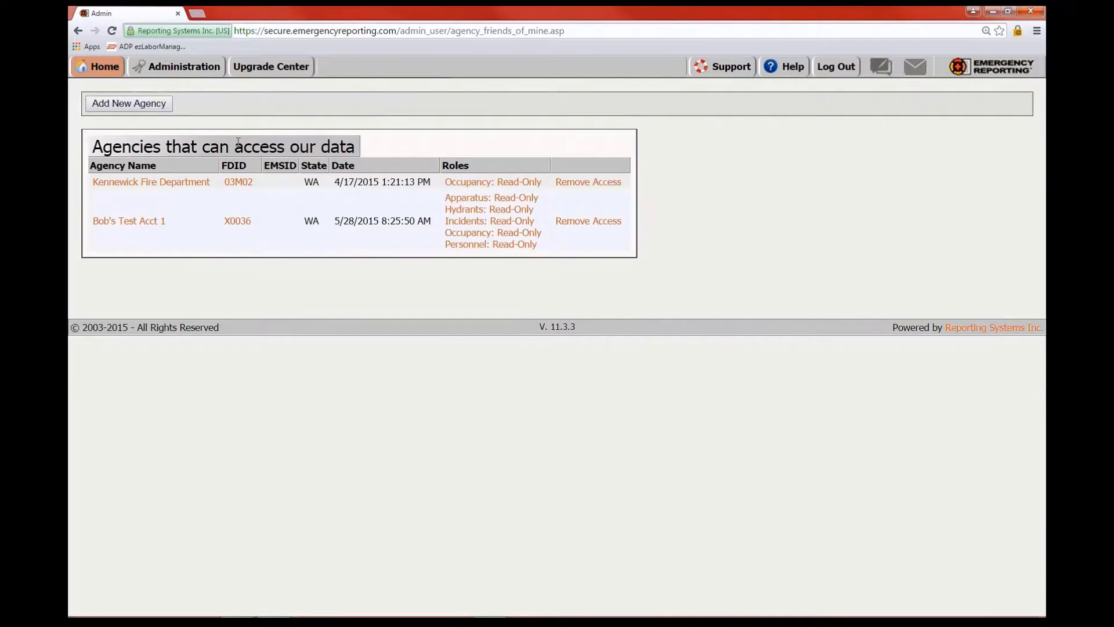
{"action": "left_click", "coordinate": [177, 67]}
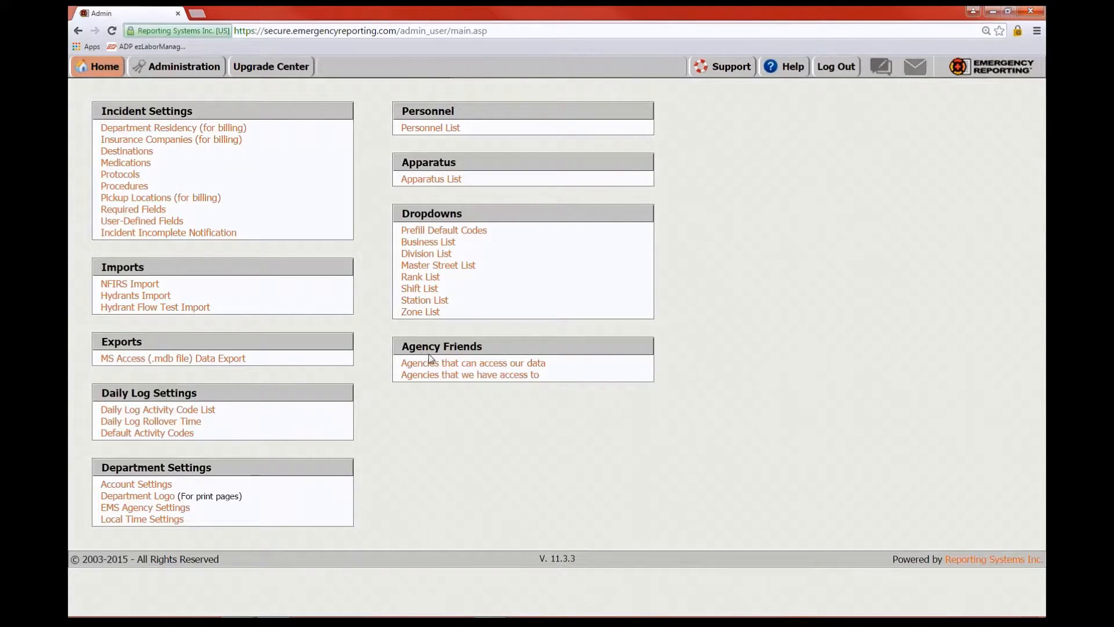
View agencies whose data we can access, then return to the incident list and open 2015-2121
{"action": "left_click", "coordinate": [463, 380]}
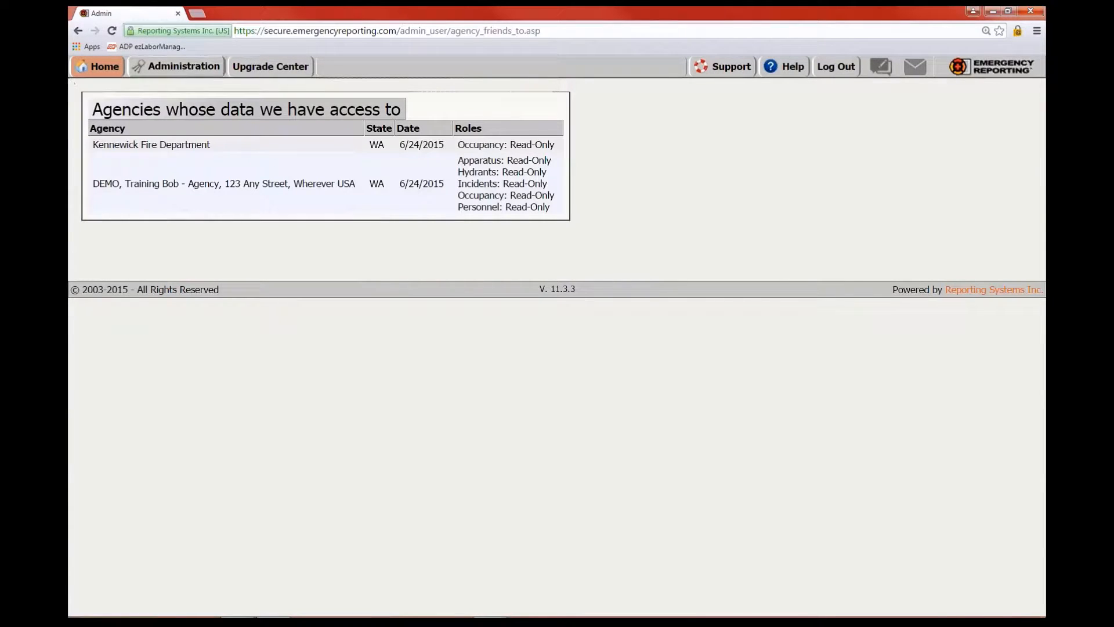
{"action": "mouse_move", "coordinate": [98, 66]}
{"action": "left_click", "coordinate": [125, 99]}
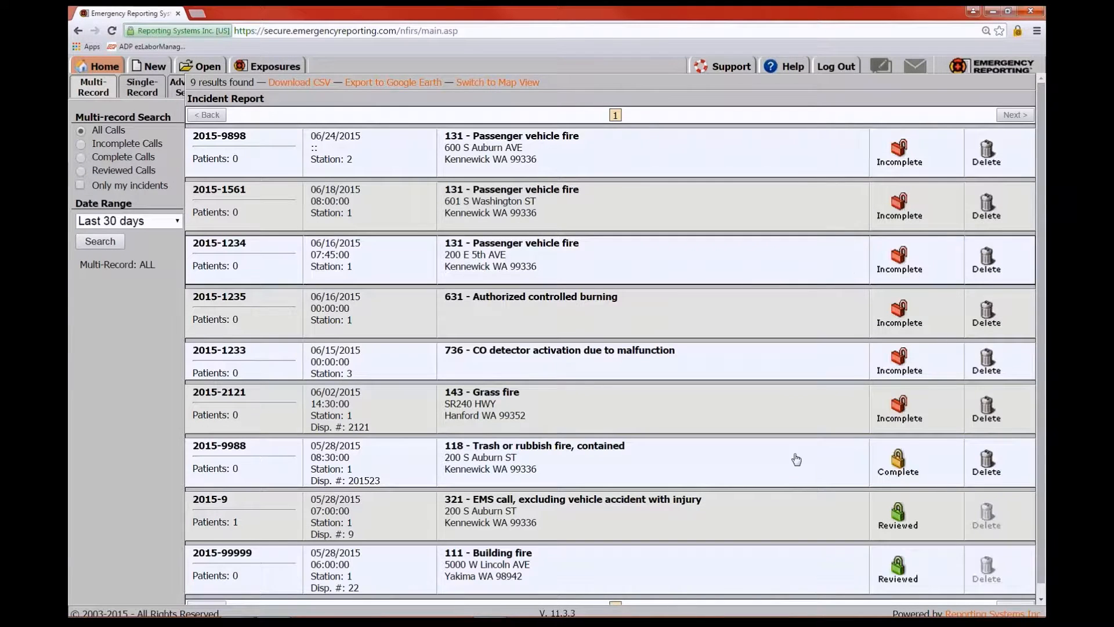
{"action": "scroll", "coordinate": [798, 461], "scroll_direction": "down", "scroll_amount": 1}
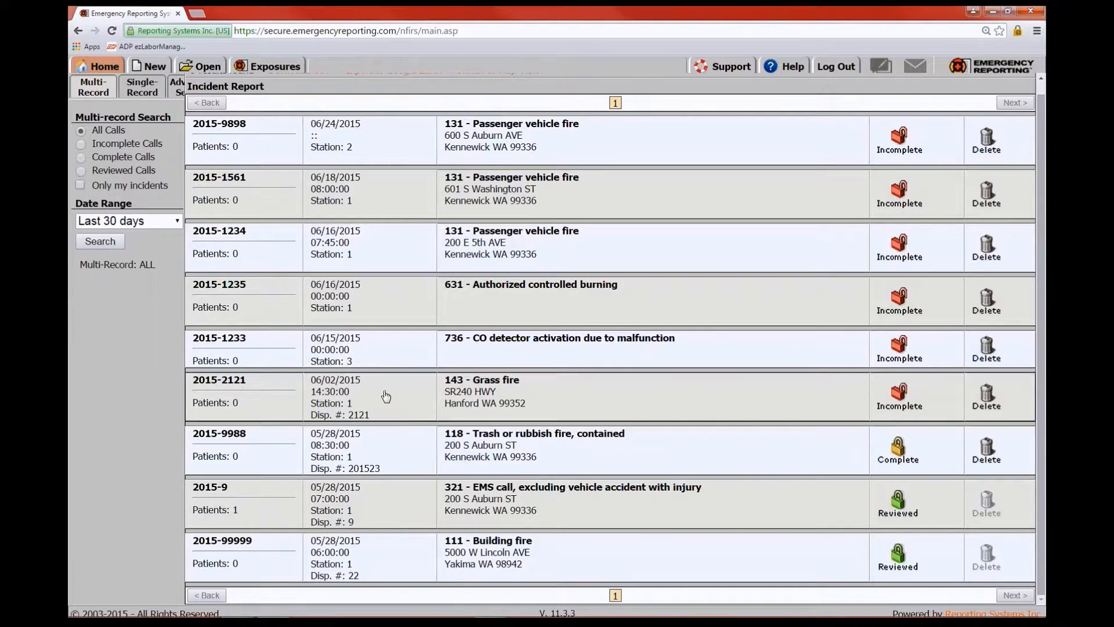
{"action": "left_click", "coordinate": [355, 392]}
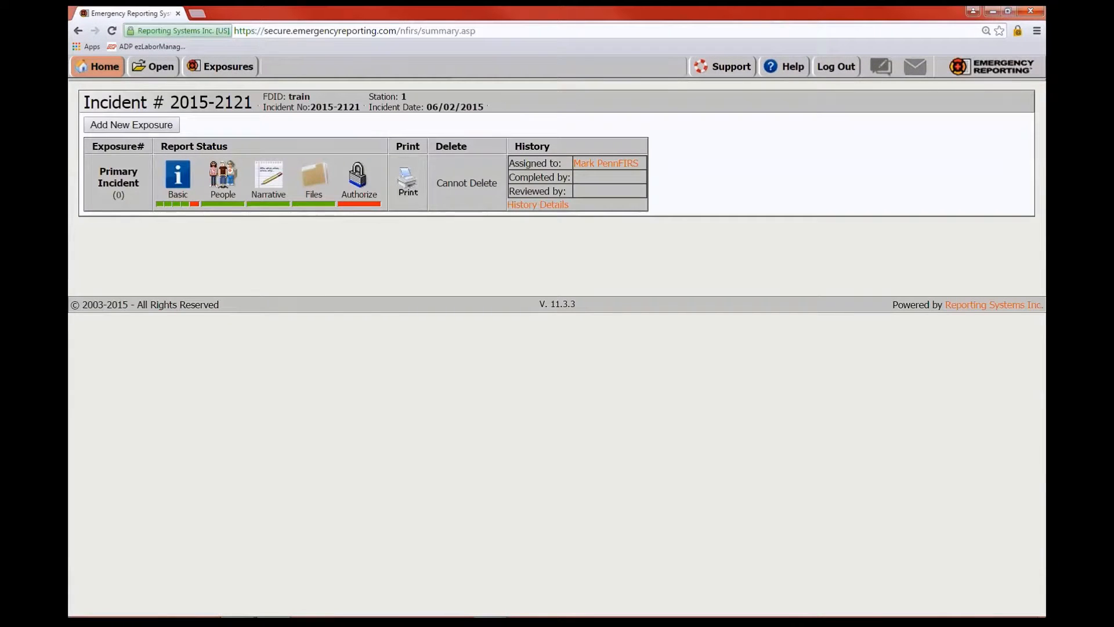
Jump to incident 2015-2121's Basic Info 4 page and edit the personnel-not-on-apparatus count
{"action": "left_click", "coordinate": [186, 203]}
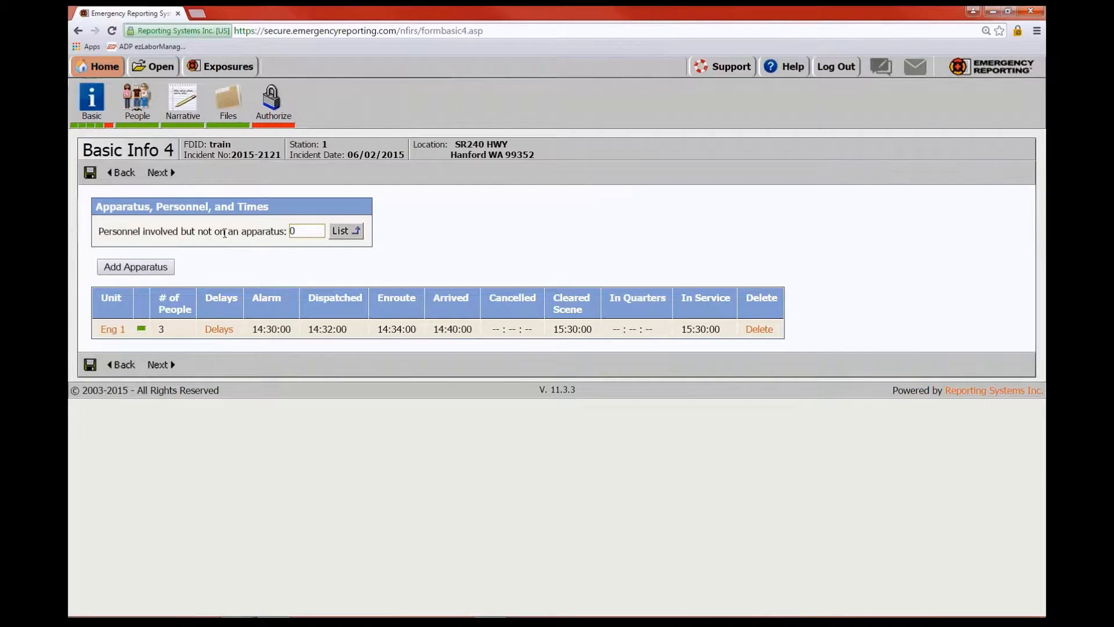
{"action": "left_click", "coordinate": [294, 232]}
Add the training supervisor and the lieutenant from the personnel list and save, making the count 2
{"action": "left_click", "coordinate": [346, 233]}
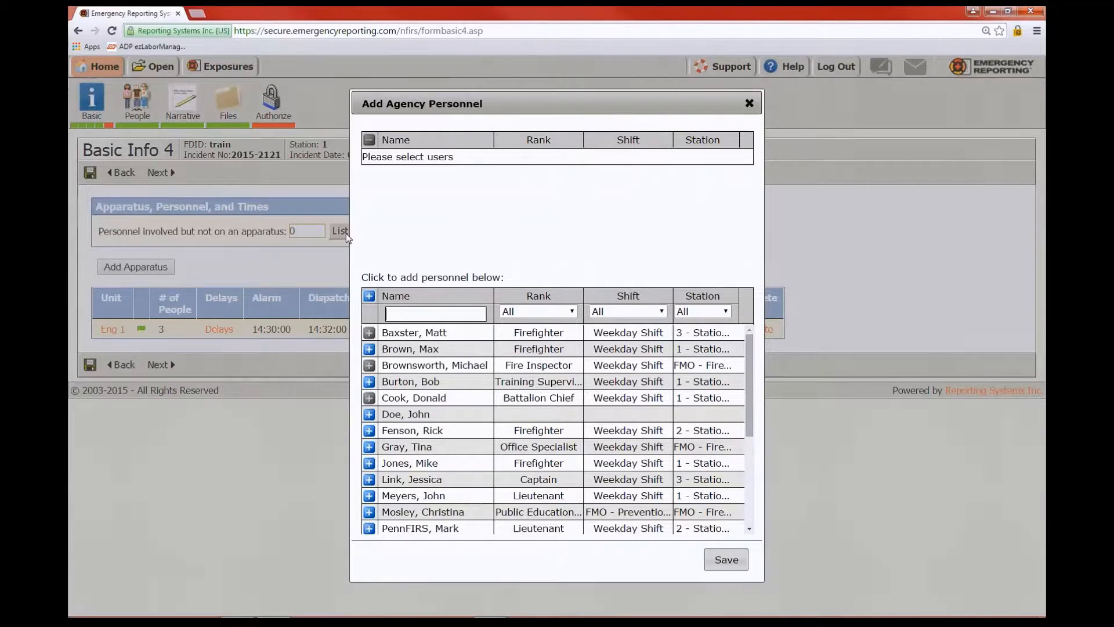
{"action": "left_click", "coordinate": [369, 382]}
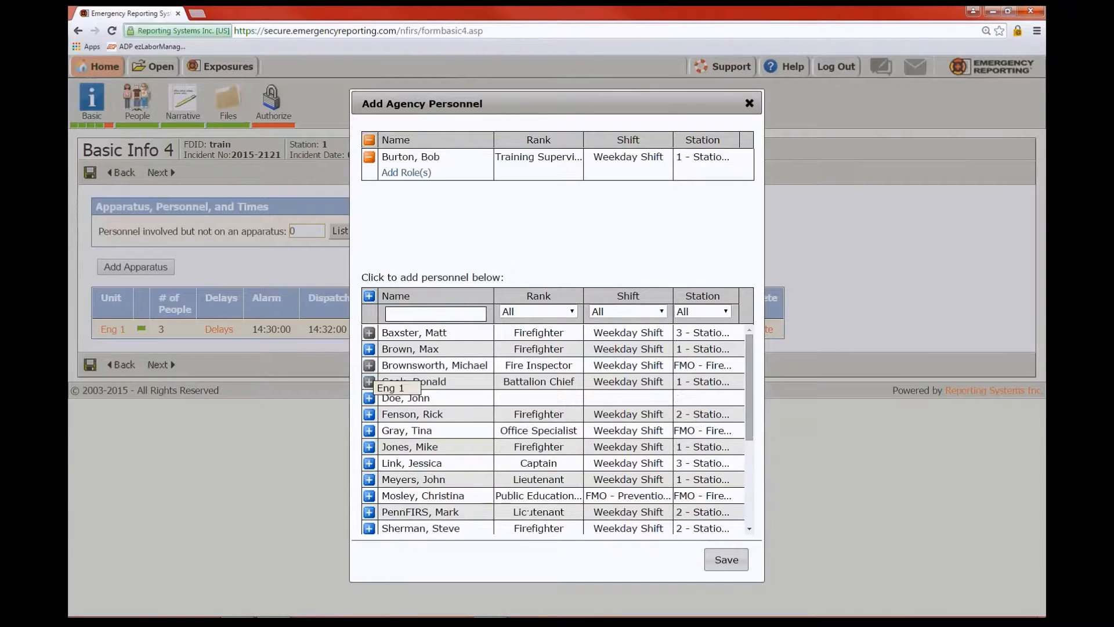
{"action": "left_click", "coordinate": [369, 480]}
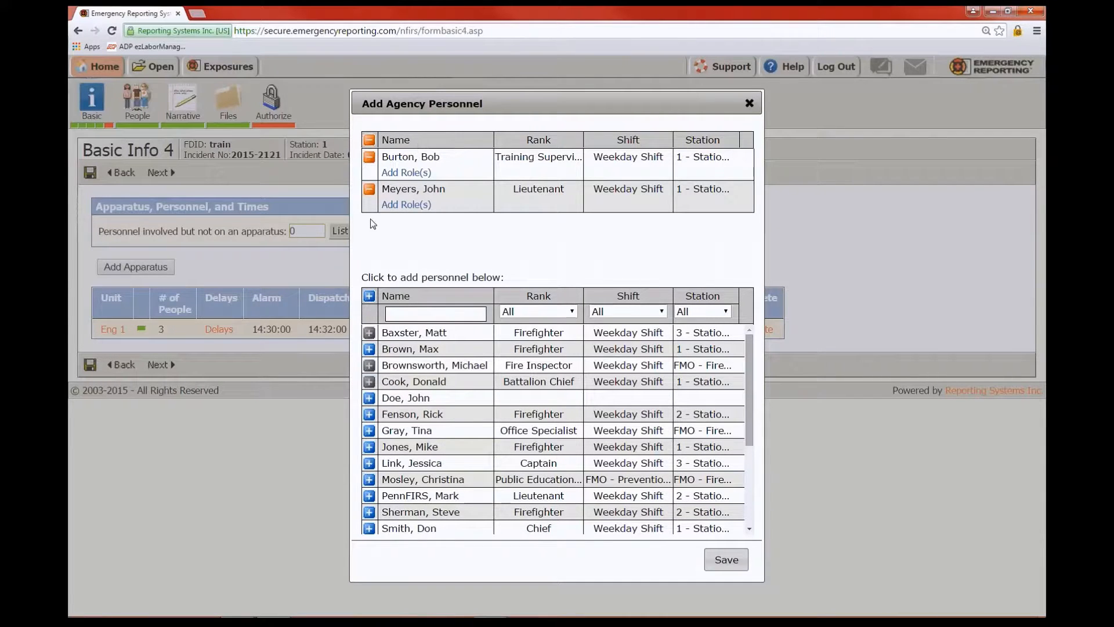
{"action": "left_click", "coordinate": [724, 558]}
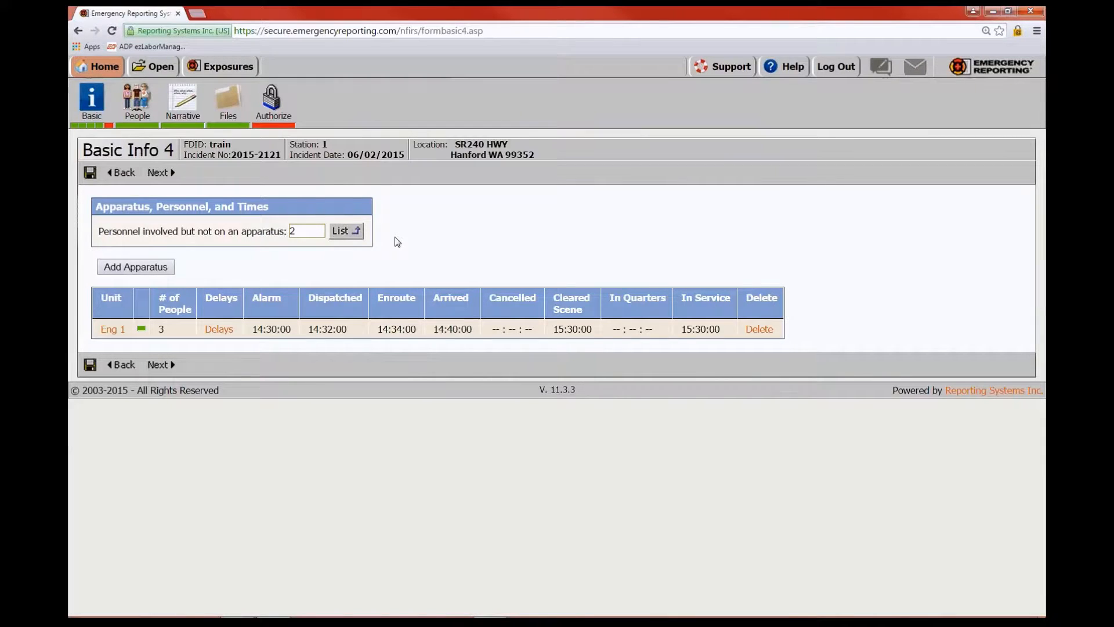
Open Report Modules, browse the Top 20 Reports list, then return to the modules overview
{"action": "mouse_move", "coordinate": [96, 67]}
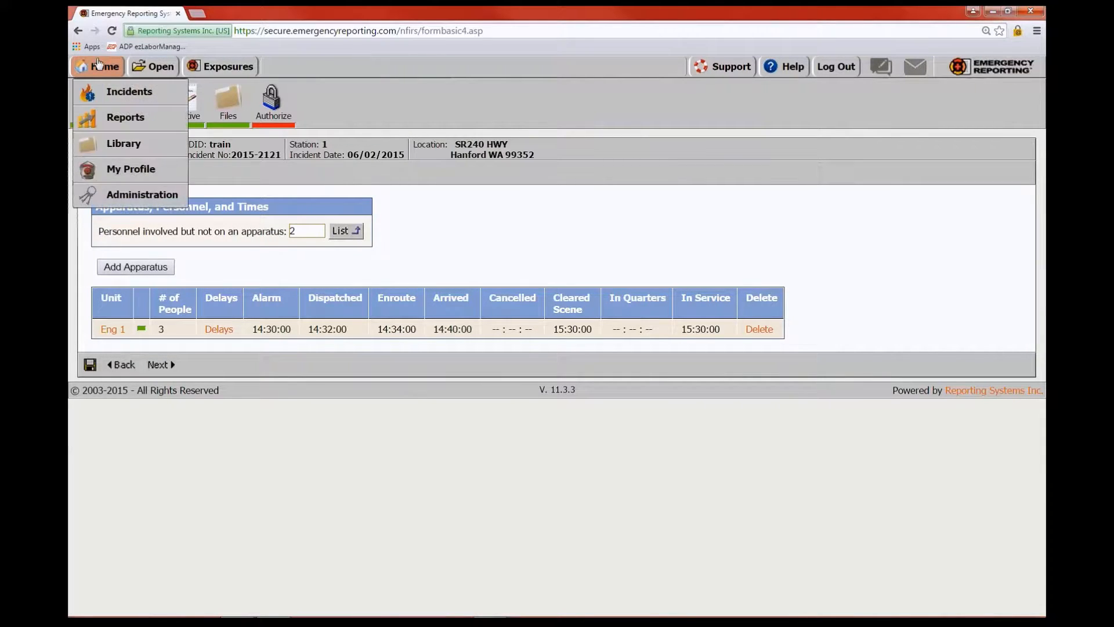
{"action": "left_click", "coordinate": [114, 119]}
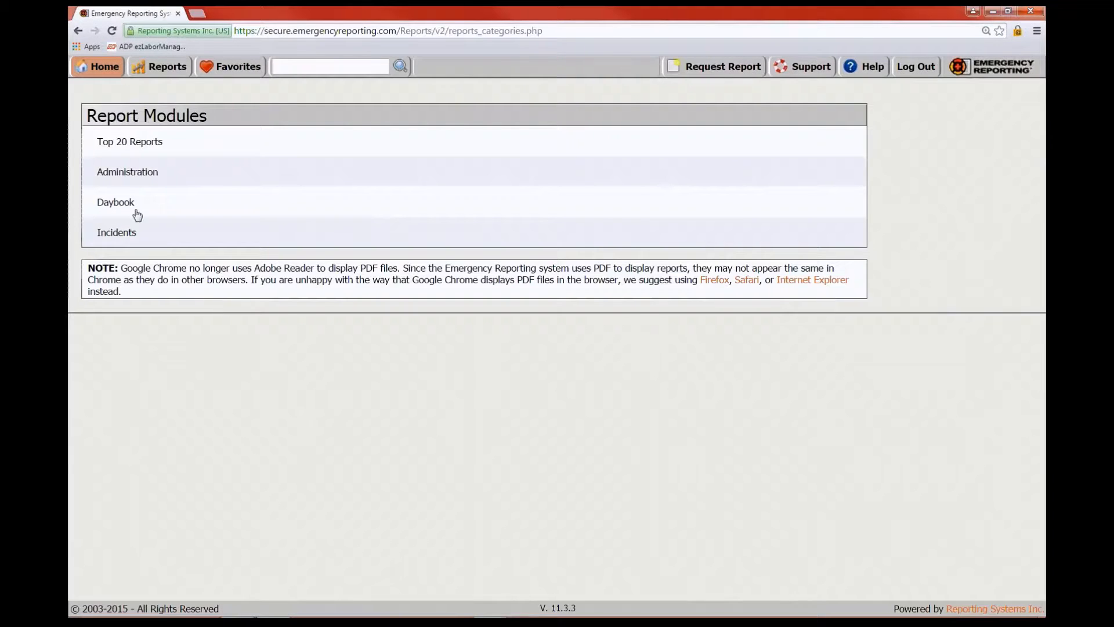
{"action": "left_click", "coordinate": [147, 145]}
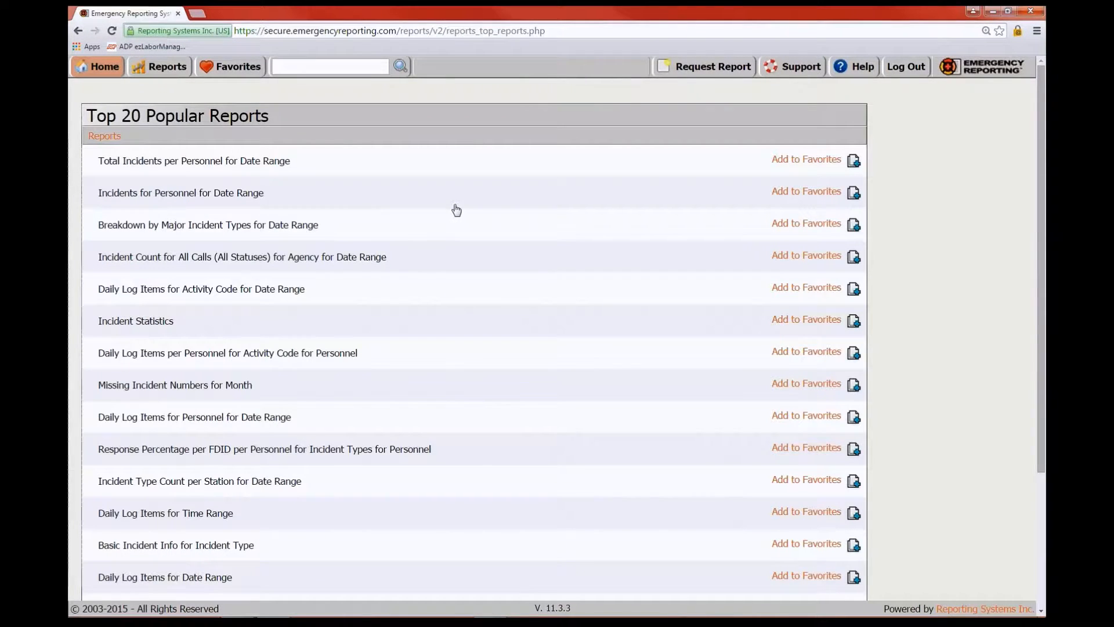
{"action": "scroll", "coordinate": [457, 210], "scroll_direction": "down", "scroll_amount": 2}
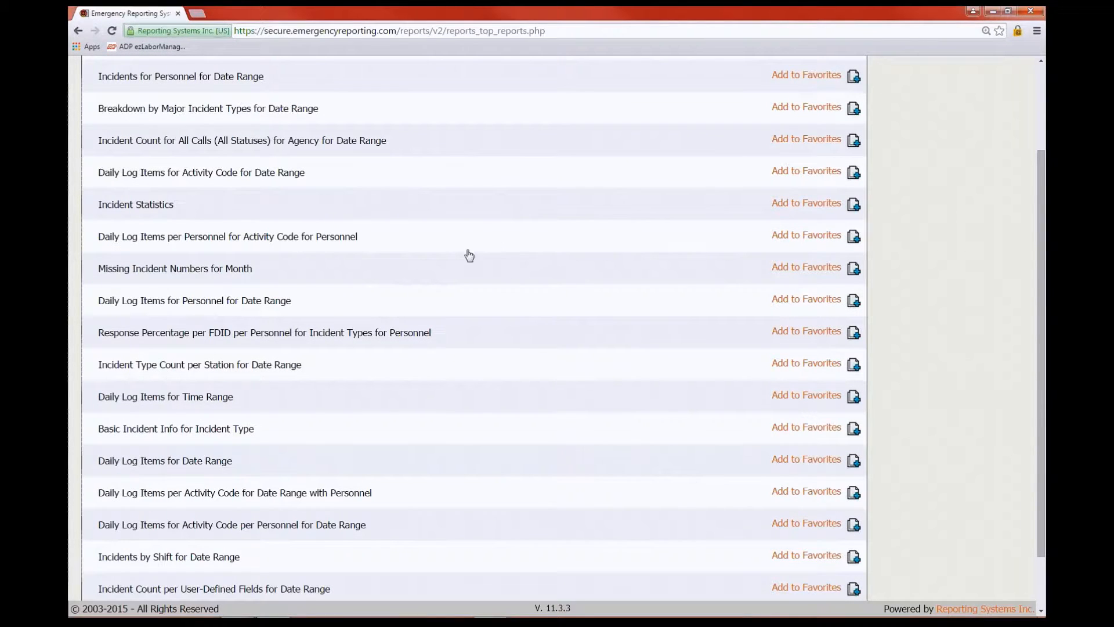
{"action": "scroll", "coordinate": [468, 254], "scroll_direction": "up", "scroll_amount": 2}
{"action": "mouse_move", "coordinate": [97, 82]}
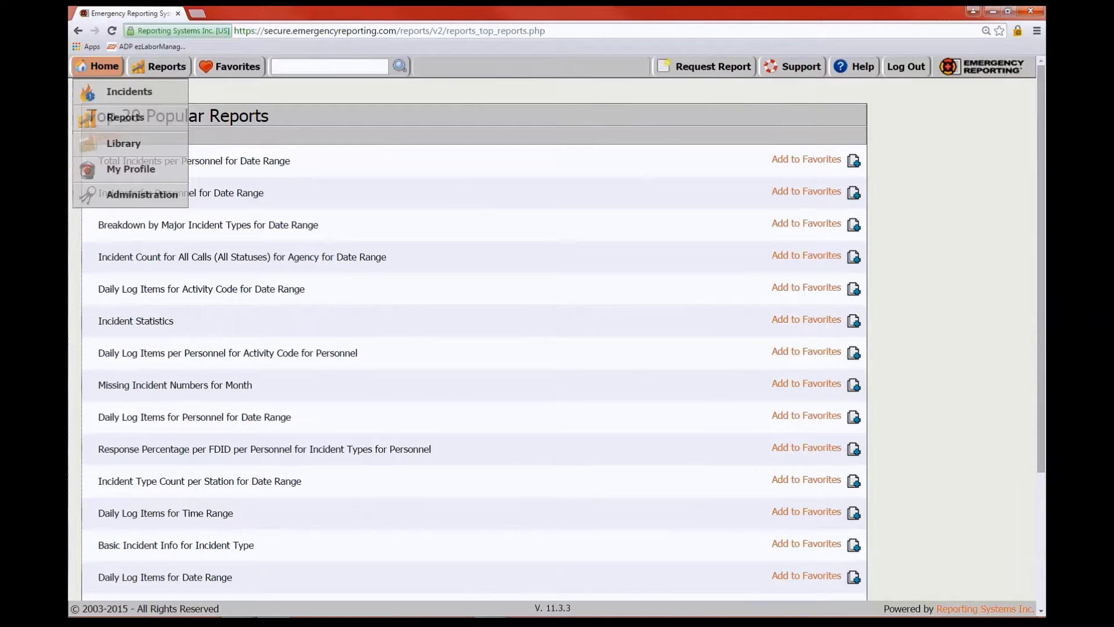
{"action": "left_click", "coordinate": [124, 126]}
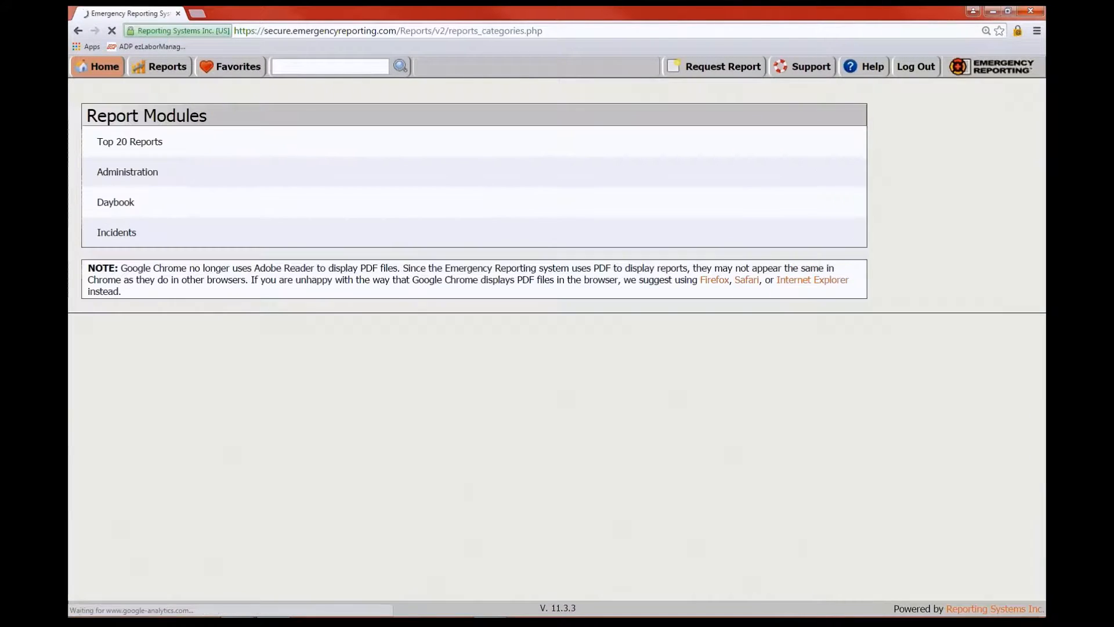
Go to the Aid Received report list under Incidents > Aid
{"action": "left_click", "coordinate": [116, 233]}
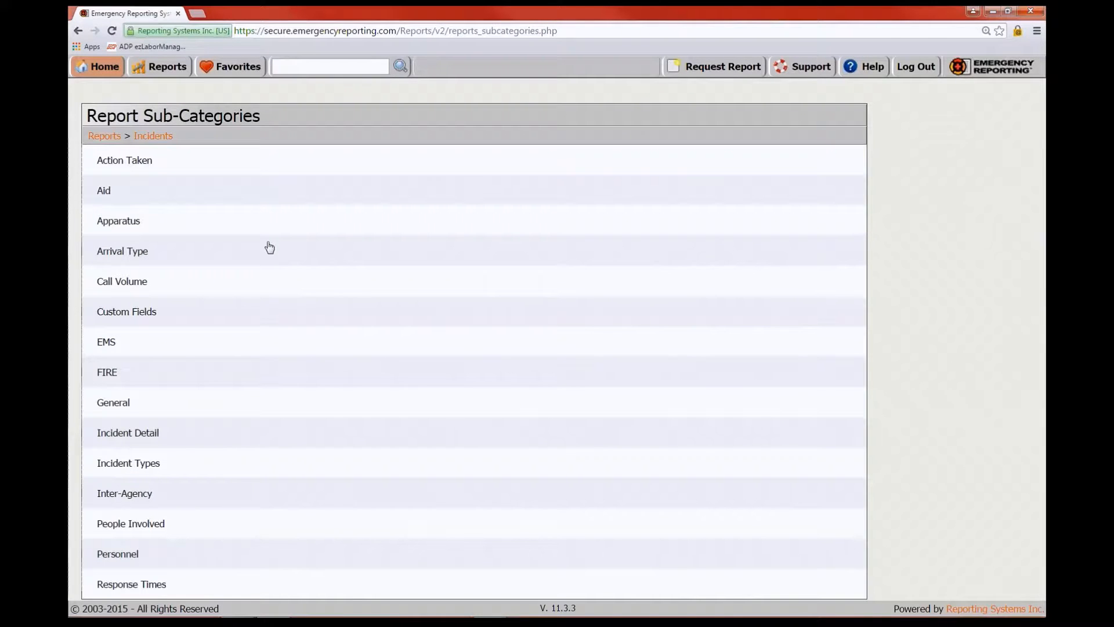
{"action": "left_click", "coordinate": [103, 190]}
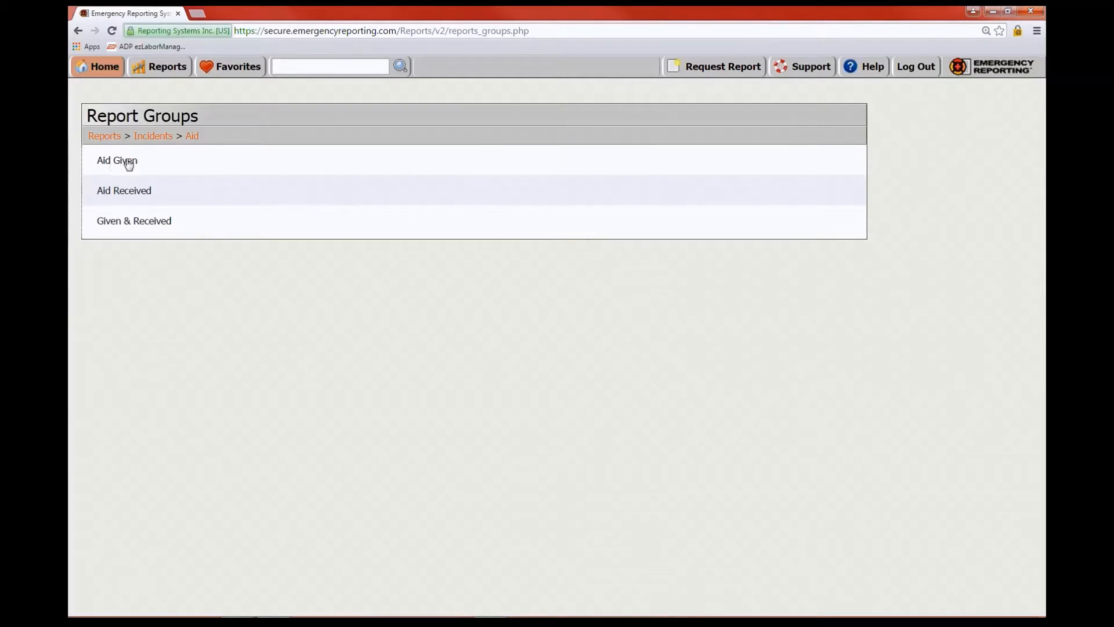
{"action": "left_click", "coordinate": [140, 195]}
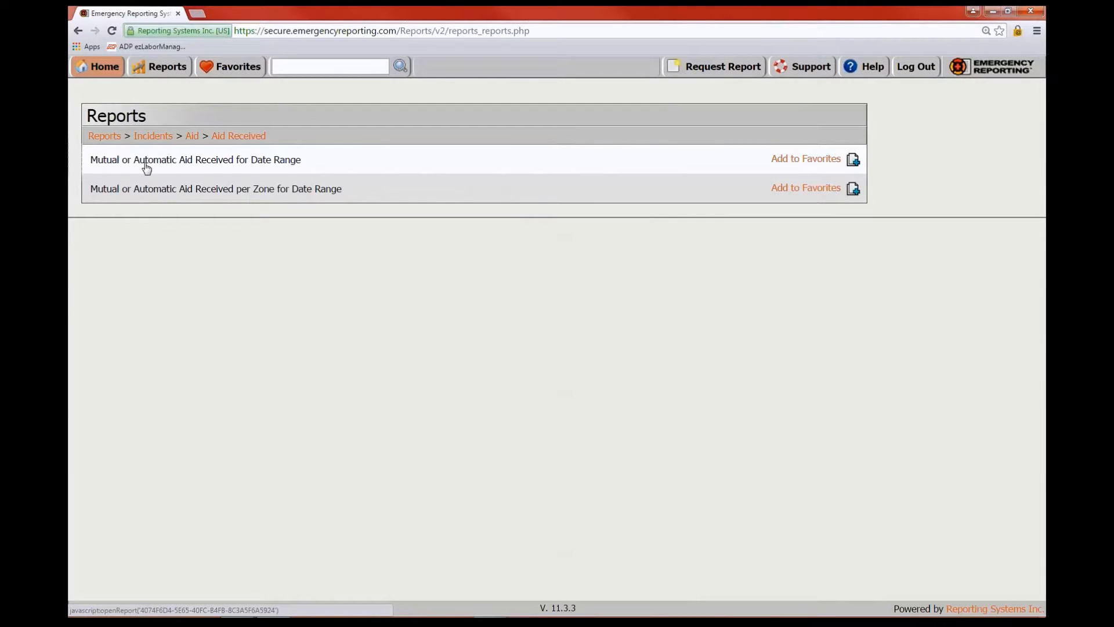
Run the Aid Received for Date Range report for year 2015, then return to the Aid Received list
{"action": "left_click", "coordinate": [206, 162]}
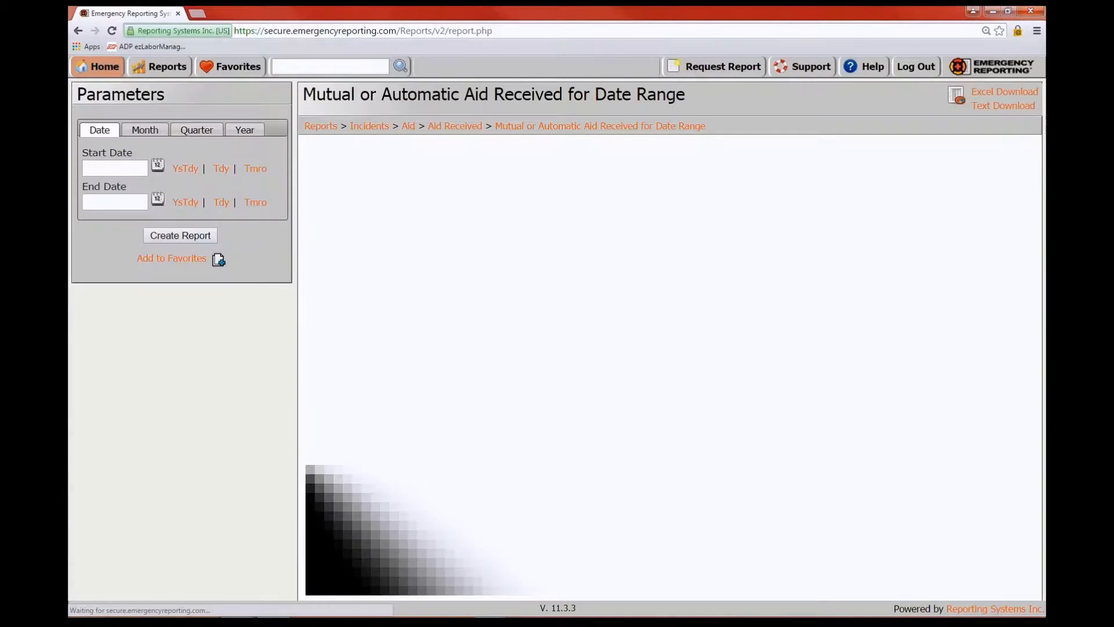
{"action": "left_click", "coordinate": [244, 129]}
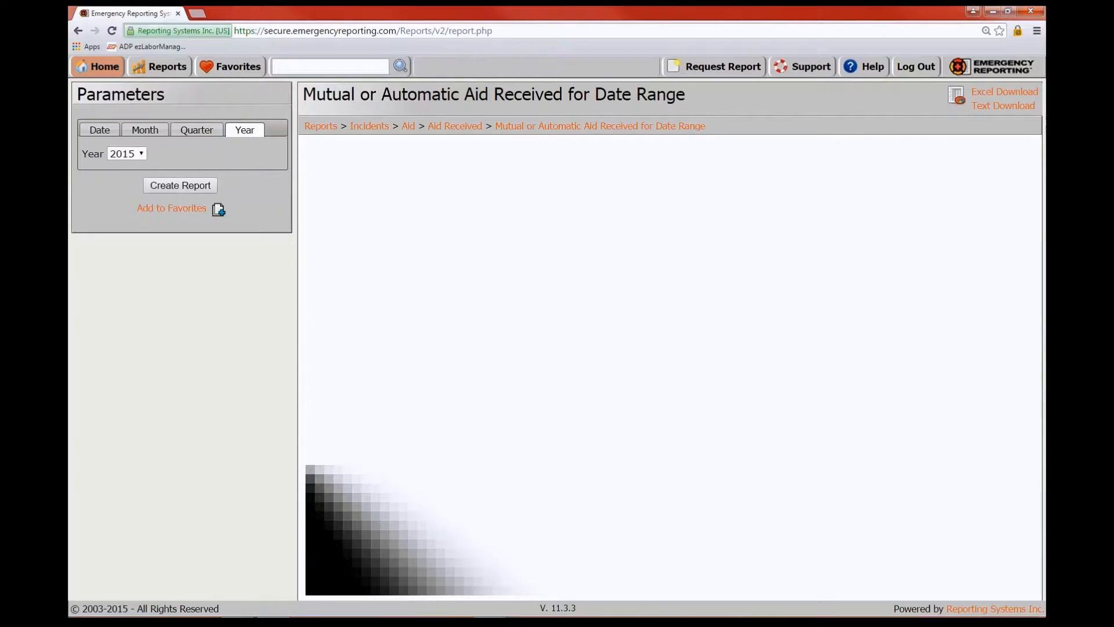
{"action": "left_click", "coordinate": [197, 189]}
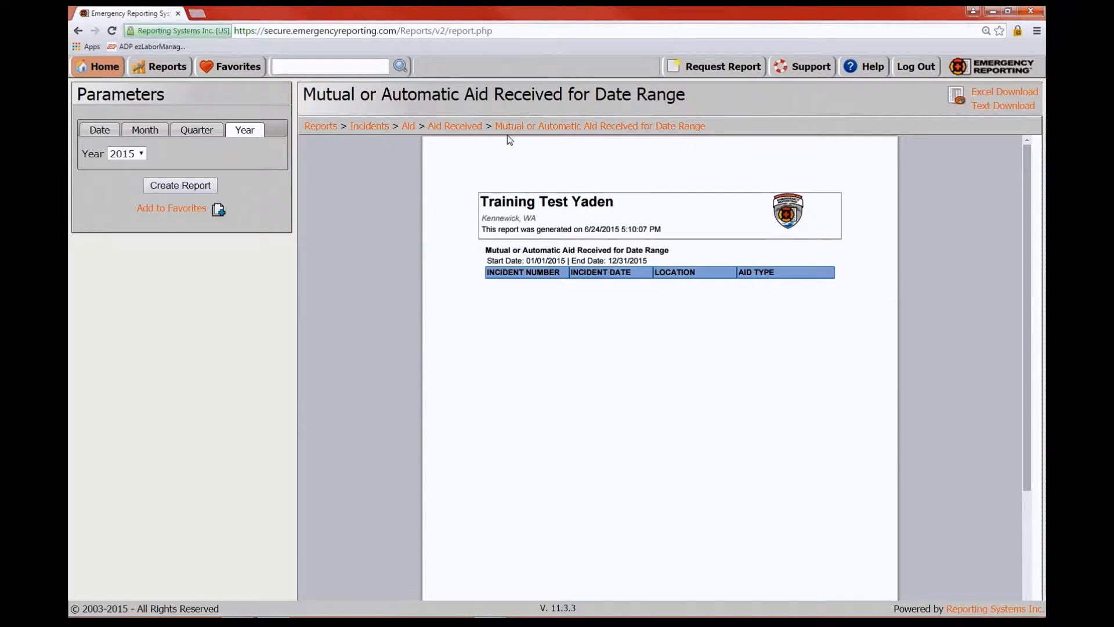
{"action": "left_click", "coordinate": [462, 131]}
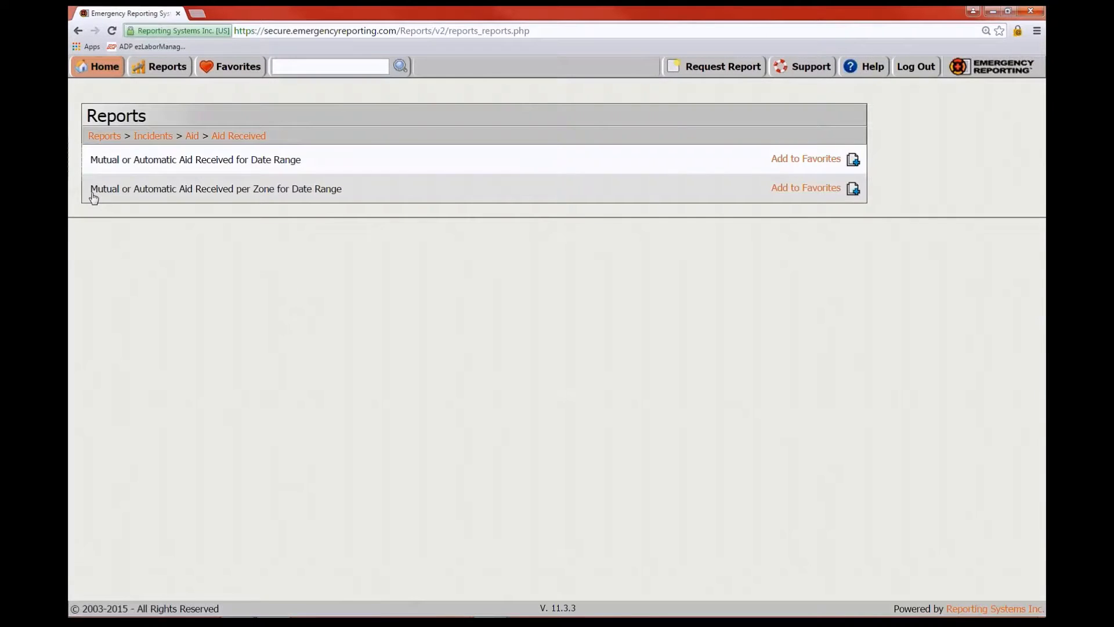
Open the Aid Received per Zone report, go to Incidents > FIRE, and search reports for 'aid'
{"action": "left_click", "coordinate": [191, 189]}
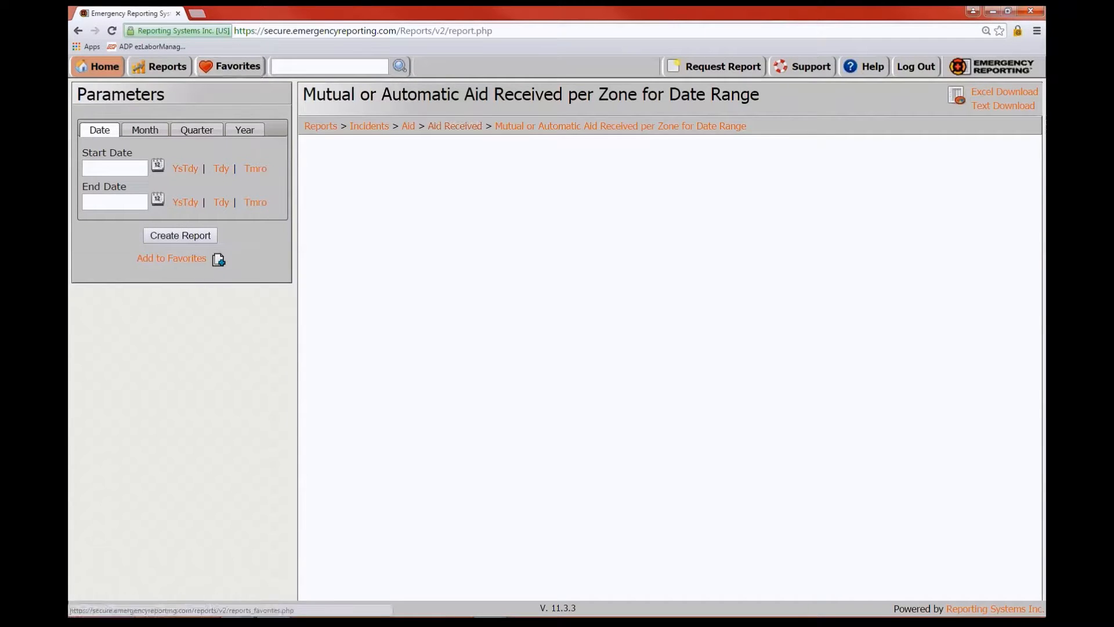
{"action": "left_click", "coordinate": [160, 67]}
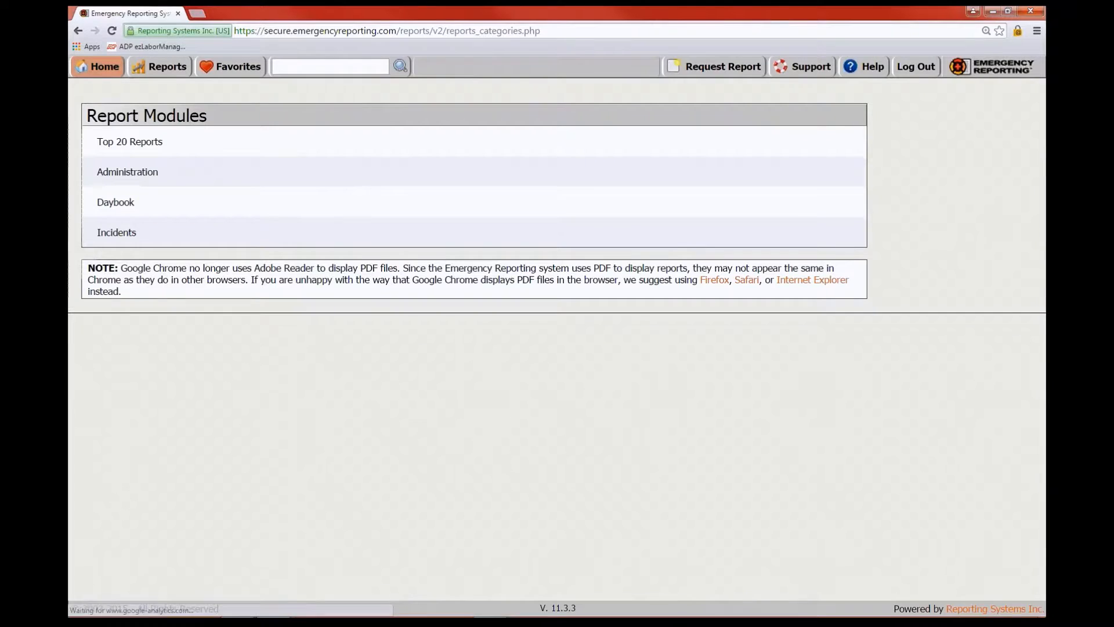
{"action": "left_click", "coordinate": [121, 231]}
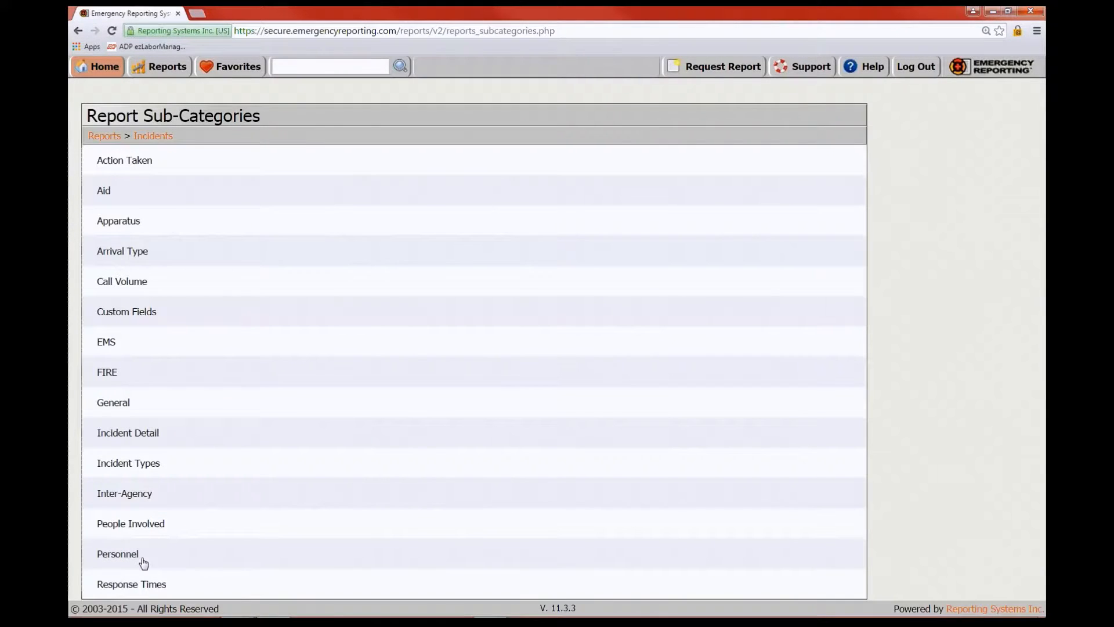
{"action": "left_click", "coordinate": [107, 375]}
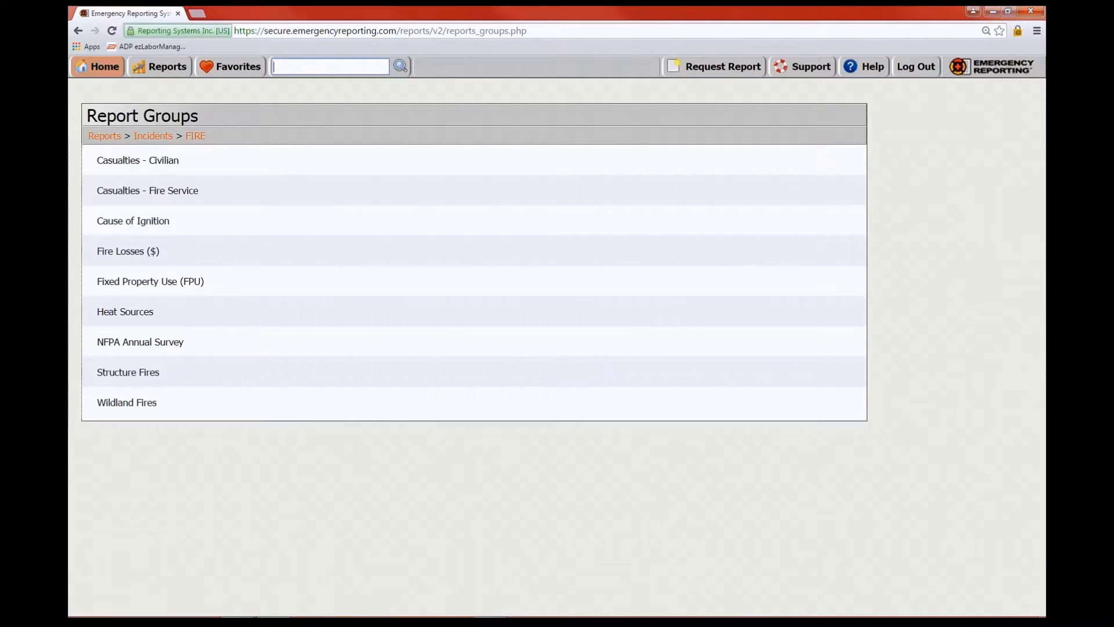
{"action": "type", "text": "aid"}
{"action": "left_click", "coordinate": [405, 66]}
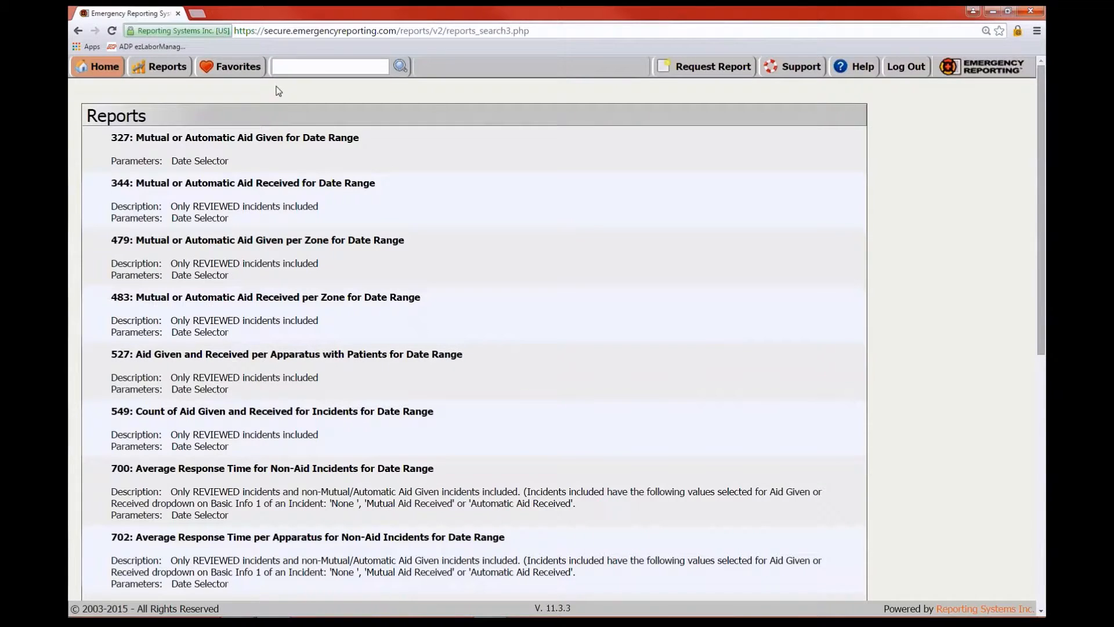
Open report 327 (Aid Given for Date Range), then search the reports for 'master'
{"action": "left_click", "coordinate": [286, 68]}
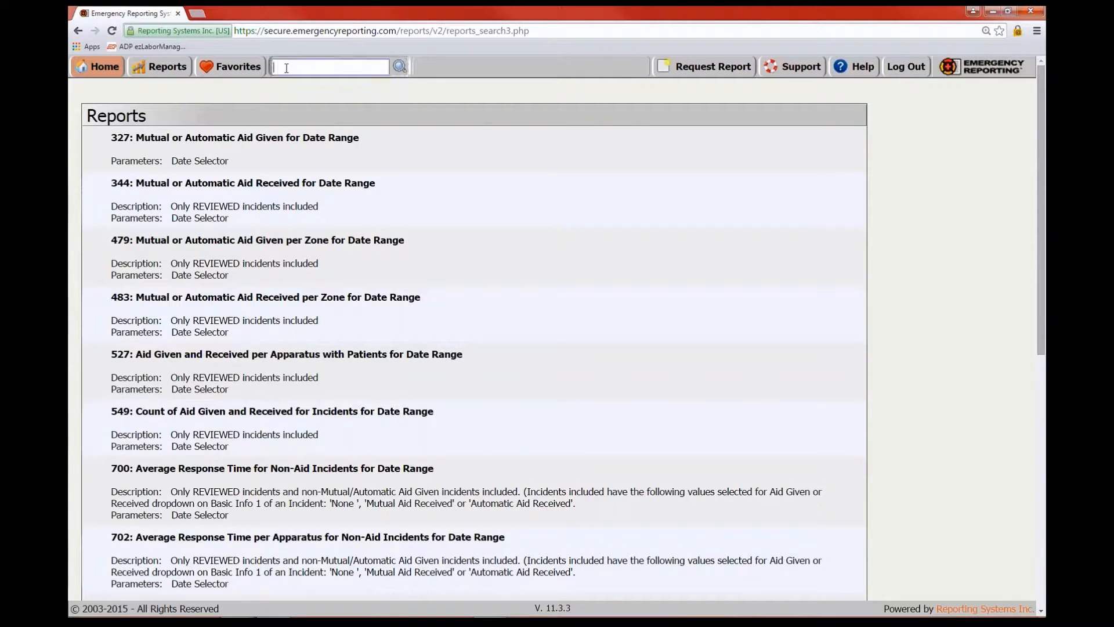
{"action": "left_click", "coordinate": [222, 140]}
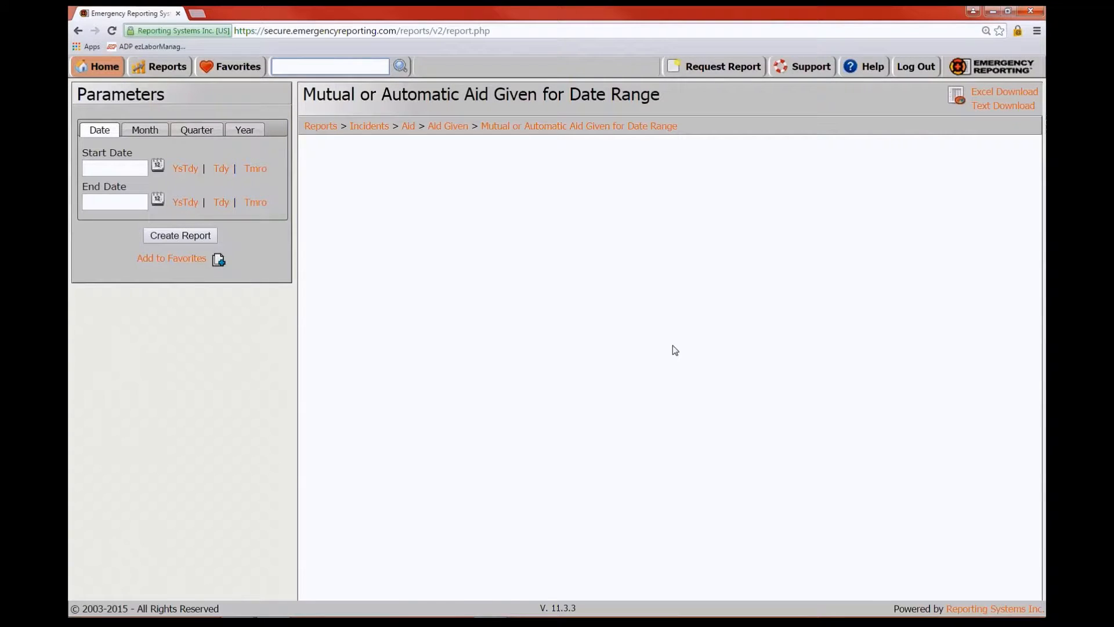
{"action": "type", "text": "master"}
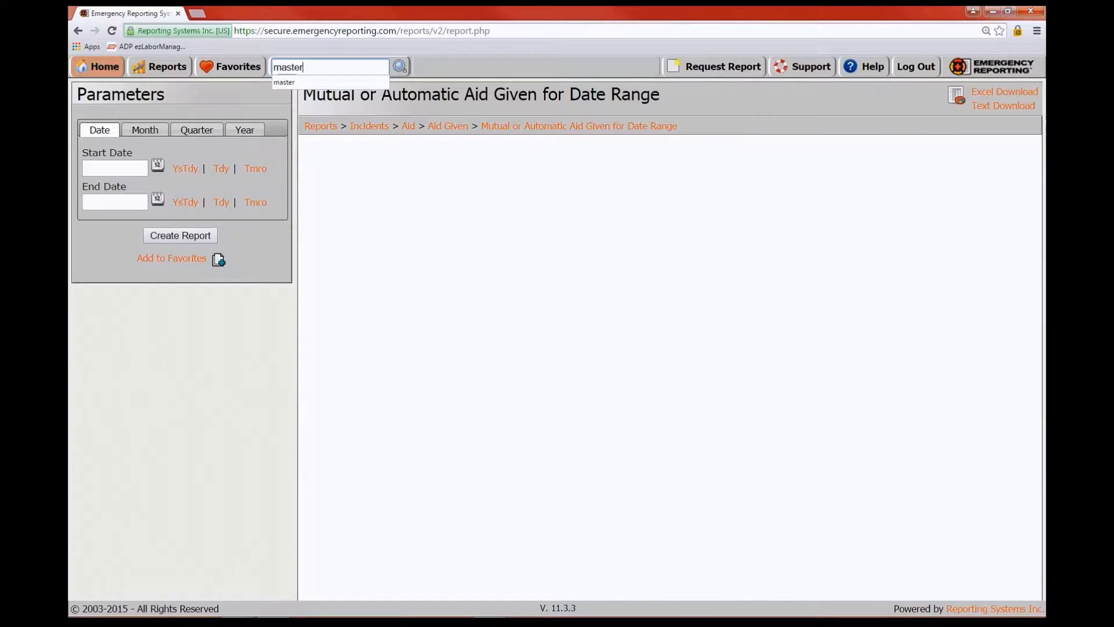
{"action": "left_click", "coordinate": [399, 67]}
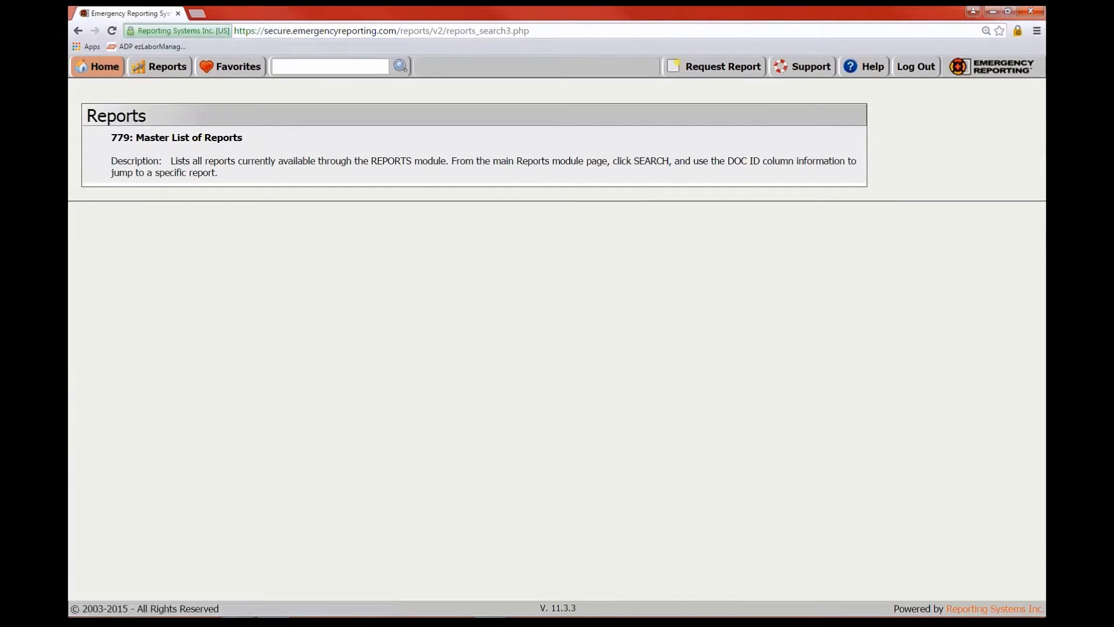
Open report 779 Master List of Reports, zoom in and read through it, then return to Reports
{"action": "left_click", "coordinate": [181, 140]}
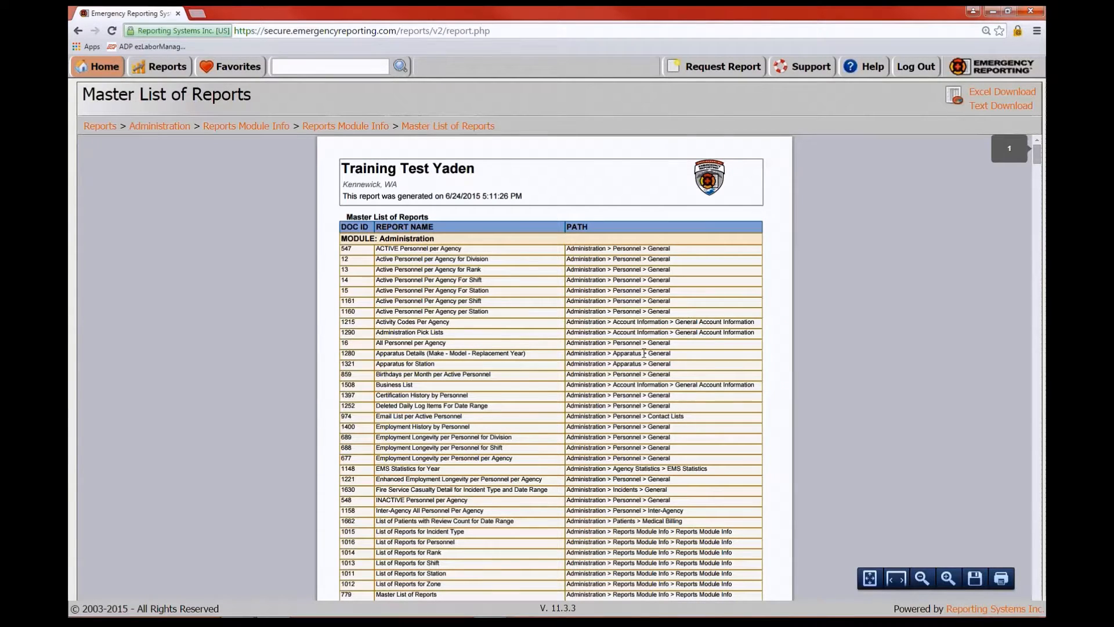
{"action": "key", "text": "ctrl+plus"}
{"action": "key", "text": "ctrl+plus"}
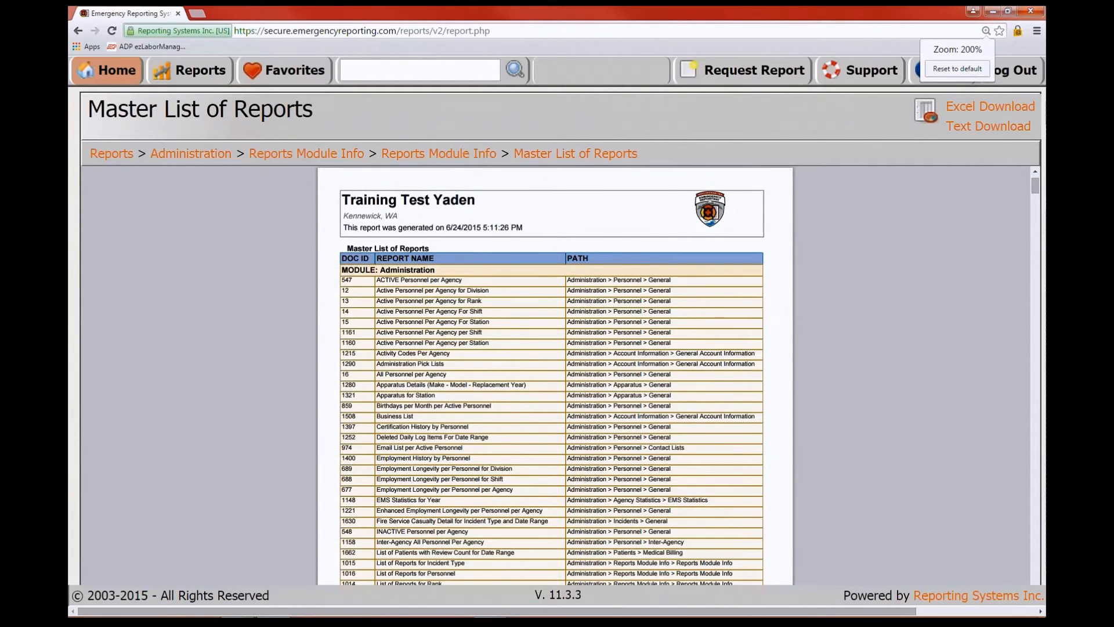
{"action": "scroll", "coordinate": [857, 309], "scroll_direction": "down", "scroll_amount": 10}
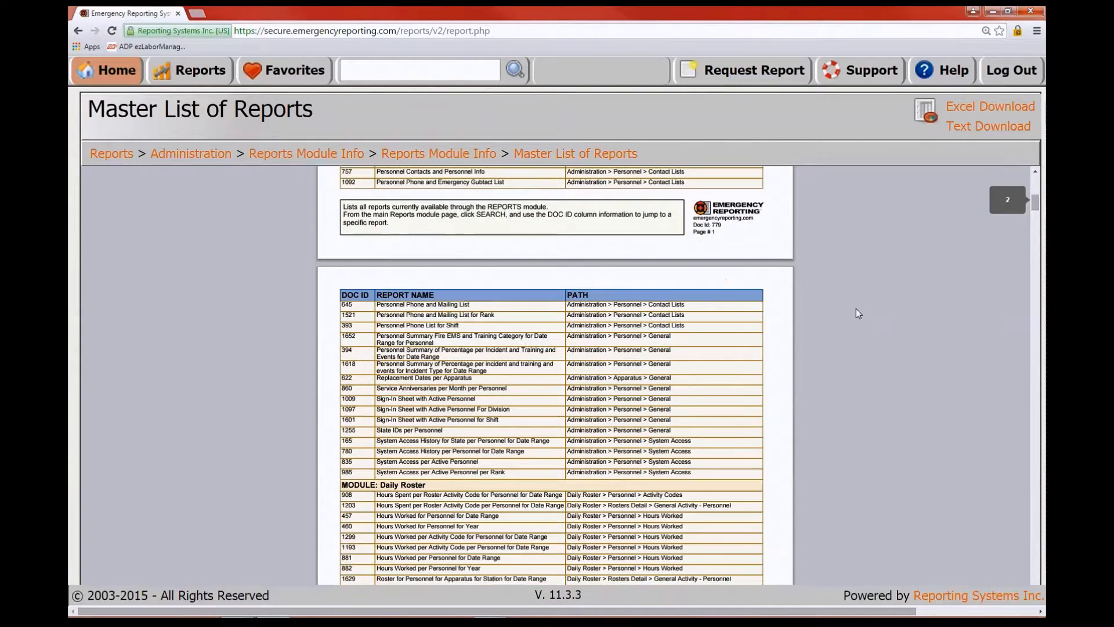
{"action": "scroll", "coordinate": [856, 309], "scroll_direction": "down", "scroll_amount": 5}
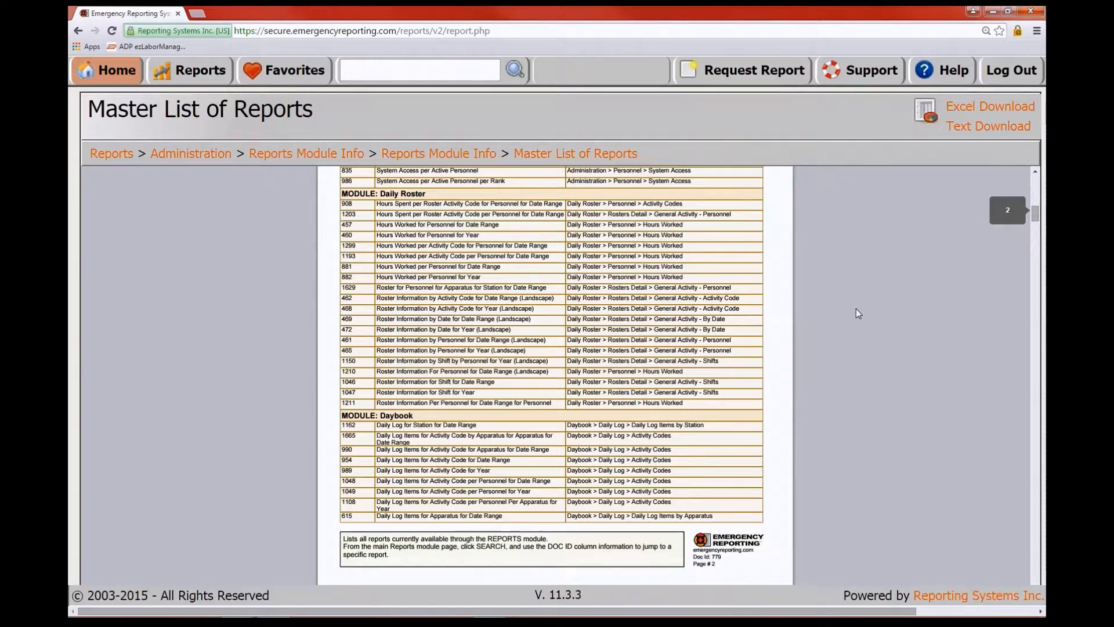
{"action": "scroll", "coordinate": [855, 311], "scroll_direction": "down", "scroll_amount": 8}
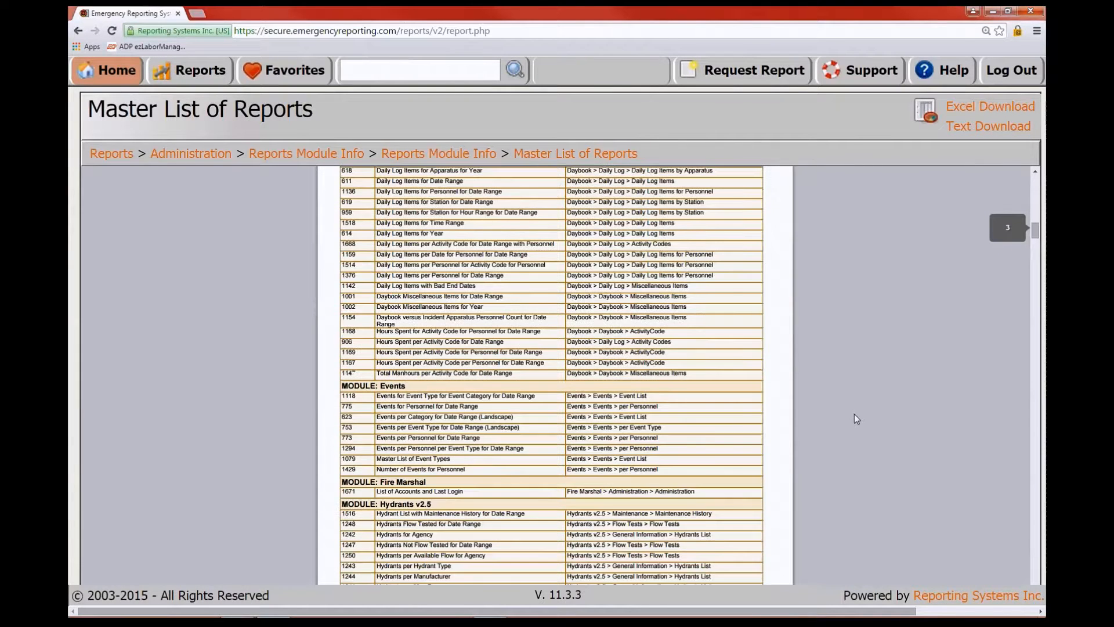
{"action": "scroll", "coordinate": [851, 416], "scroll_direction": "down", "scroll_amount": 3}
{"action": "scroll", "coordinate": [817, 418], "scroll_direction": "down", "scroll_amount": 3}
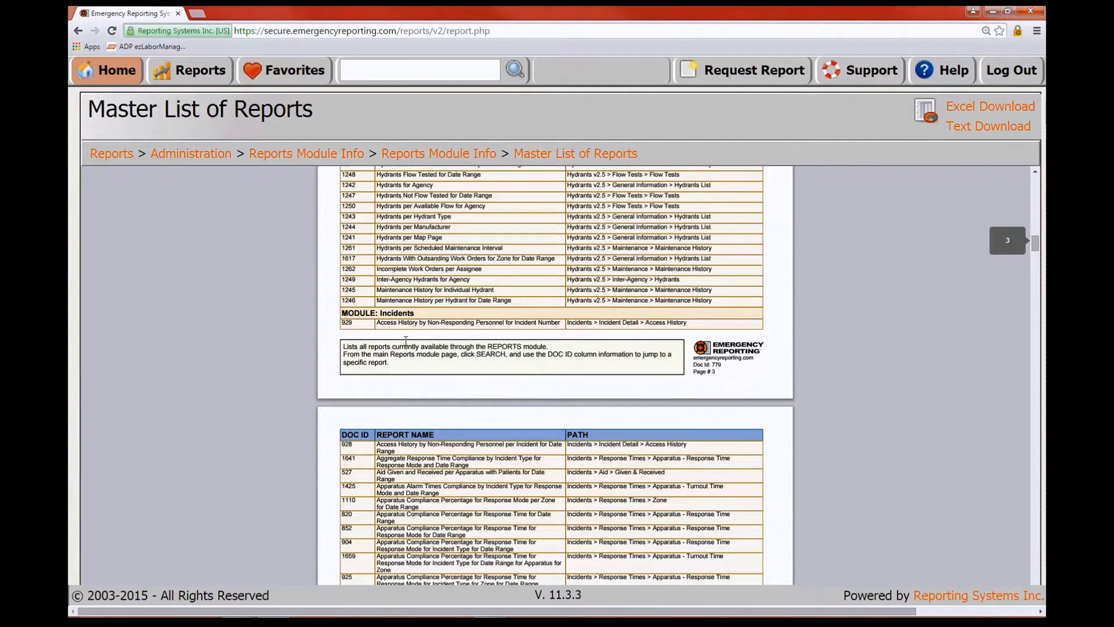
{"action": "scroll", "coordinate": [806, 352], "scroll_direction": "down", "scroll_amount": 4}
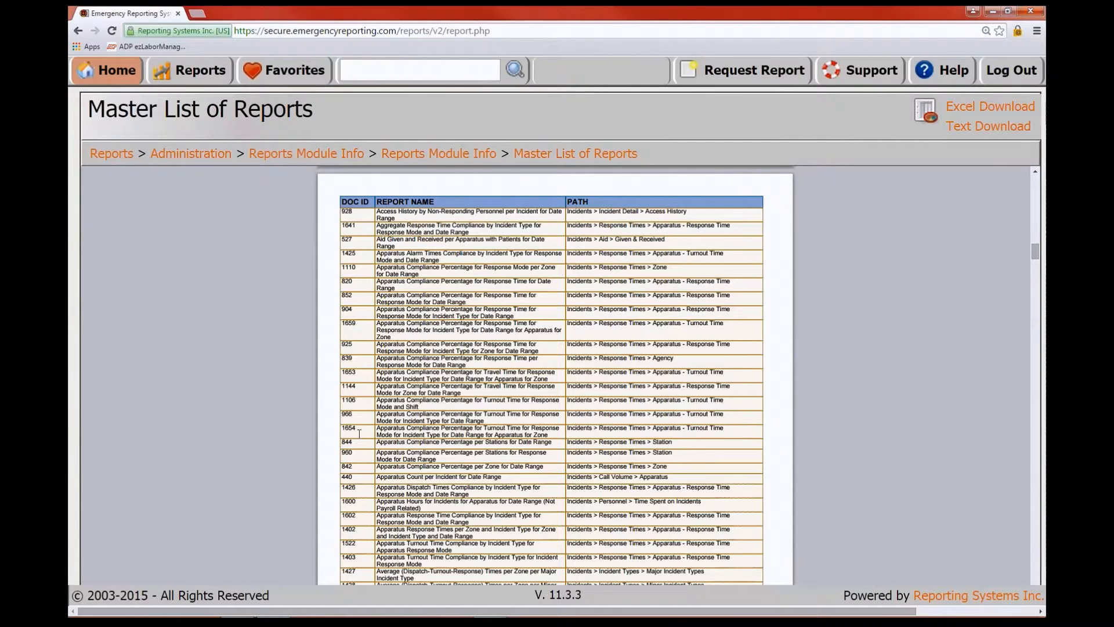
{"action": "scroll", "coordinate": [827, 397], "scroll_direction": "down", "scroll_amount": 4}
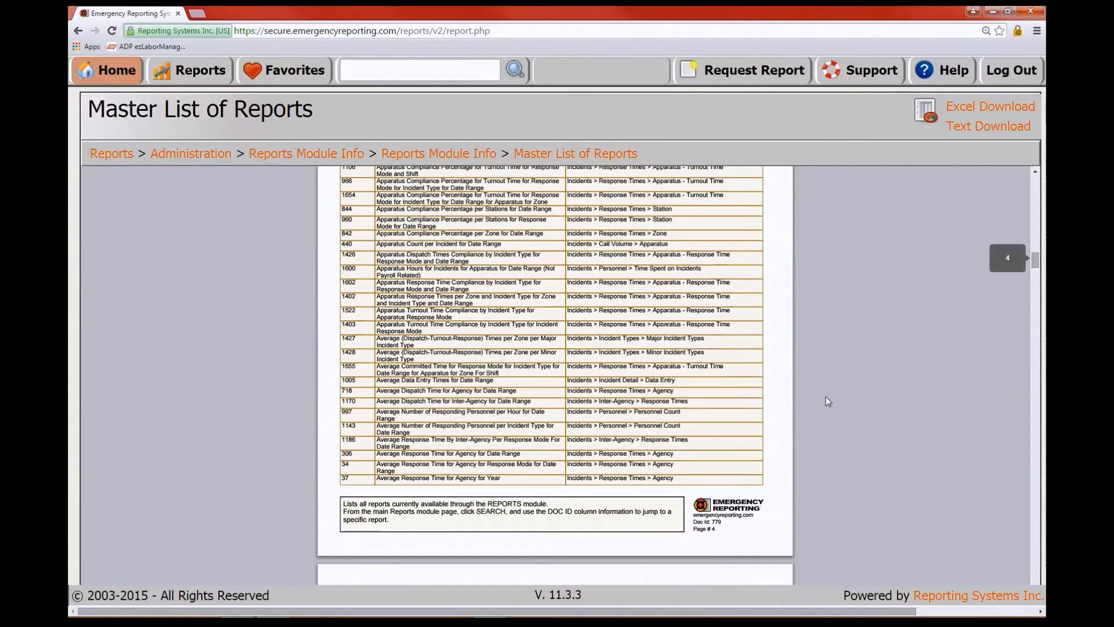
{"action": "scroll", "coordinate": [827, 396], "scroll_direction": "down", "scroll_amount": 1}
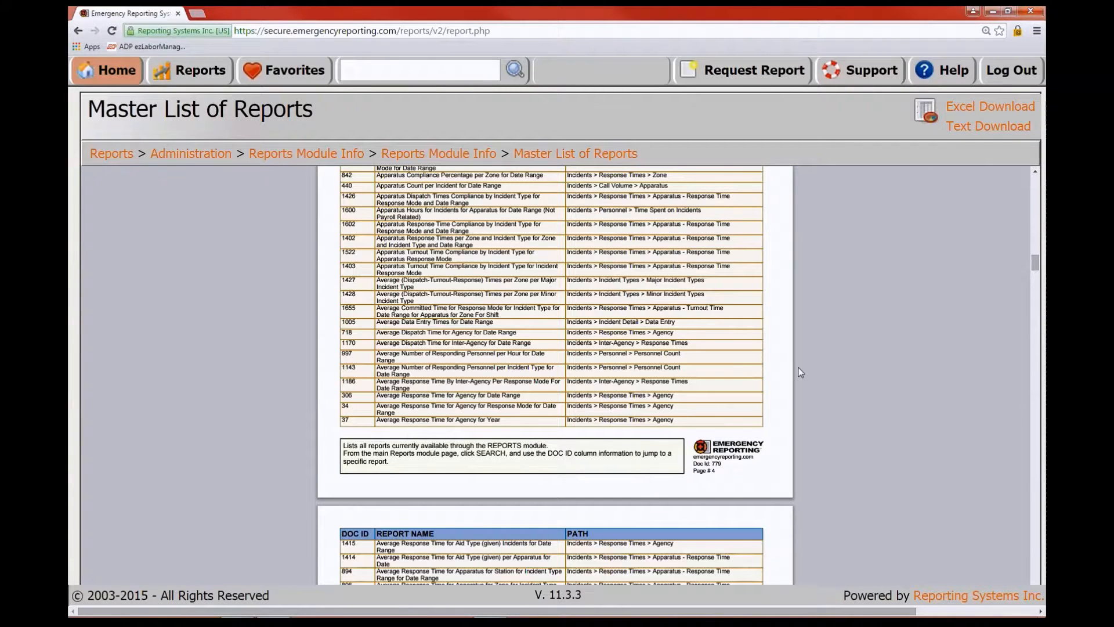
{"action": "scroll", "coordinate": [801, 372], "scroll_direction": "down", "scroll_amount": 6}
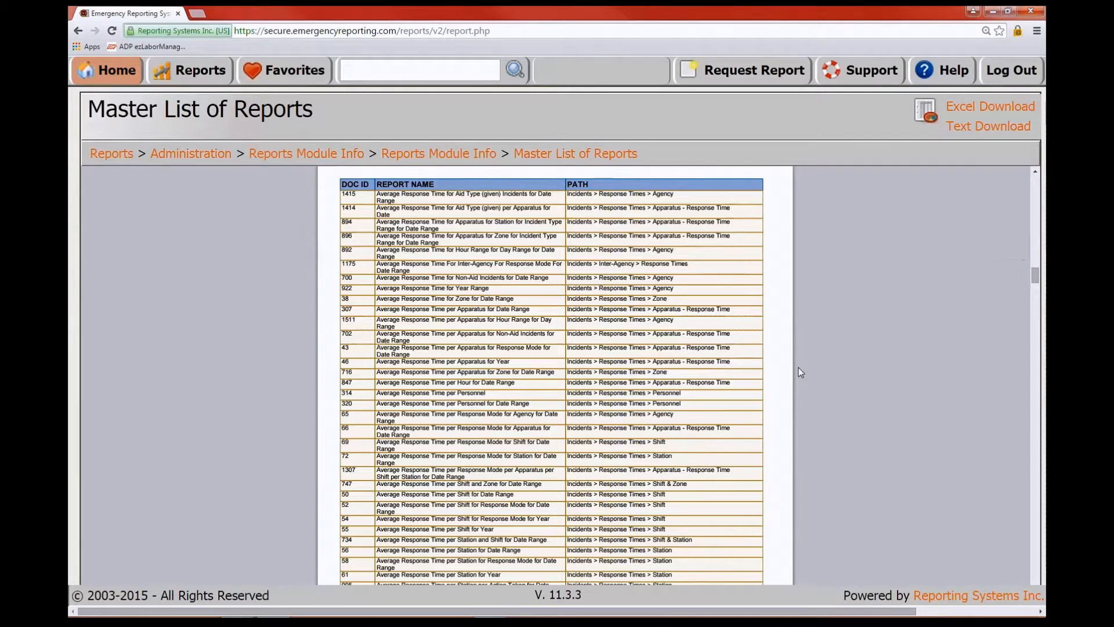
{"action": "scroll", "coordinate": [813, 371], "scroll_direction": "down", "scroll_amount": 1}
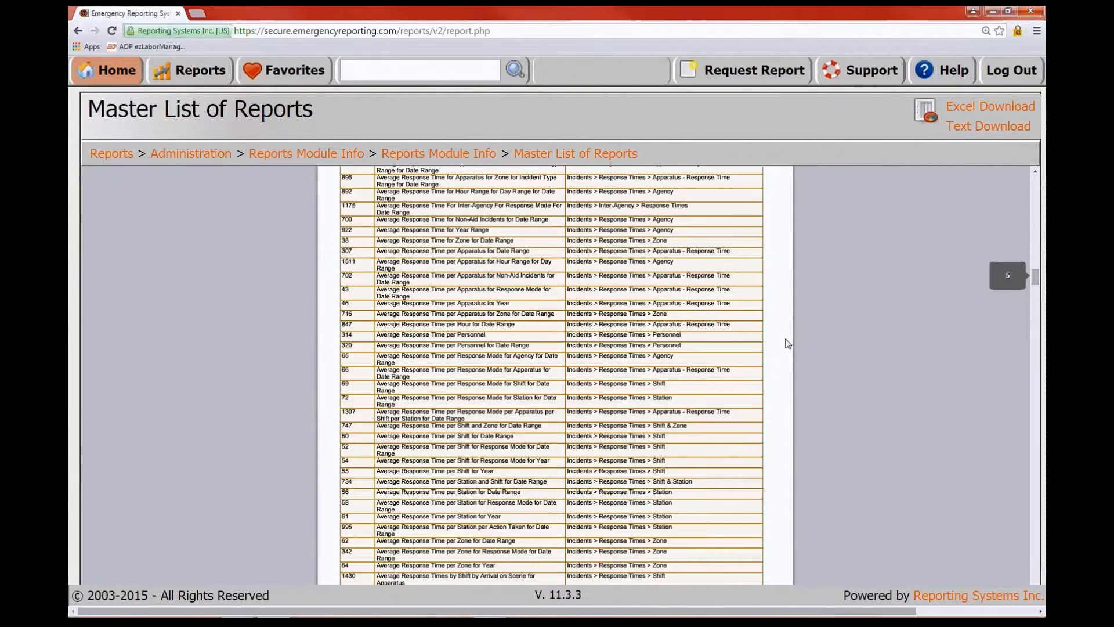
{"action": "scroll", "coordinate": [771, 376], "scroll_direction": "down", "scroll_amount": 2}
{"action": "scroll", "coordinate": [773, 378], "scroll_direction": "down", "scroll_amount": 2}
{"action": "scroll", "coordinate": [824, 381], "scroll_direction": "up", "scroll_amount": 4}
{"action": "left_click", "coordinate": [197, 71]}
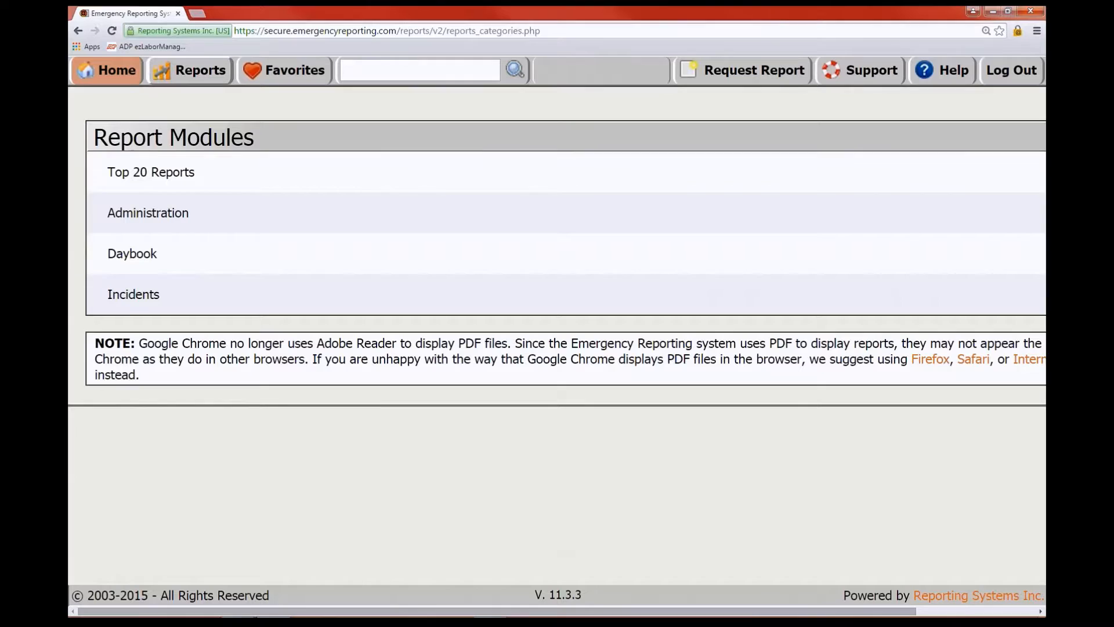
Zoom the page out two steps to 150% and open the Incidents report sub-categories
{"action": "key", "text": "ctrl+minus"}
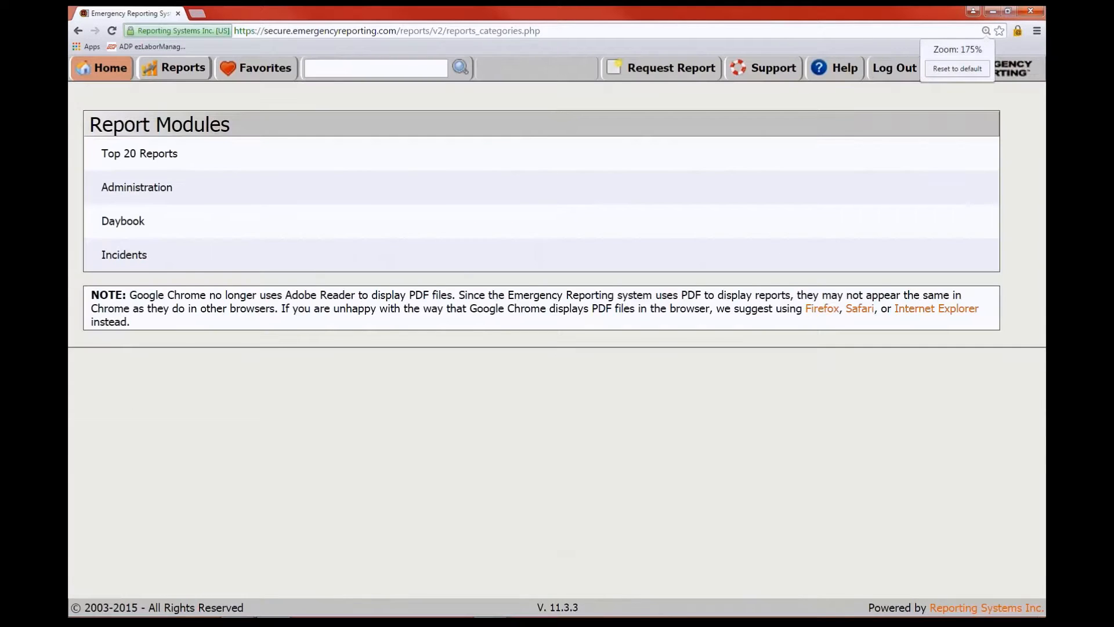
{"action": "key", "text": "ctrl+minus"}
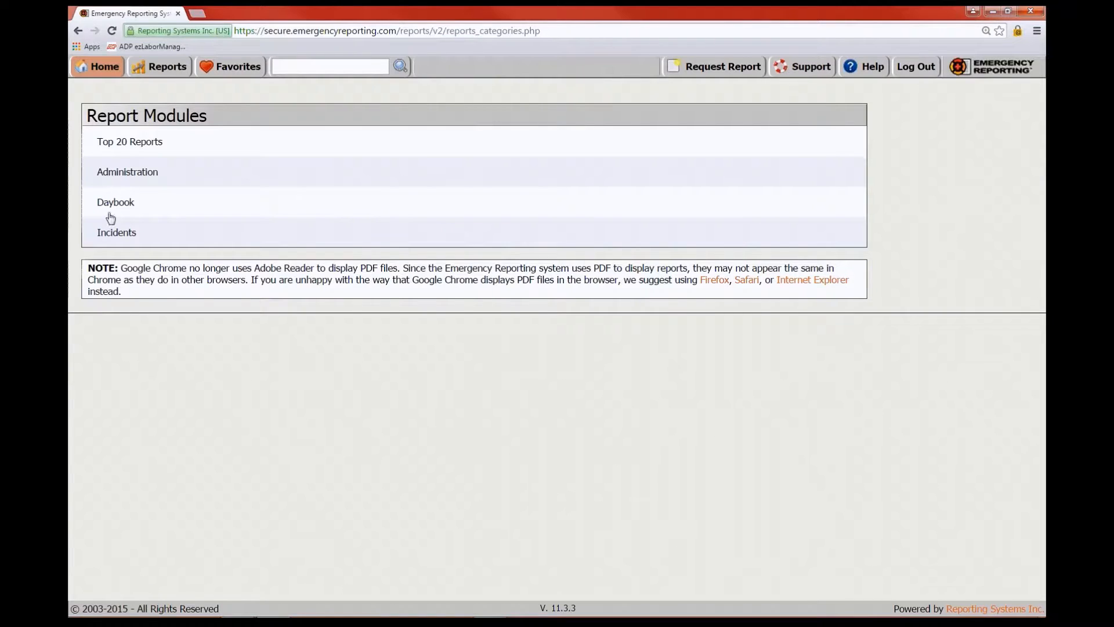
{"action": "left_click", "coordinate": [117, 232]}
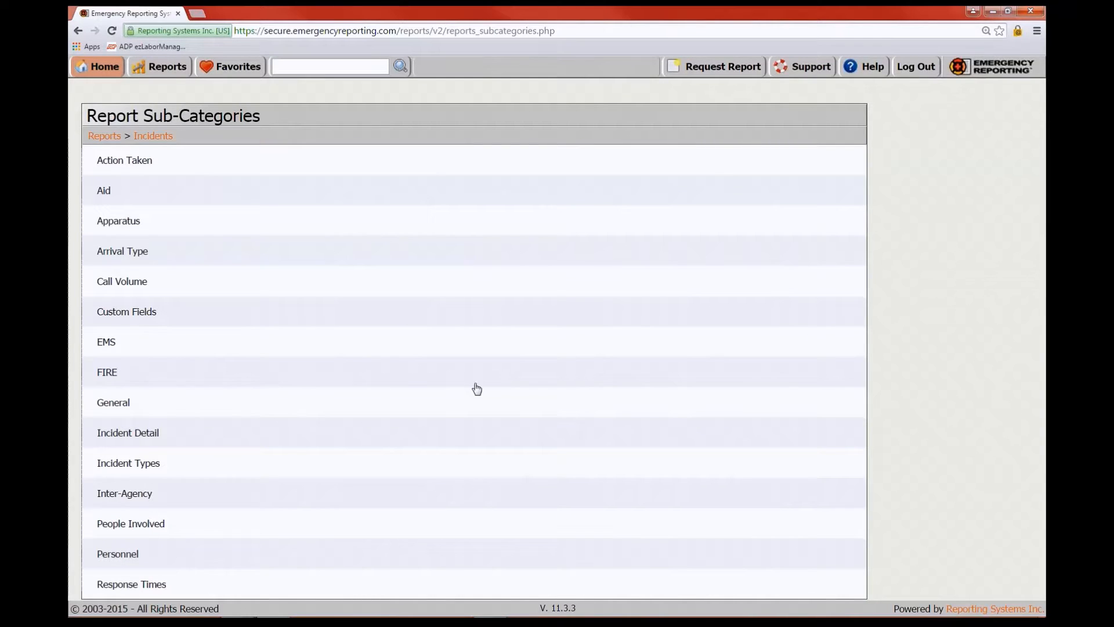
{"action": "mouse_move", "coordinate": [105, 70]}
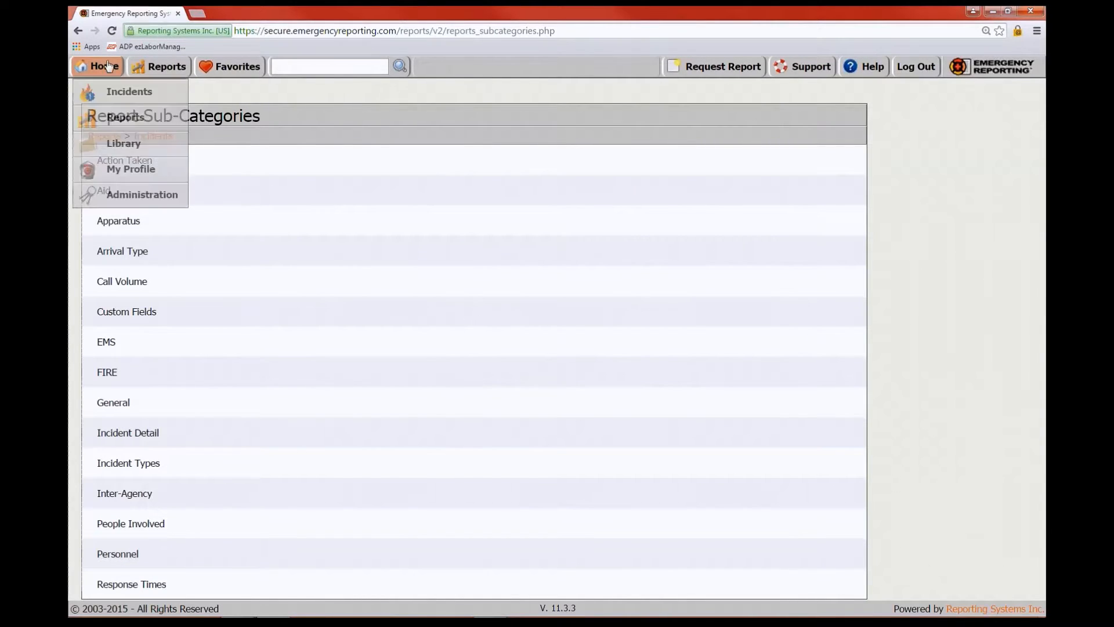
Open Administration's Zone List, view the Add Zone form, then go back to the four zones
{"action": "left_click", "coordinate": [136, 195]}
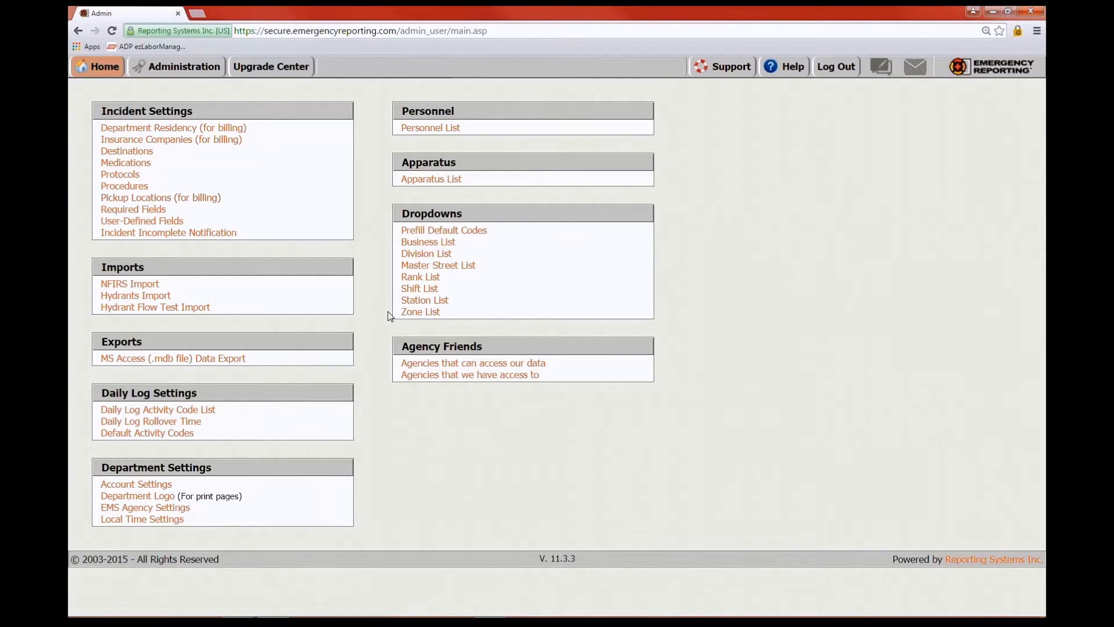
{"action": "left_click", "coordinate": [419, 312]}
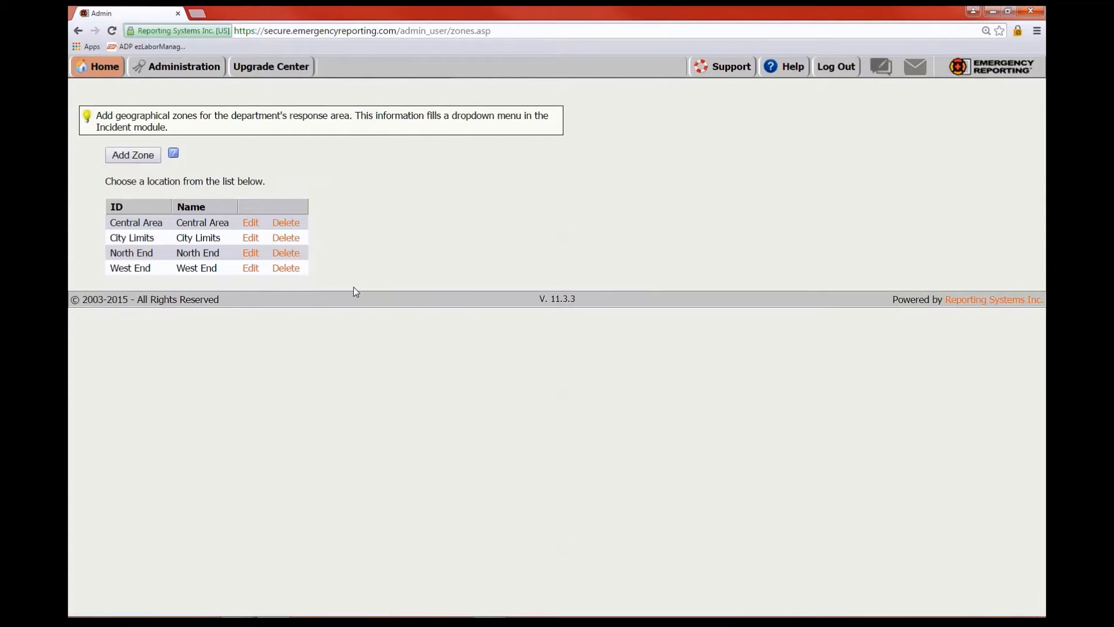
{"action": "left_click", "coordinate": [134, 155]}
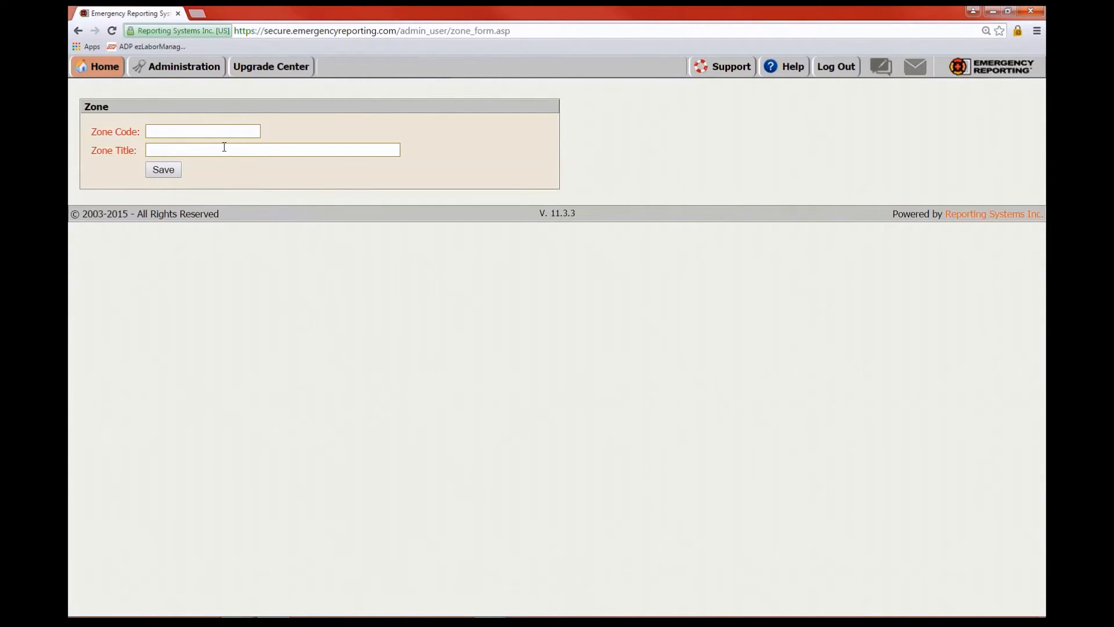
{"action": "left_click", "coordinate": [78, 32]}
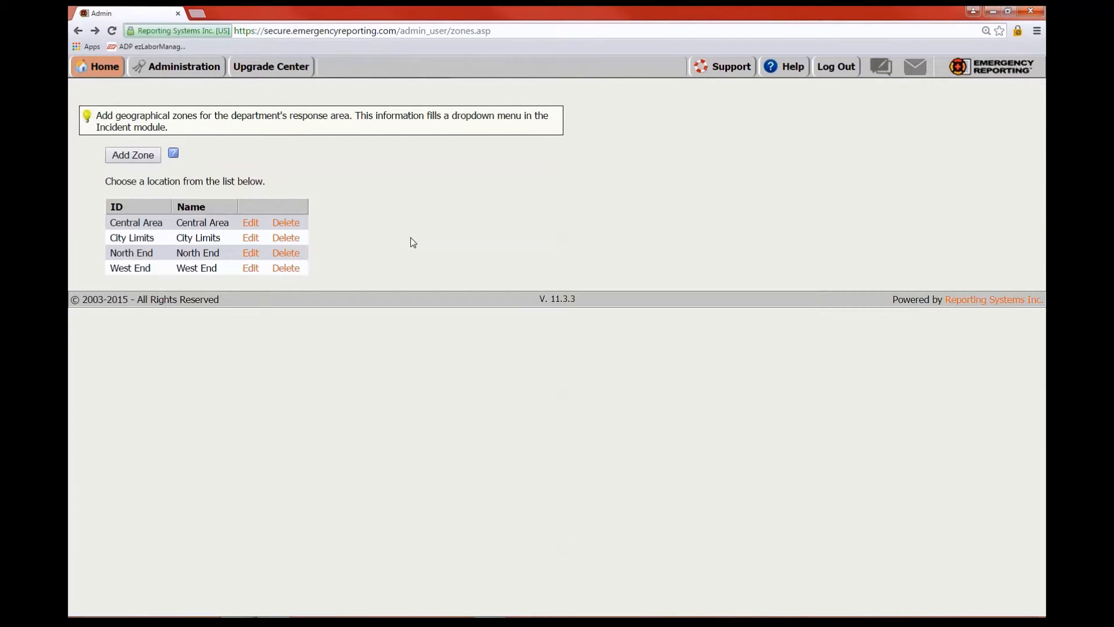
{"action": "mouse_move", "coordinate": [86, 74]}
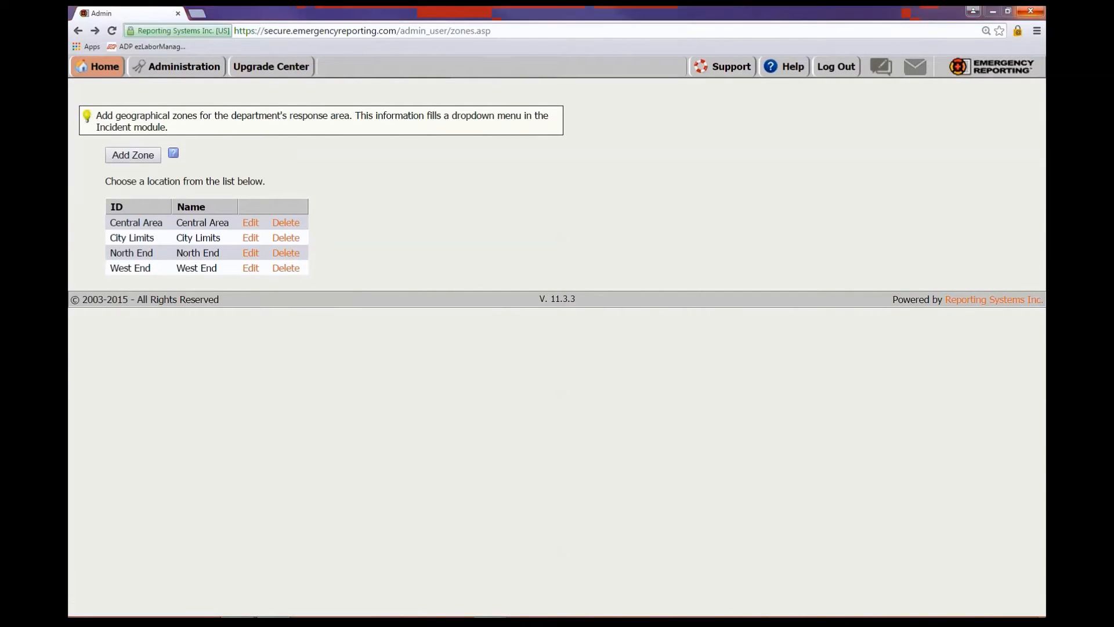
Move the second Firefox window onscreen and open the NFIRS 5.1 Export page from Admin
{"action": "left_click_drag", "start_coordinate": [1045, 38], "coordinate": [469, 42]}
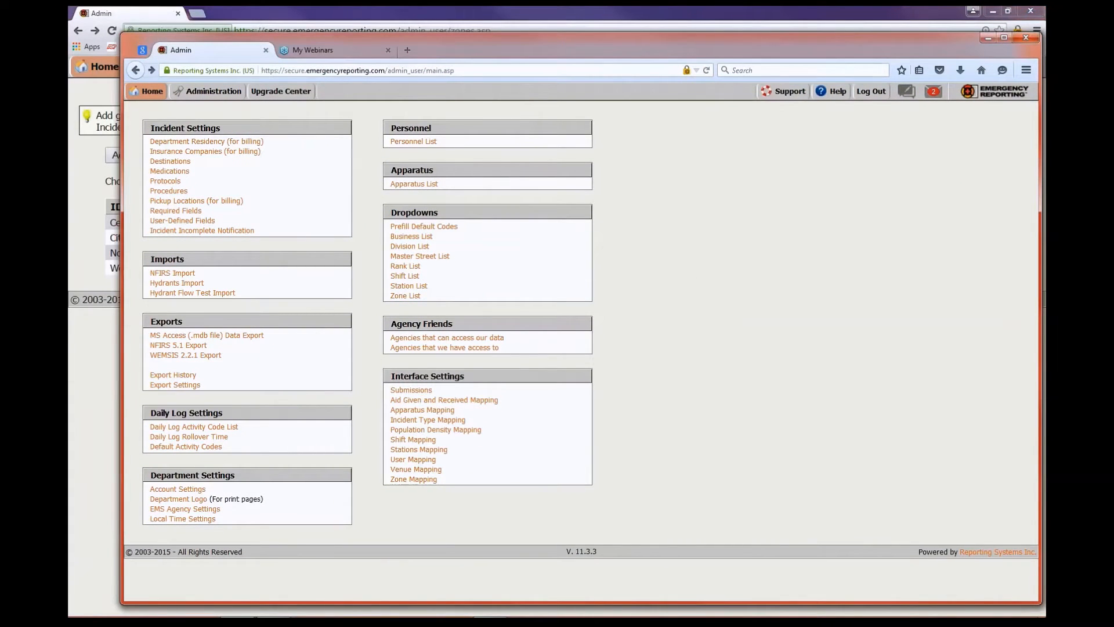
{"action": "left_click_drag", "start_coordinate": [730, 43], "coordinate": [691, 42]}
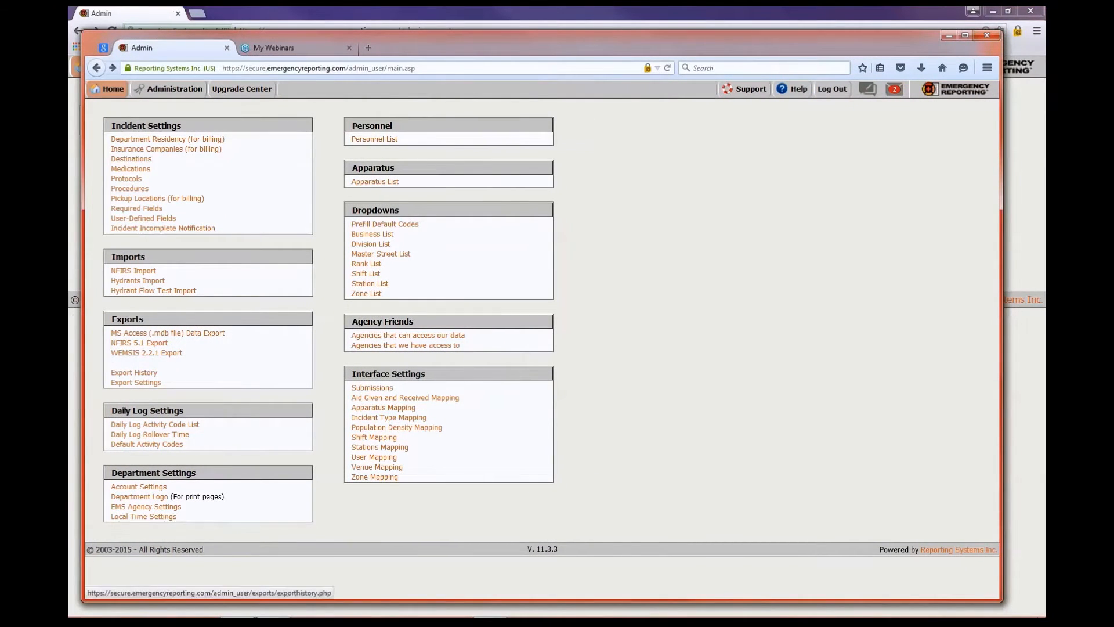
{"action": "left_click", "coordinate": [130, 343]}
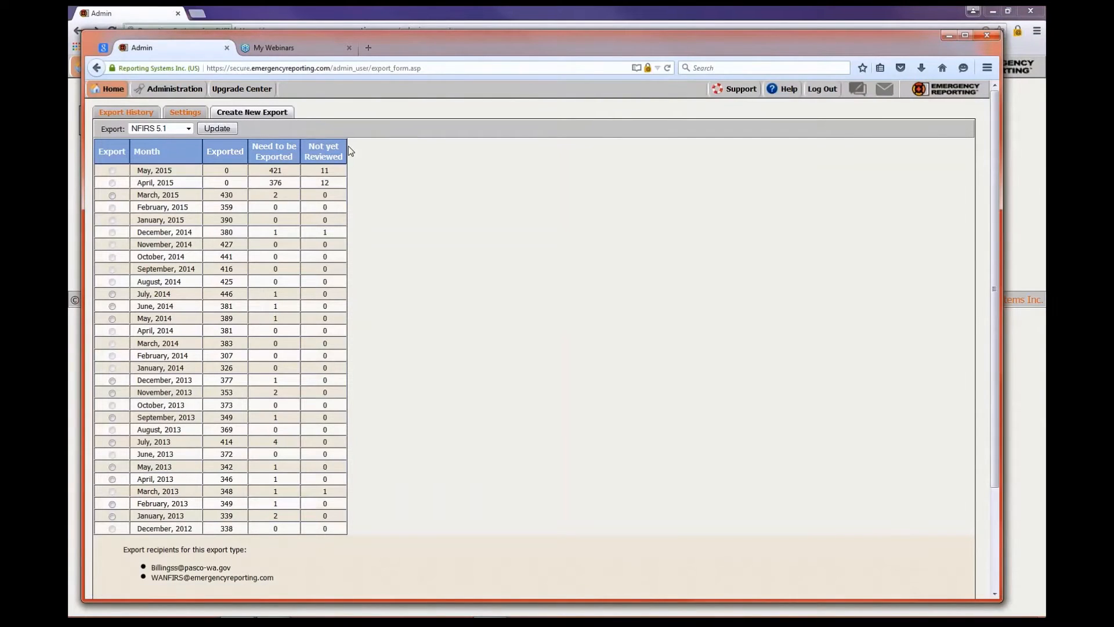
Zoom in on the NFIRS 5.1 export page and scroll through the monthly counts and two recipients
{"action": "scroll", "coordinate": [582, 280], "scroll_direction": "down", "scroll_amount": 1}
{"action": "scroll", "coordinate": [583, 279], "scroll_direction": "down", "scroll_amount": 2}
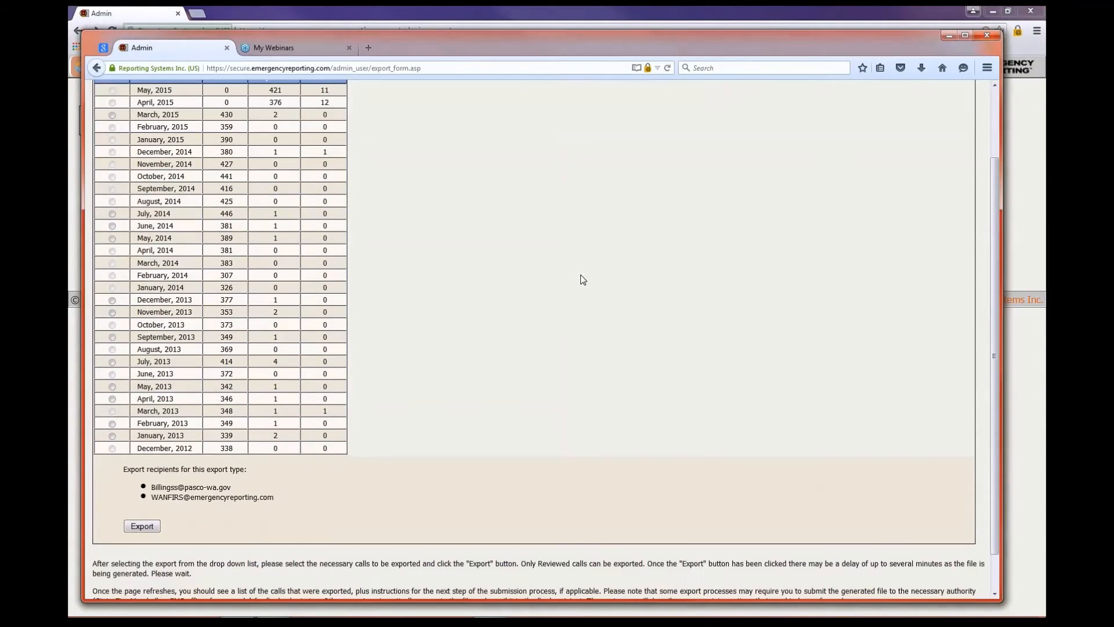
{"action": "scroll", "coordinate": [583, 279], "scroll_direction": "up", "scroll_amount": 3}
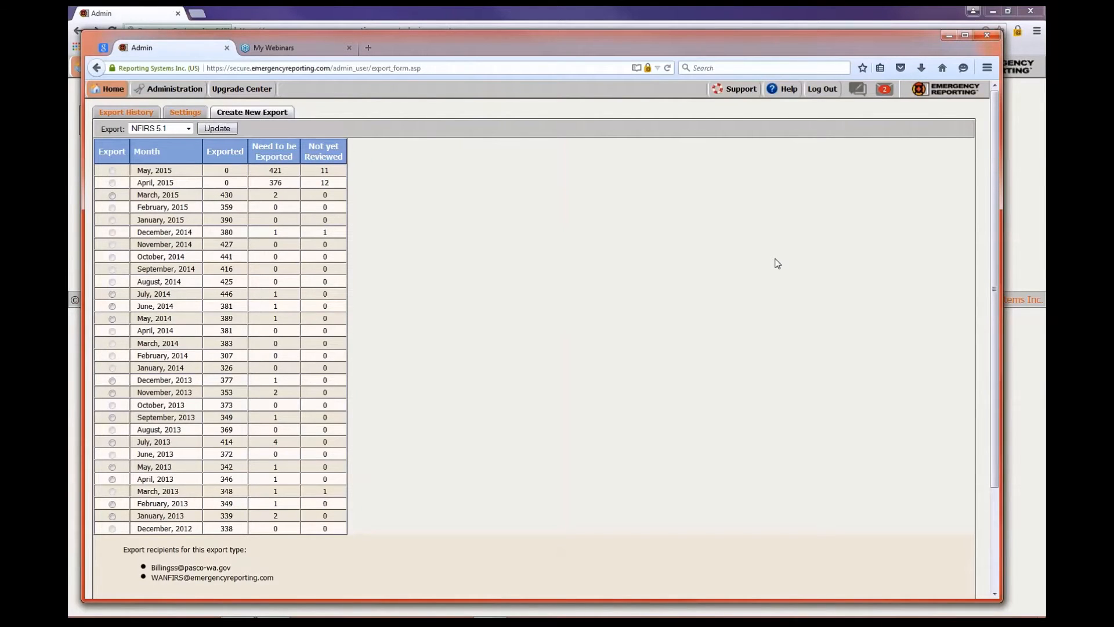
{"action": "key", "text": "ctrl+plus"}
{"action": "key", "text": "ctrl+plus"}
{"action": "scroll", "coordinate": [648, 207], "scroll_direction": "down", "scroll_amount": 1}
{"action": "scroll", "coordinate": [626, 232], "scroll_direction": "up", "scroll_amount": 1}
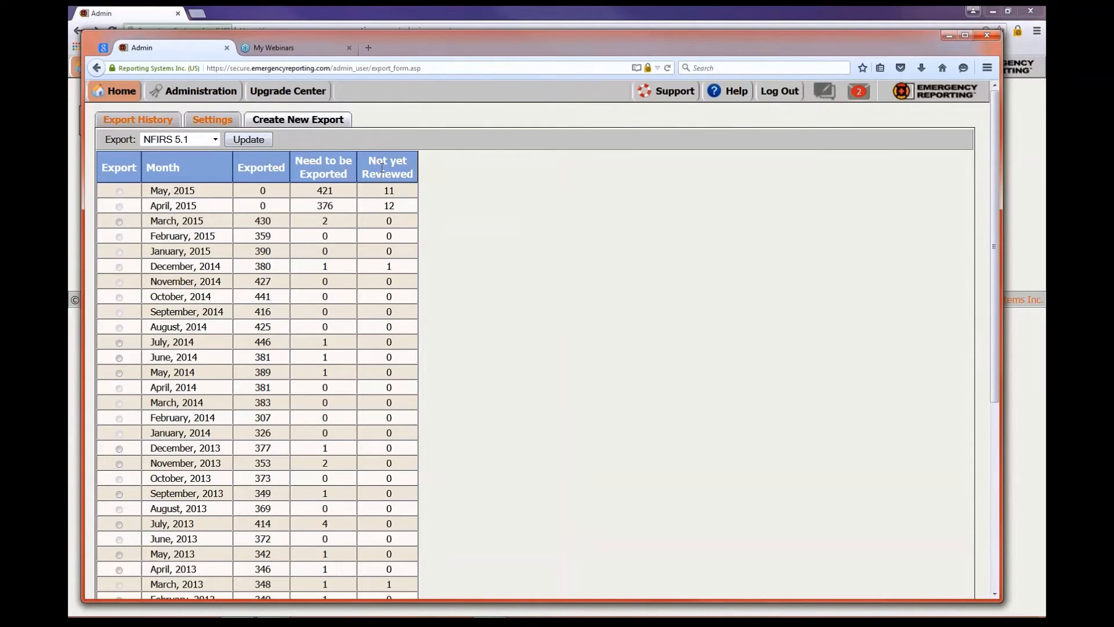
{"action": "scroll", "coordinate": [497, 281], "scroll_direction": "down", "scroll_amount": 3}
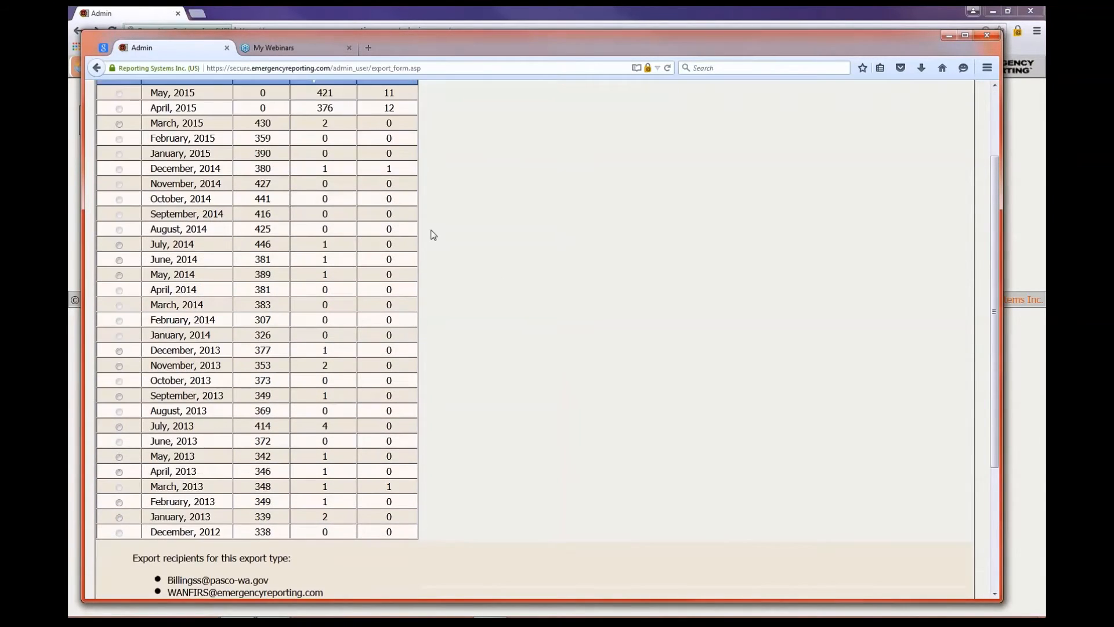
{"action": "scroll", "coordinate": [430, 234], "scroll_direction": "up", "scroll_amount": 3}
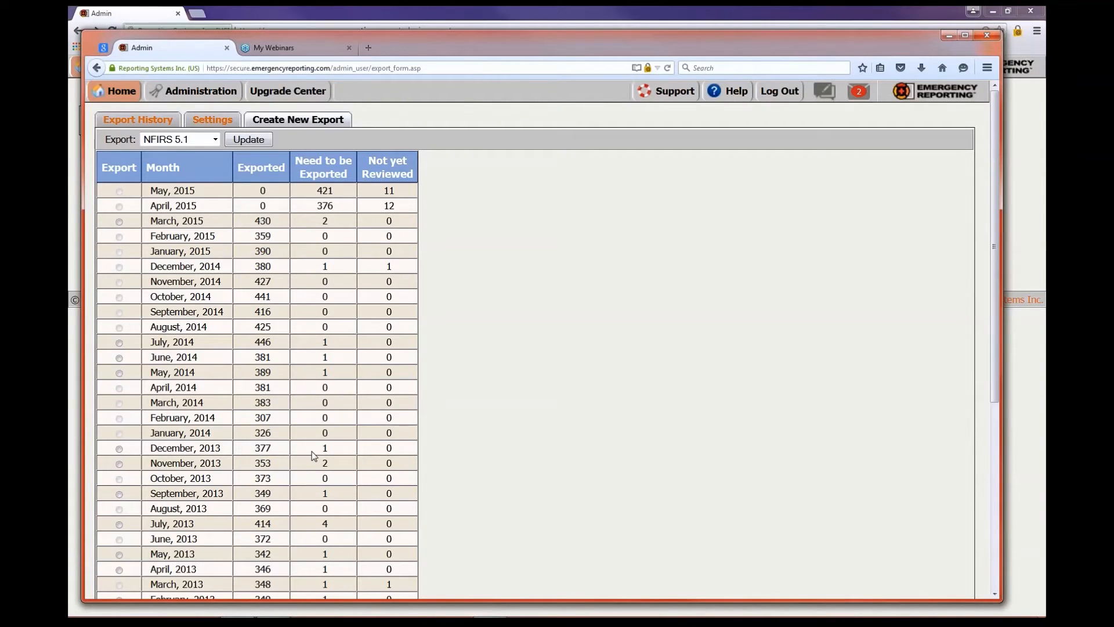
Select December 2013 for export, then switch to the Export History list
{"action": "left_click", "coordinate": [119, 449]}
{"action": "scroll", "coordinate": [505, 428], "scroll_direction": "down", "scroll_amount": 5}
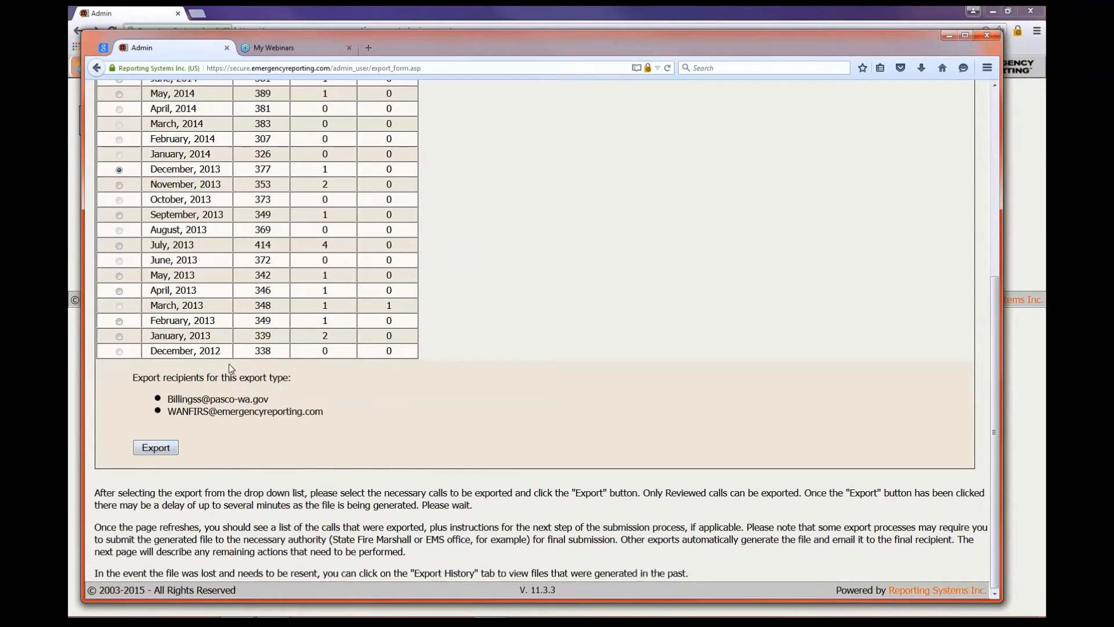
{"action": "scroll", "coordinate": [789, 285], "scroll_direction": "up", "scroll_amount": 10}
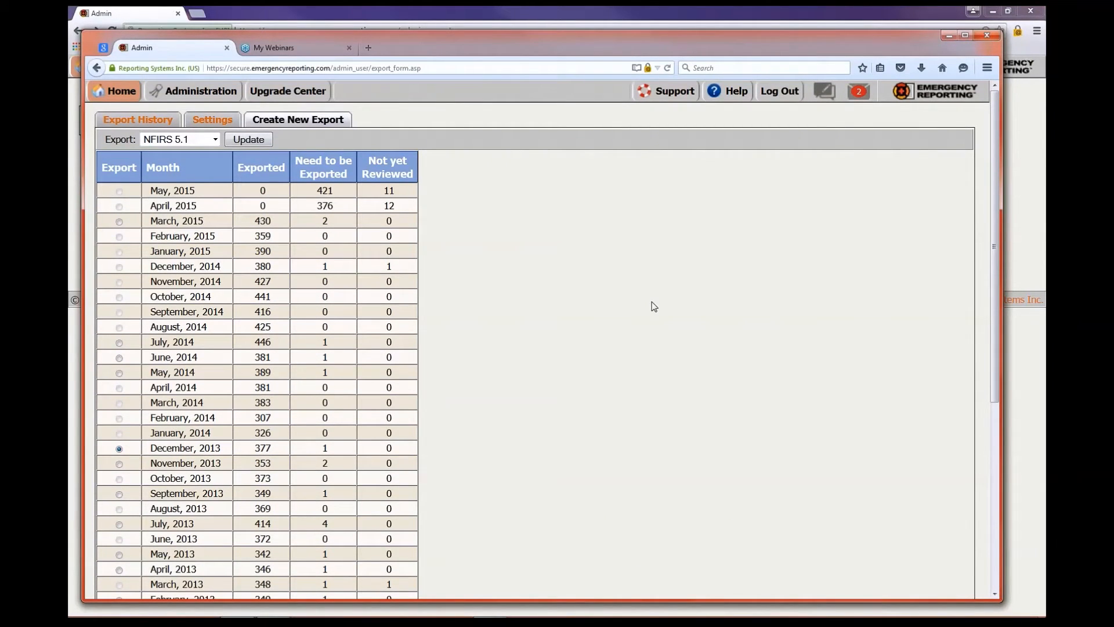
{"action": "left_click", "coordinate": [139, 120]}
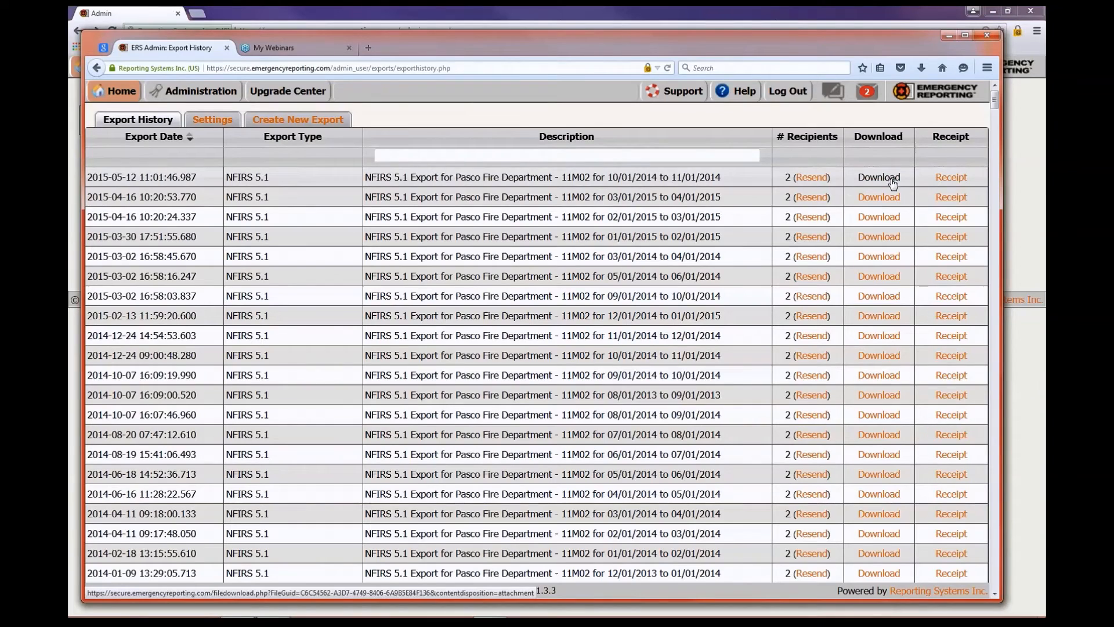
Open the first Export History row's receipt, for the 10/01/2014–11/01/2014 export
{"action": "left_click", "coordinate": [952, 184]}
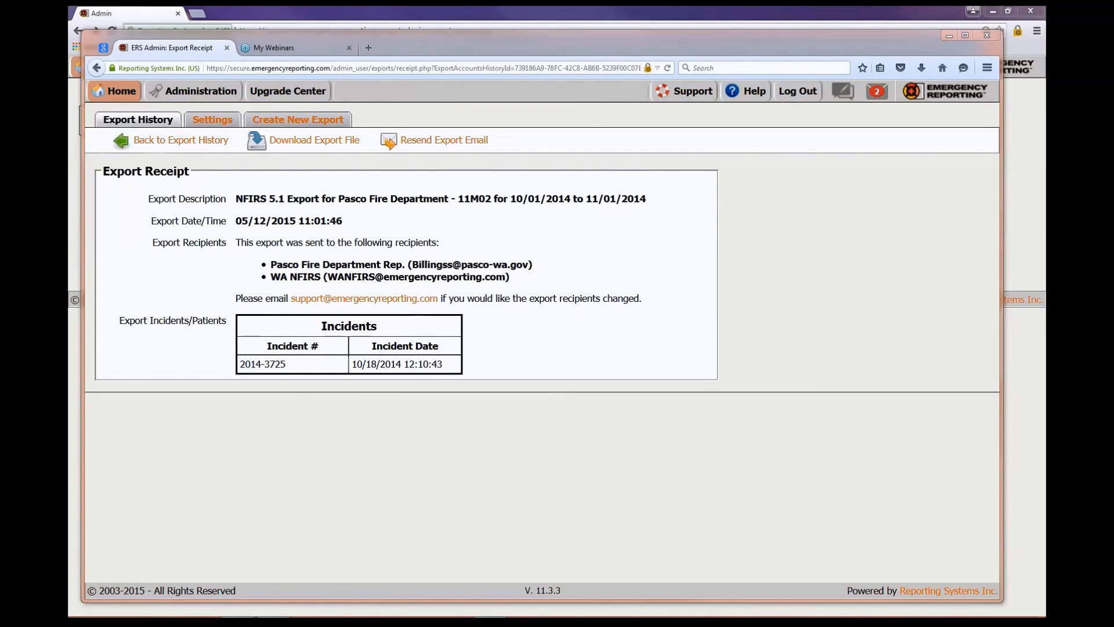
{"action": "left_click", "coordinate": [567, 322]}
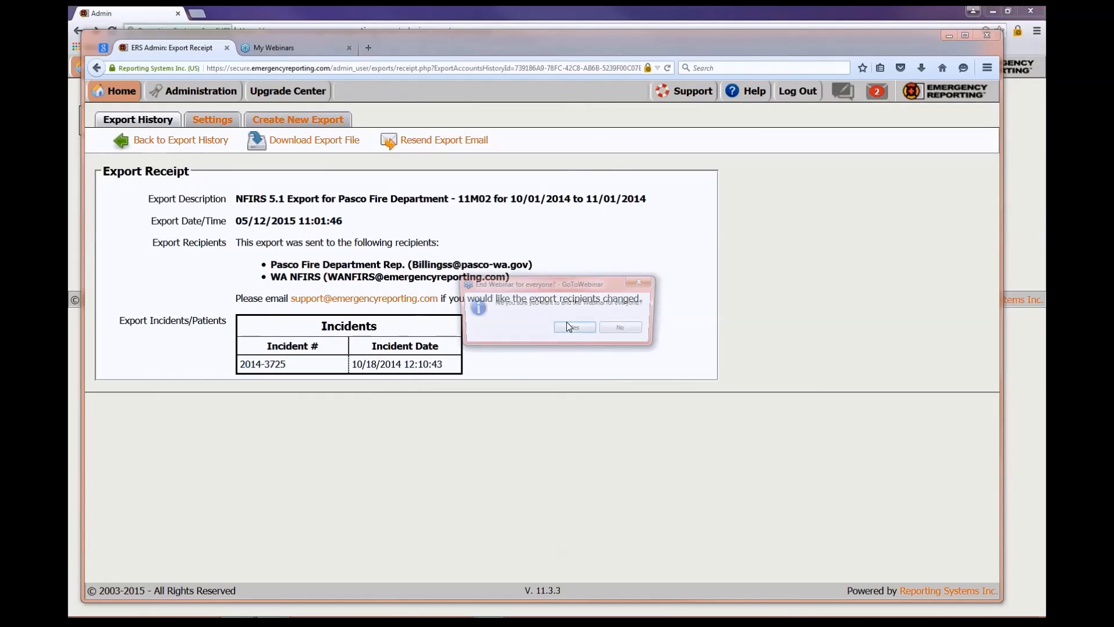